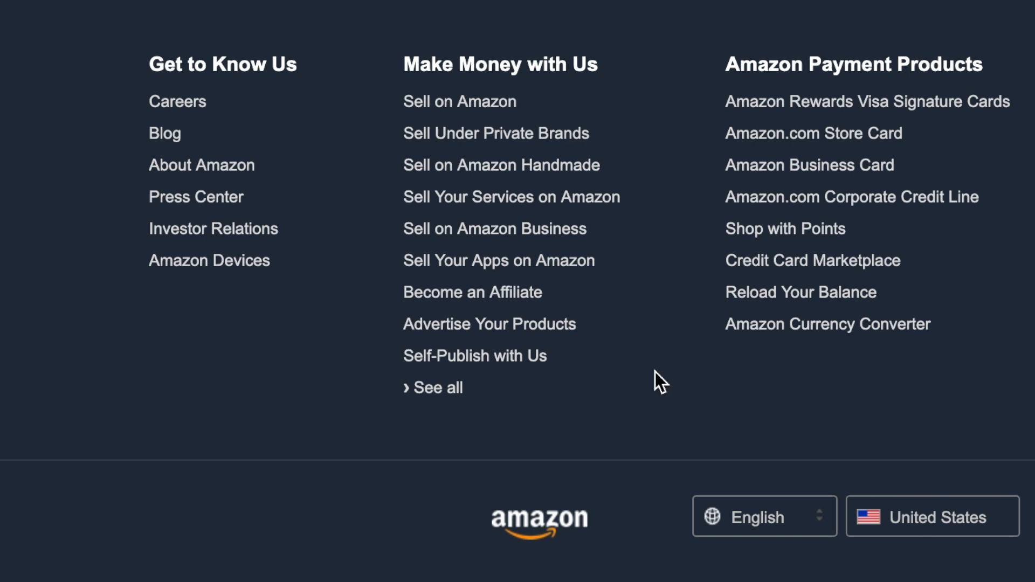
- Open Amazon's Become an Affiliate page from the footer links, and switch to the Amazon Affiliate Marketing Guide document
click(494, 306)
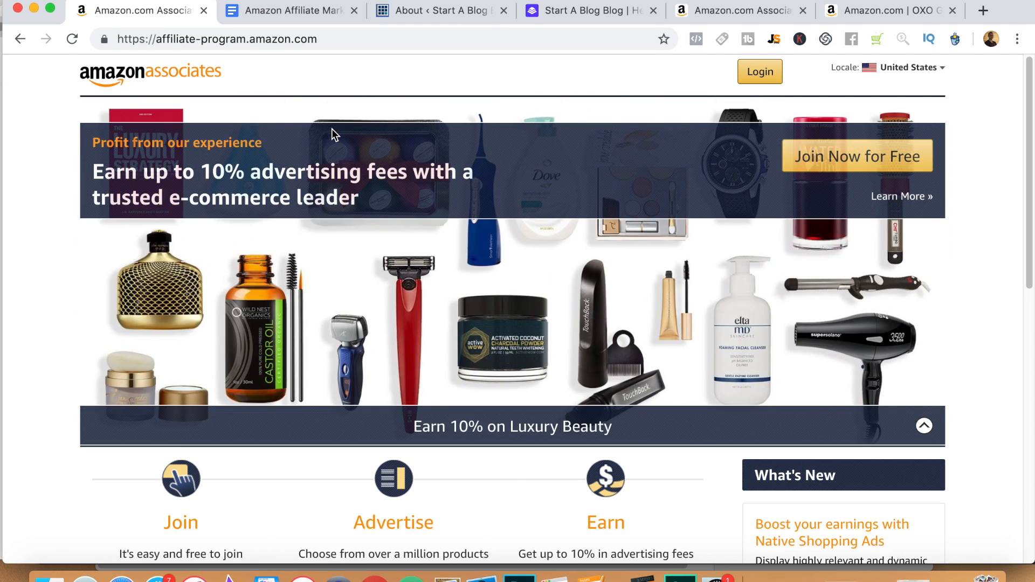
click(307, 12)
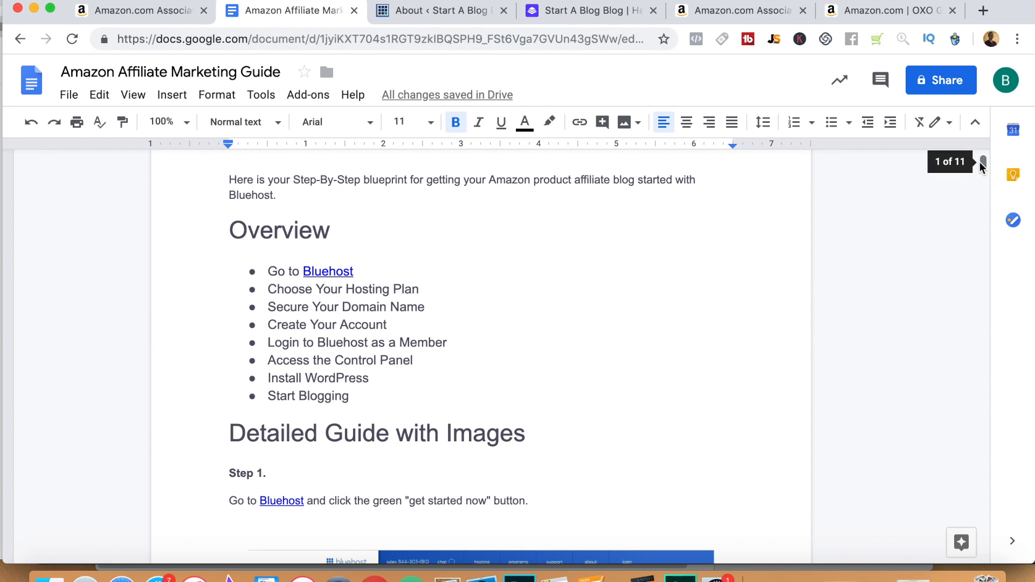
- Skim the Amazon Affiliate Marketing Guide from the overview through The Ultimate Product Review Template, and return to the beginning
scroll(982, 164, up, 2)
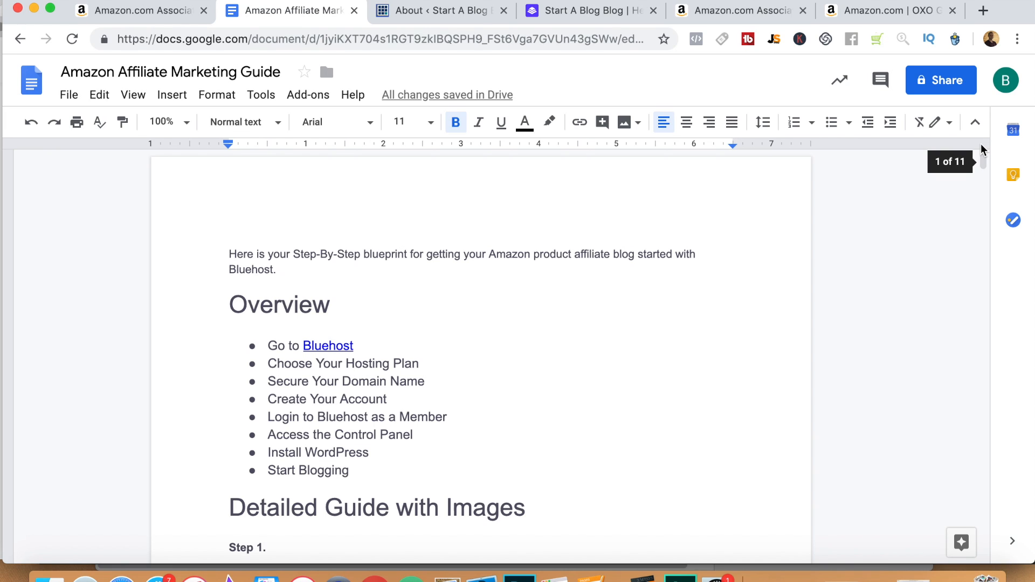
click(984, 162)
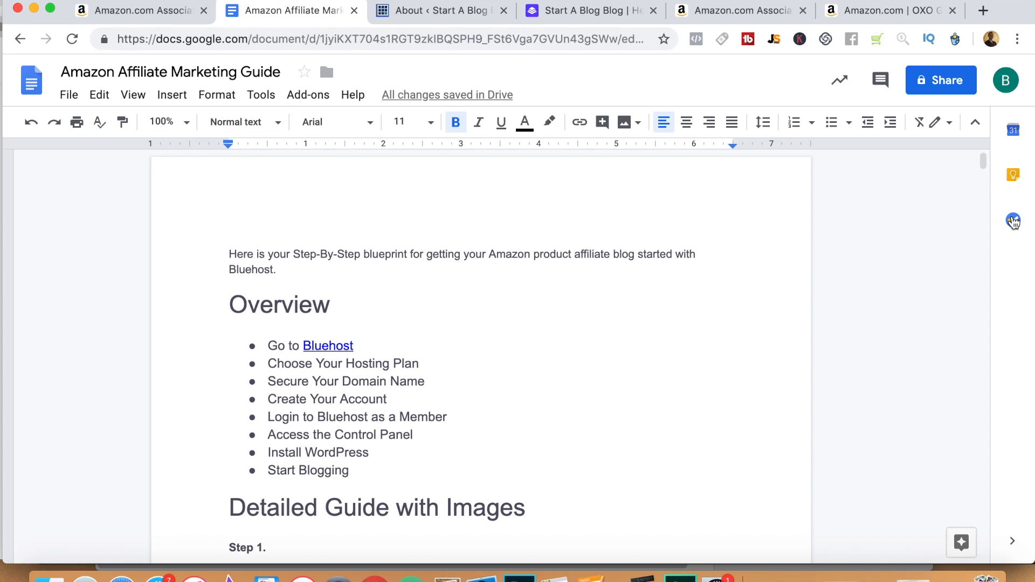
drag(982, 161, 982, 167)
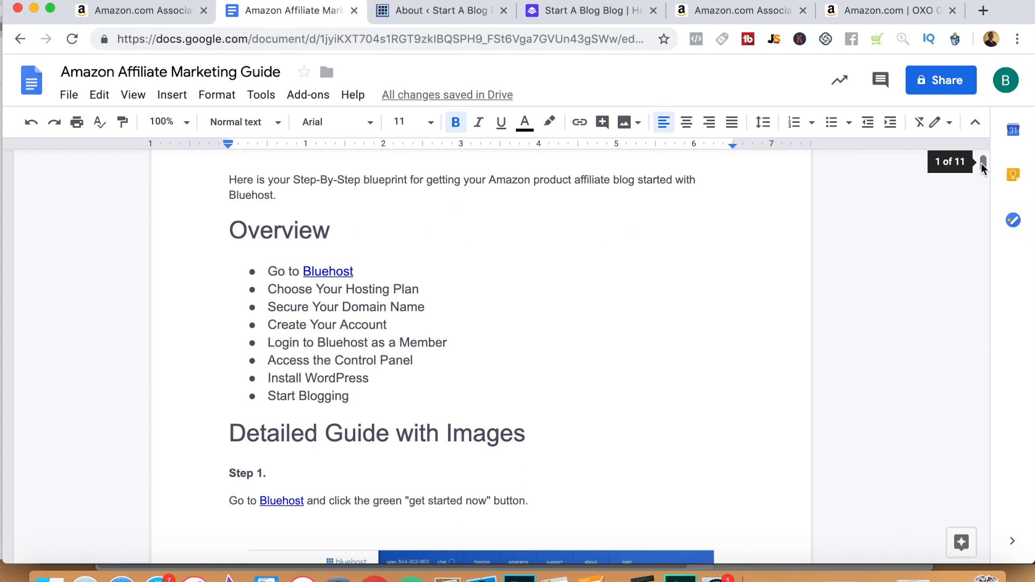
drag(982, 164, 983, 454)
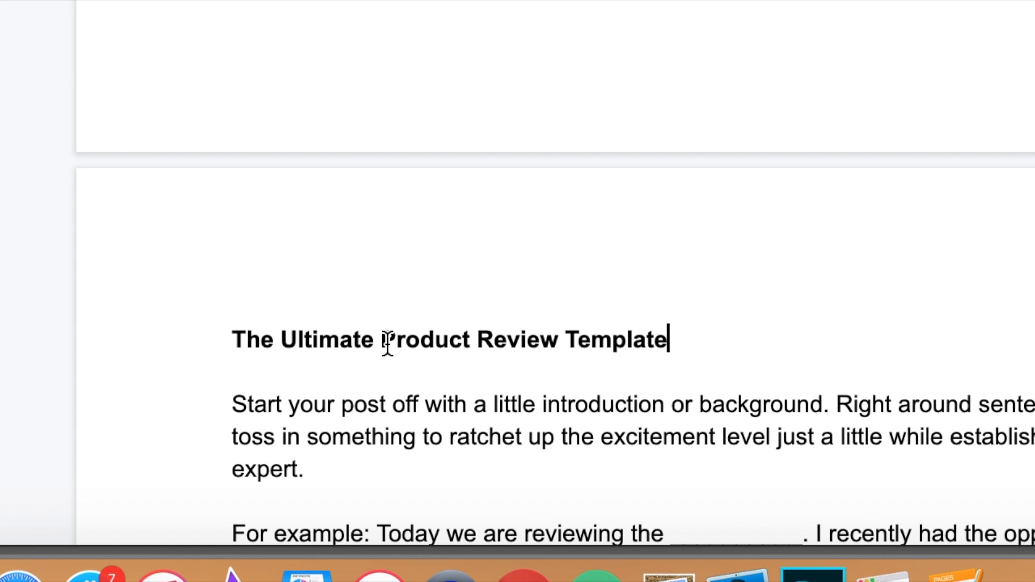
drag(982, 450, 982, 478)
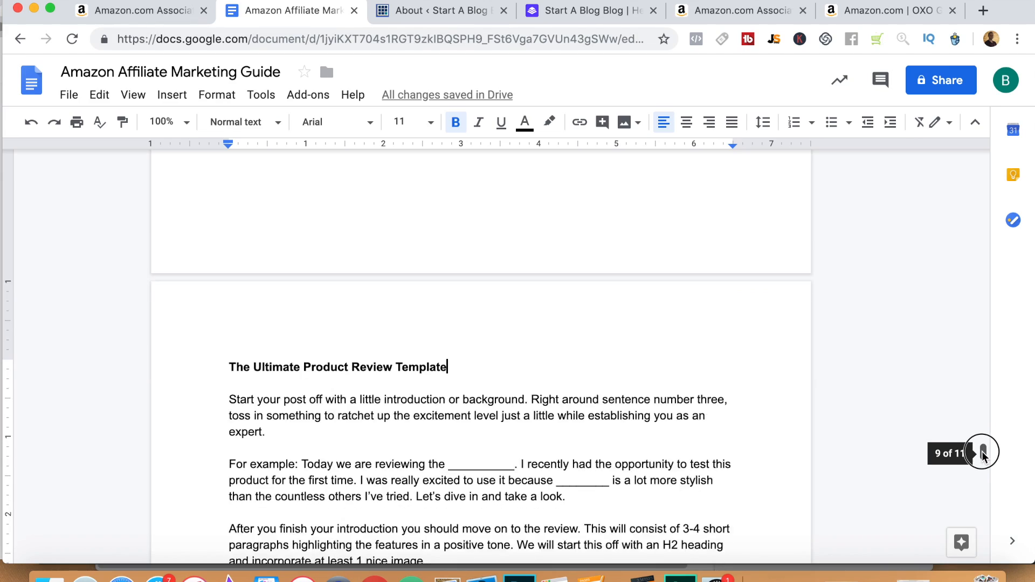
scroll(981, 478, down, 10)
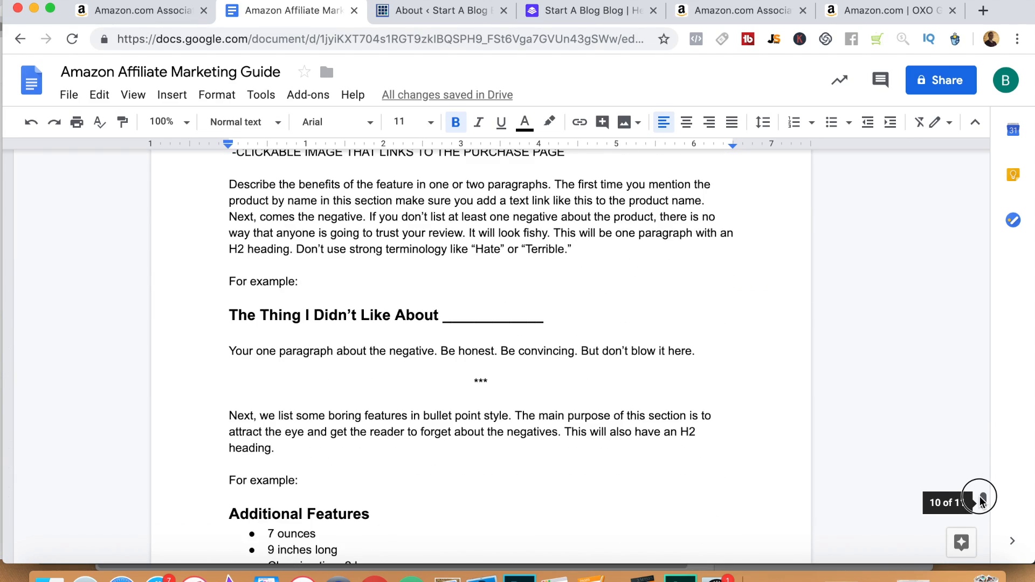
drag(980, 479, 985, 158)
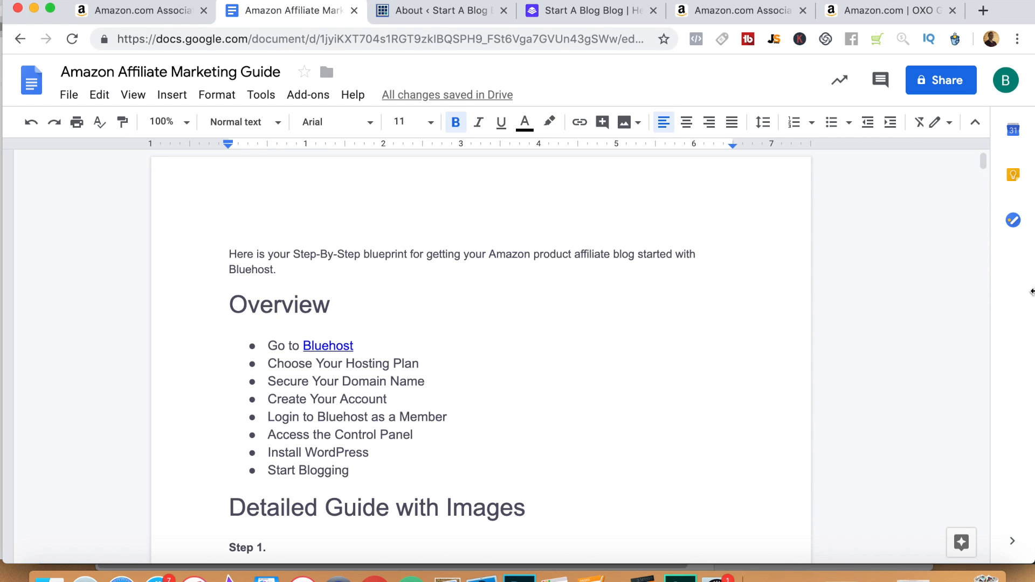
- Read guide steps 1 to 4 on visiting Bluehost, choosing a hosting plan, picking a domain name and creating the account
drag(984, 158, 985, 161)
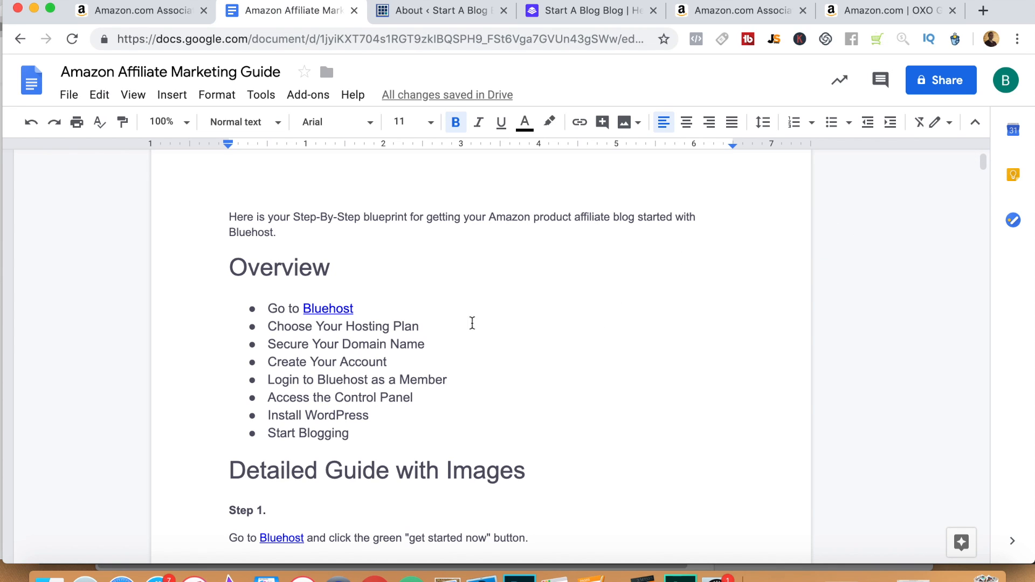
drag(982, 158, 986, 178)
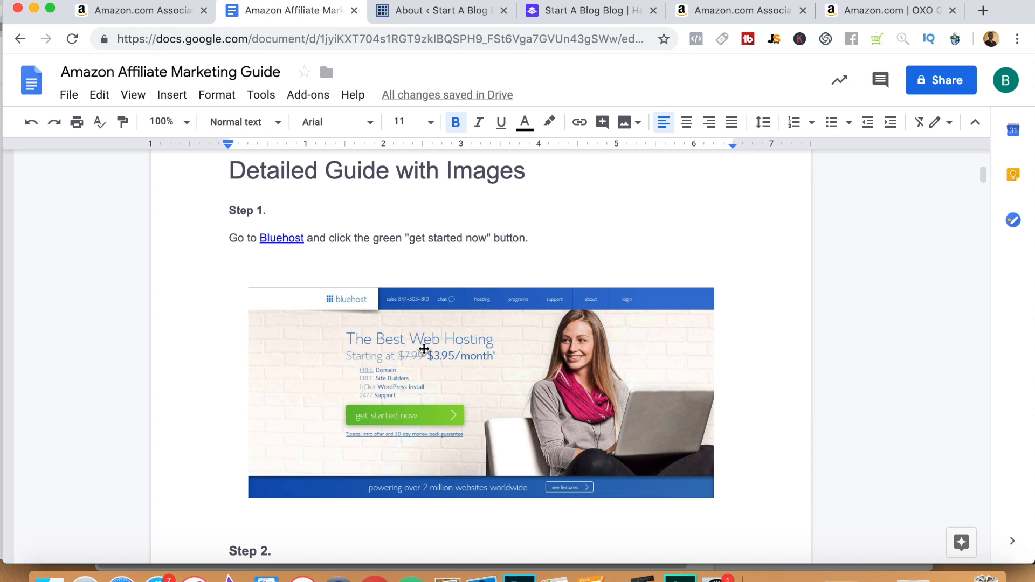
drag(983, 171, 989, 199)
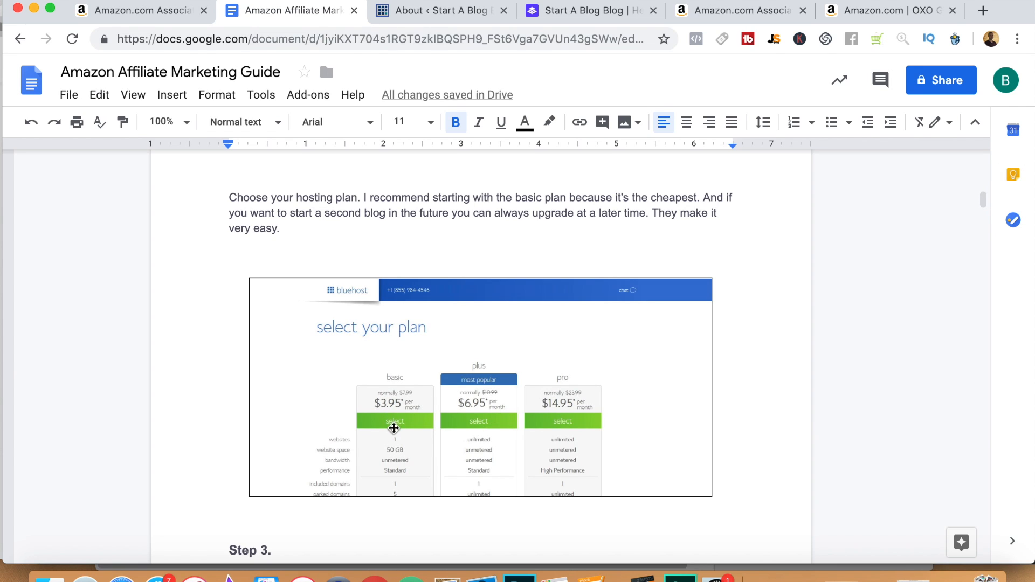
drag(982, 202, 983, 216)
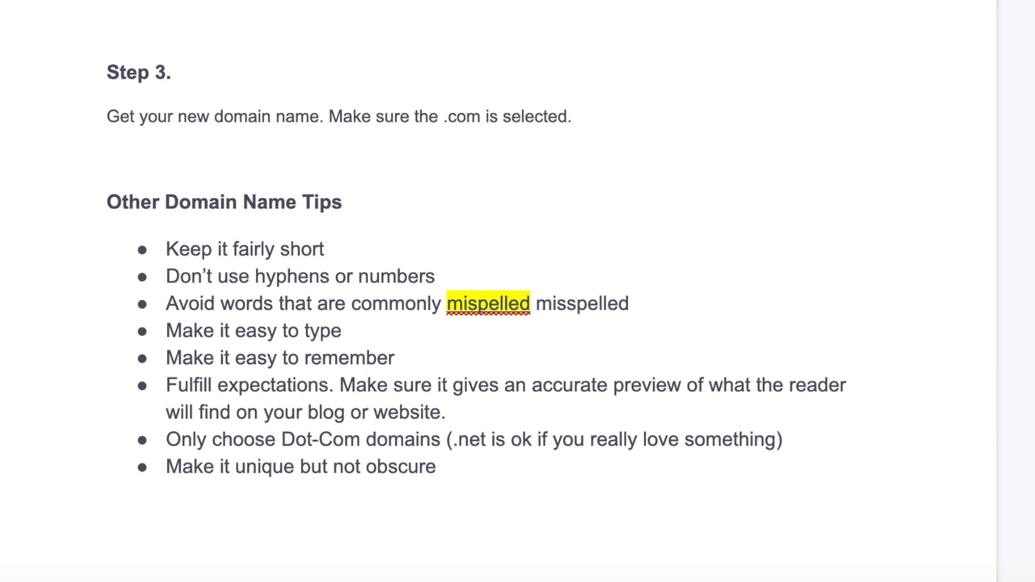
drag(982, 214, 986, 227)
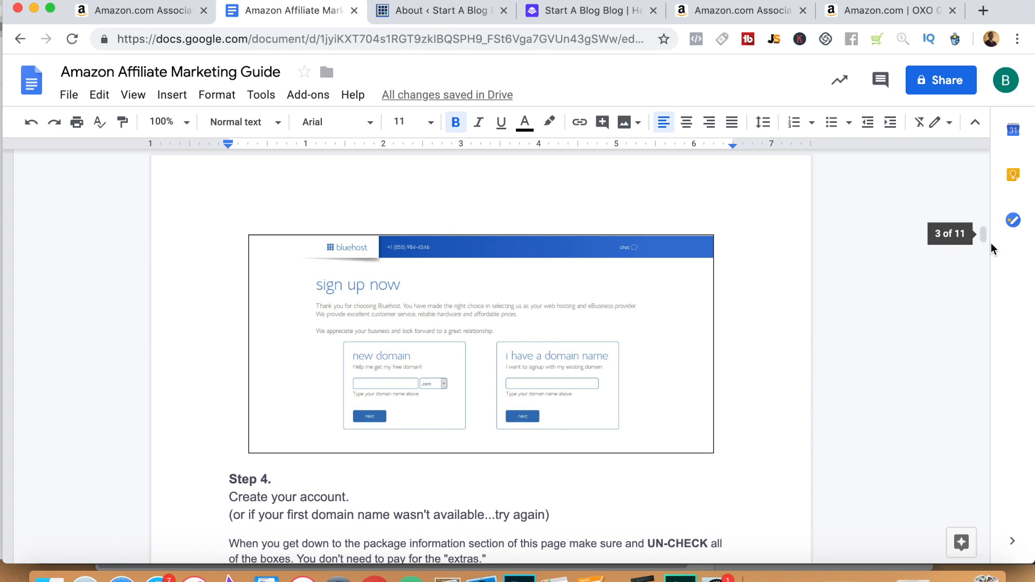
drag(981, 234, 981, 242)
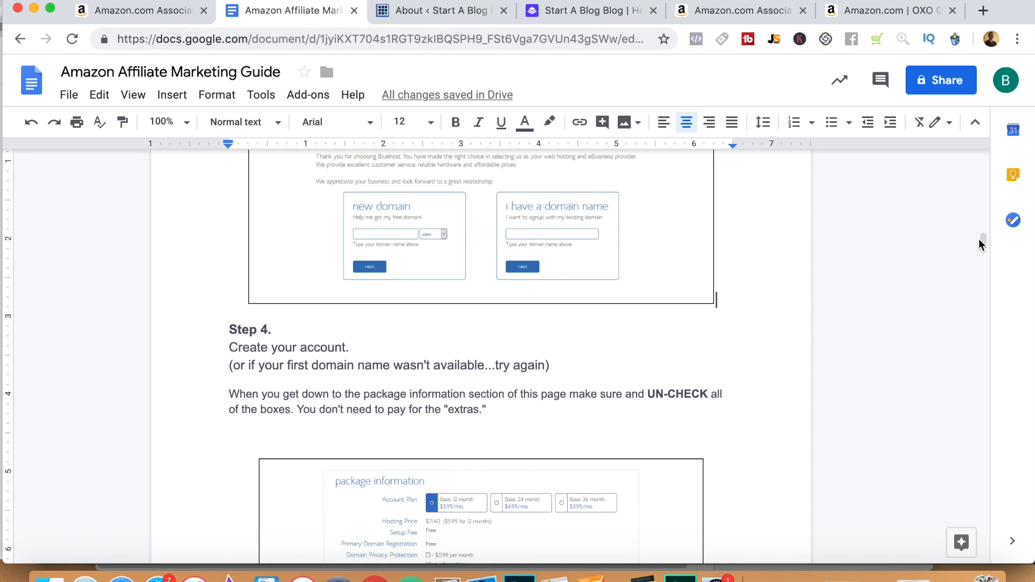
mouse_move(982, 243)
drag(983, 243, 982, 253)
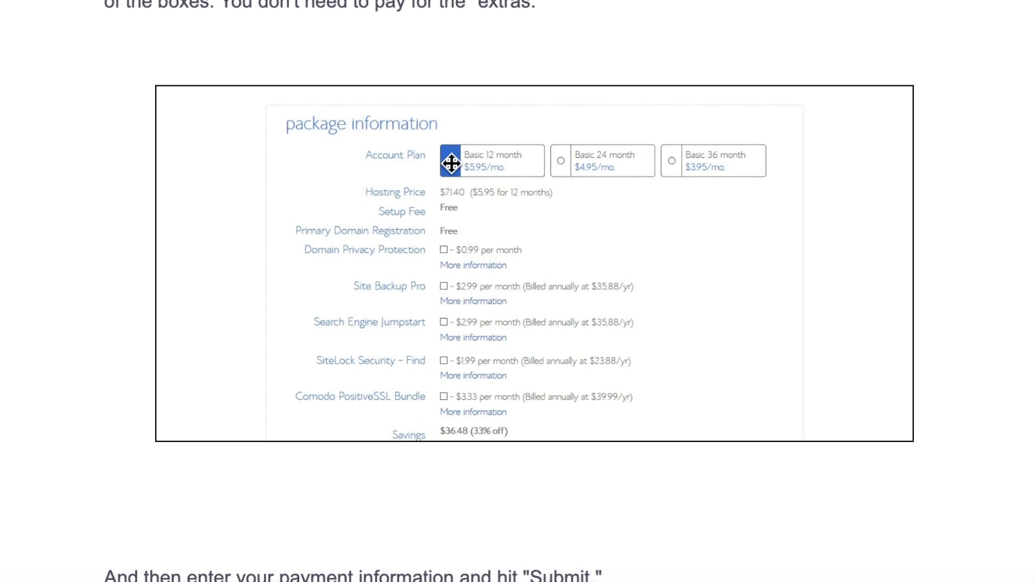
drag(983, 248, 901, 261)
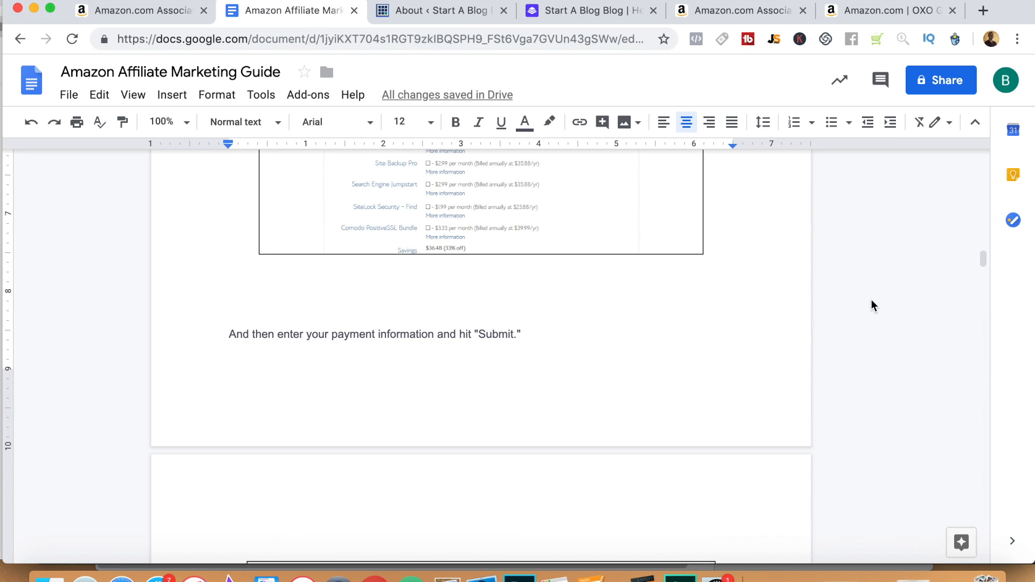
- Examine the payment form and guide steps 5 to 7 on logging in to Bluehost and installing WordPress, through the WordPress login section
mouse_move(982, 257)
mouse_down()
mouse_move(991, 289)
mouse_move(986, 277)
mouse_up()
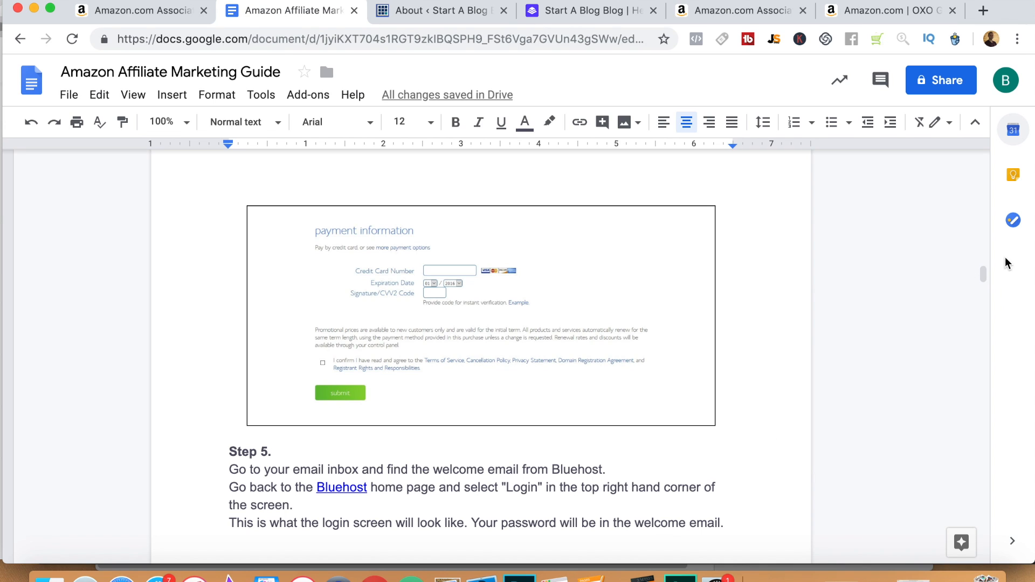
drag(984, 273, 983, 291)
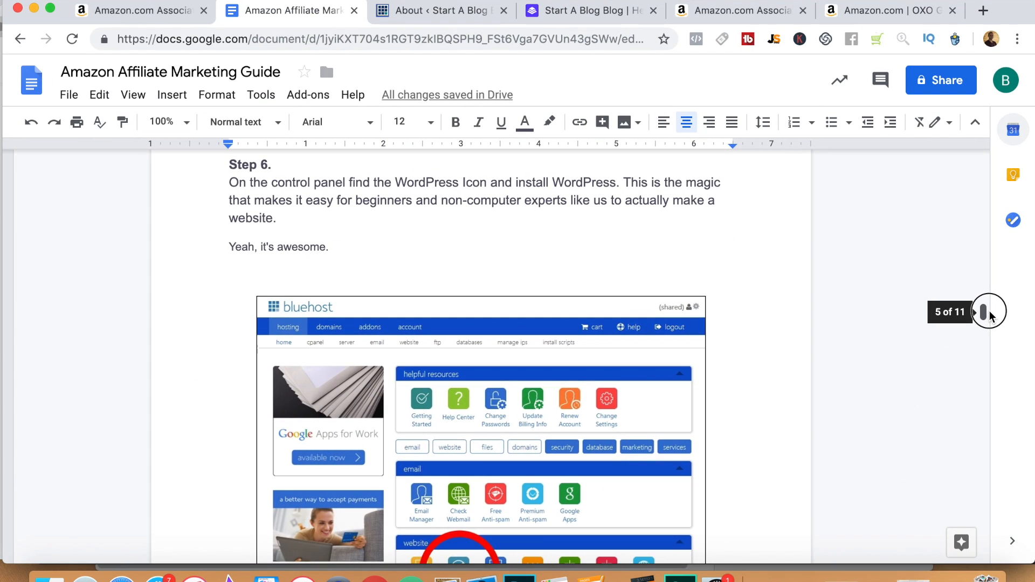
drag(990, 316, 991, 316)
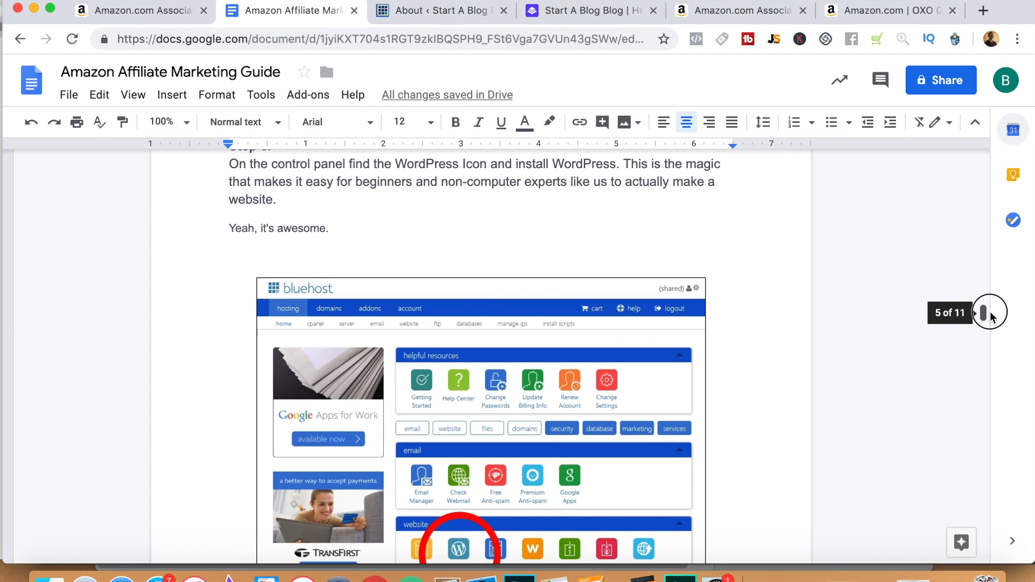
drag(991, 316, 990, 313)
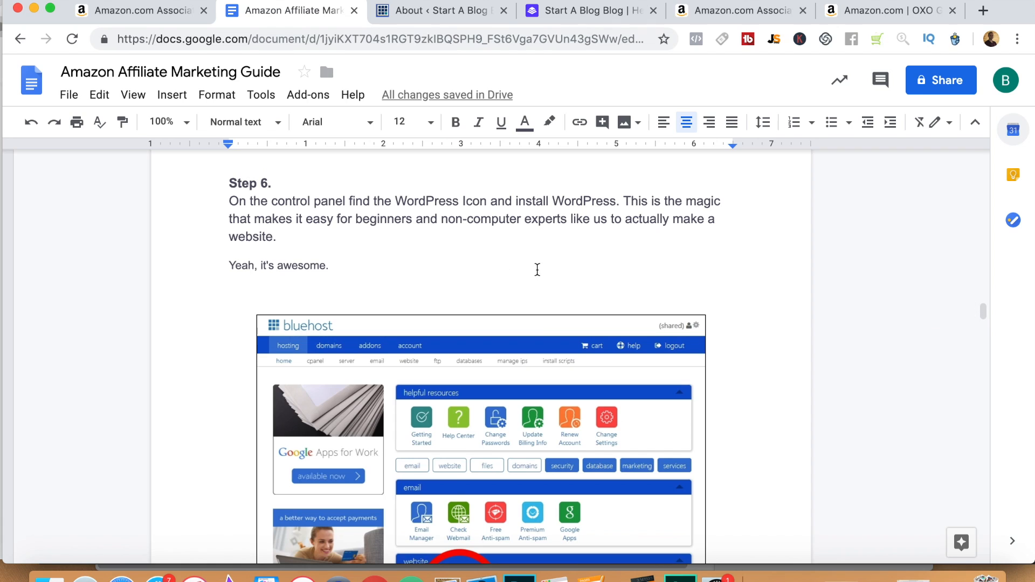
drag(987, 310, 983, 326)
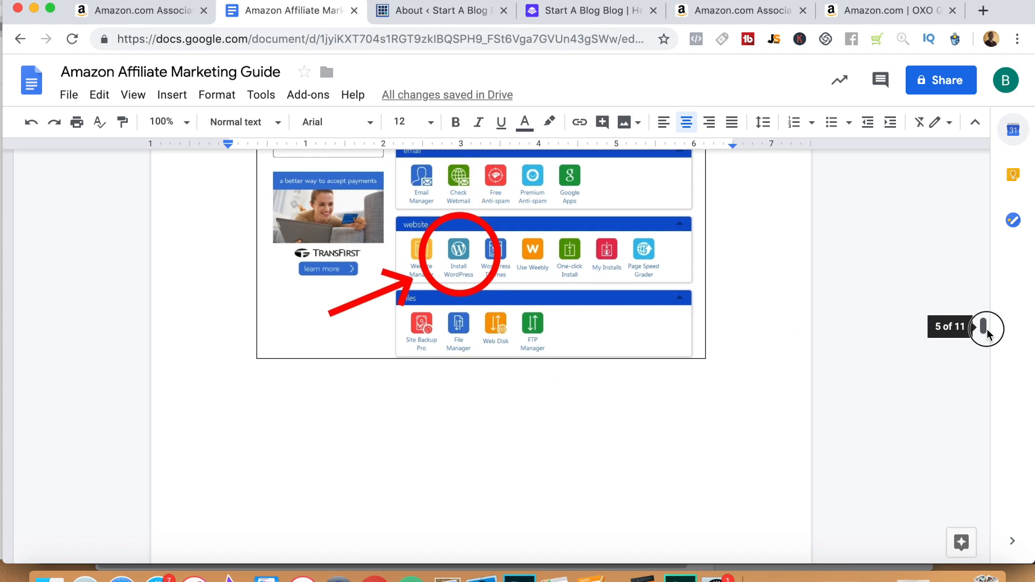
drag(986, 330, 989, 350)
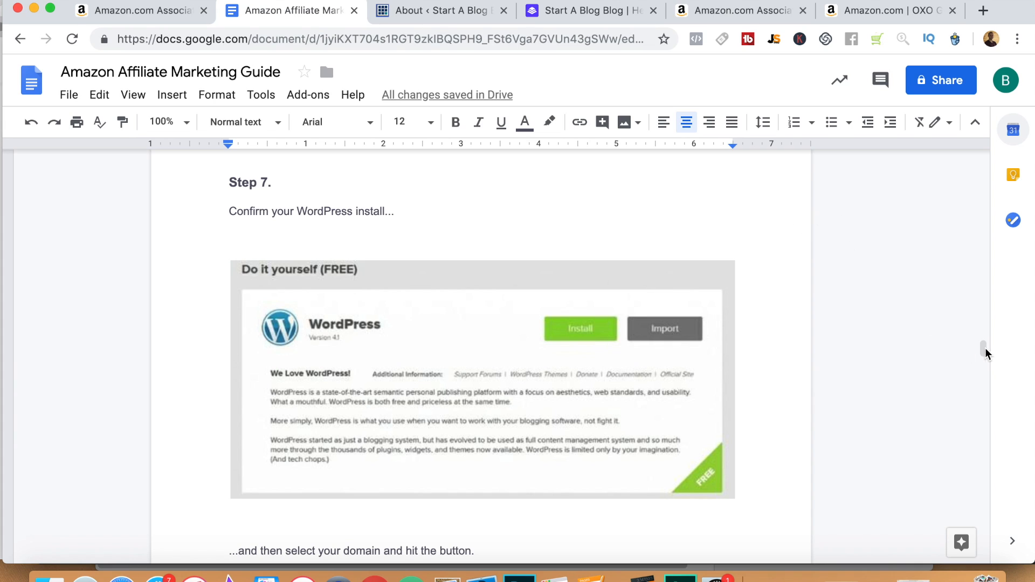
drag(981, 348, 983, 365)
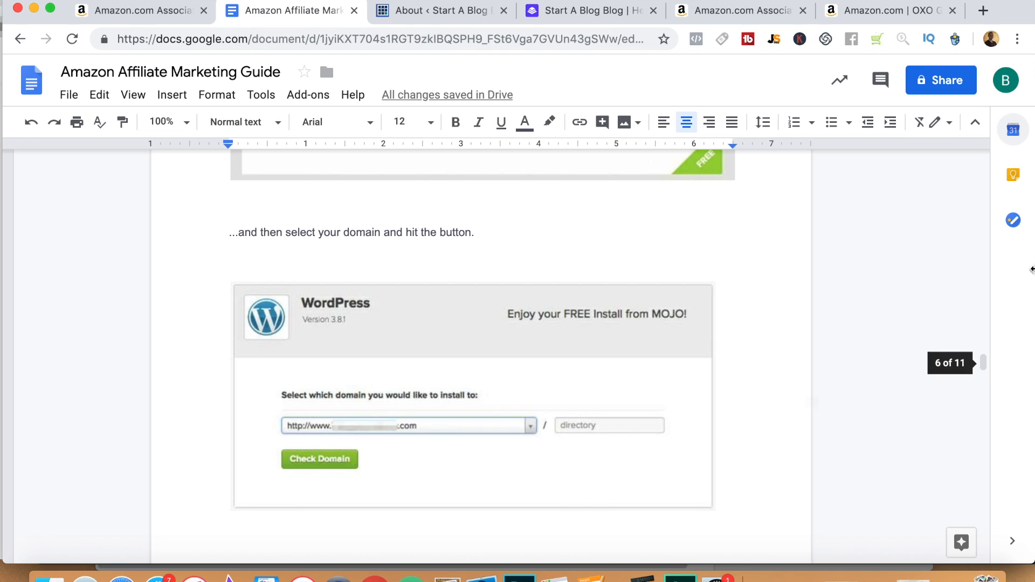
drag(983, 362, 983, 402)
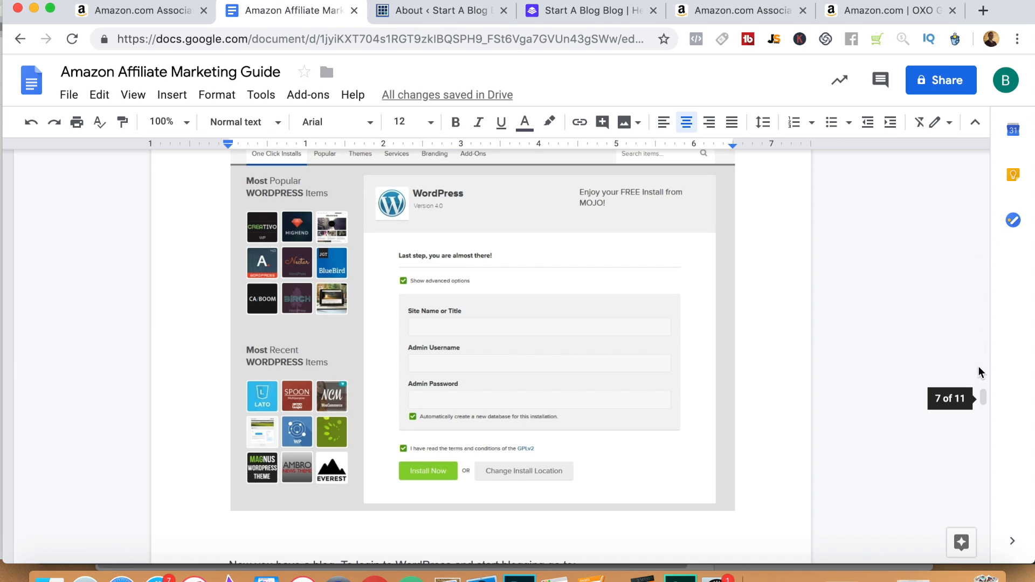
mouse_move(982, 399)
mouse_down()
mouse_move(982, 434)
mouse_move(982, 420)
mouse_up()
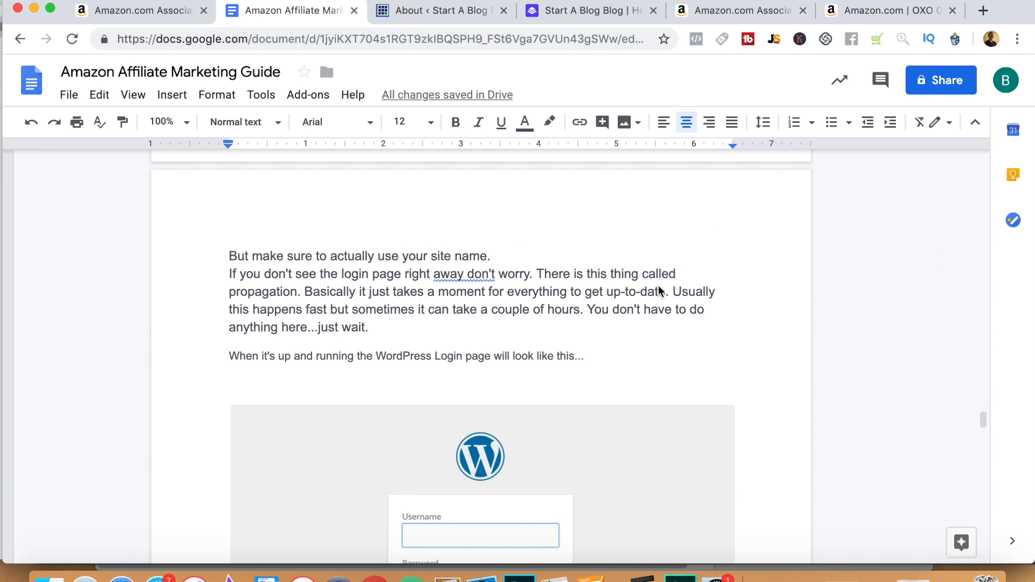
drag(984, 420, 983, 442)
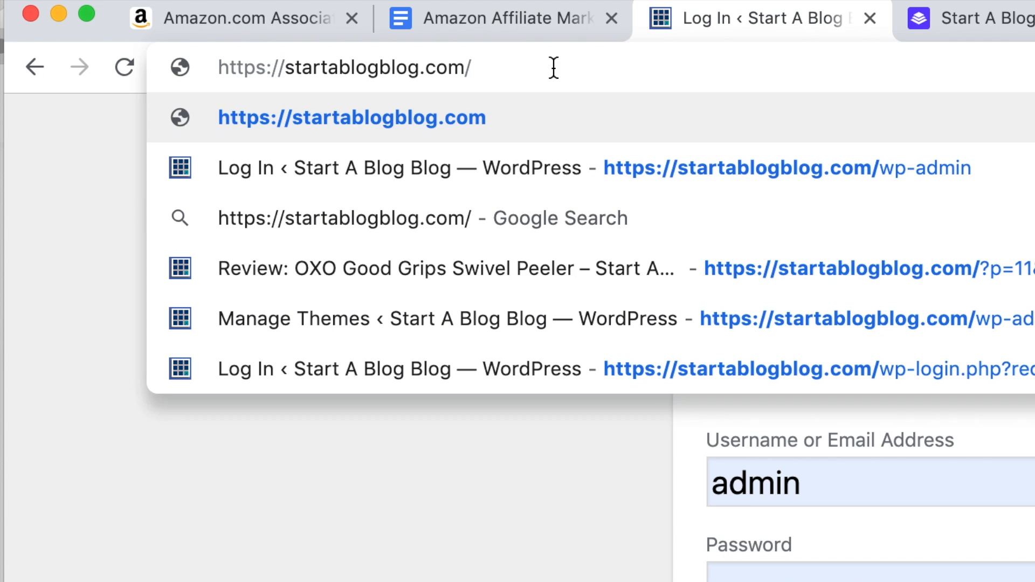
- Go to startablogblog.com/wp-admin and log in to WordPress with the prefilled credentials
text(wp-admin)
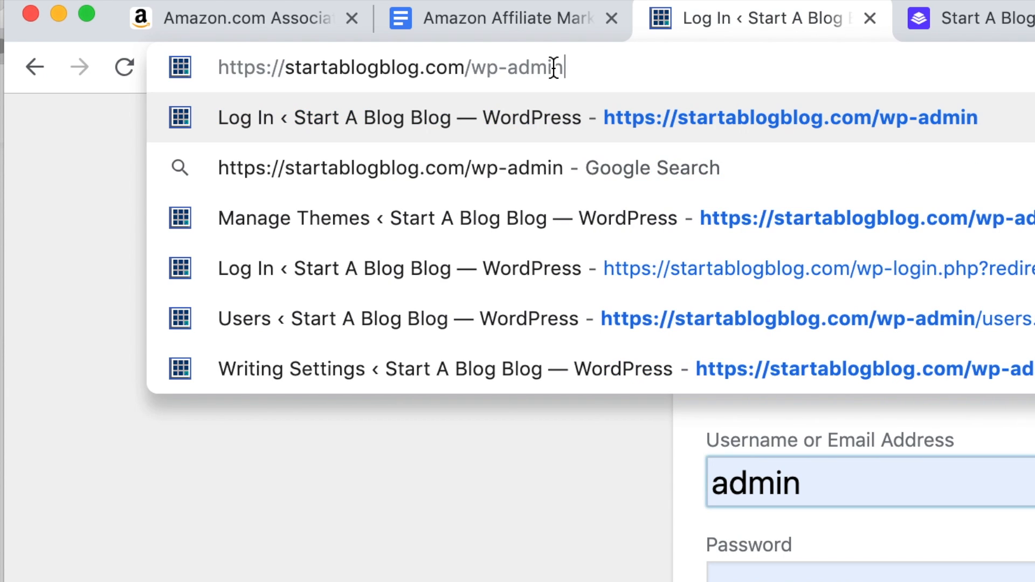
key(Return)
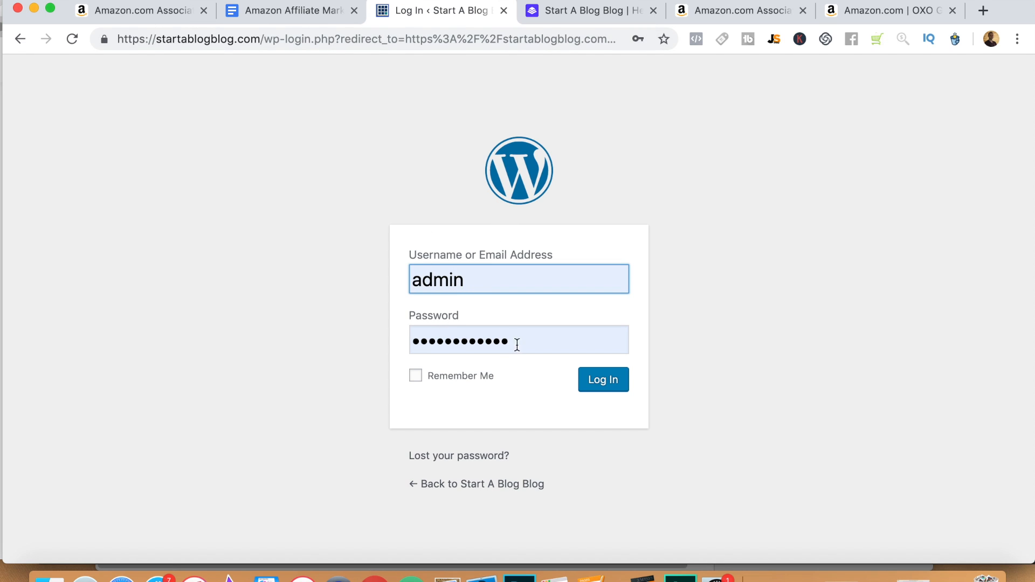
click(610, 383)
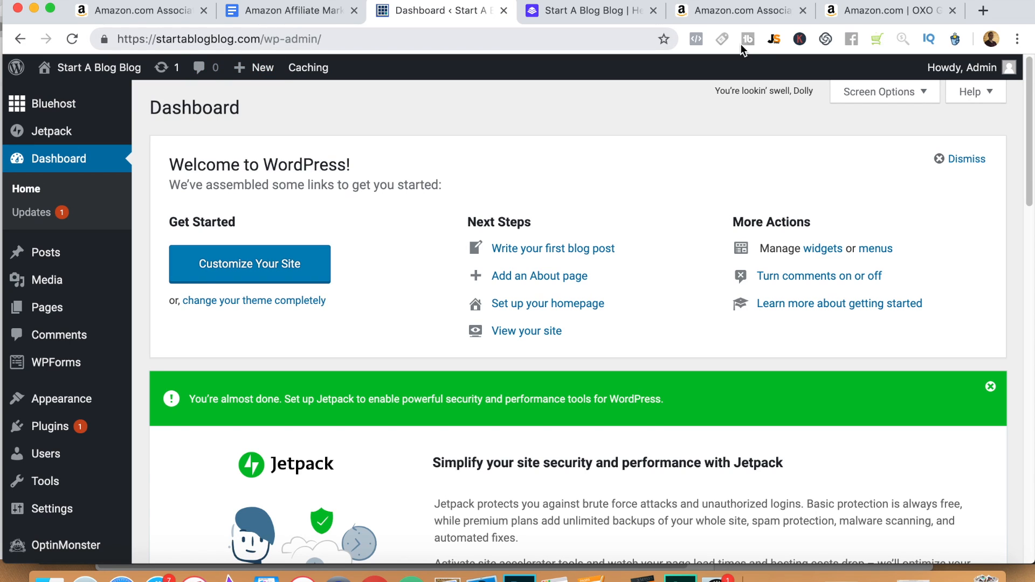
- View the Start A Blog Blog landing page and its main video section, and return to the WordPress dashboard
click(605, 11)
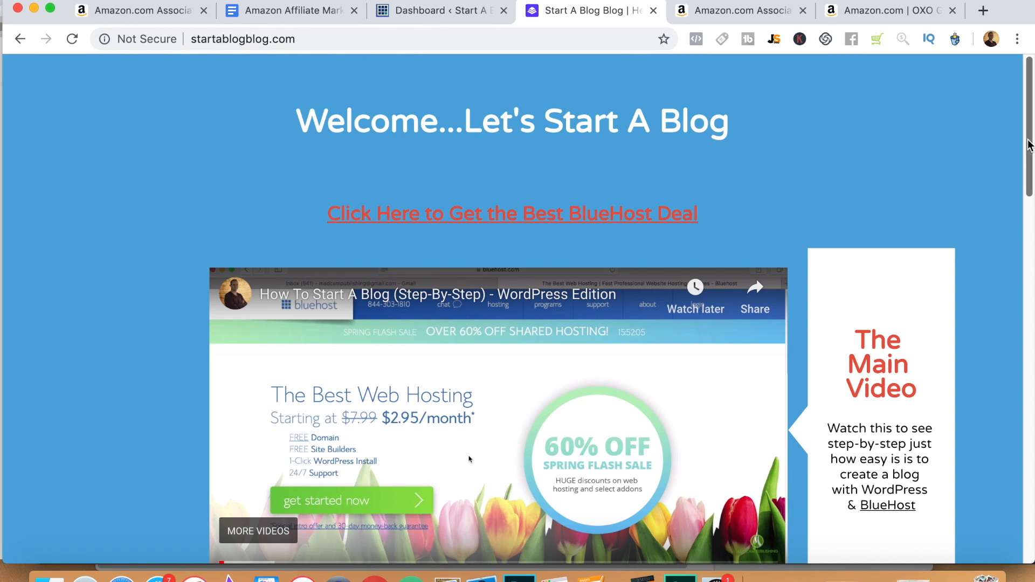
scroll(1024, 173, down, 5)
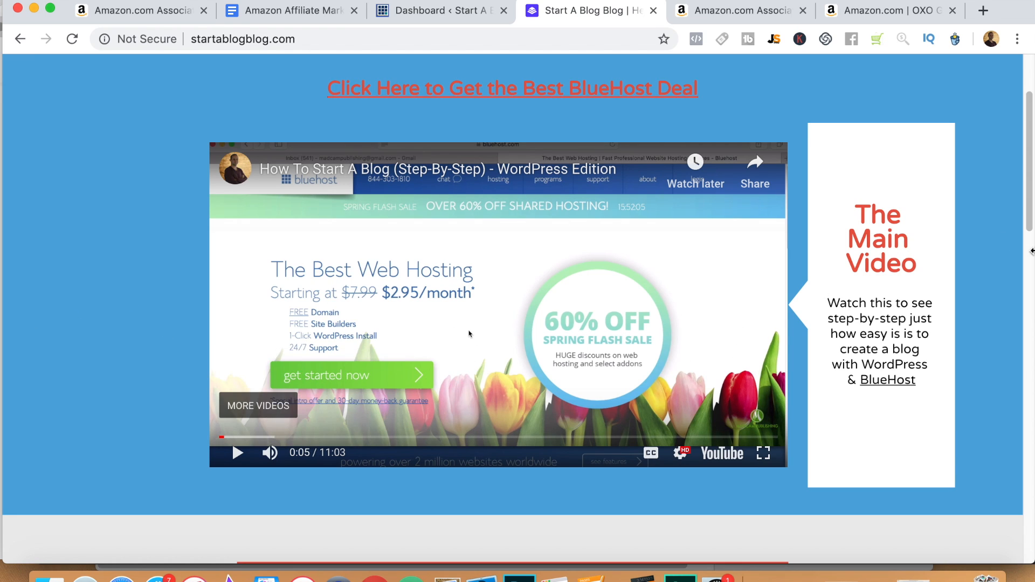
click(440, 17)
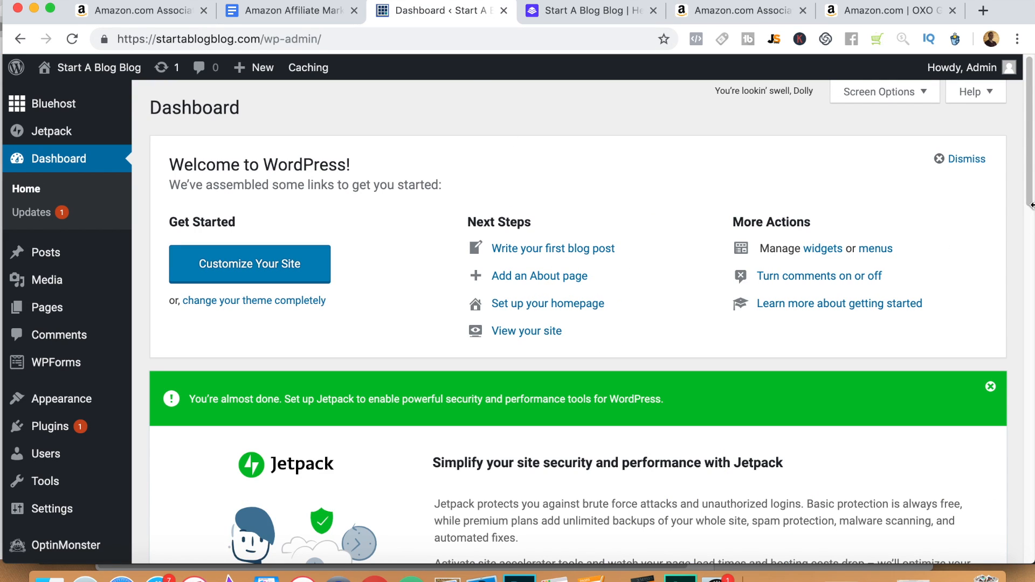
- Open the site's General Settings and review them through the Bluehost update manager and coming soon page options
drag(1028, 177, 1027, 176)
click(49, 512)
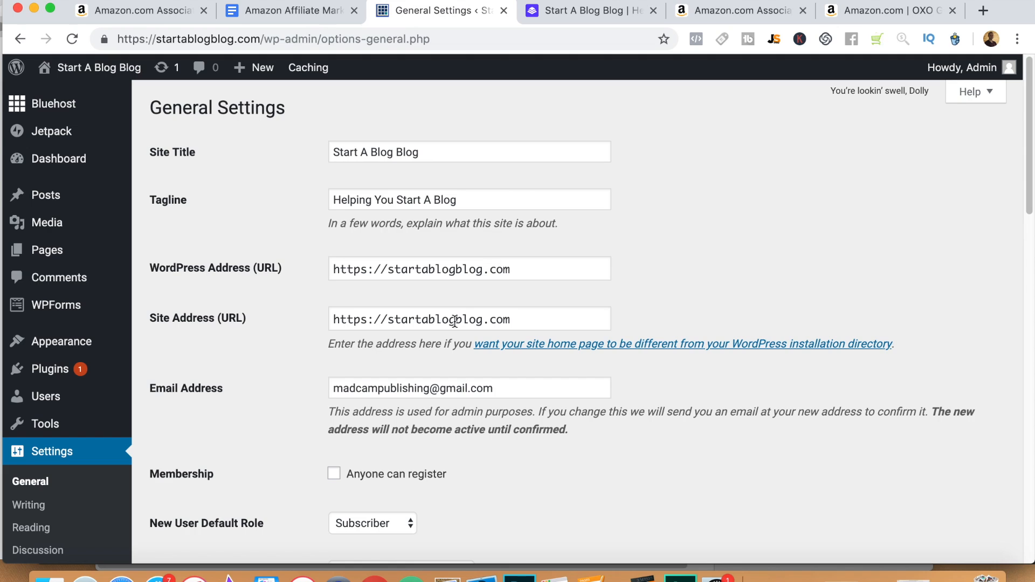
drag(1028, 178, 1028, 566)
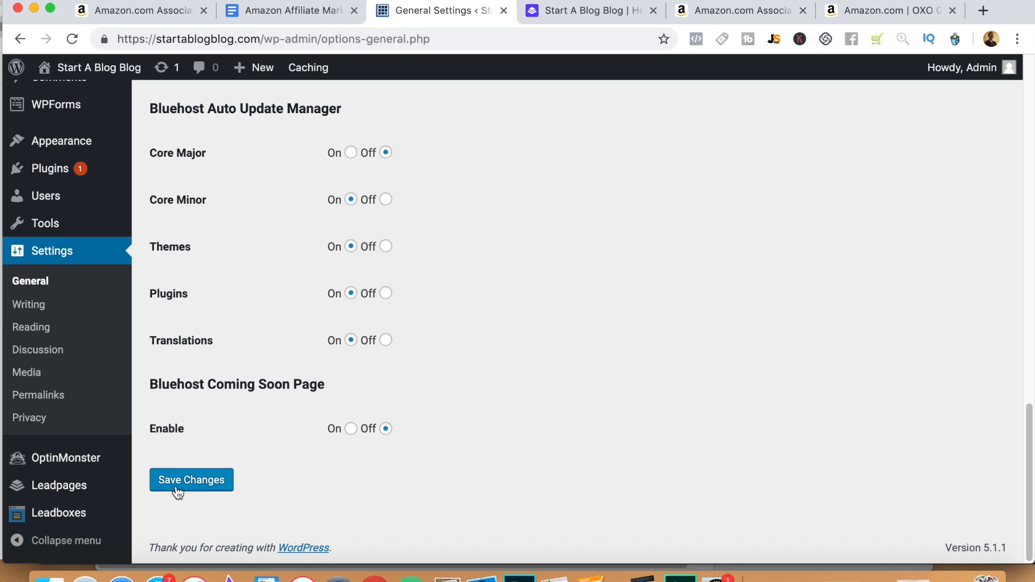
- Open the site's Permalink Settings and review the URL structure options through the category and tag base fields, keeping Post name
click(41, 400)
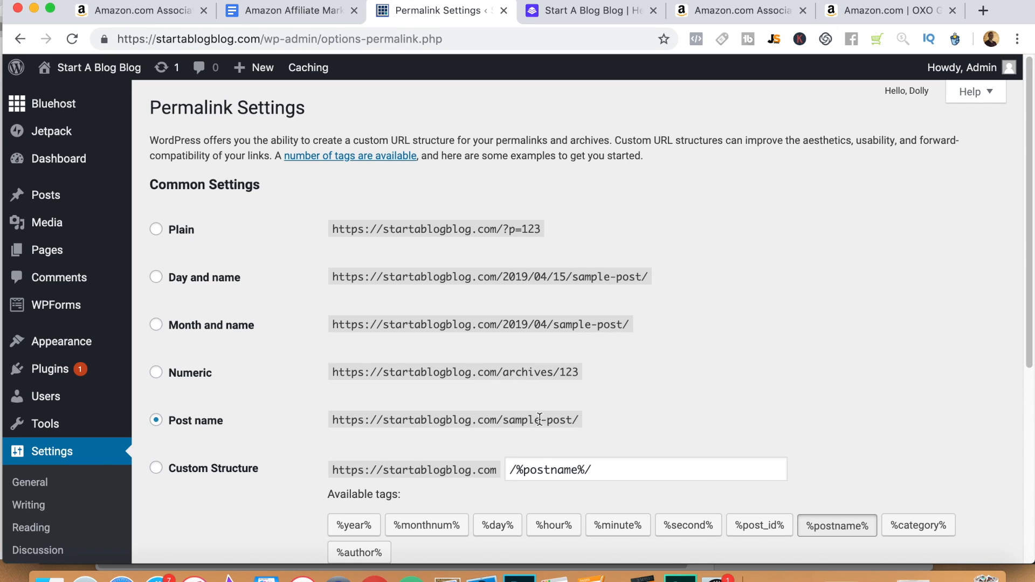
drag(1030, 192, 1030, 232)
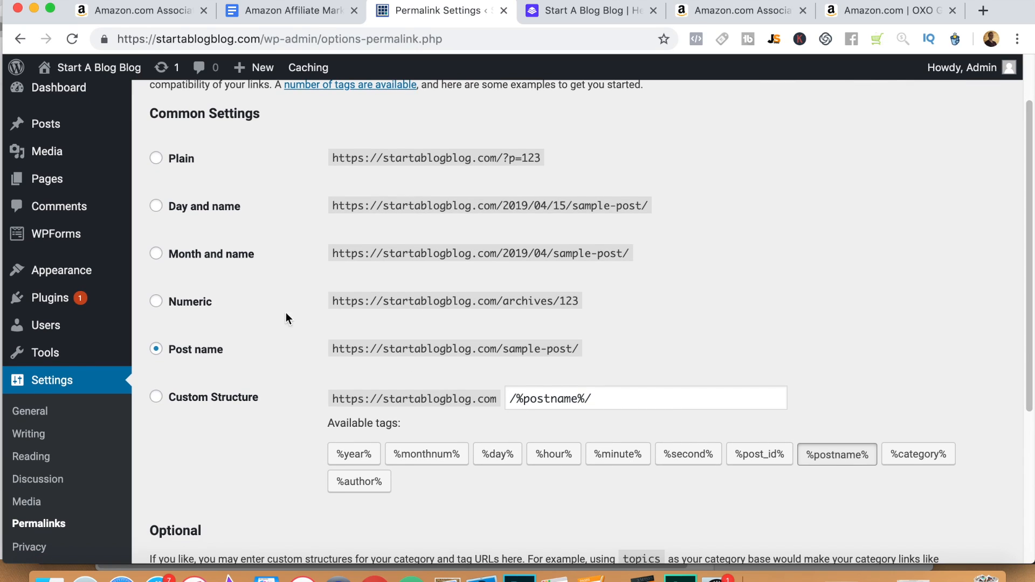
drag(1027, 334, 1030, 412)
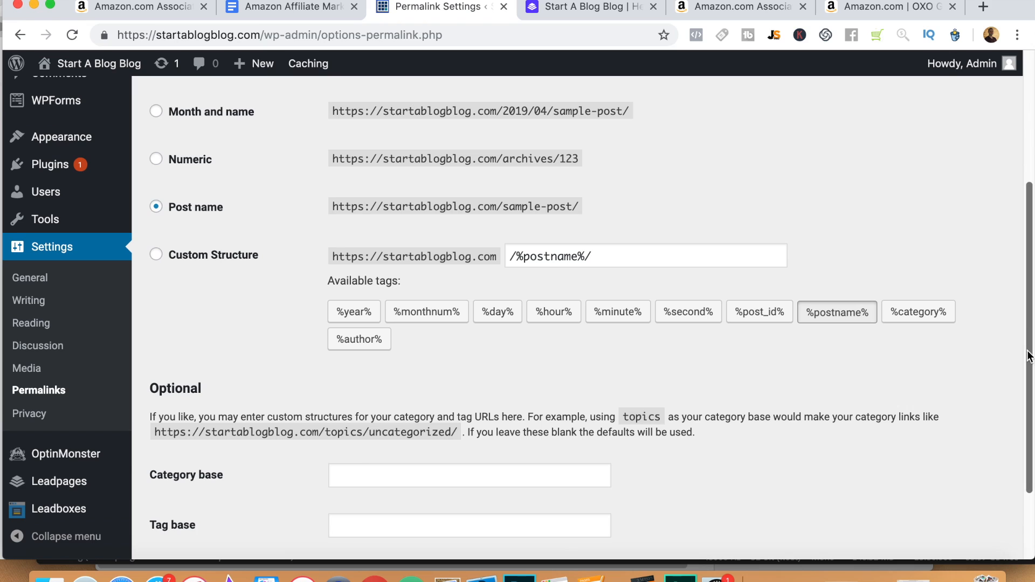
drag(1028, 356, 1024, 411)
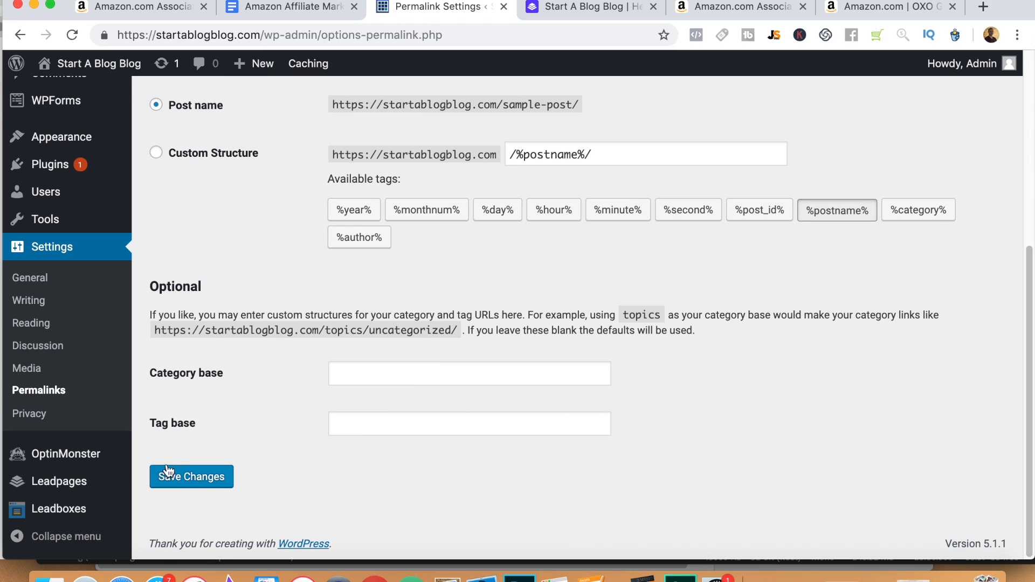
- Open your WordPress user profile and review its name, contact, biography, profile picture and account management fields
mouse_move(46, 198)
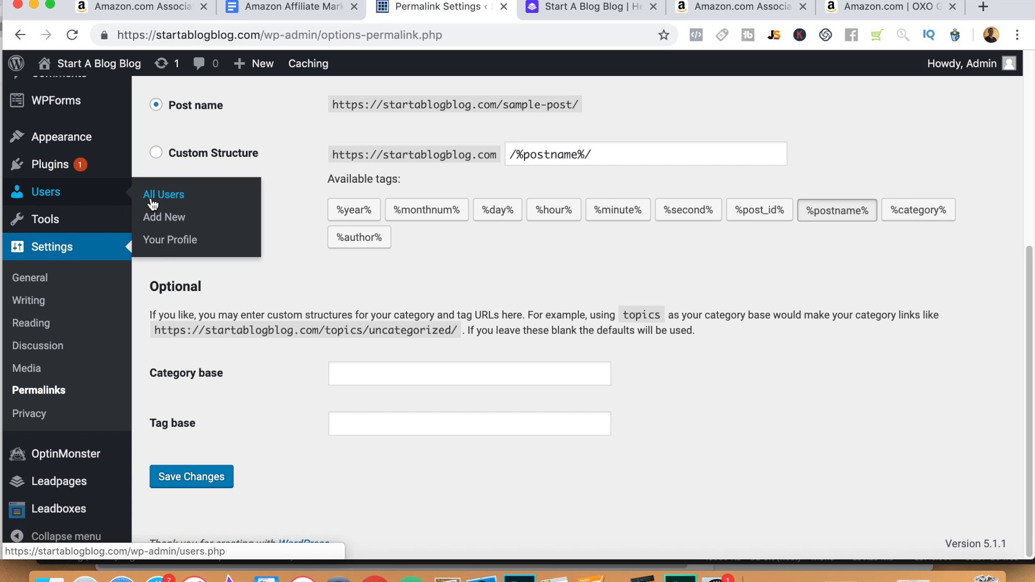
click(157, 241)
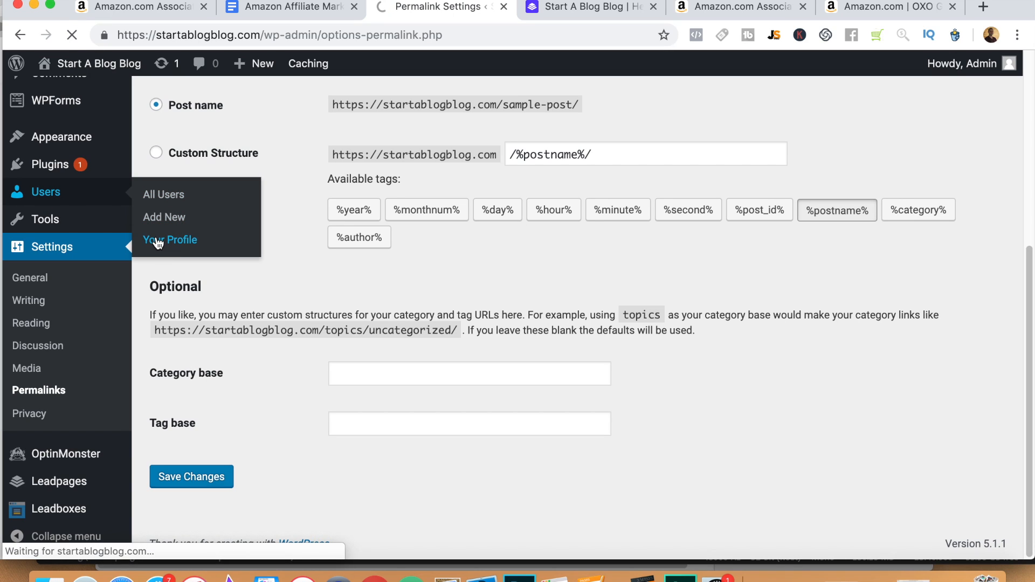
drag(1031, 144, 1031, 179)
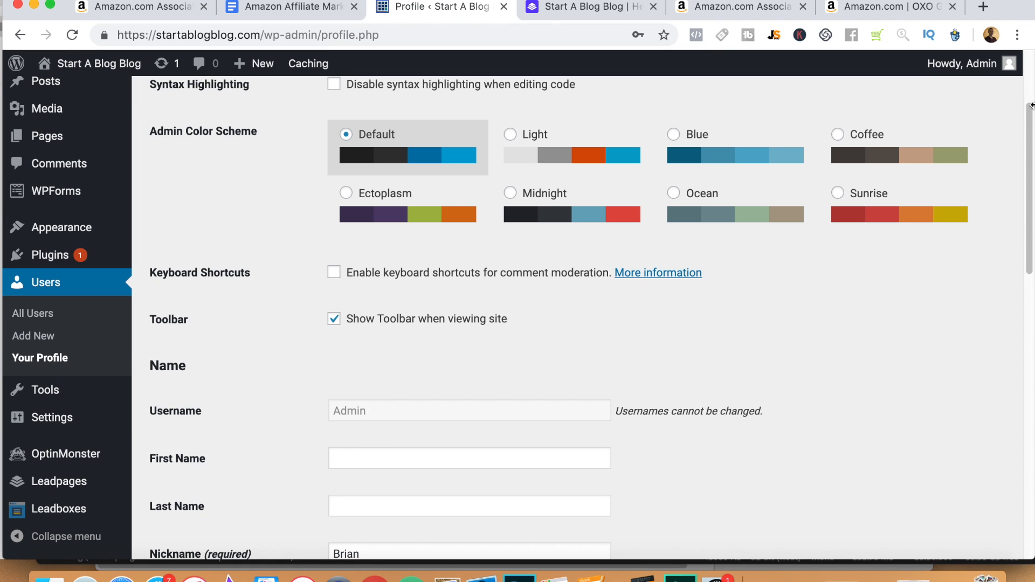
drag(1027, 156, 1028, 210)
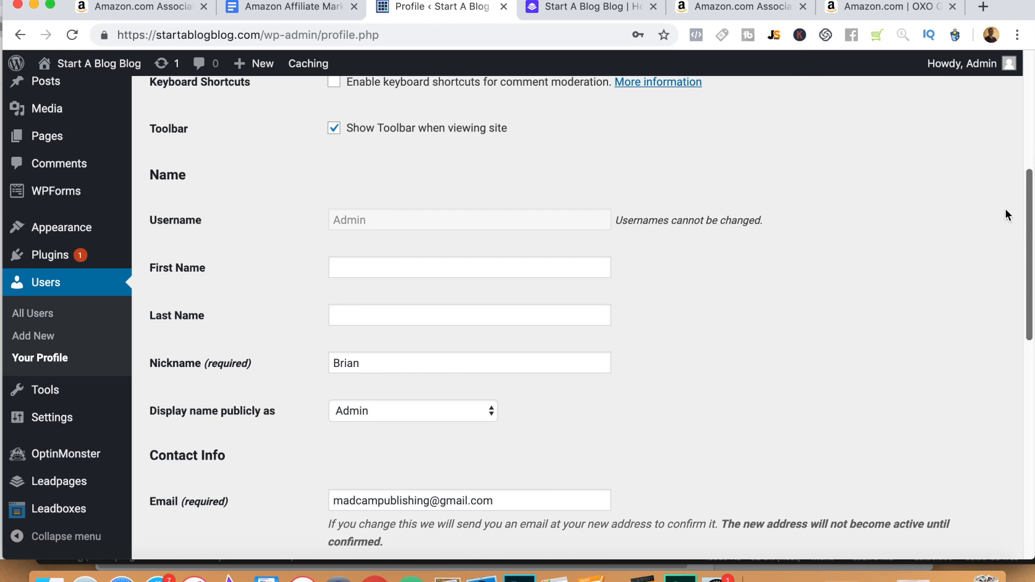
click(384, 365)
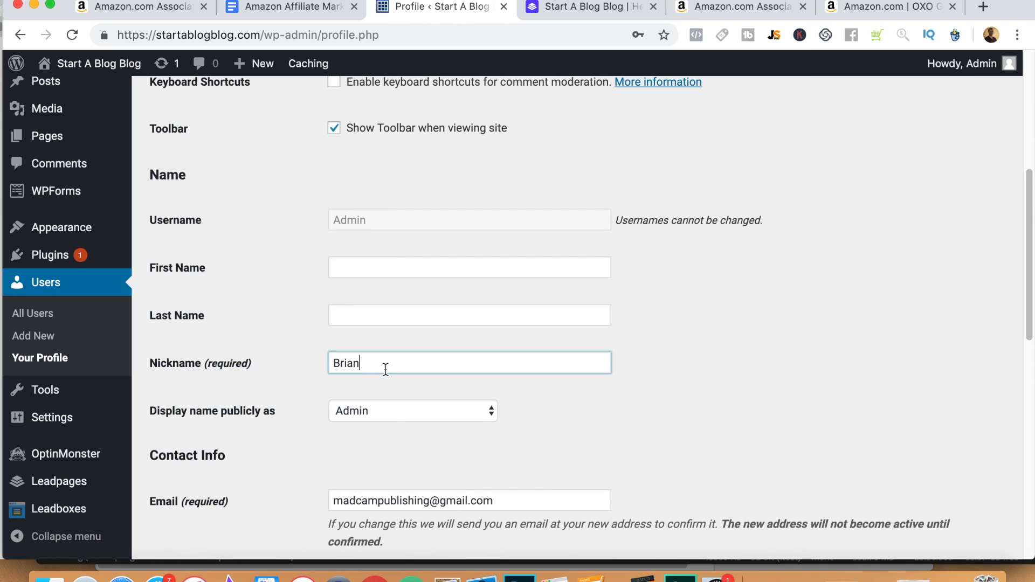
drag(1031, 332, 1030, 402)
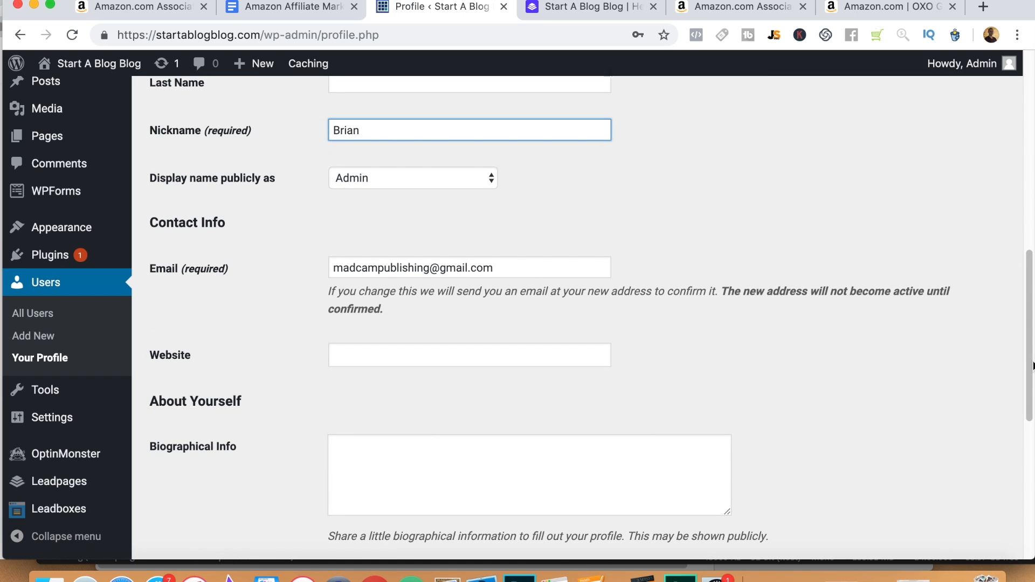
drag(1031, 364, 1016, 507)
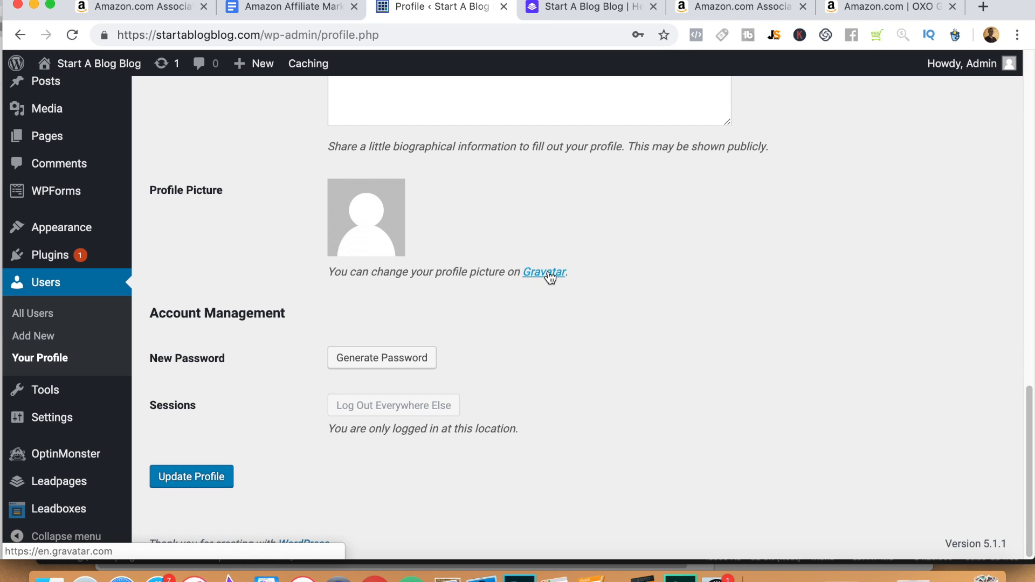
- Set the publicly displayed name to the nickname instead of the username and update the profile
drag(1030, 412, 1024, 239)
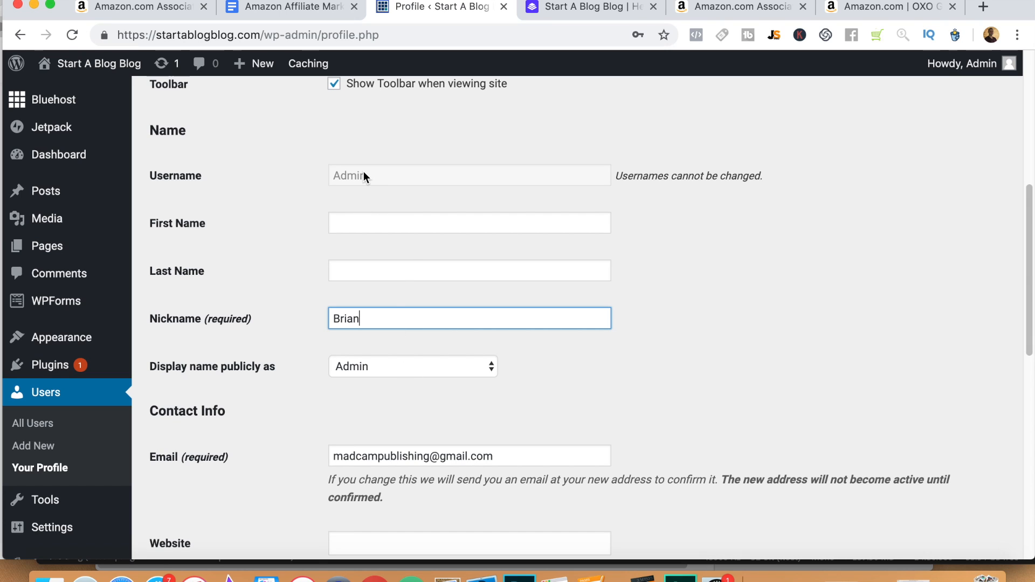
click(426, 367)
click(390, 351)
drag(1028, 286, 1027, 512)
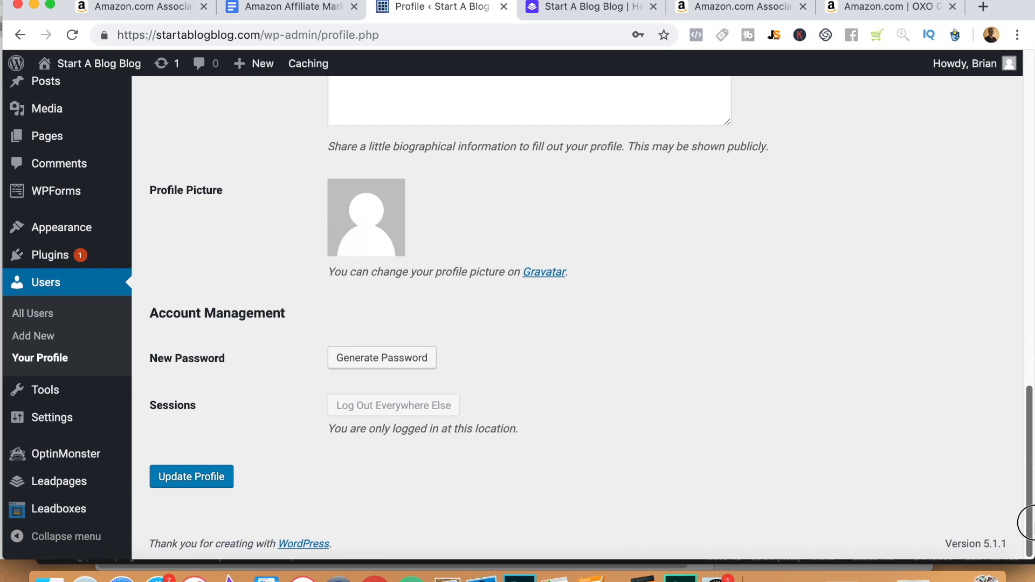
click(208, 477)
drag(1027, 458, 1005, 67)
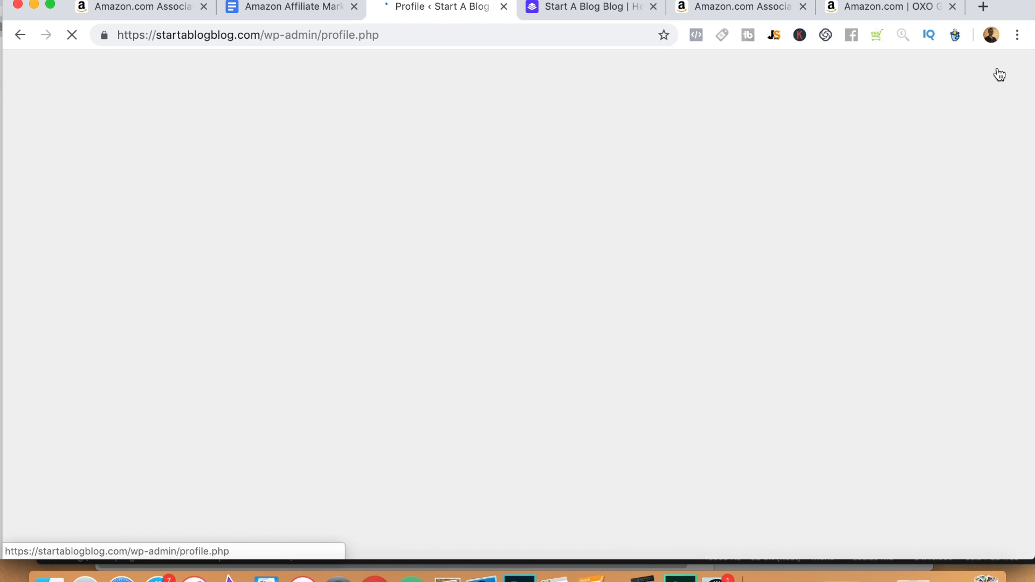
- Examine the Ultimate Product Review Template section in the Amazon Affiliate Marketing Guide and return to the WordPress profile page
click(272, 13)
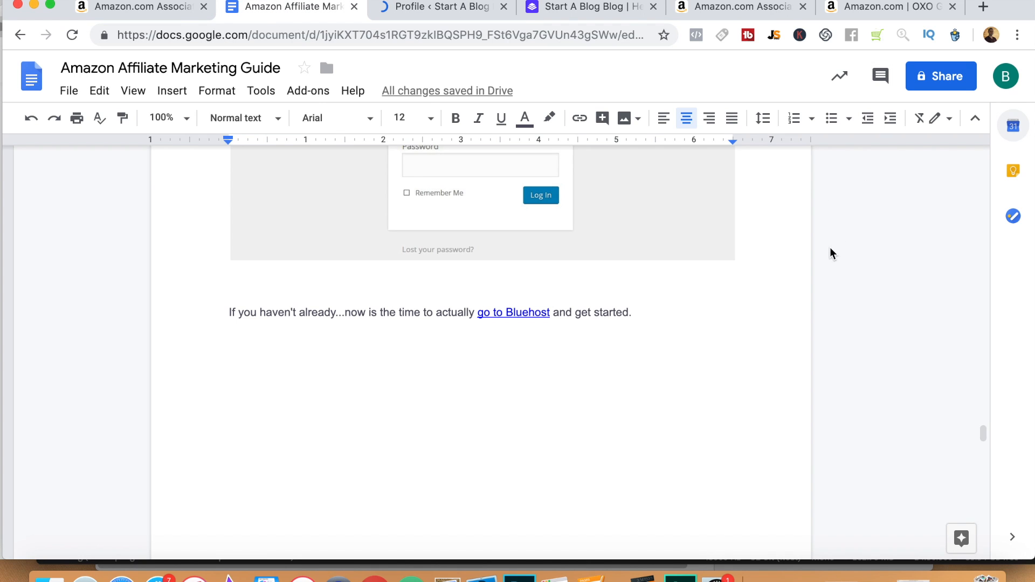
click(983, 435)
drag(983, 435, 984, 451)
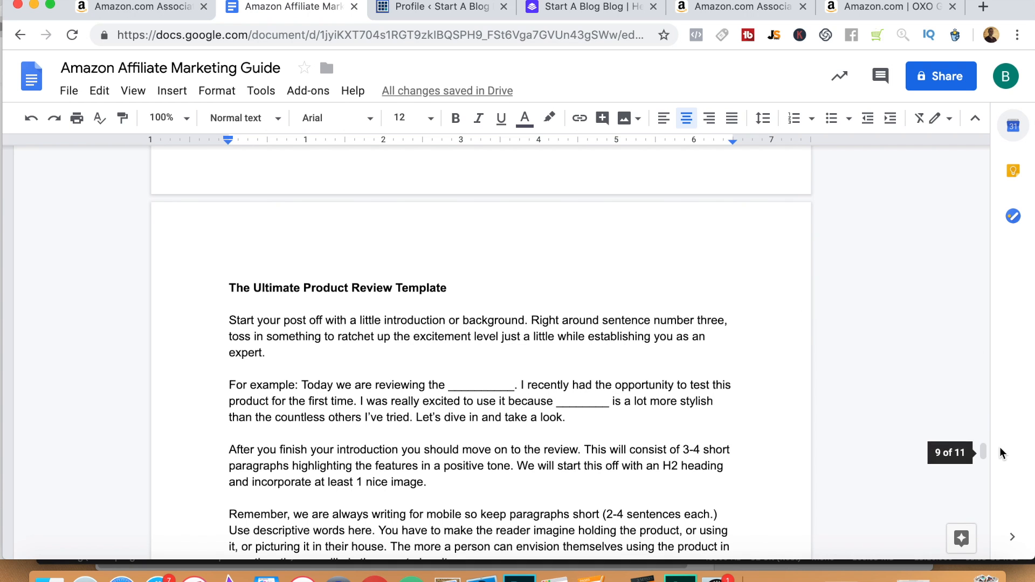
drag(983, 452, 984, 447)
click(429, 7)
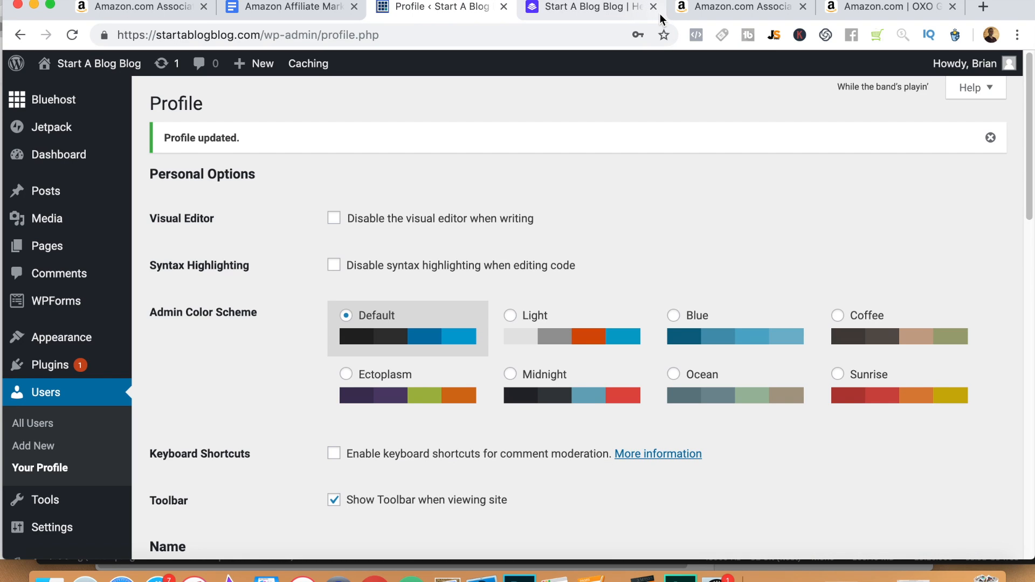
- Switch to the Amazon Associates SiteStripe page and look through its available locales and the list of affiliate tools
click(743, 7)
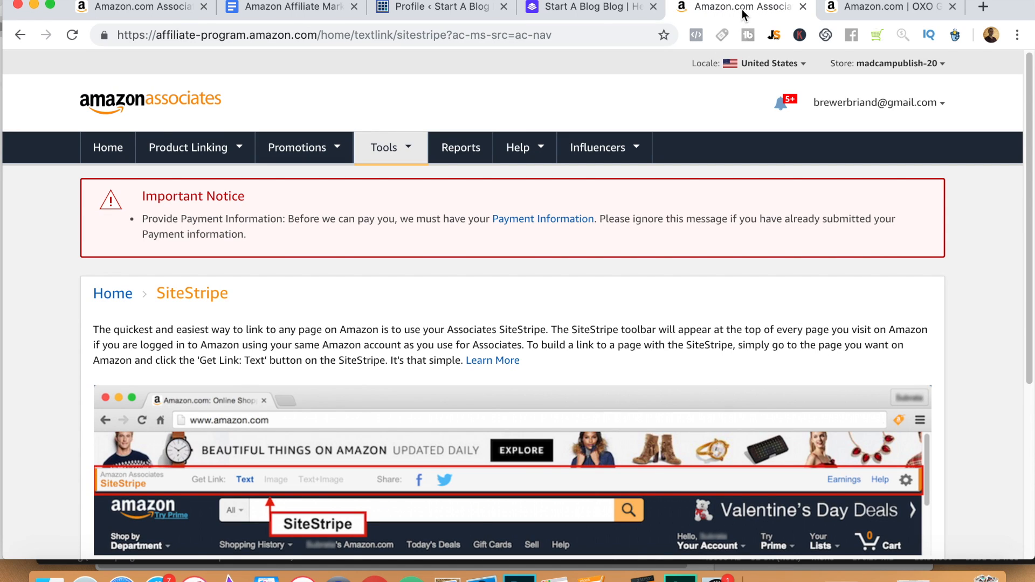
click(771, 63)
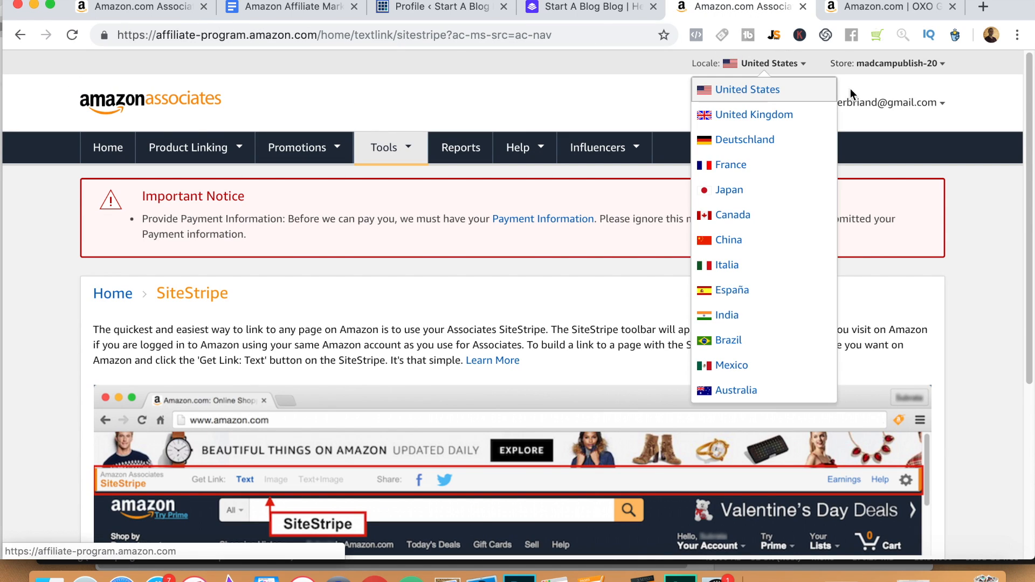
click(918, 200)
click(416, 151)
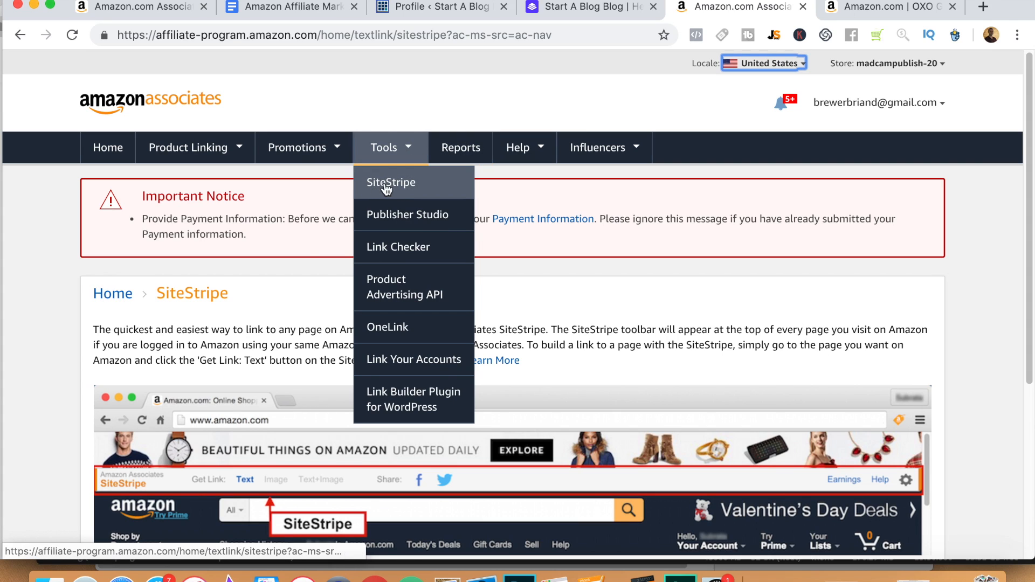
click(477, 91)
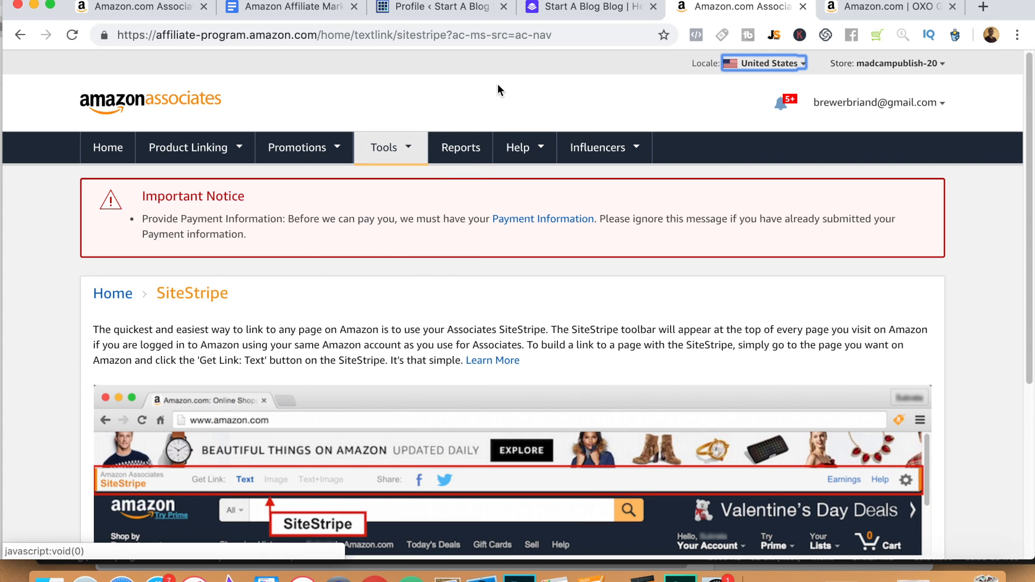
mouse_move(384, 147)
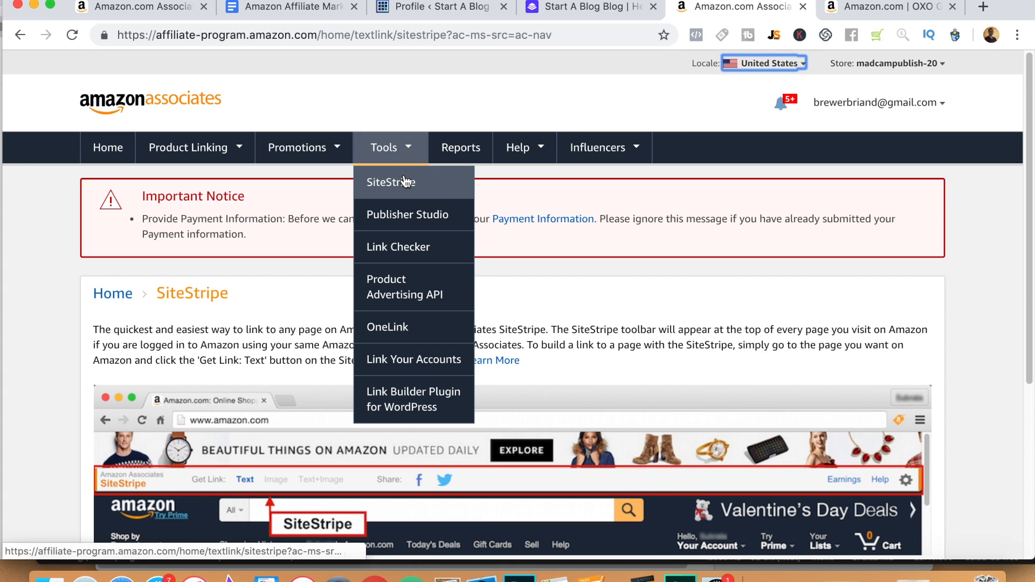
- Search Amazon's Home & Kitchen department for "vegetable peeler" and copy a short SiteStripe text link to the results page
click(871, 9)
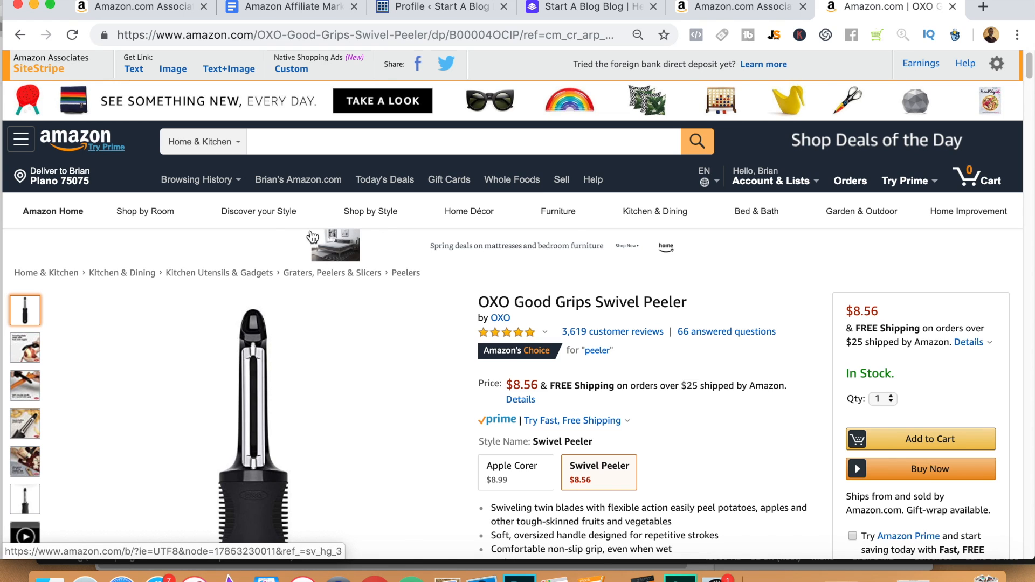
click(352, 146)
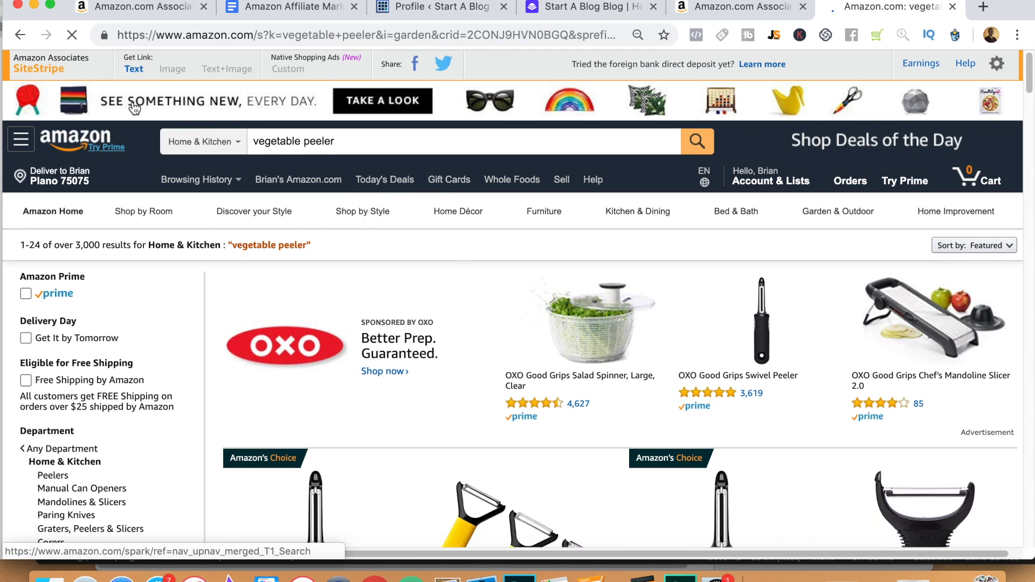
click(137, 74)
key(super+c)
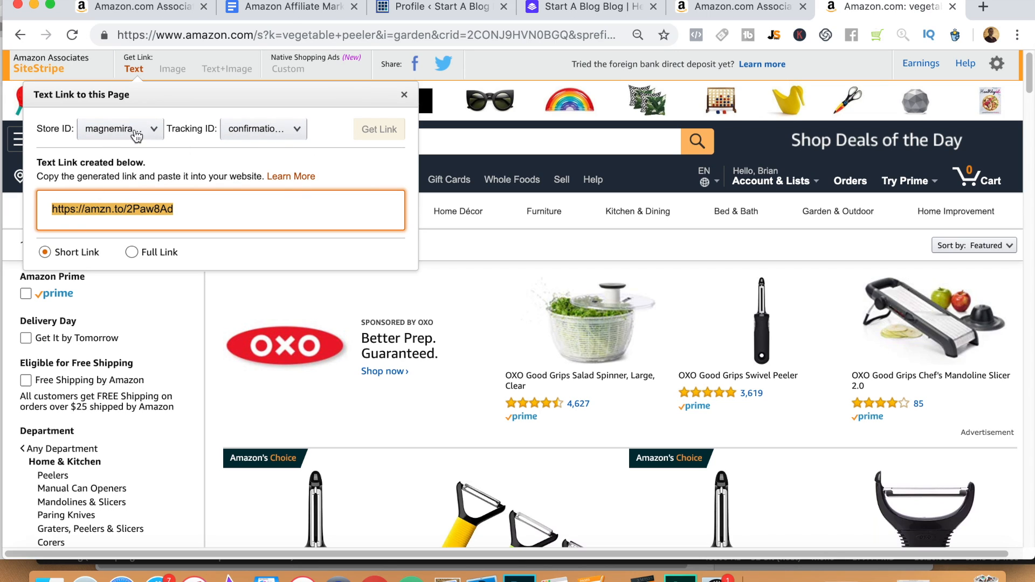
click(162, 253)
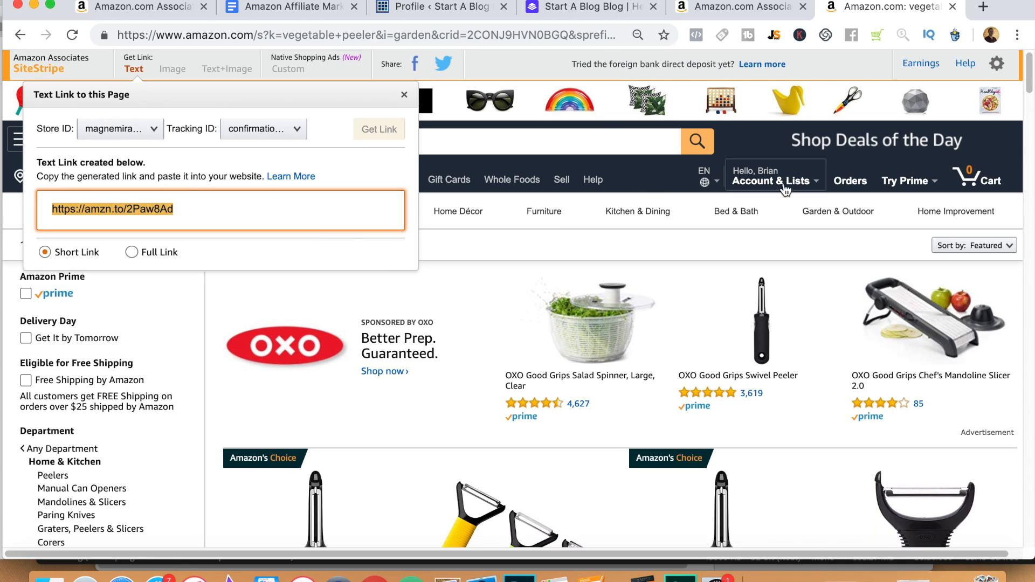
- Load the copied affiliate link in a new tab, inspect the tracking tag in its expanded address, and close that tab
click(984, 7)
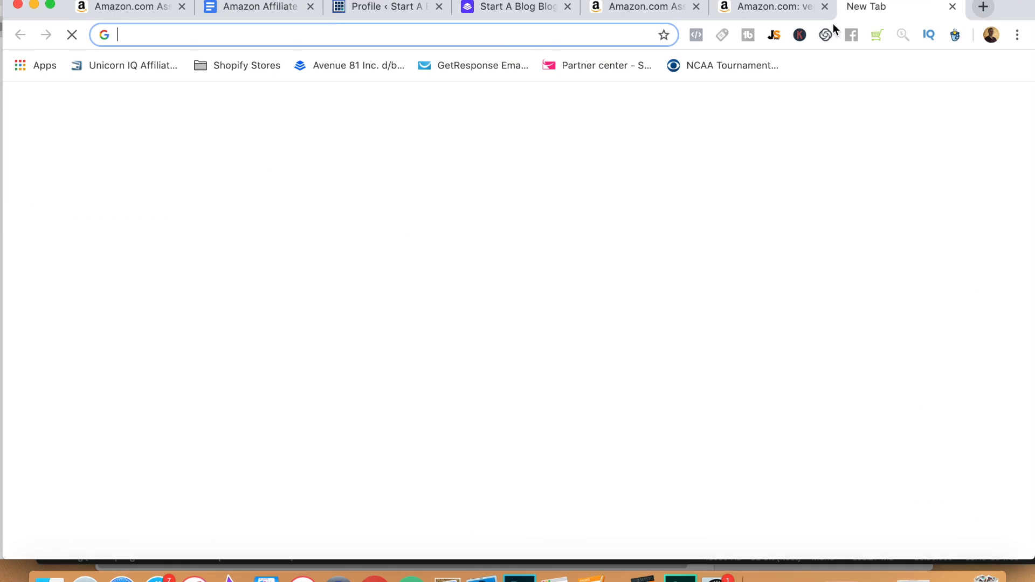
key(super+v)
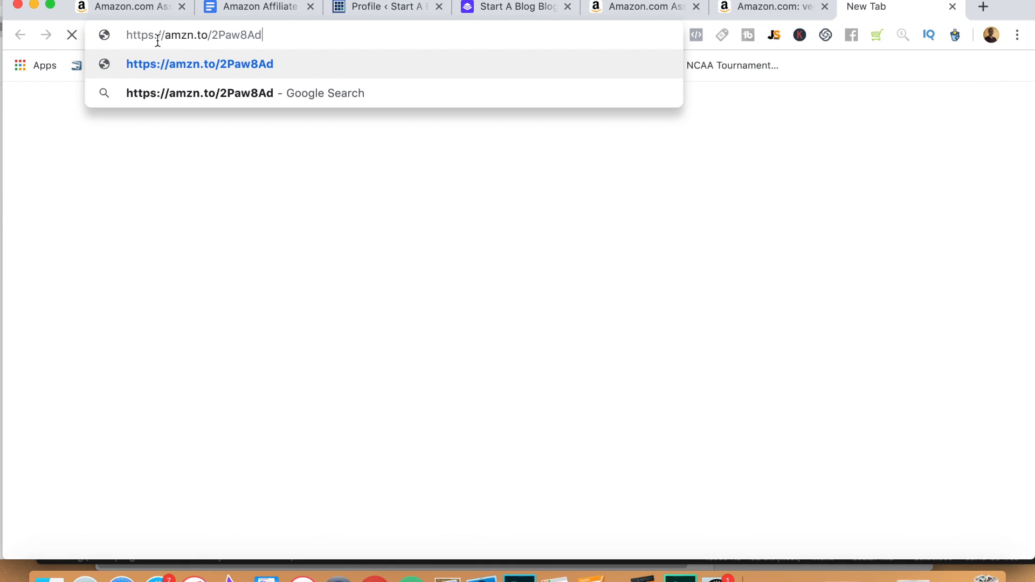
key(Return)
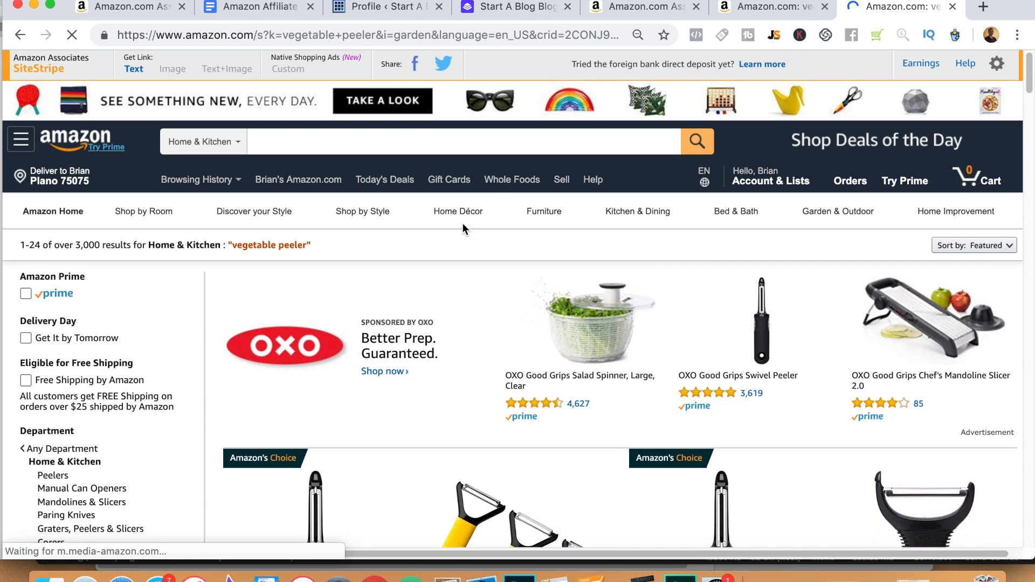
drag(521, 29, 727, 31)
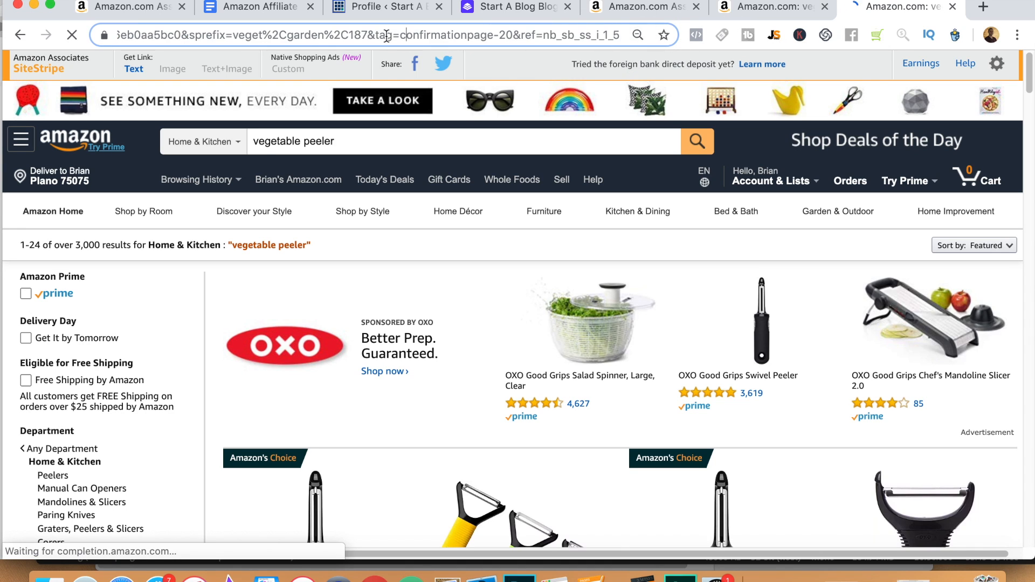
drag(376, 36, 514, 35)
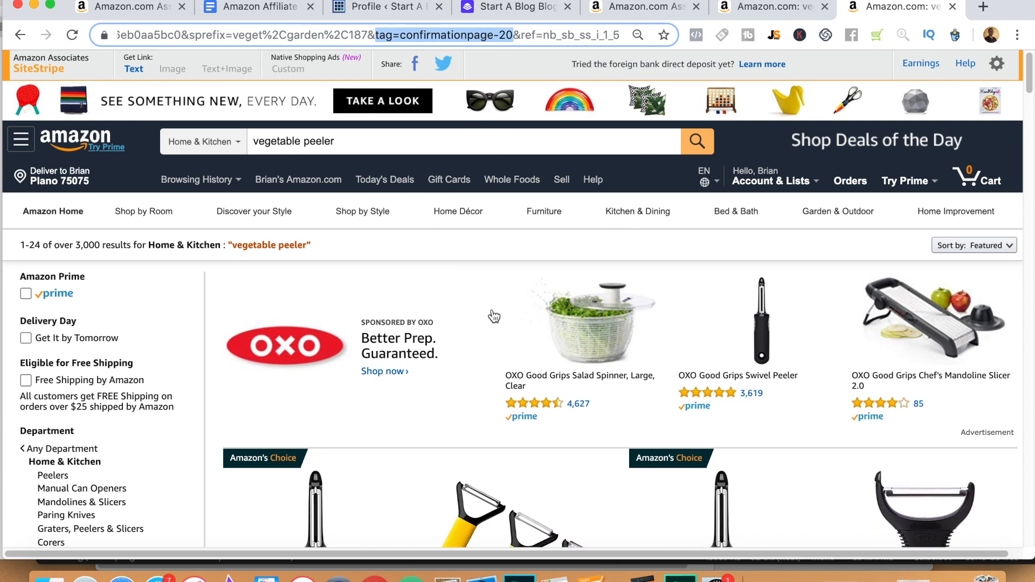
click(953, 6)
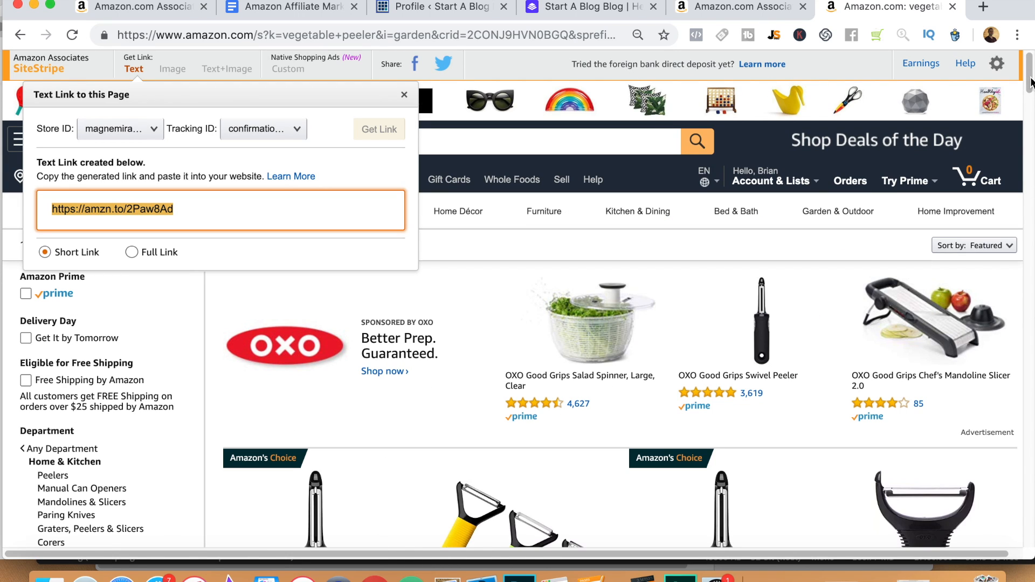
- Browse the vegetable peeler results and open the product page of the non-sponsored OXO Good Grips Swivel Peeler
scroll(1023, 97, down, 7)
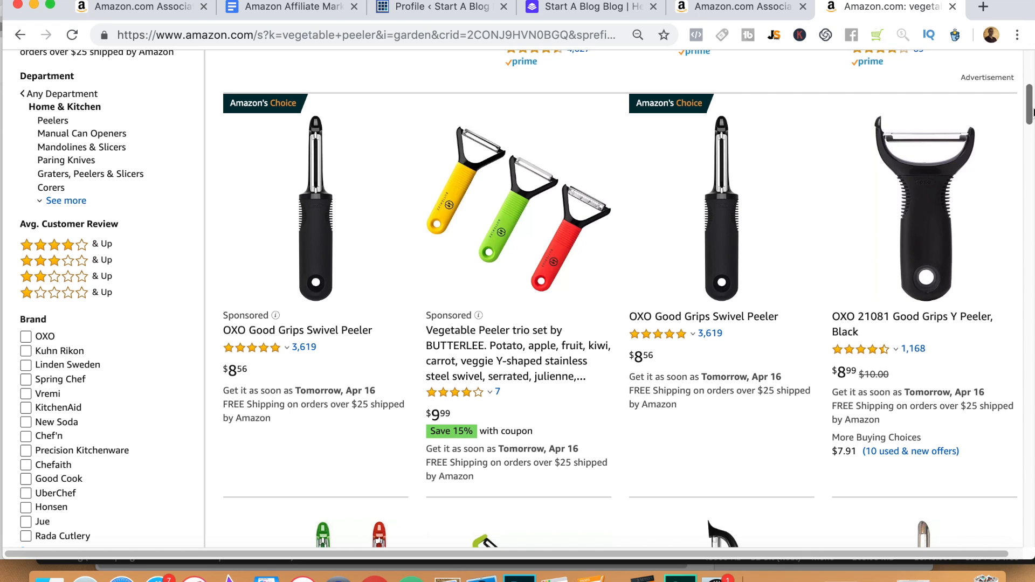
mouse_move(1032, 110)
mouse_down()
mouse_move(1029, 269)
mouse_move(1030, 110)
mouse_up()
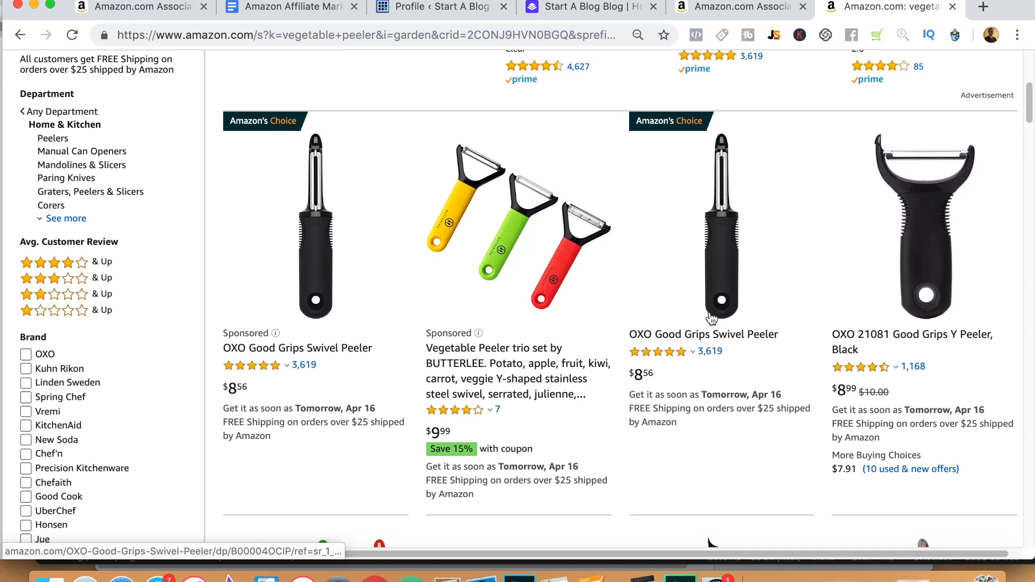
click(727, 335)
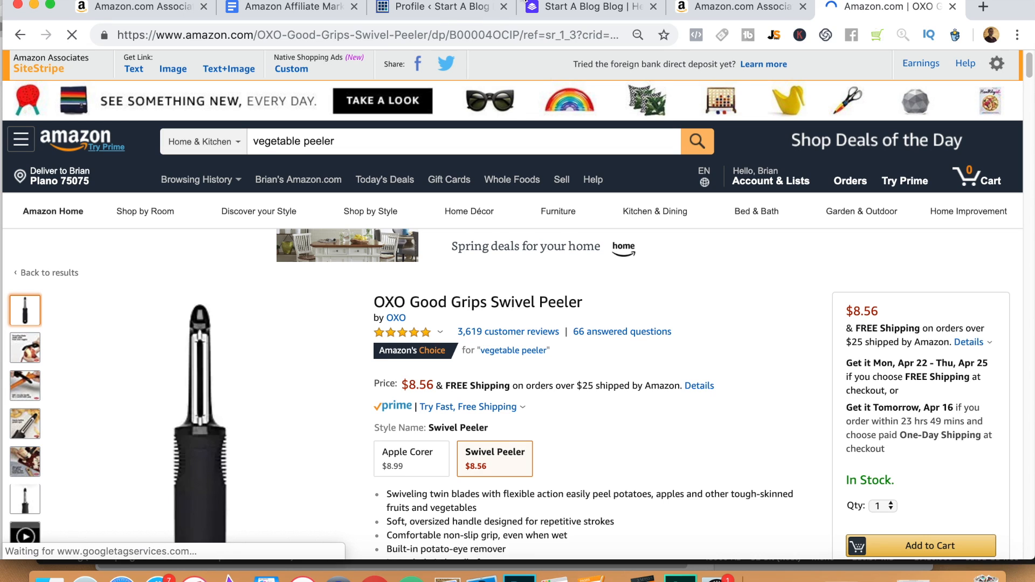
- Switch to the WordPress dashboard of the blog and start a new post
click(455, 9)
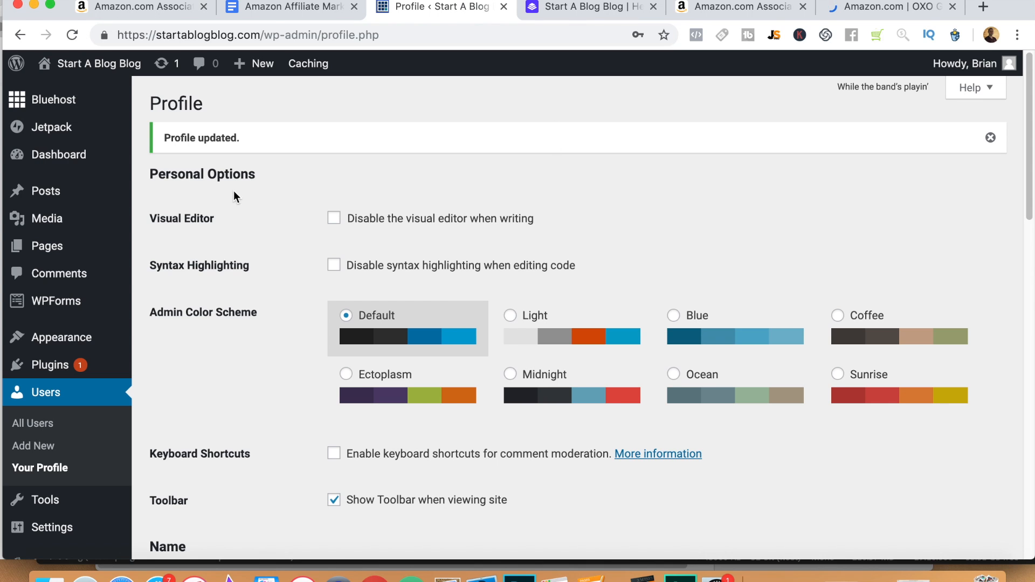
mouse_move(51, 196)
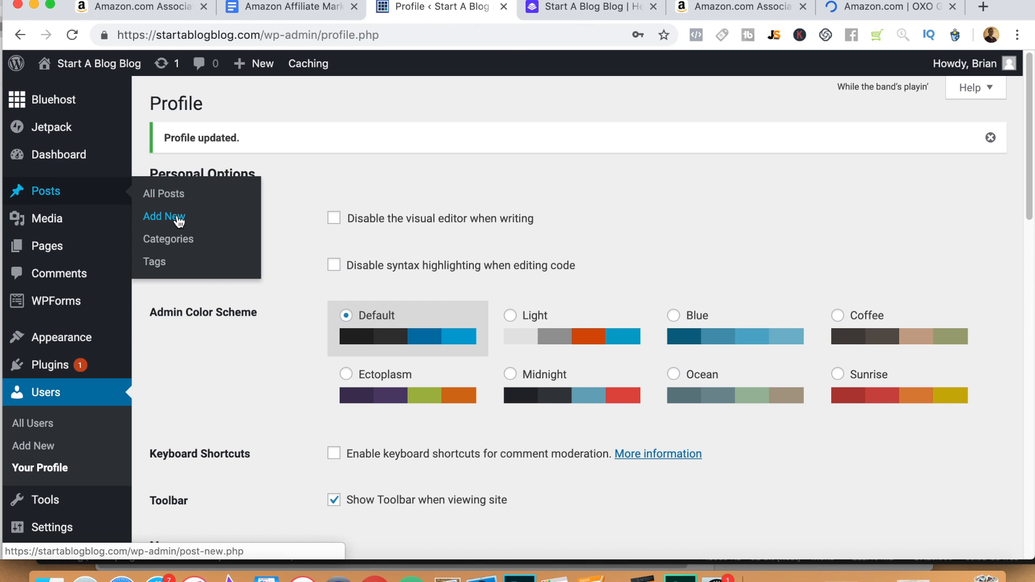
click(178, 219)
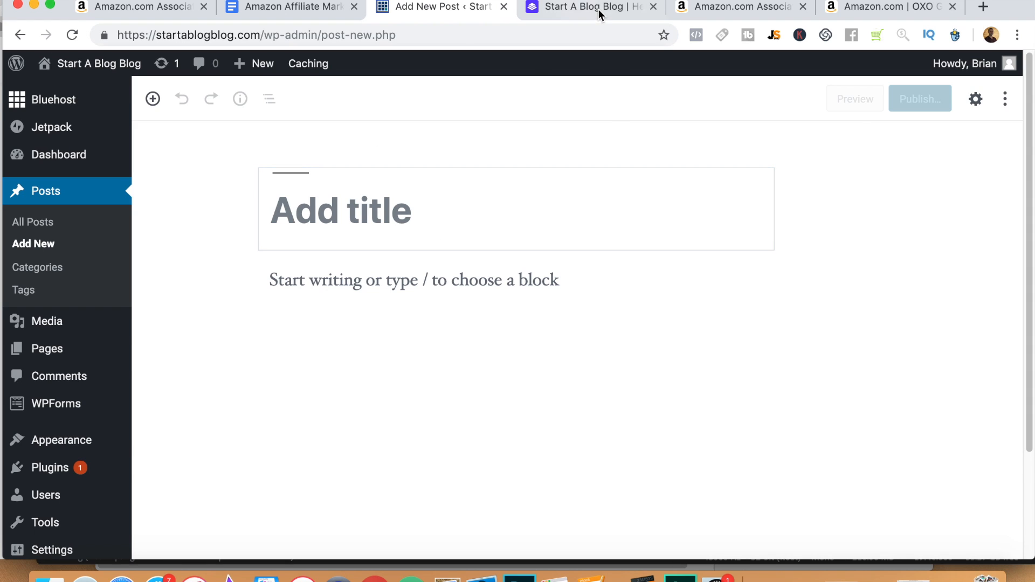
- Close the Amazon Associates SiteStripe tab and look over the OXO Good Grips Swivel Peeler product page
click(738, 8)
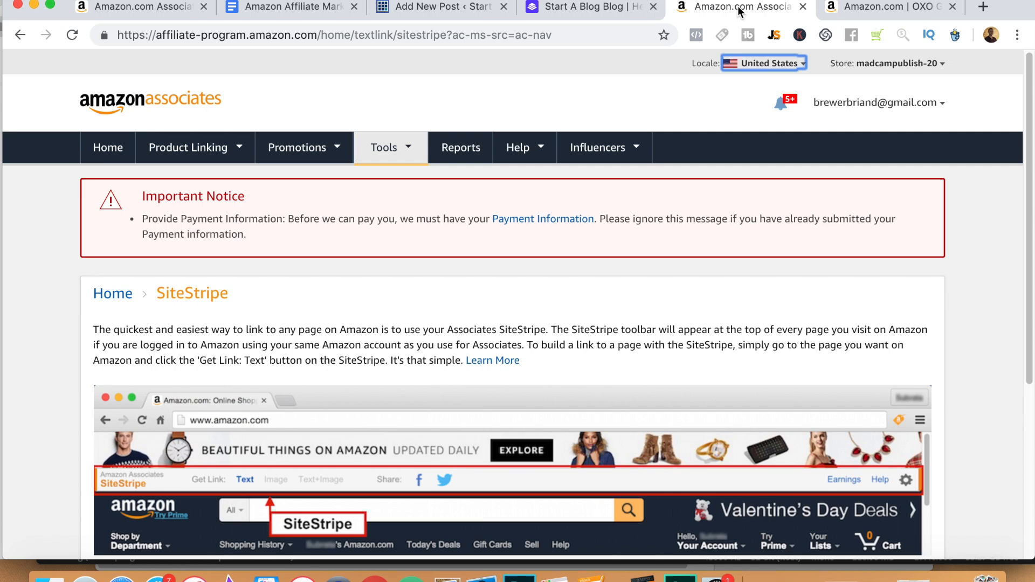
click(884, 8)
click(803, 6)
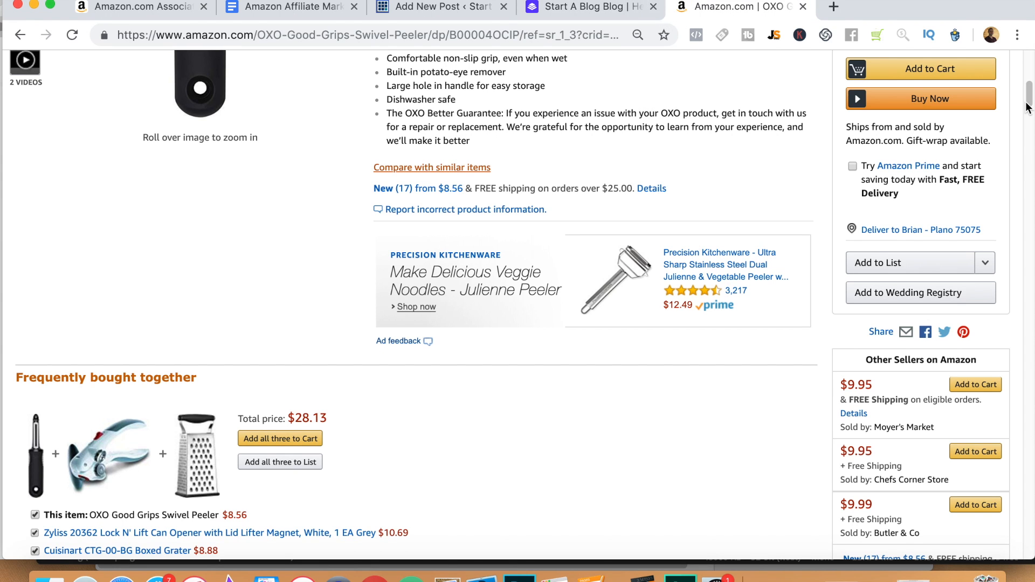
drag(1028, 96, 1022, 67)
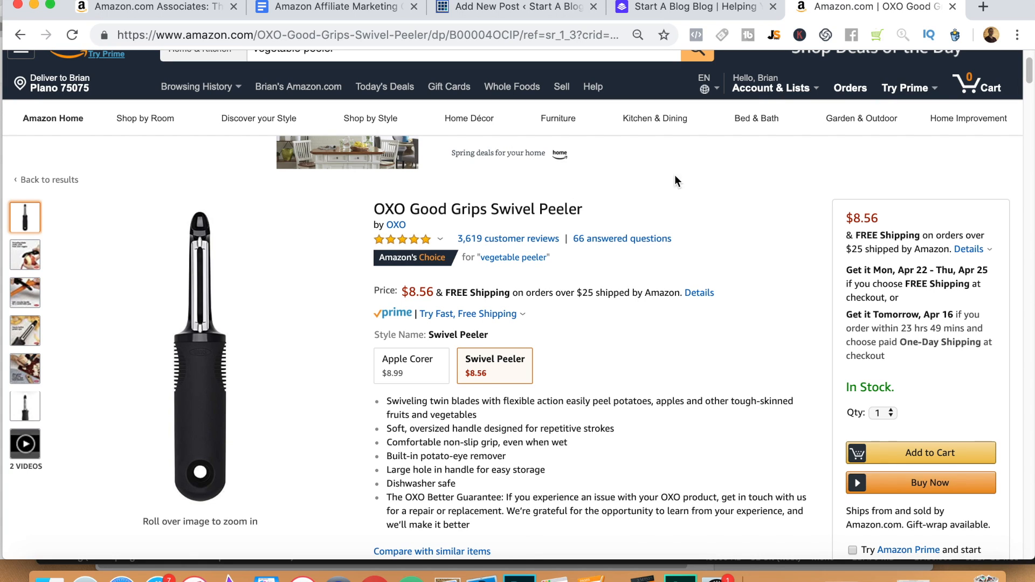
- Return to the new WordPress post and title it "Review: OXO Good Grips Swivel Peeler"
click(508, 10)
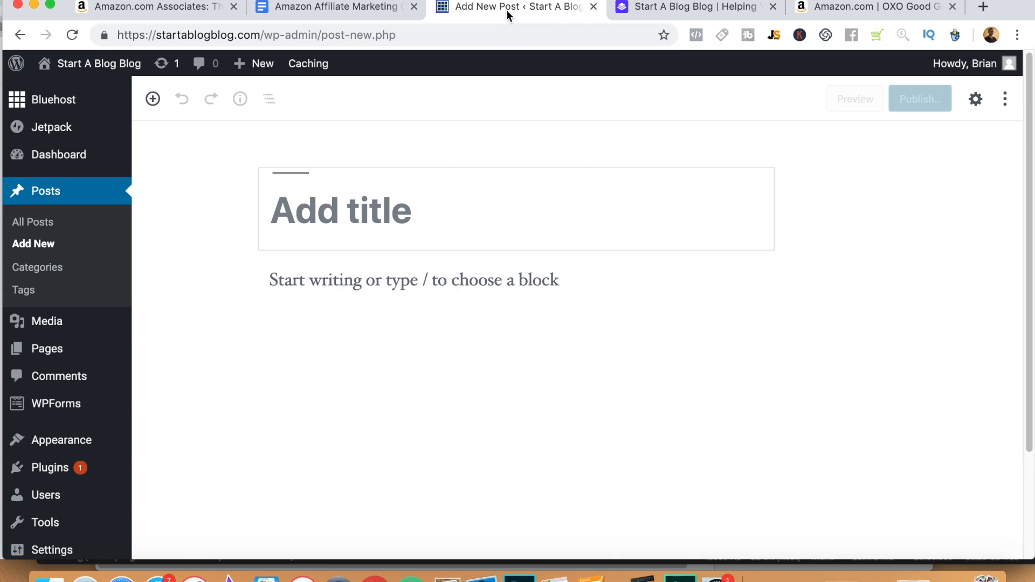
click(407, 214)
text(Rev)
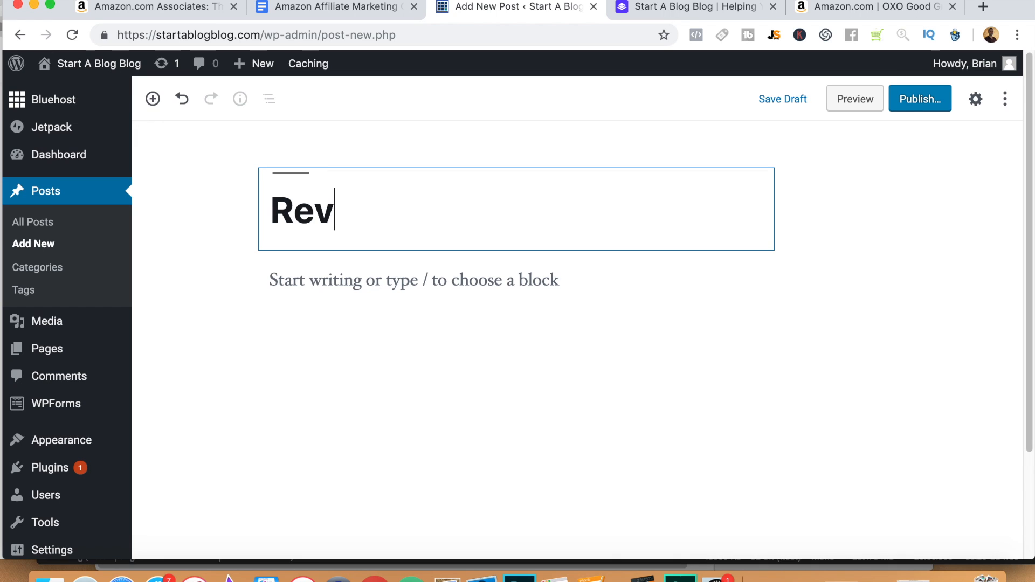
text(iew: OXO )
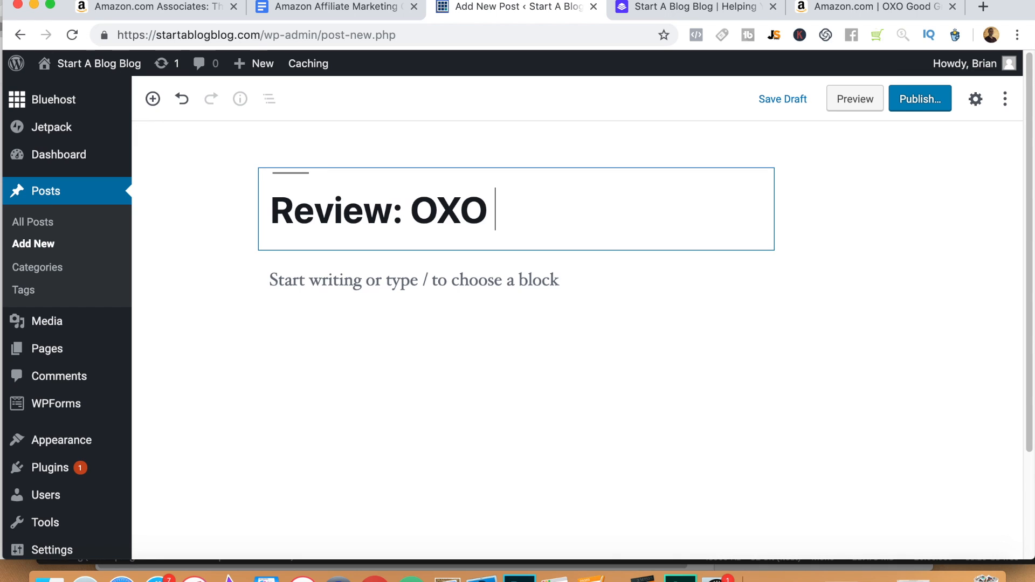
text(Good Grips )
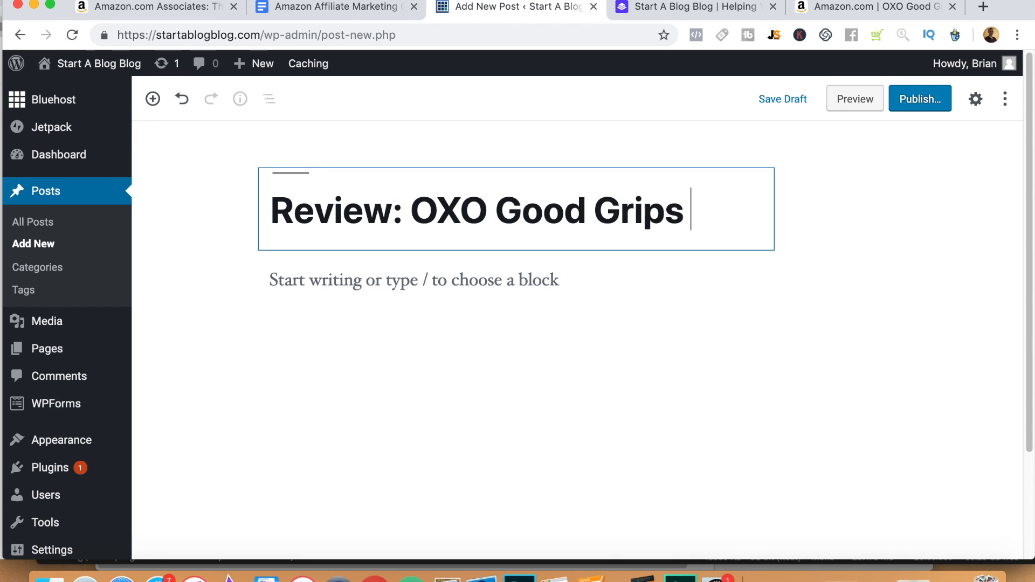
text(Swivel Peeler)
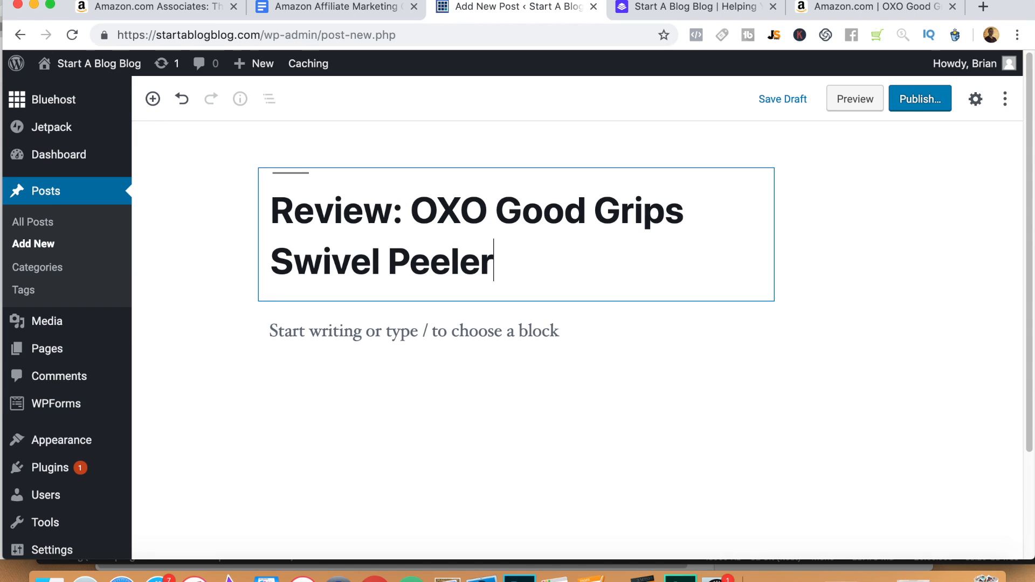
click(628, 365)
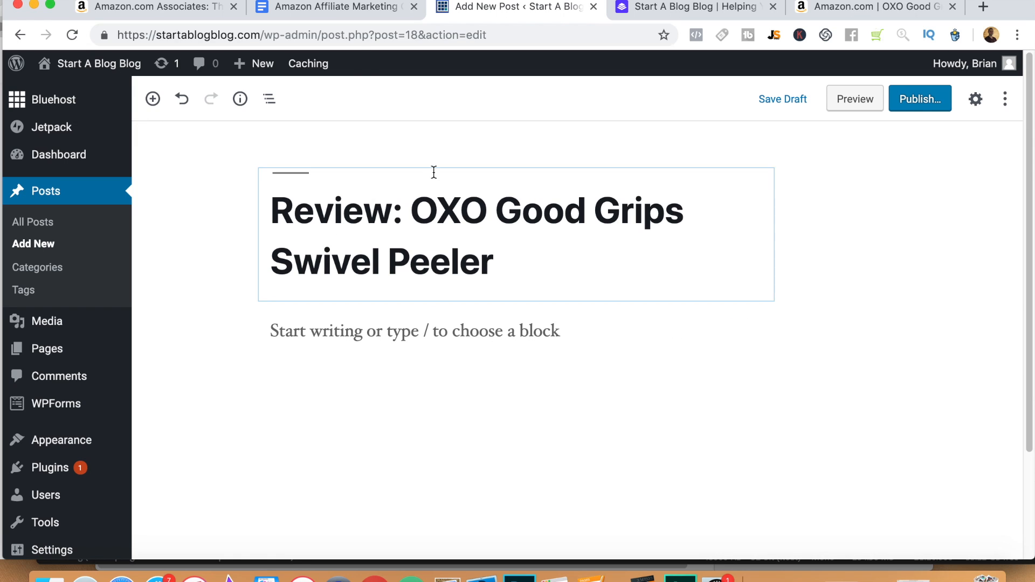
- Read The Ultimate Product Review Template in the Amazon Affiliate Marketing Guide document, from the introduction advice through the "My Review of" example
mouse_move(618, 345)
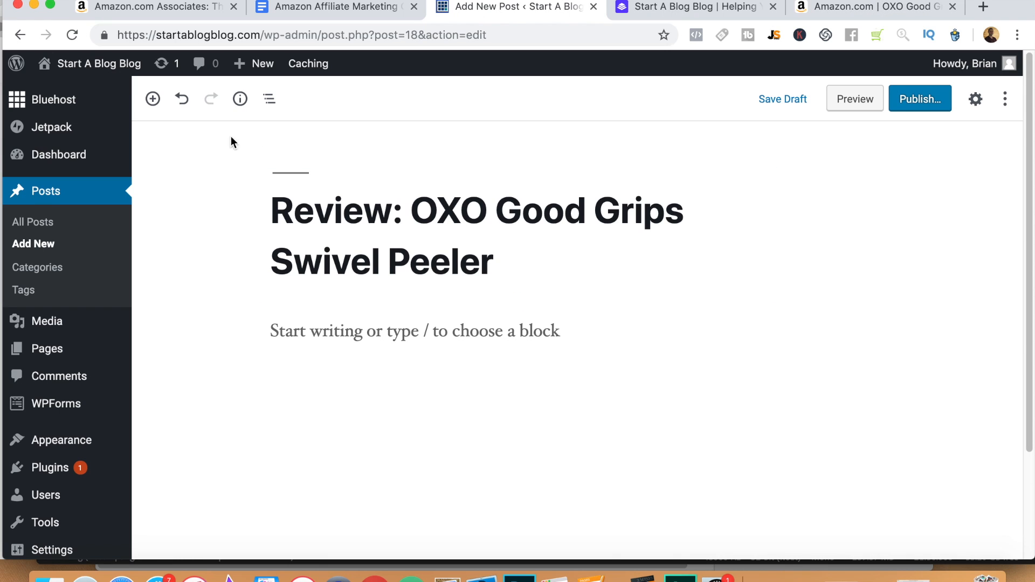
click(333, 7)
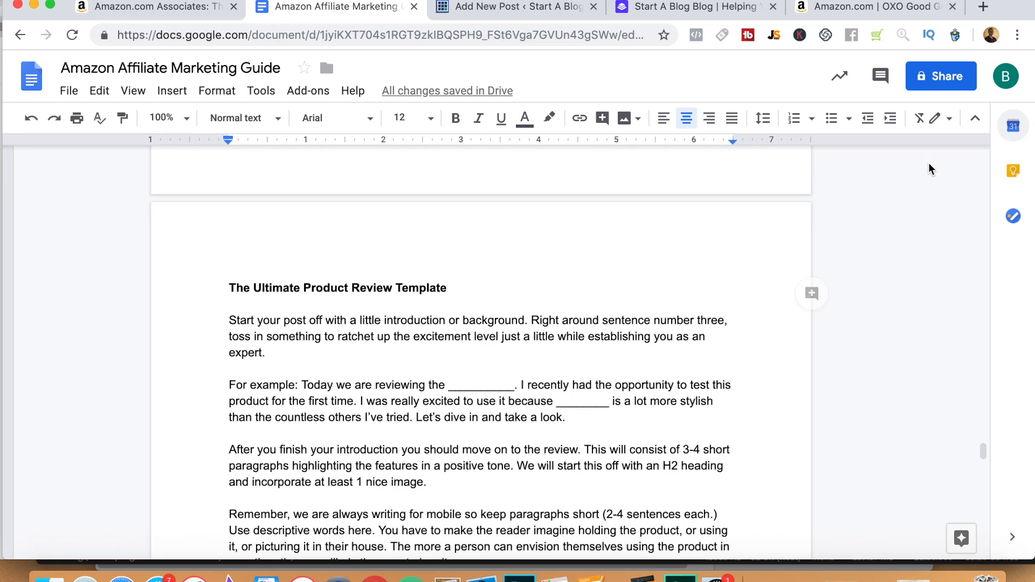
drag(984, 451, 984, 456)
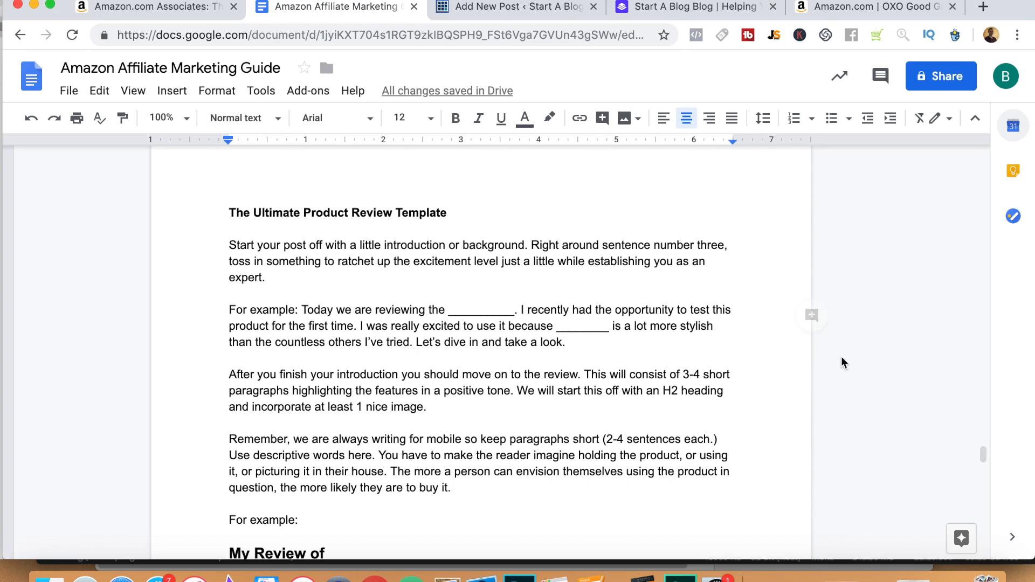
click(984, 457)
drag(983, 457, 984, 468)
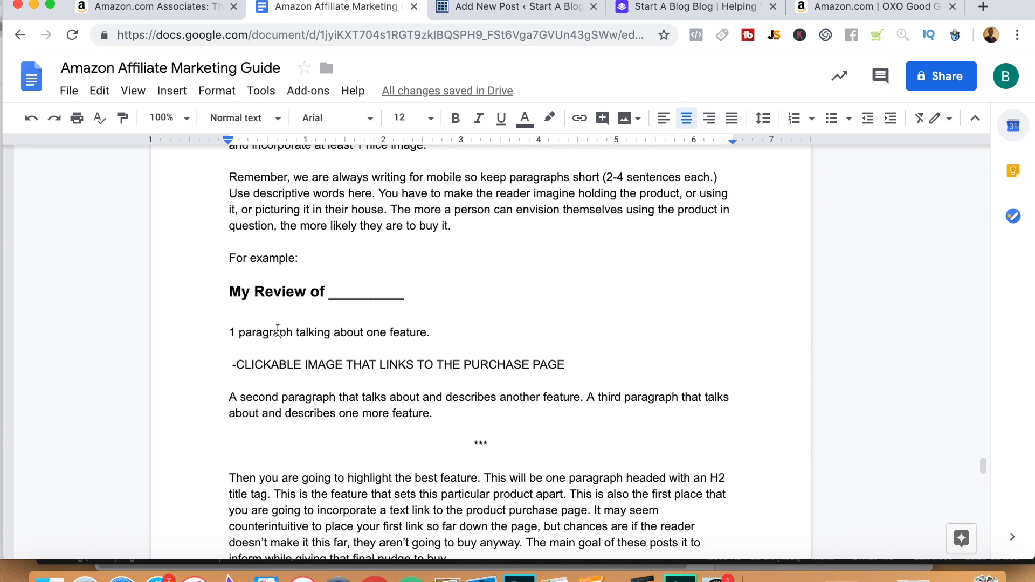
- Back in the WordPress post, write the introduction sentence "Today we are reviewing the OXO Good Grips Swivel Peeler."
click(502, 16)
click(372, 333)
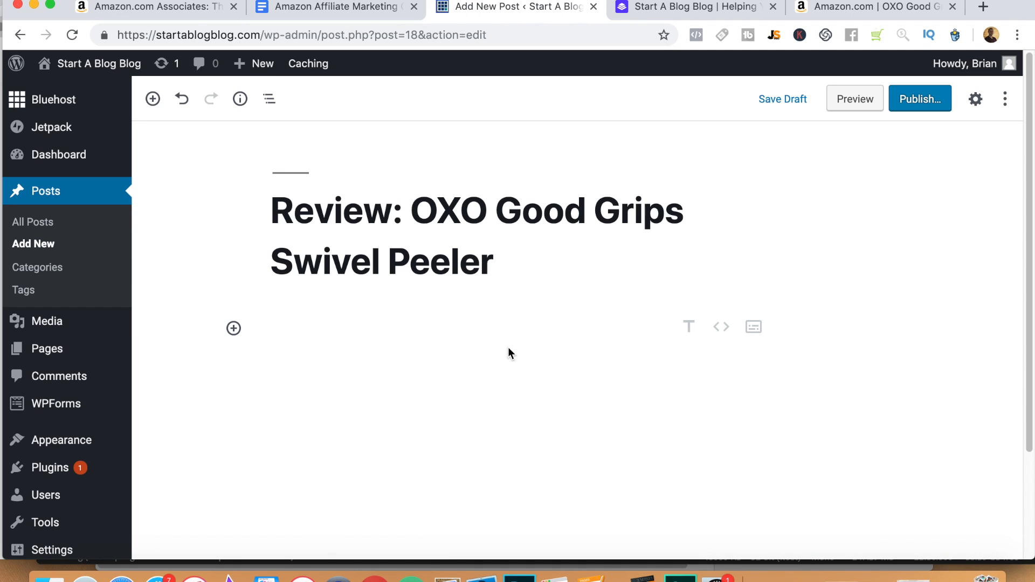
text(Today we ar)
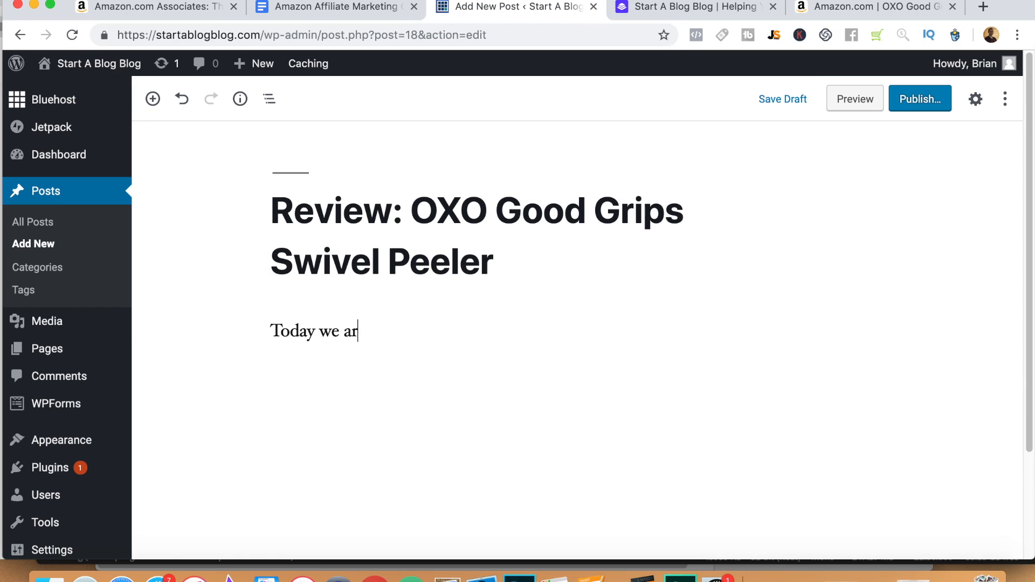
text(e reviewing )
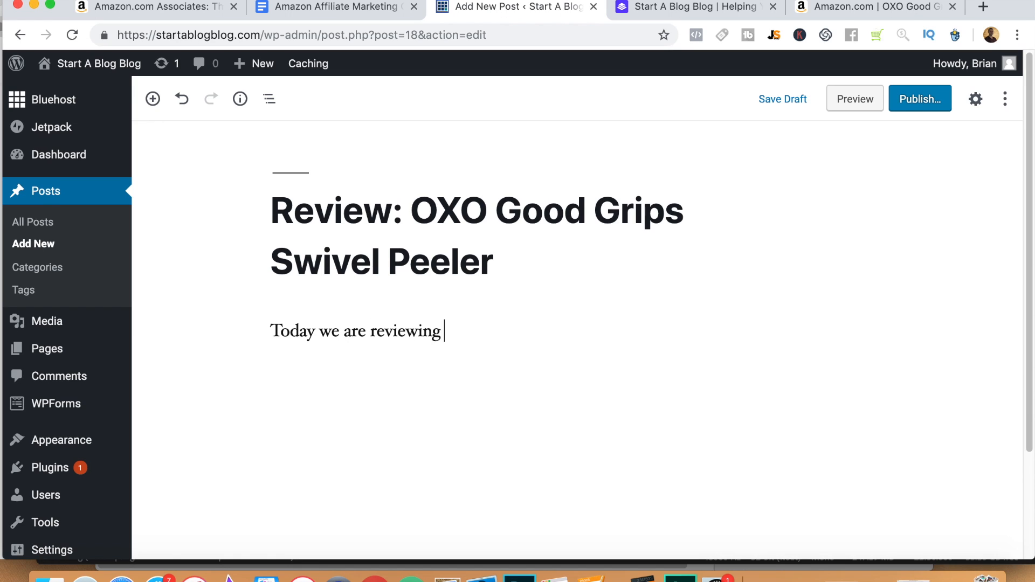
text(the OXO Good)
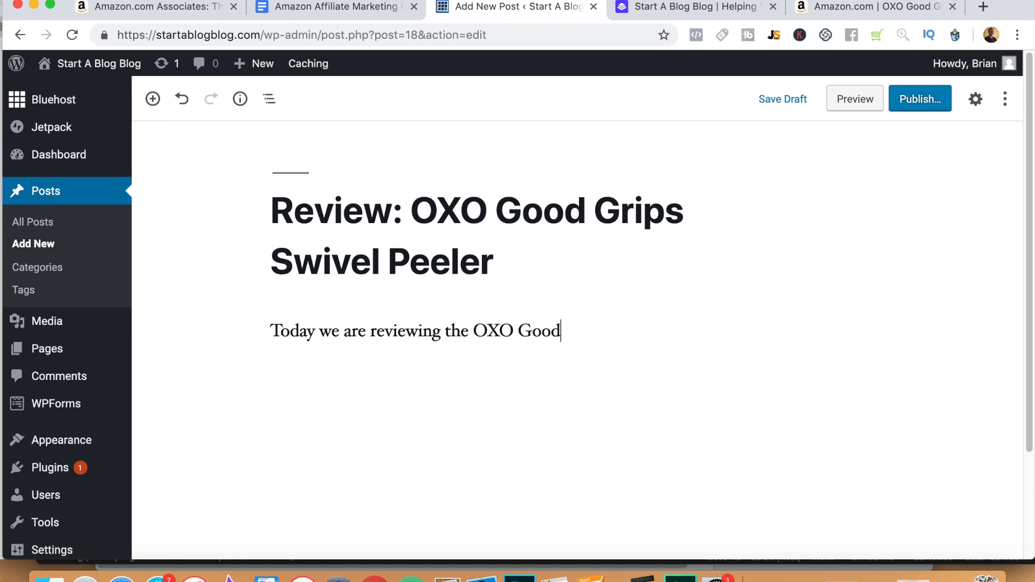
text( Grip s)
key(BackSpace)
key(BackSpace)
text(s S)
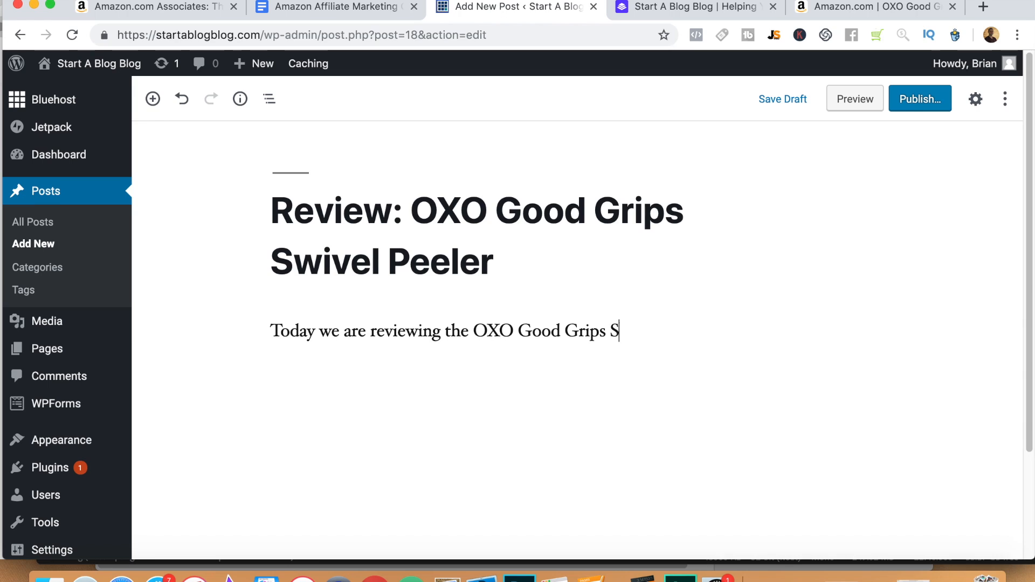
text(wivel Peeler.)
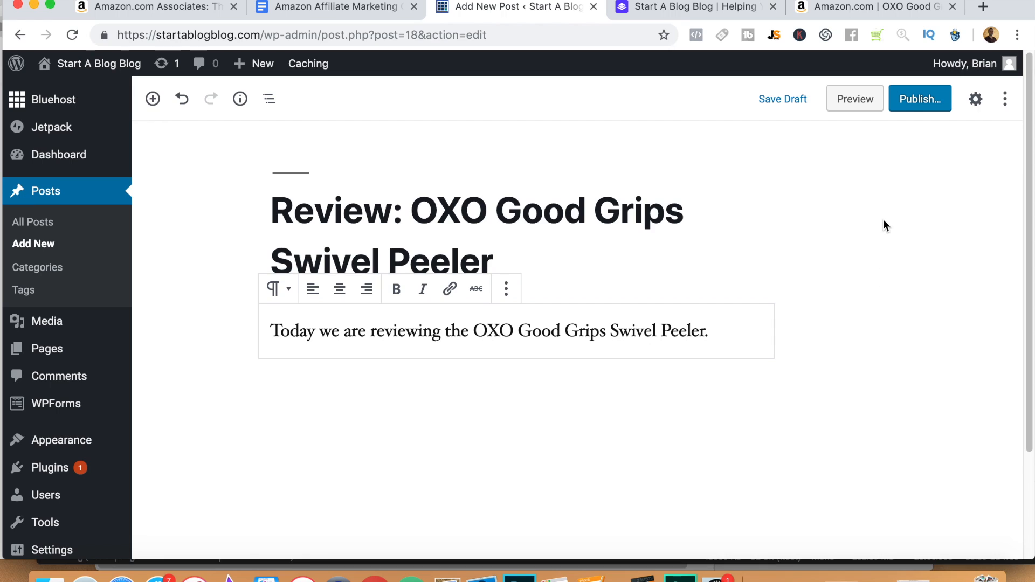
click(896, 229)
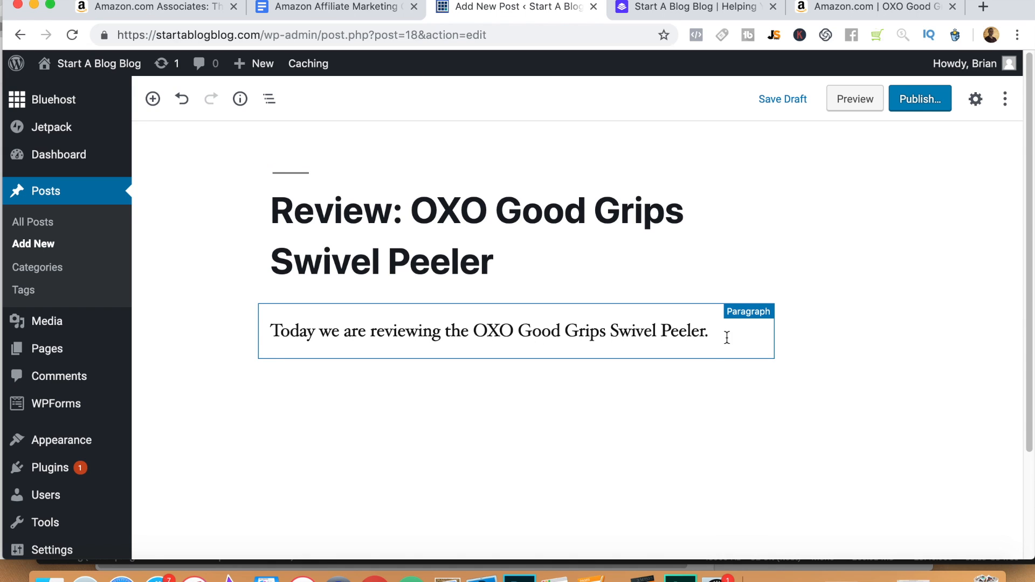
- Add an H2 heading "My Review of the OXO Good Grips Peeler" below the introduction, checking the guide document's template for its wording
click(492, 371)
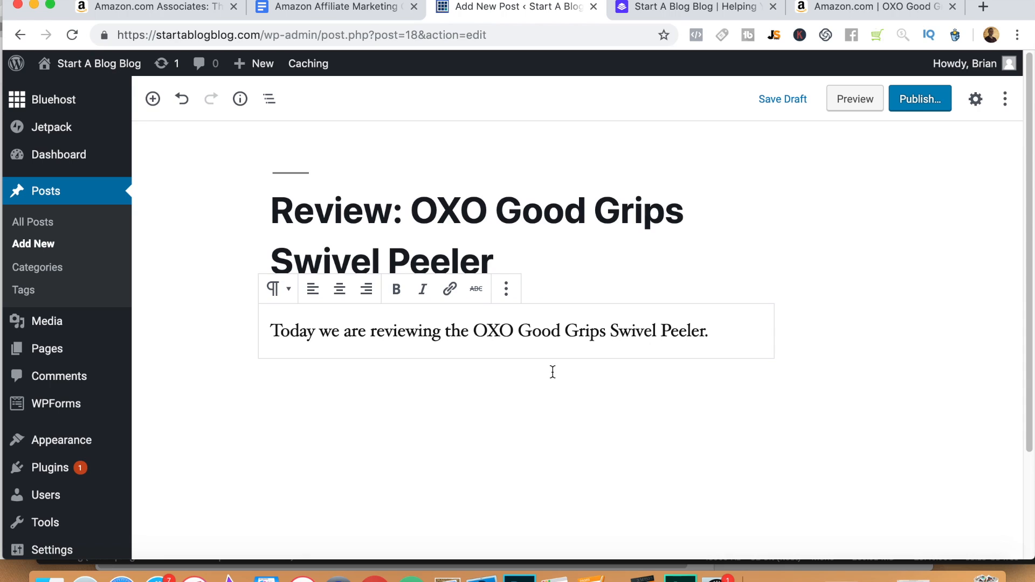
click(759, 371)
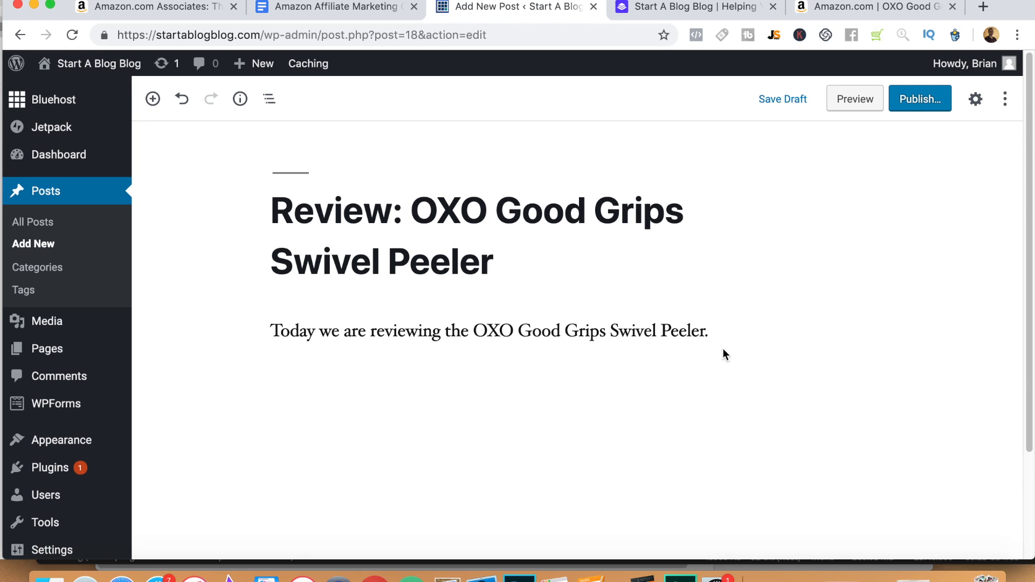
click(737, 337)
key(Return)
mouse_move(713, 395)
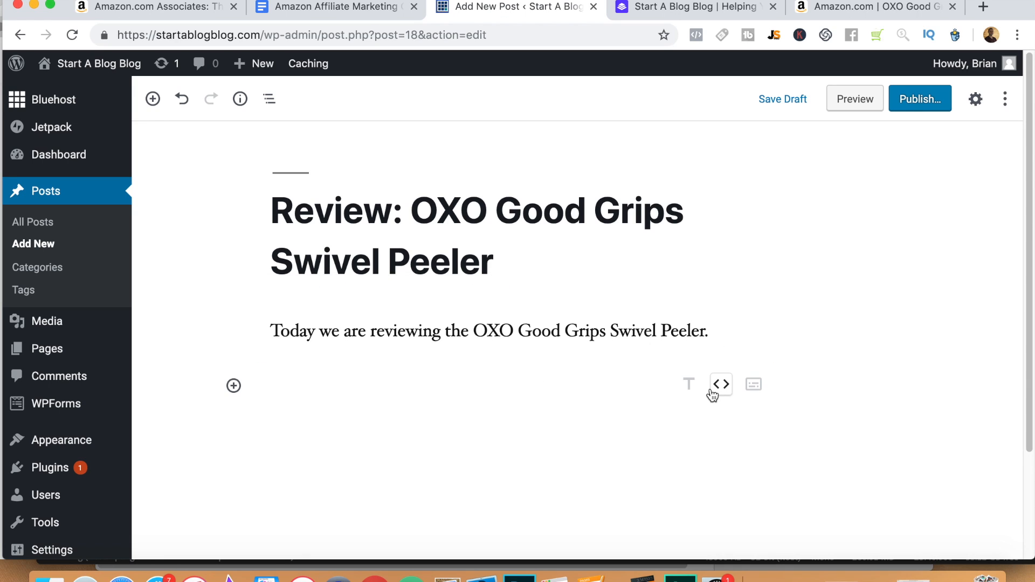
click(689, 386)
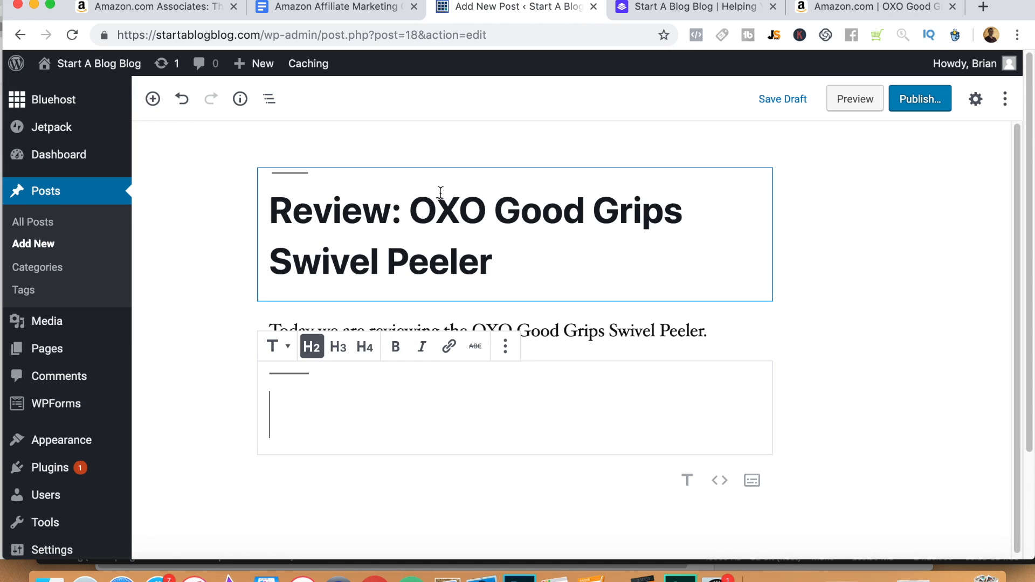
click(376, 8)
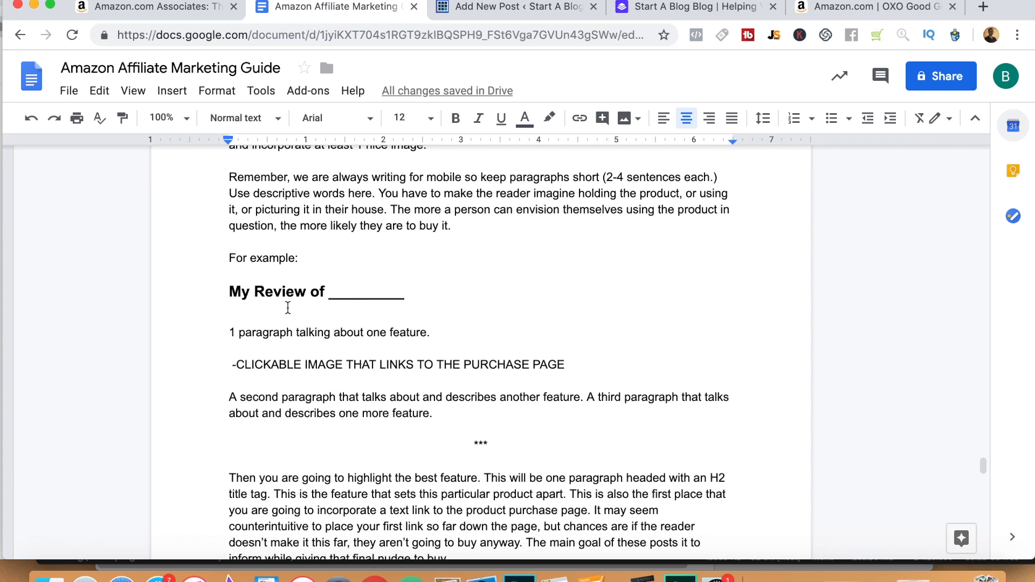
click(534, 14)
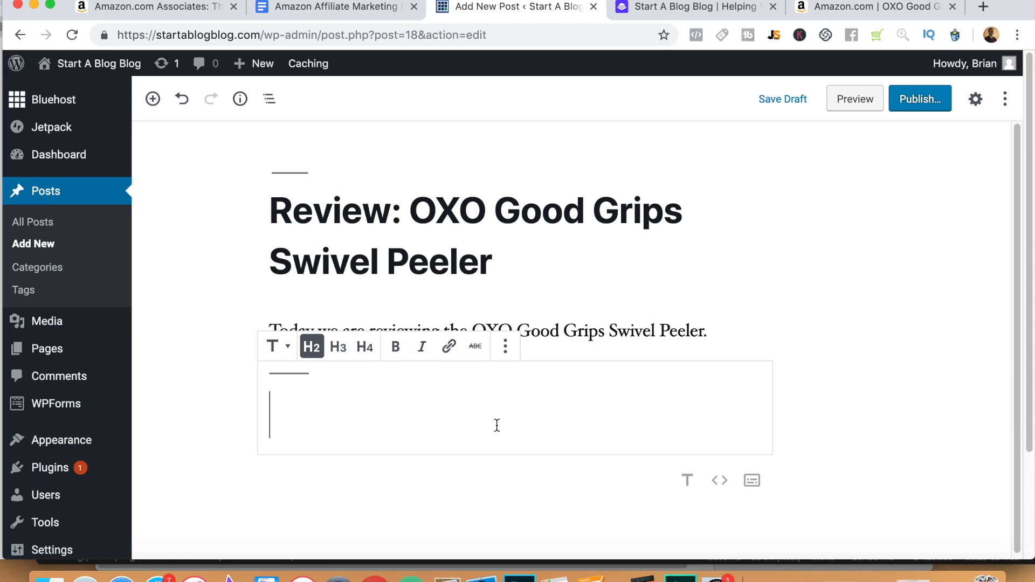
text(My Review)
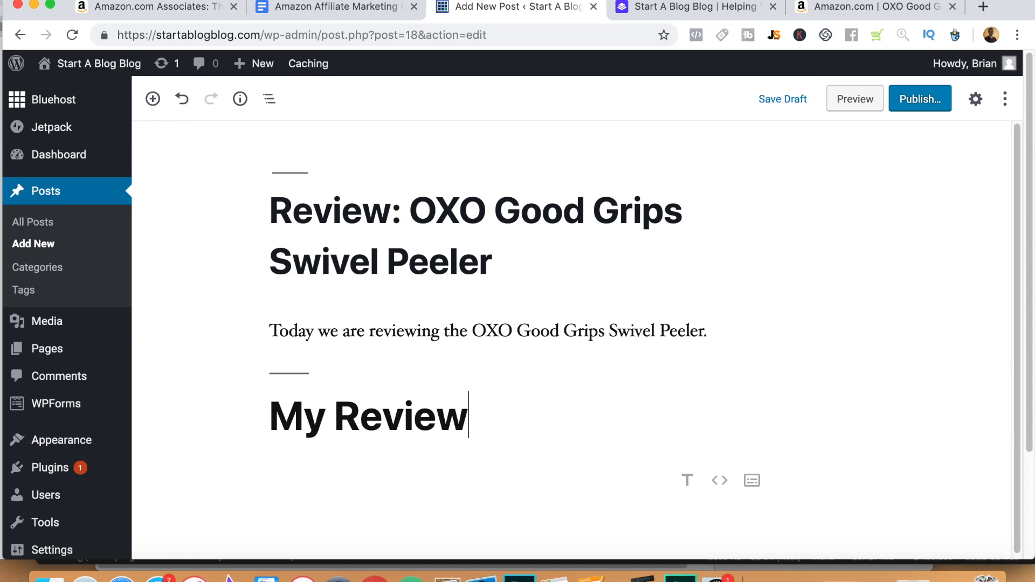
text( of the OXO )
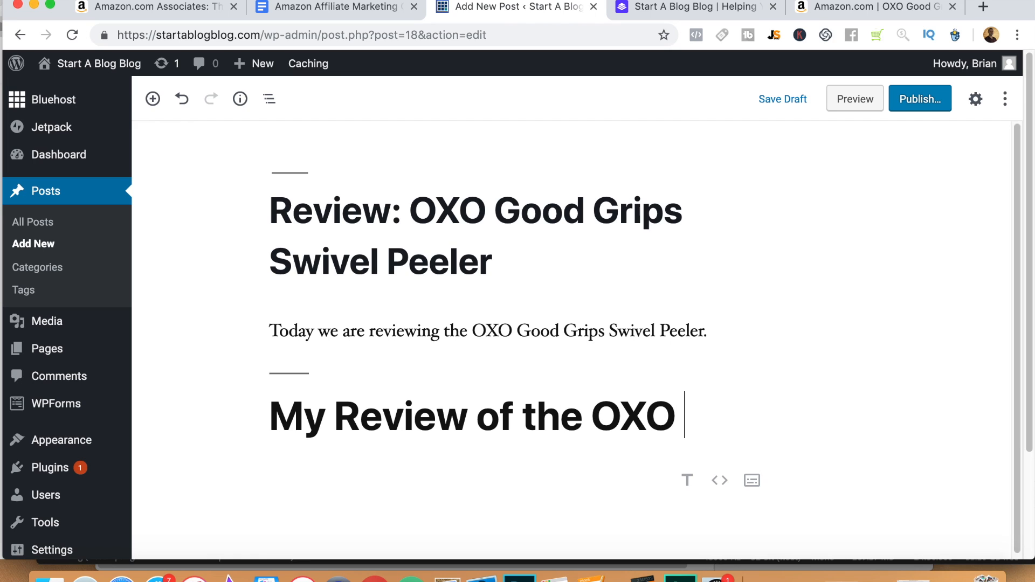
text(Good Grips Peeler)
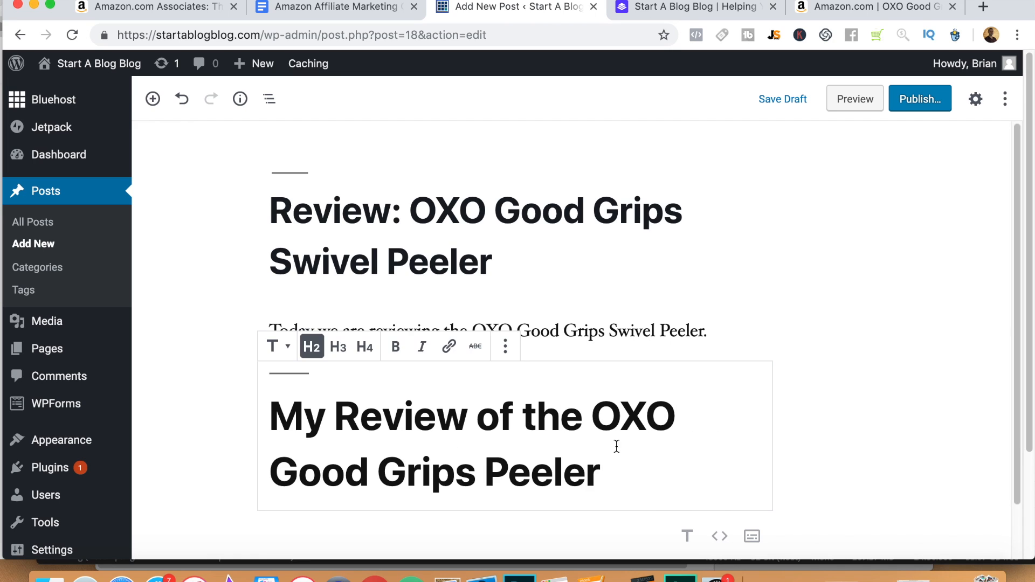
- Add another heading block below the "My Review" heading and convert it to an empty paragraph
click(687, 535)
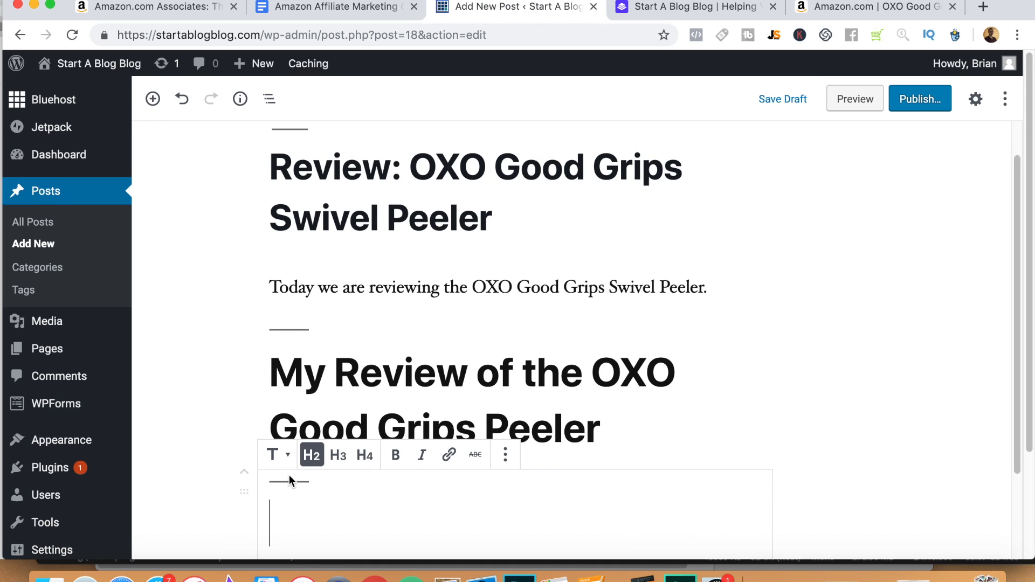
click(276, 455)
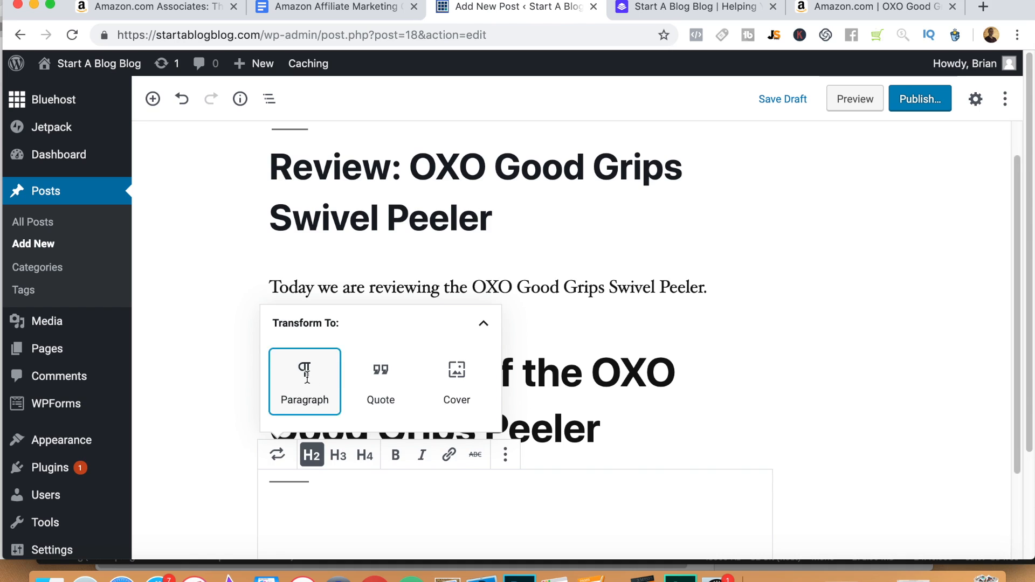
click(301, 397)
click(560, 496)
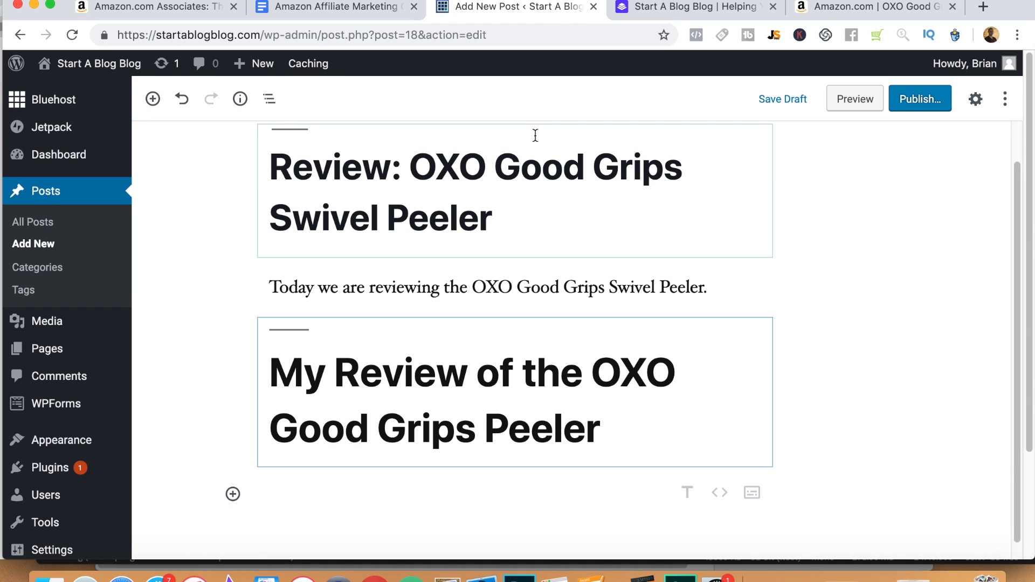
- Checking the guide and Amazon page, write "I wanted to take a look at the OXO Good Grips vegetable peeler because it was an amazon top choice."
click(354, 8)
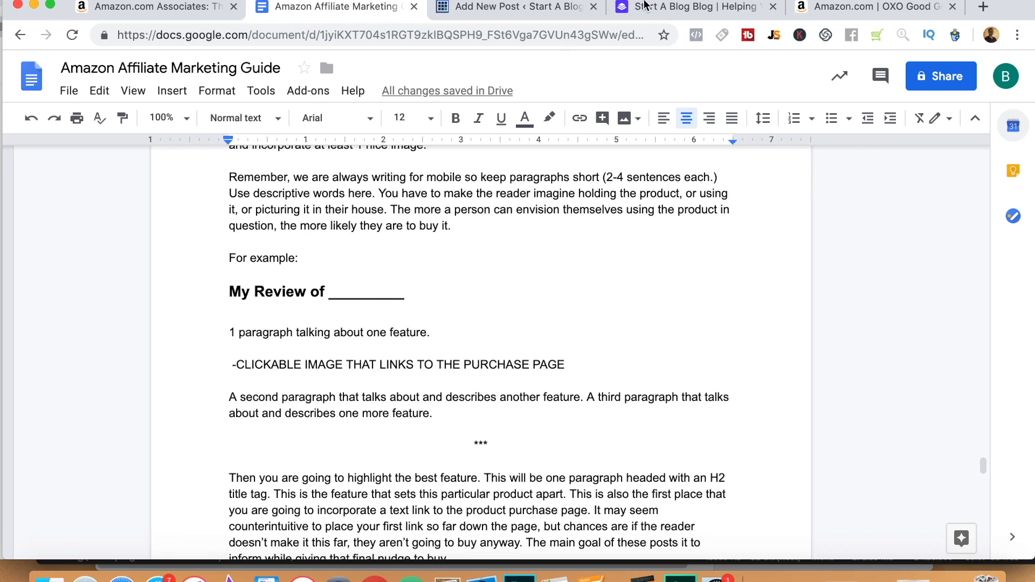
click(556, 16)
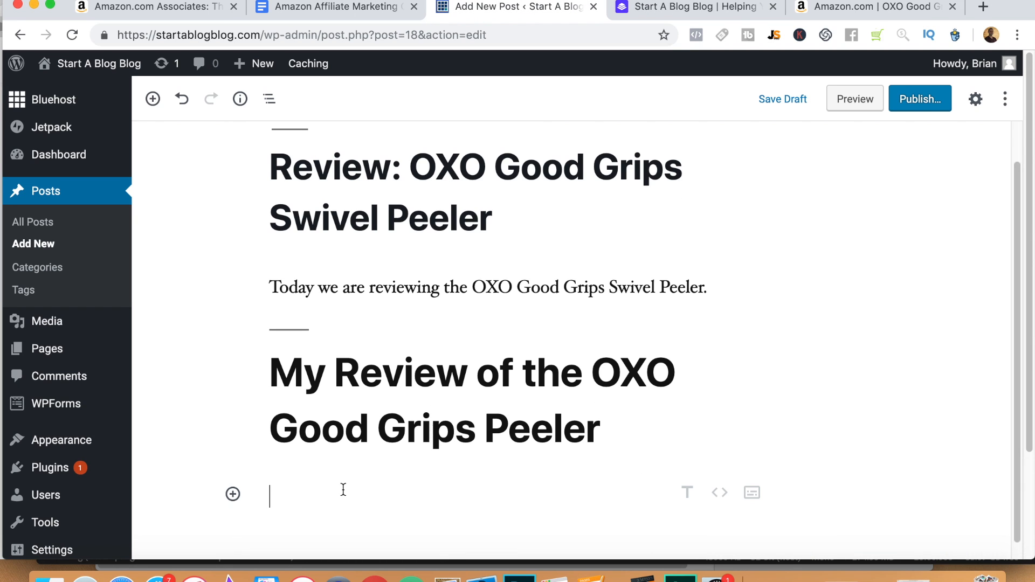
click(855, 13)
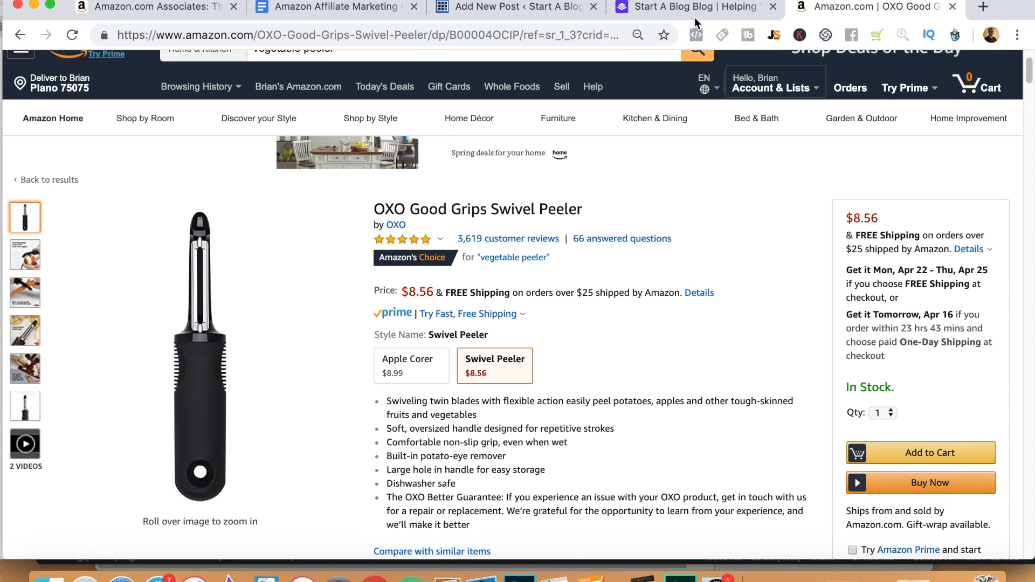
click(510, 10)
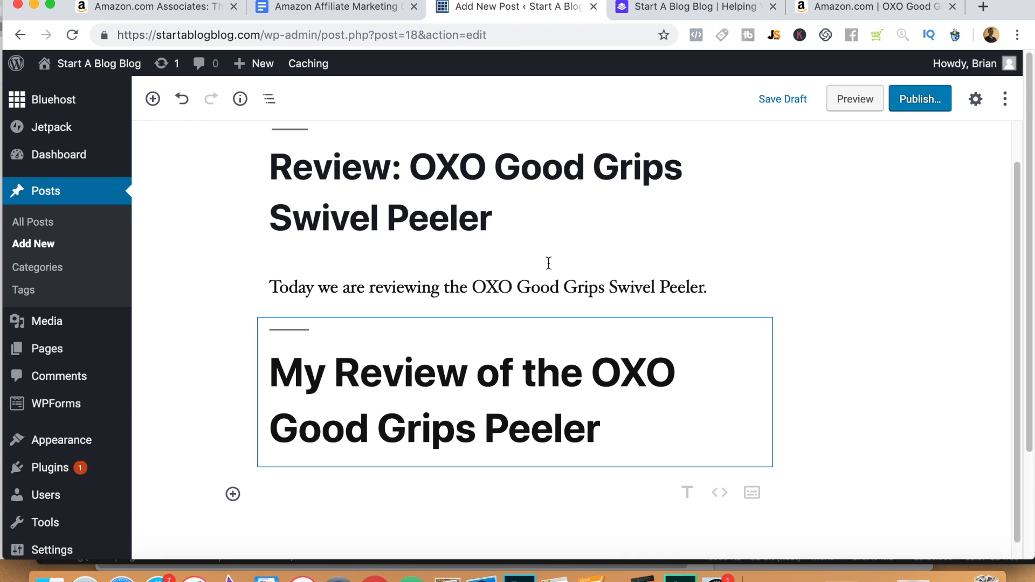
text(I wanted )
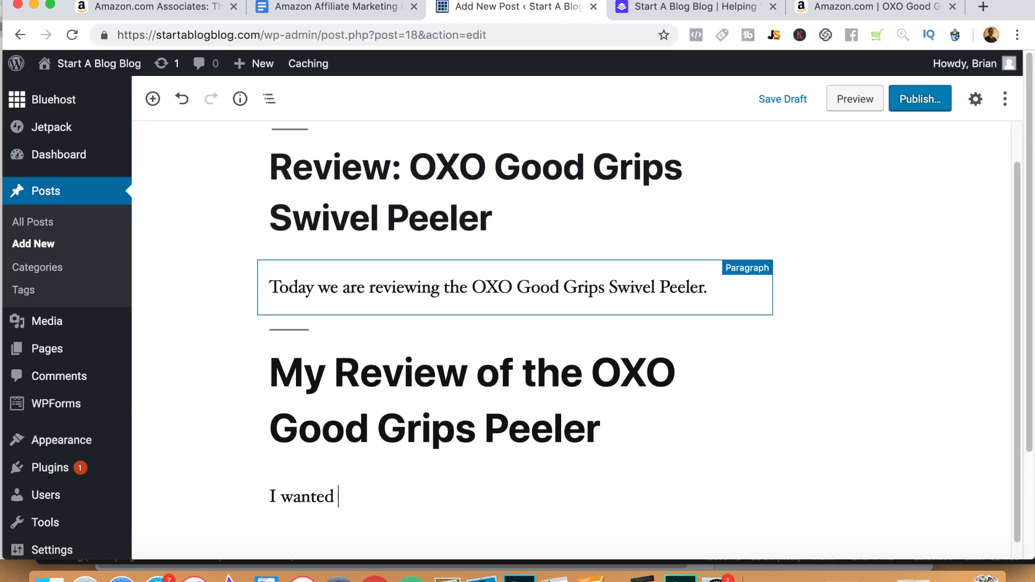
text(to take a look)
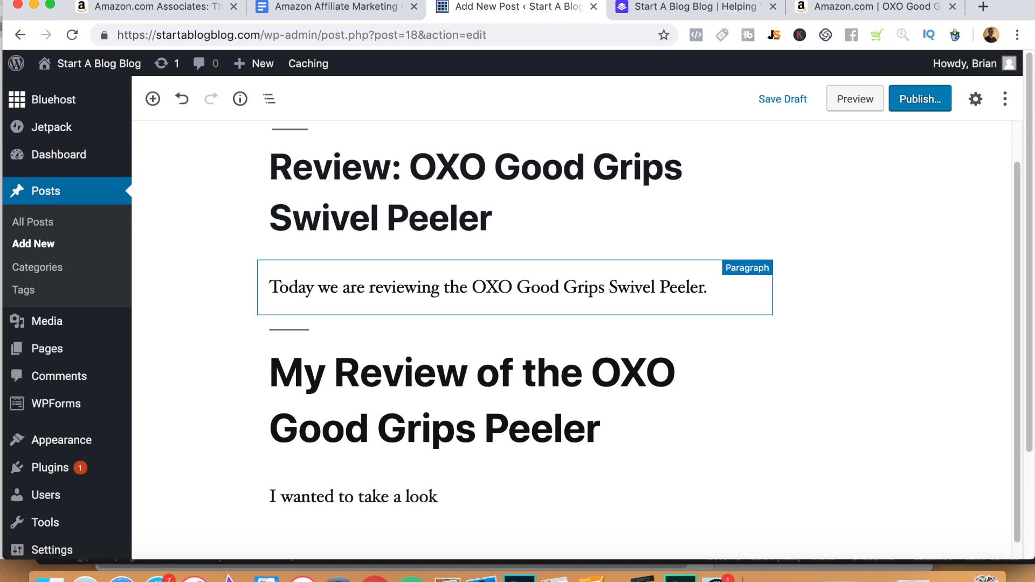
text(O)
key(BackSpace)
text(at the OXO Good Grips vegetable peeler )
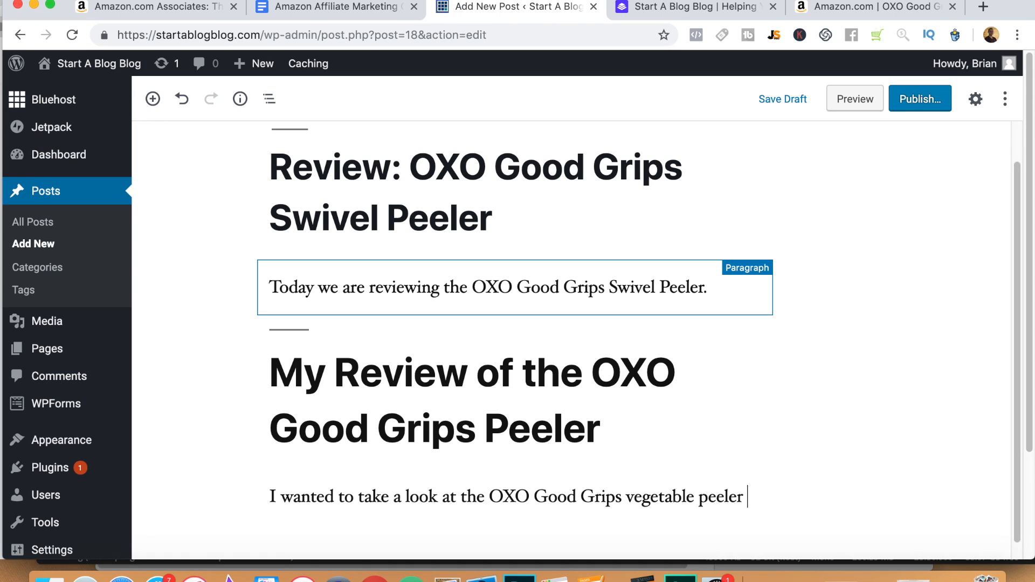
text(because it was an a)
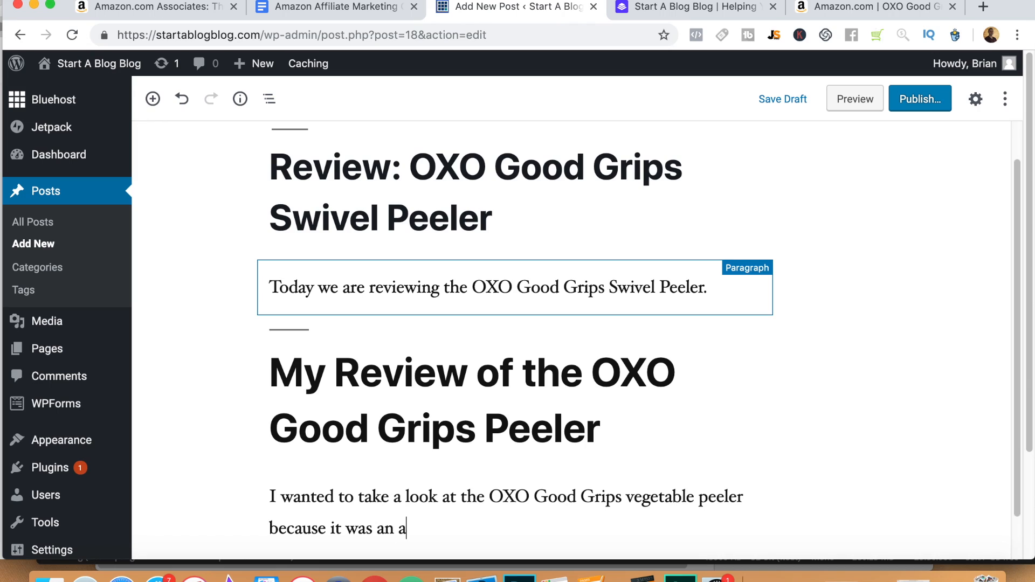
text(mazon top choice.)
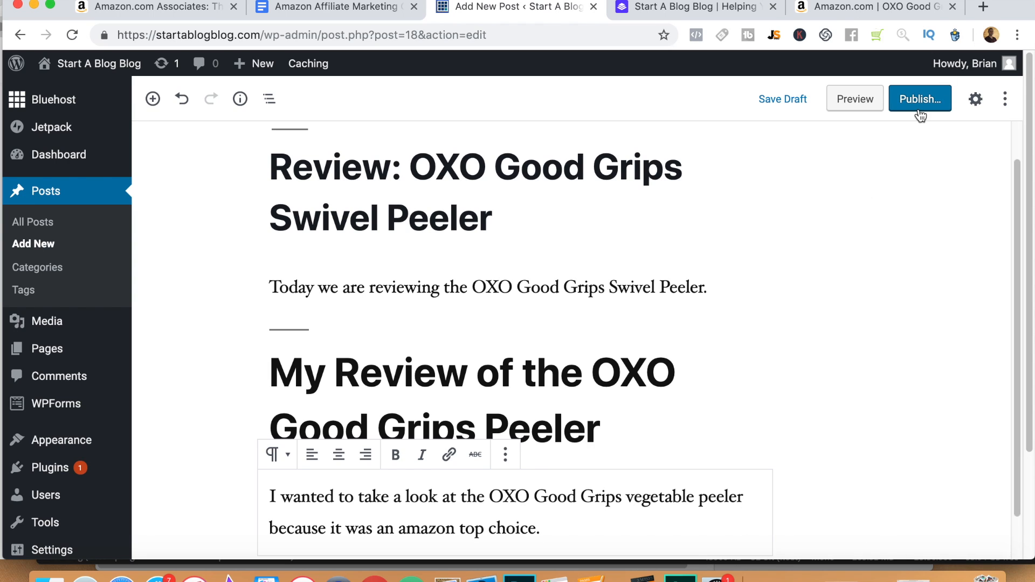
- Insert an empty code block below the "I wanted to take a look" paragraph
click(844, 382)
drag(1016, 288, 1004, 460)
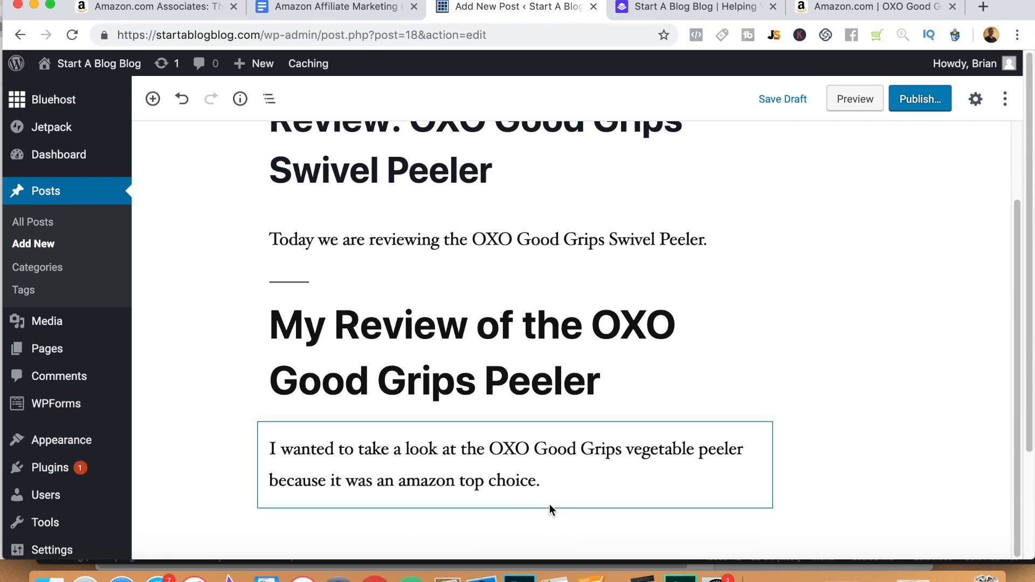
click(569, 502)
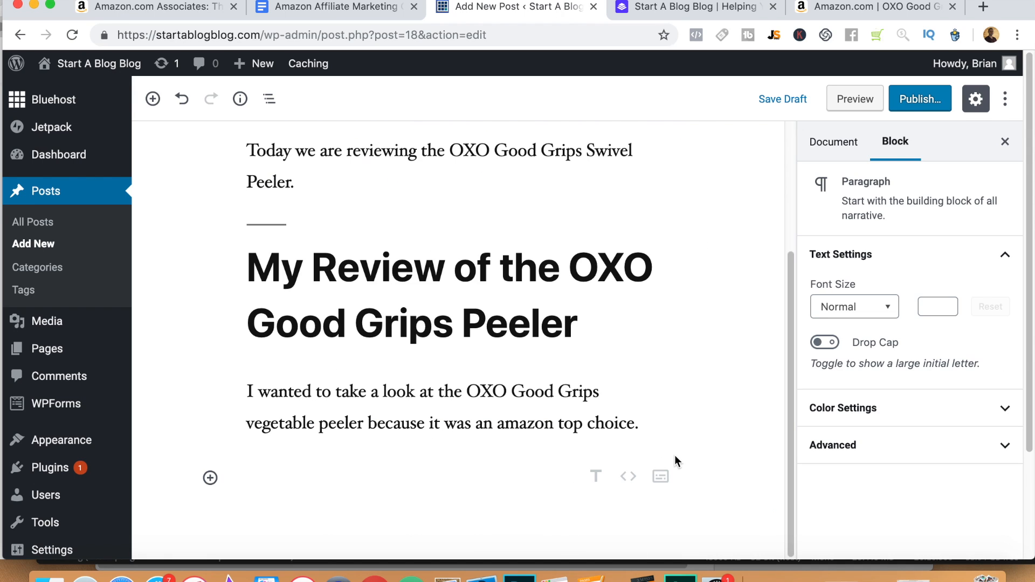
click(628, 478)
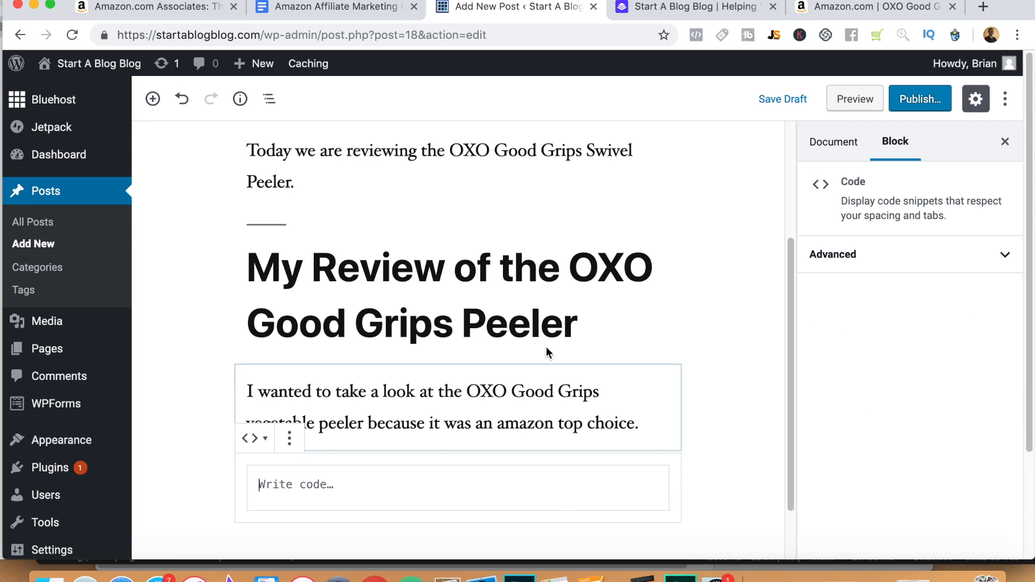
- Switch to the Amazon peeler page and generate a SiteStripe image link in Large size, copying its HTML
click(861, 8)
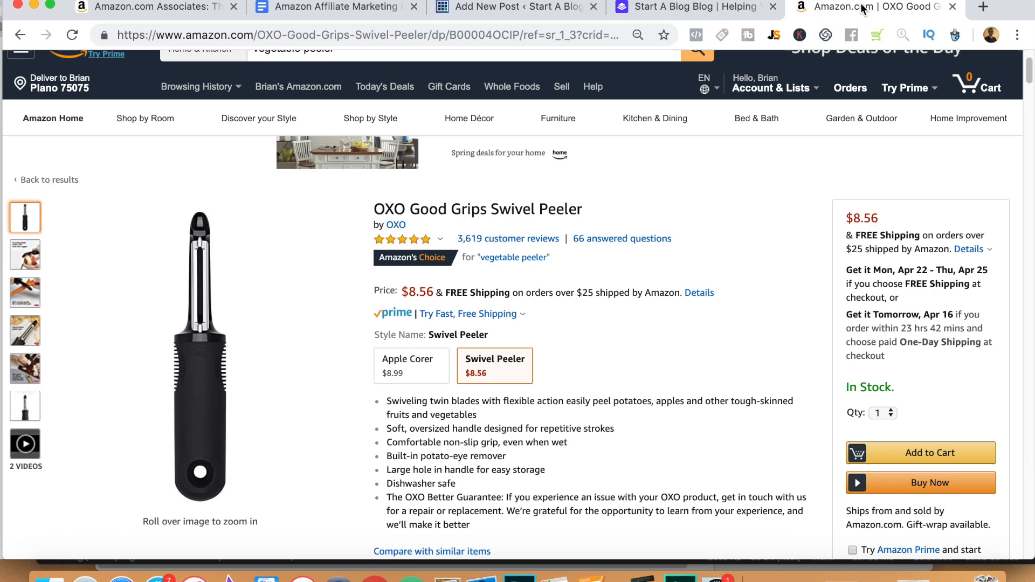
click(1025, 53)
drag(1025, 52, 1026, 49)
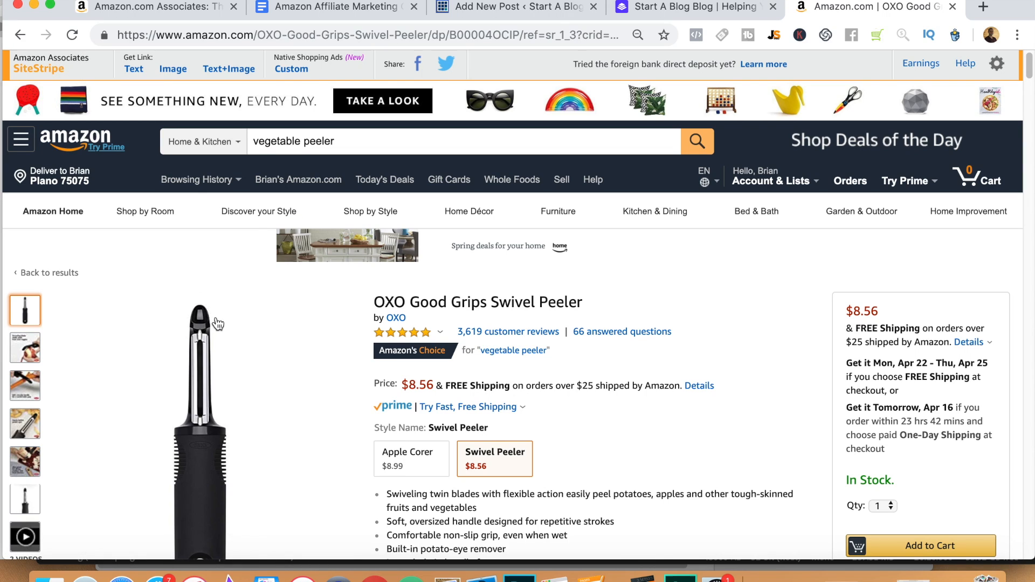
click(172, 73)
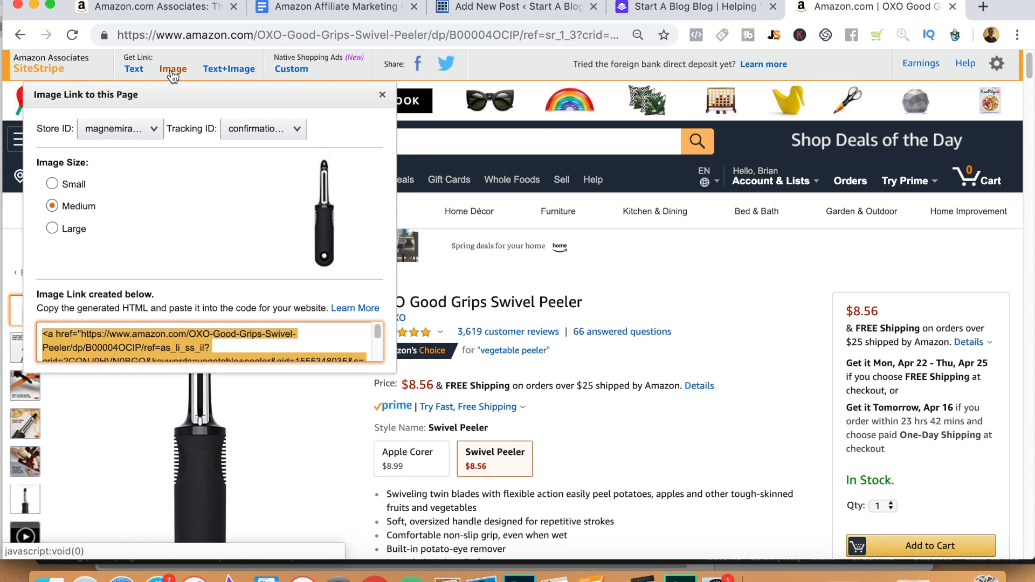
click(52, 228)
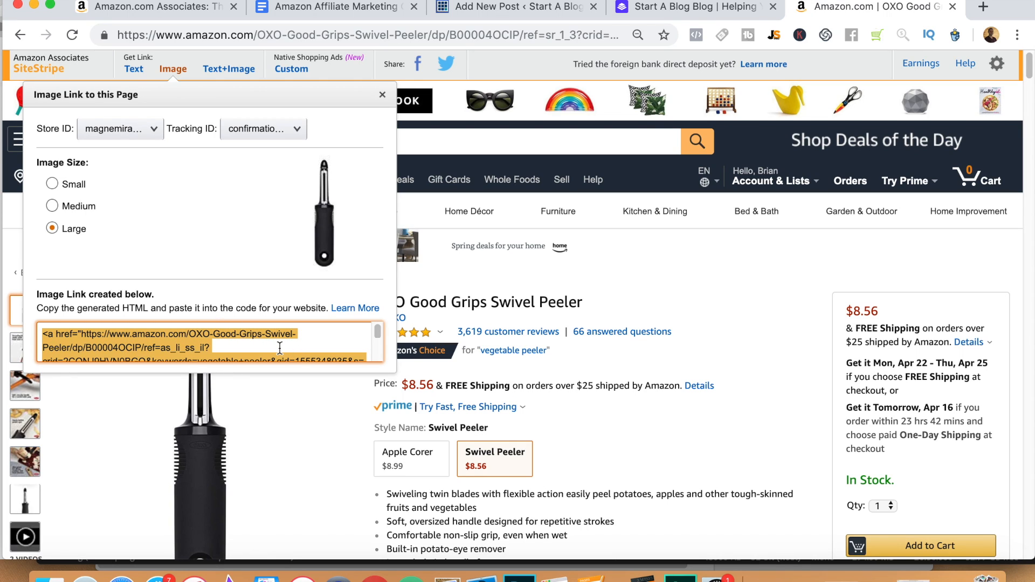
- Back in the WordPress post, paste the image link HTML into the code block and transform the block to Preformatted
click(510, 8)
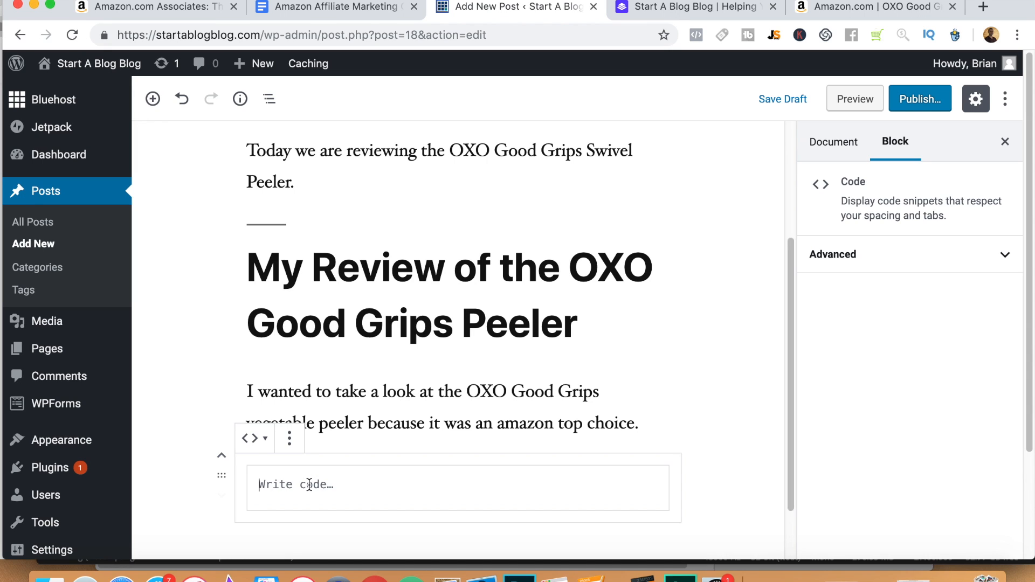
key(super+v)
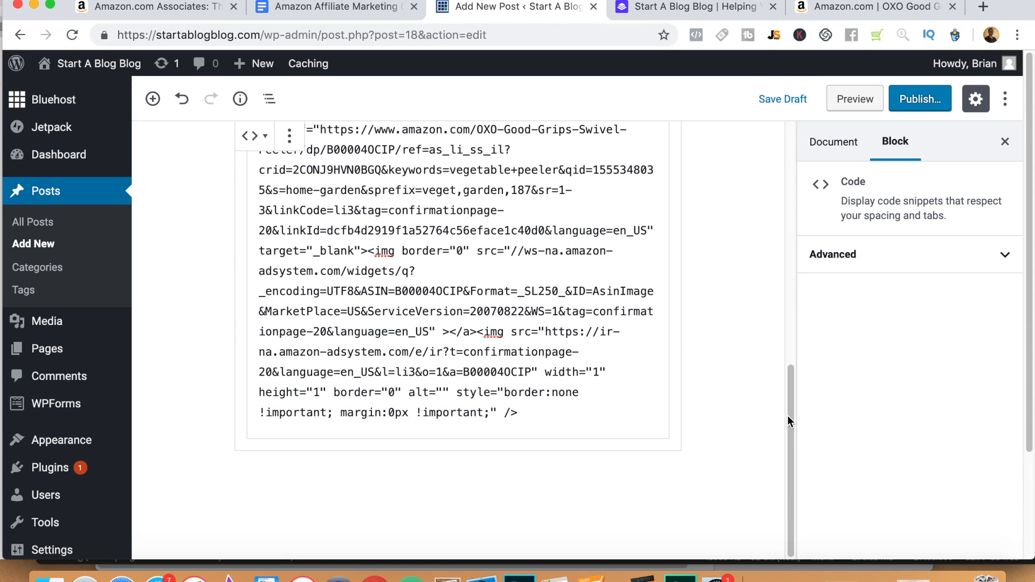
drag(785, 391, 778, 330)
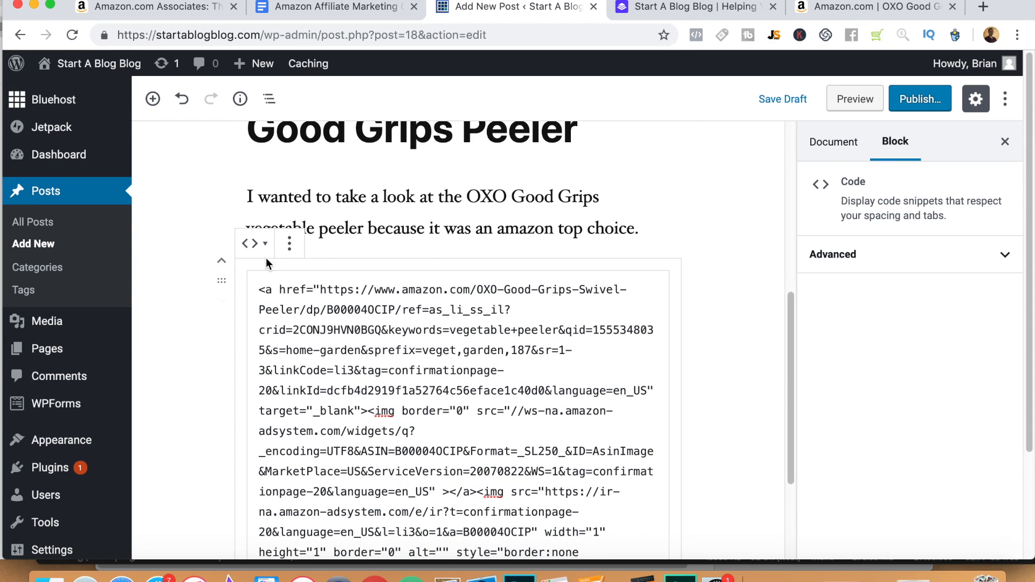
click(256, 244)
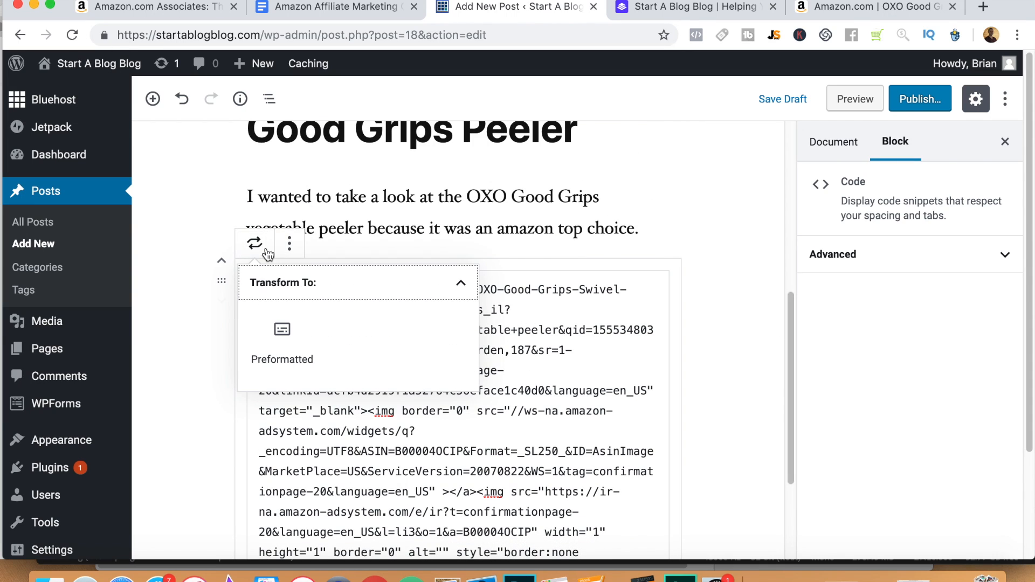
click(287, 350)
click(736, 286)
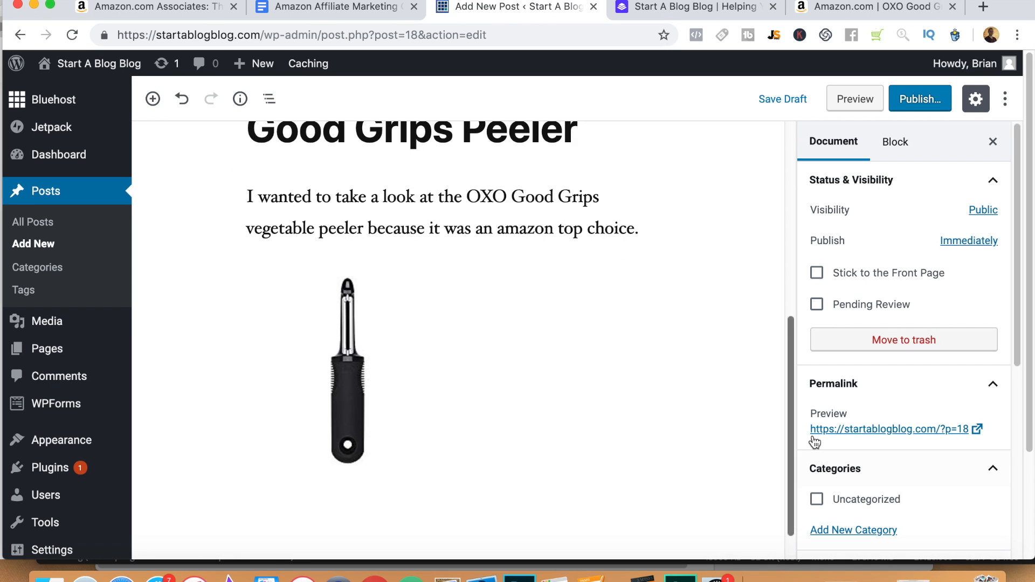
- Check the guide document's "My Review of" example, and read the peeler's feature list and customer reviews on its Amazon page
drag(790, 415, 788, 427)
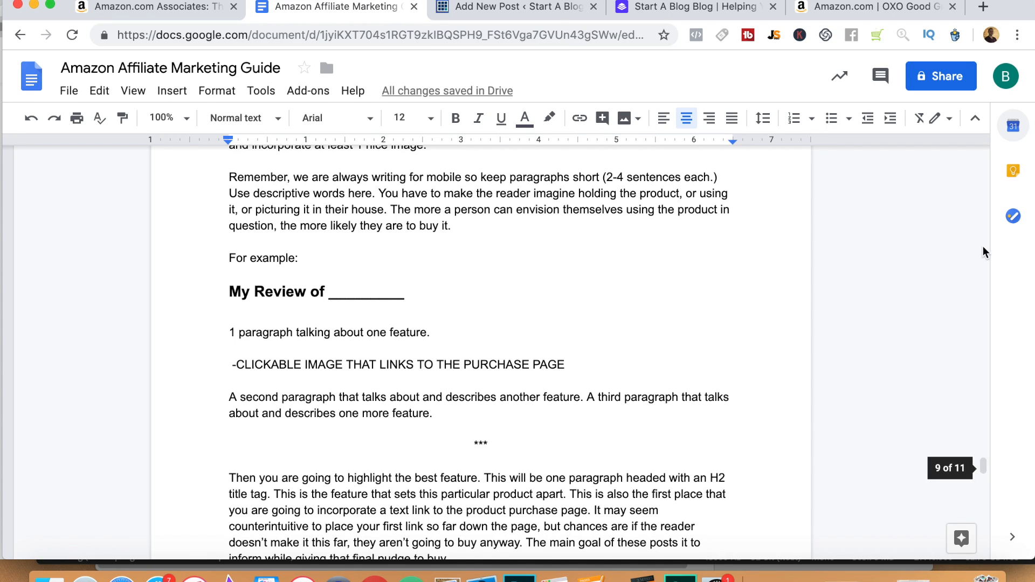
click(496, 9)
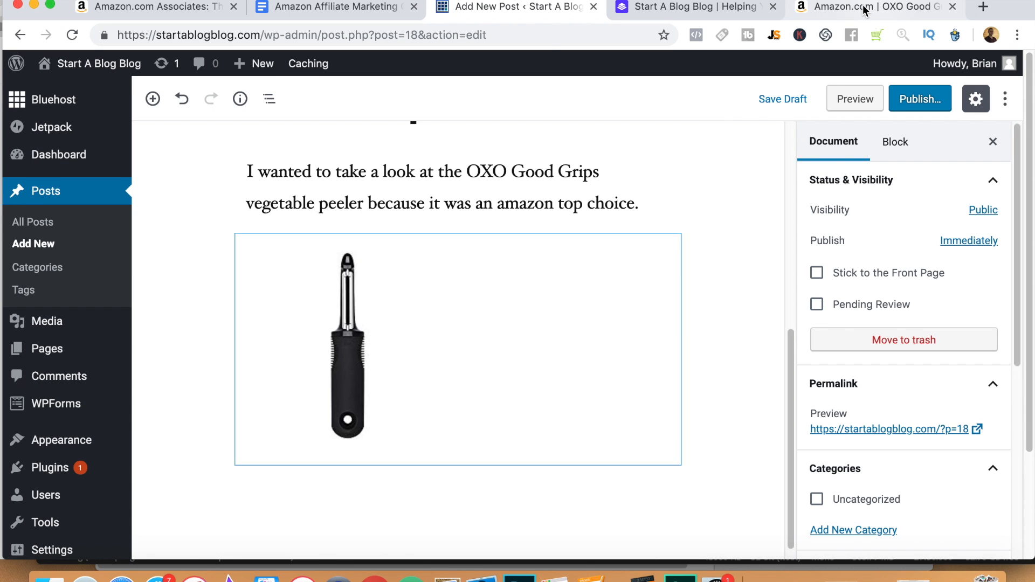
click(861, 7)
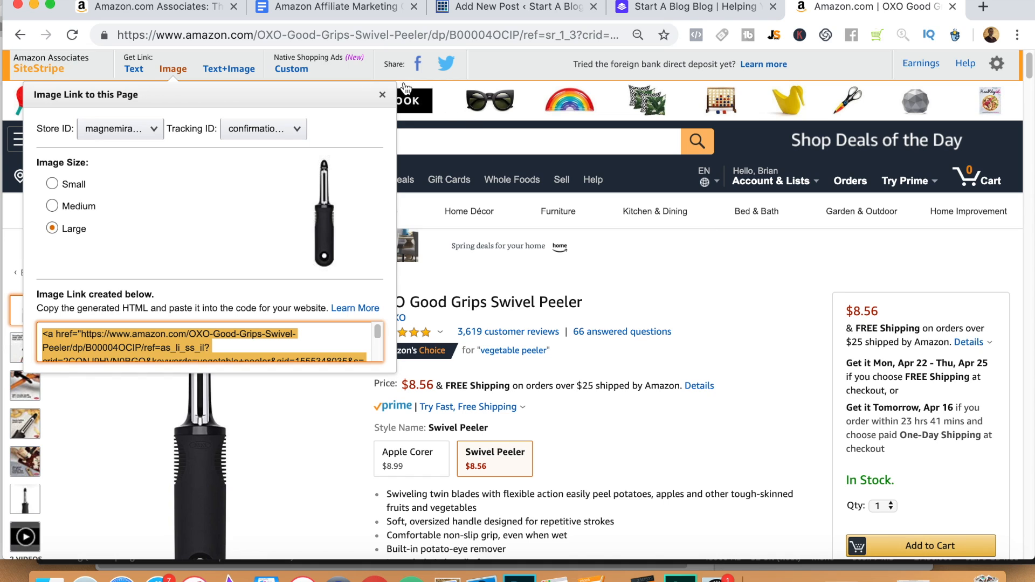
click(382, 95)
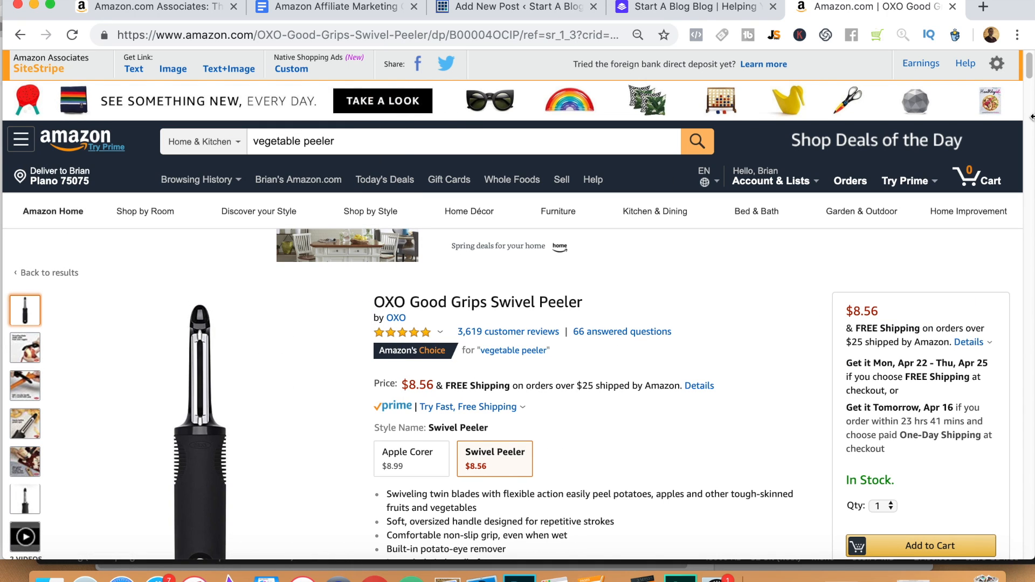
drag(1030, 89, 1030, 96)
scroll(1030, 93, down, 7)
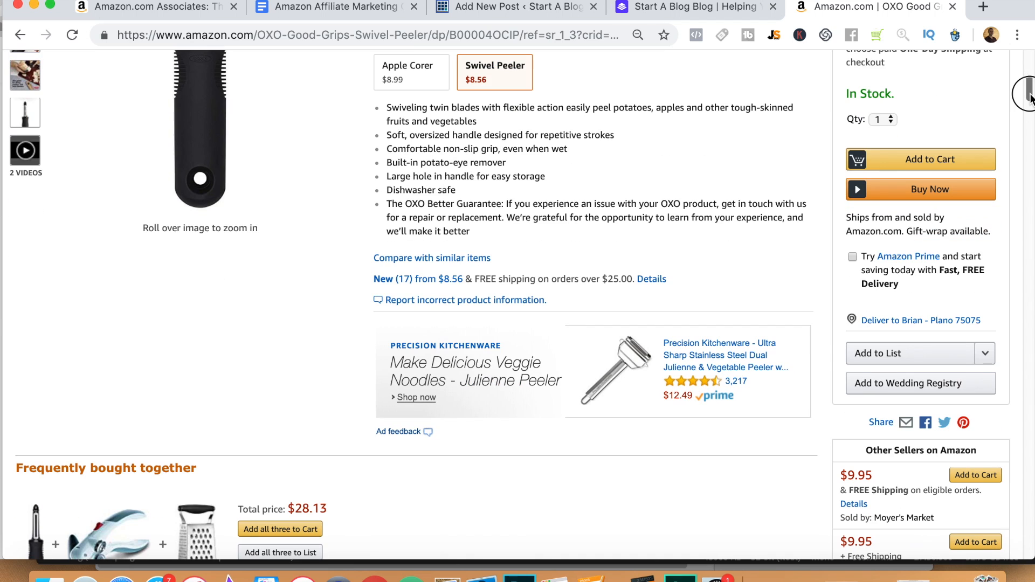
scroll(1030, 90, up, 3)
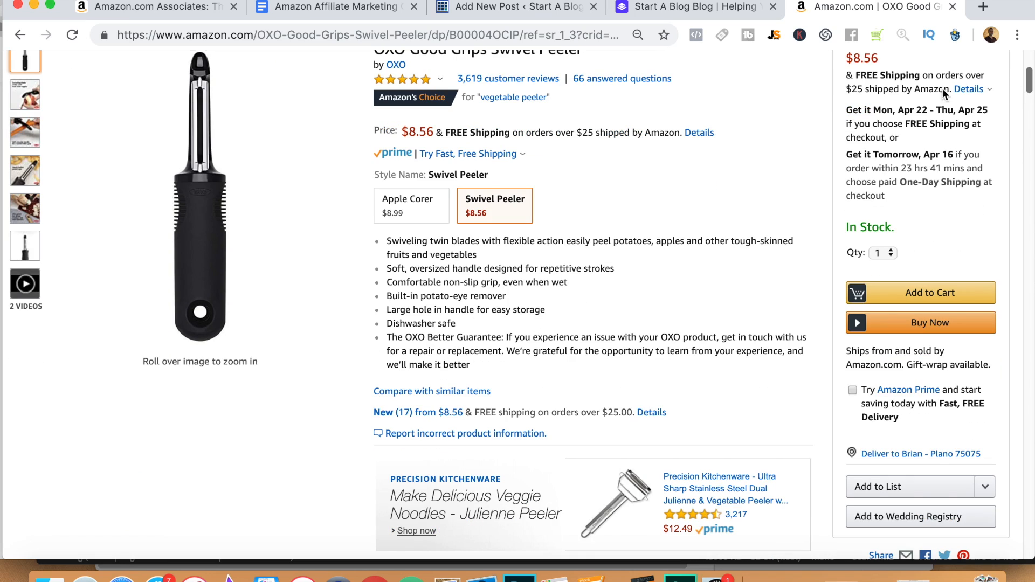
click(512, 81)
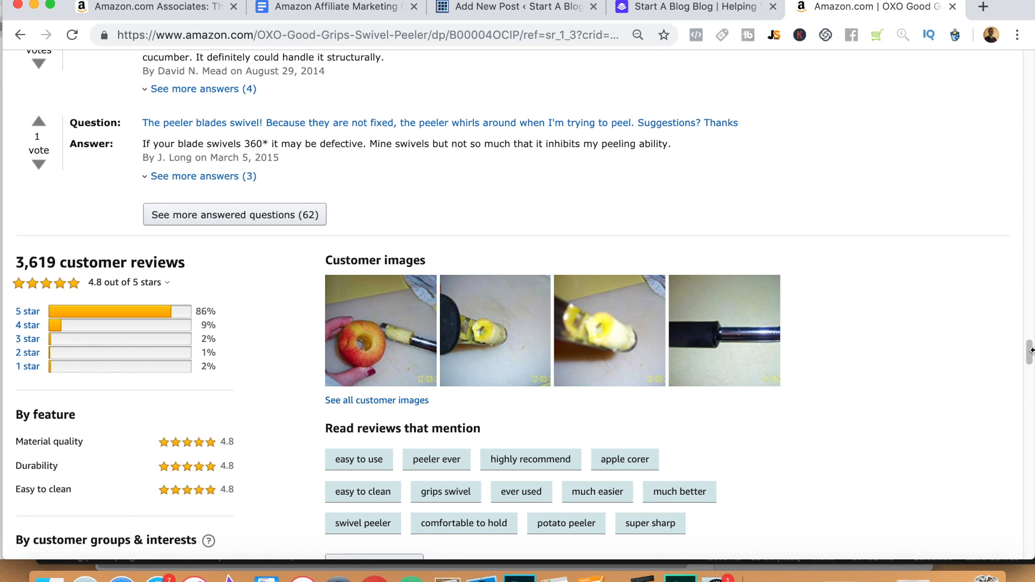
drag(1028, 351, 1028, 401)
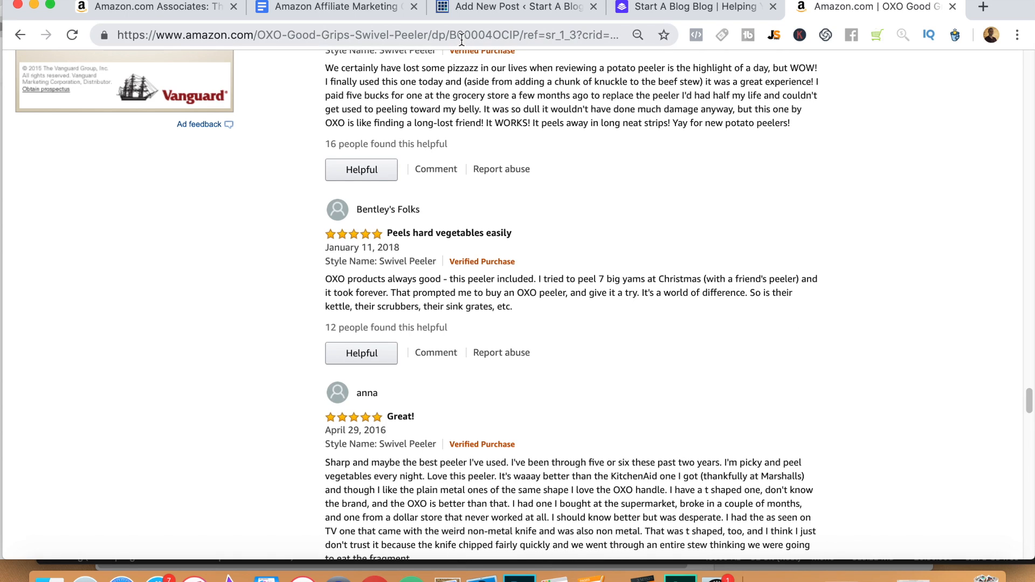
- Return to the WordPress post, add a heading block below the peeler image and convert it to an empty paragraph
click(491, 6)
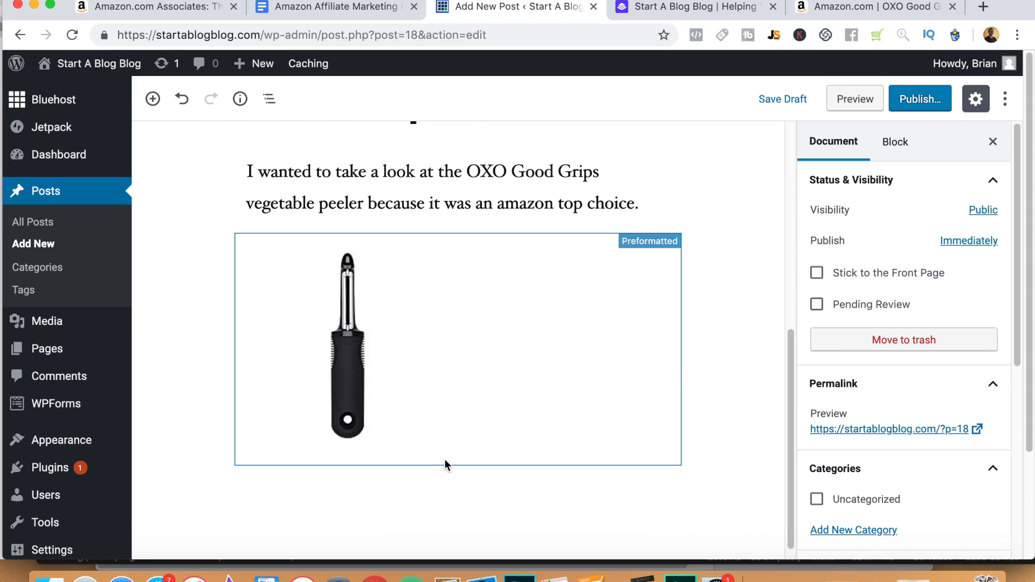
click(489, 485)
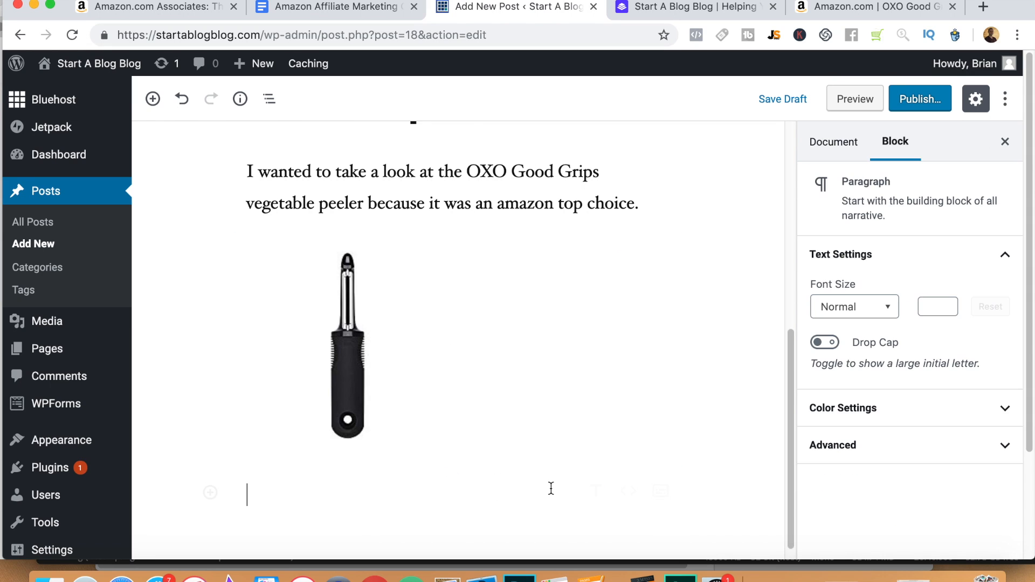
click(596, 491)
click(249, 453)
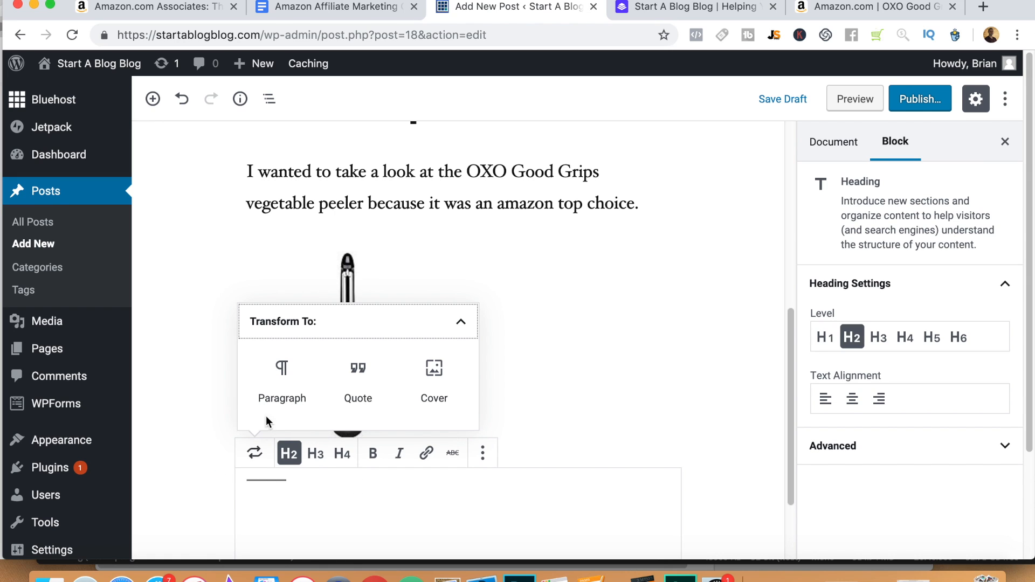
click(277, 378)
click(418, 499)
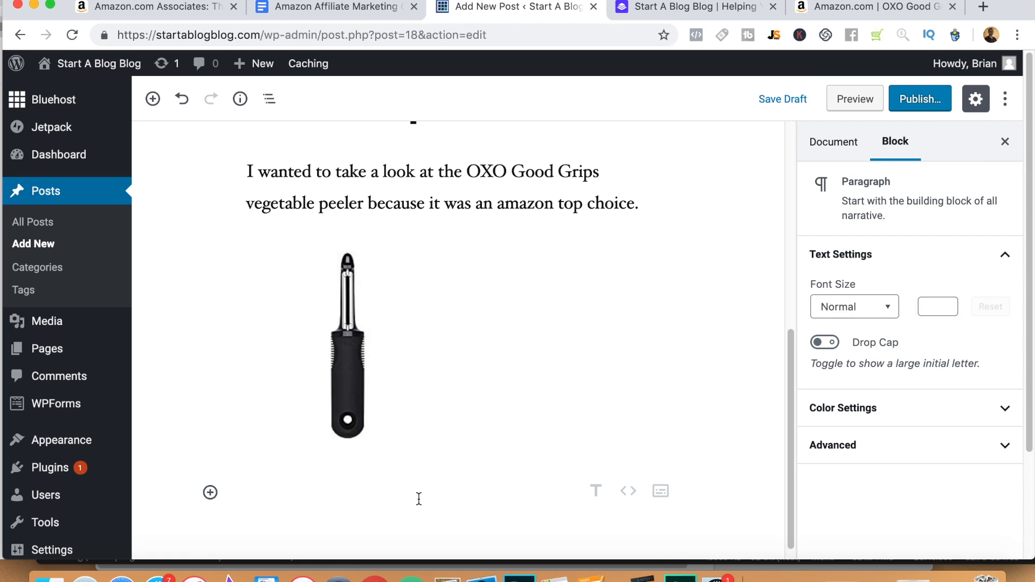
- Write a placeholder paragraph below the peeler image reading "Features benefts. more stuff. third line." and start a new paragraph under it
text(FEat)
key(BackSpace)
key(BackSpace)
key(BackSpace)
key(BackSpace)
text(e)
key(BackSpace)
text(Feature)
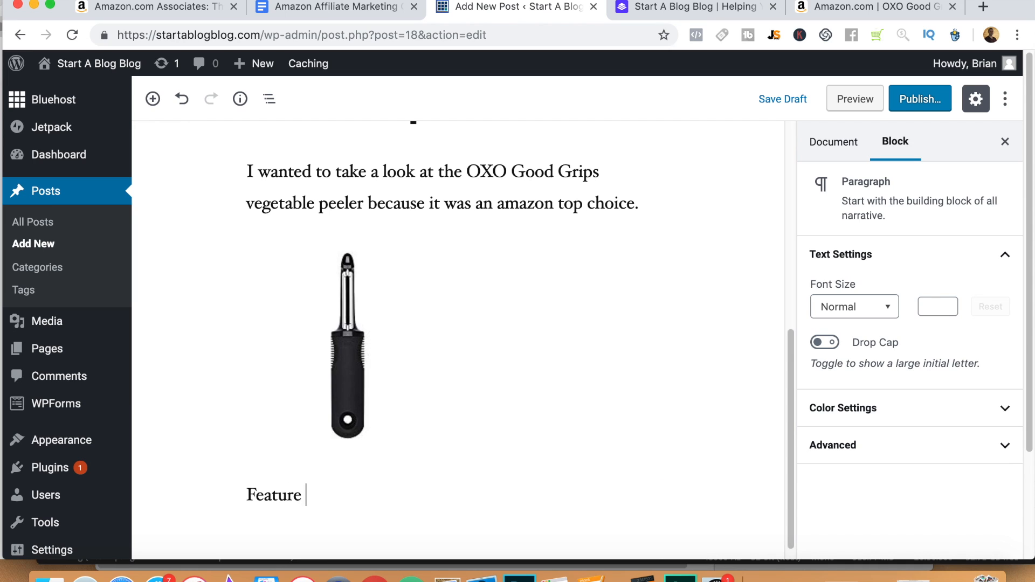
key(BackSpace)
text(s benefts. more )
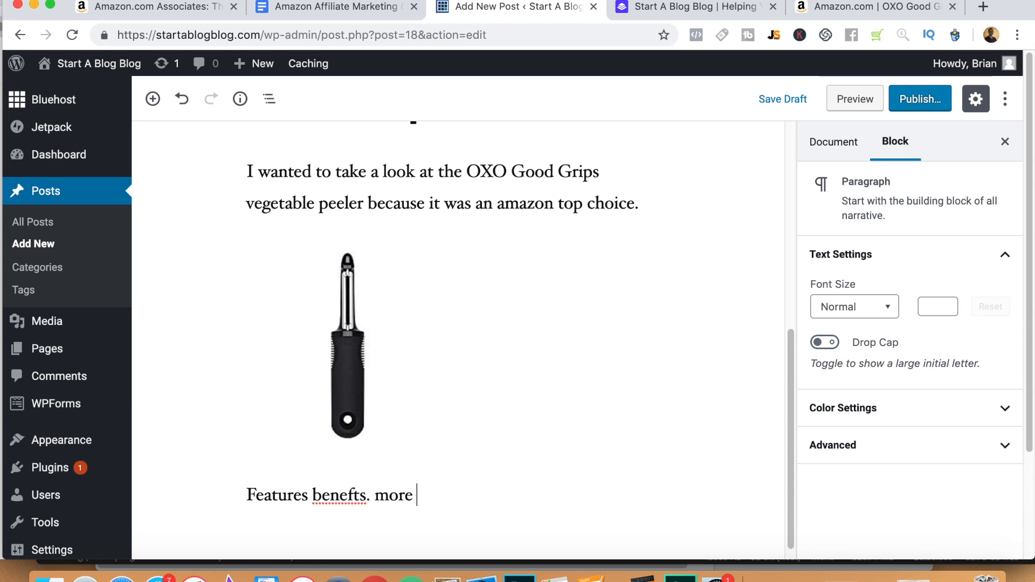
text(stuff.)
text(  third link)
text(e)
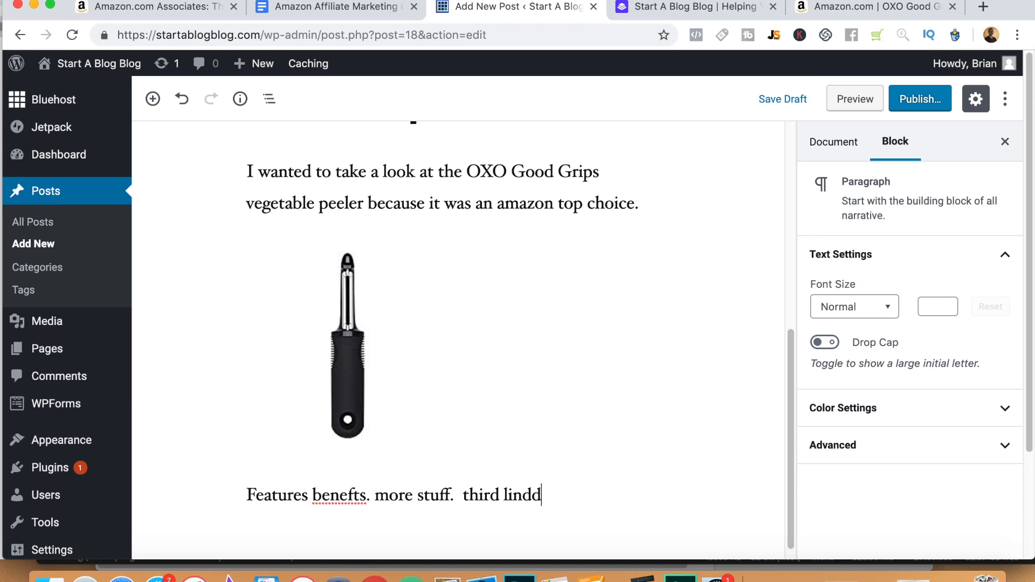
text(.)
key(Return)
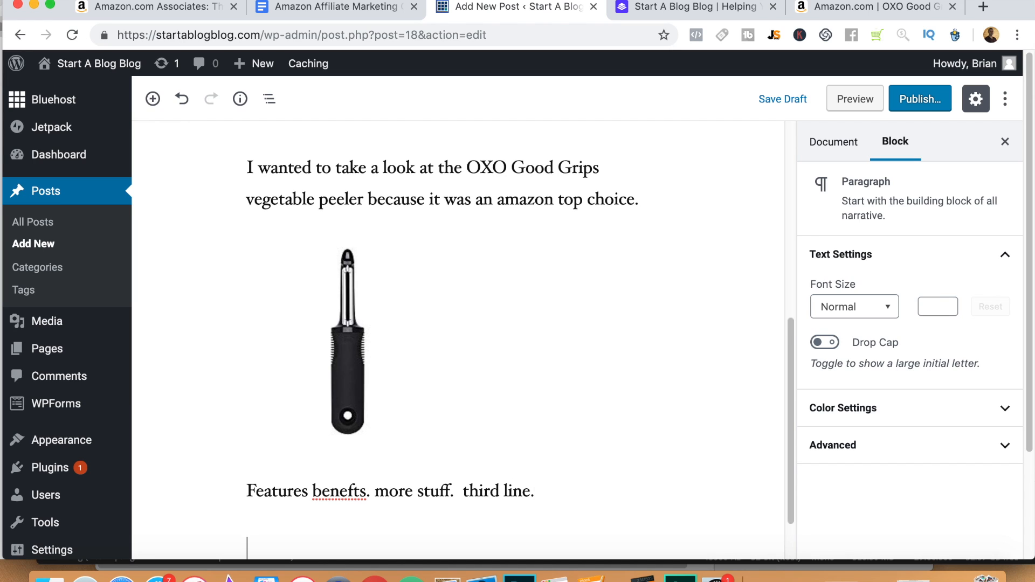
- Write the paragraph "All paragraphs are 2-3 sentences max. No more than that." and correct "benefts" to "benefits" in the paragraph above
text(All paragraphs are 2-3 sentenceas)
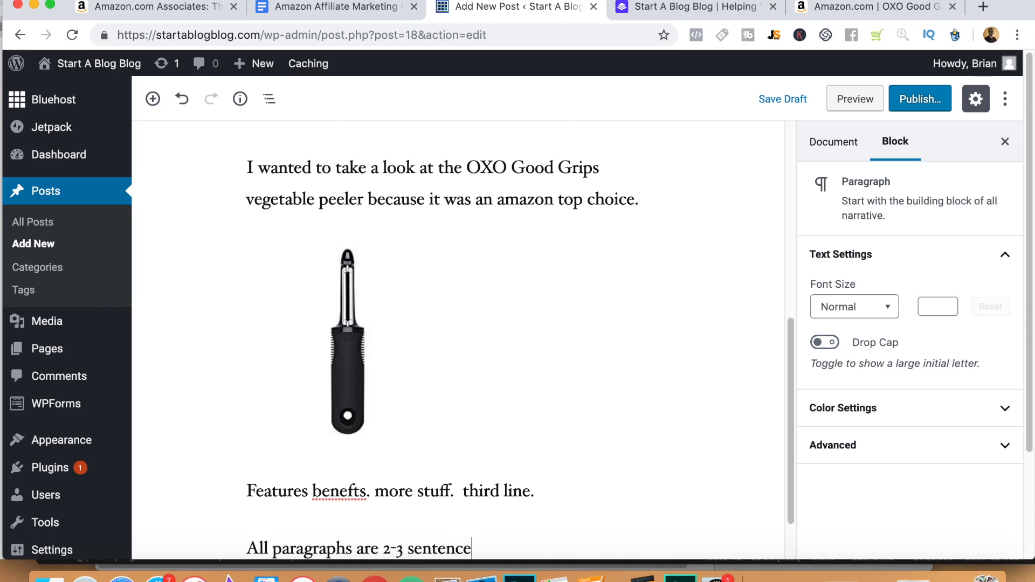
key(BackSpace)
key(BackSpace)
text(s max)
key(BackSpace)
key(BackSpace)
text(x.)
key(BackSpace)
key(BackSpace)
text(ax.  No more than that.)
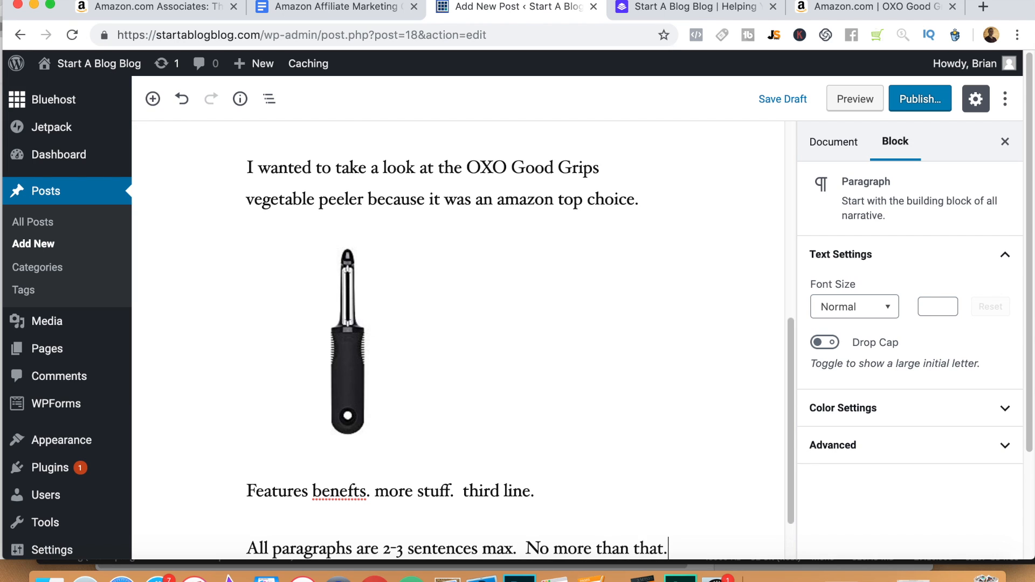
key(Return)
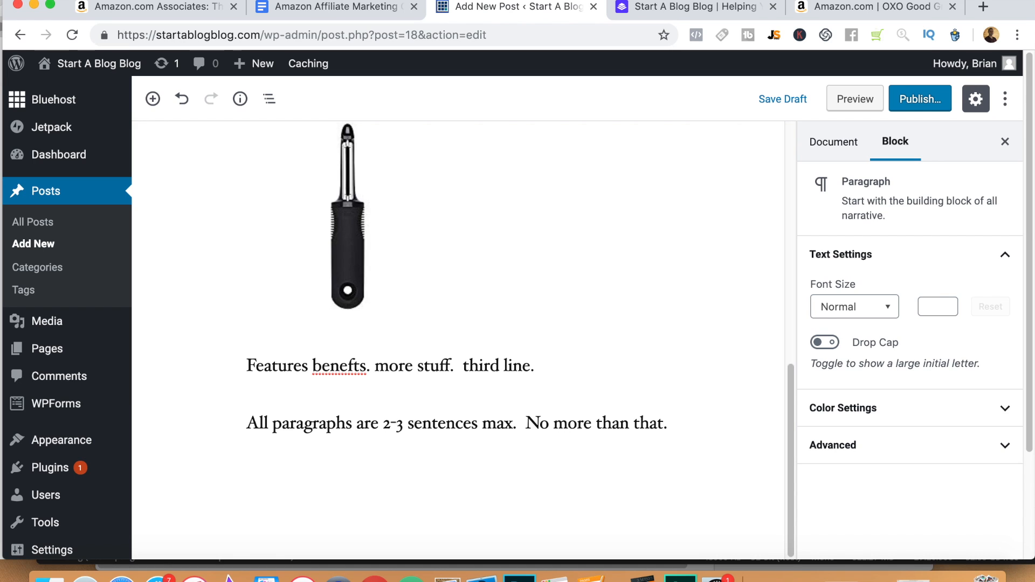
right_click(344, 366)
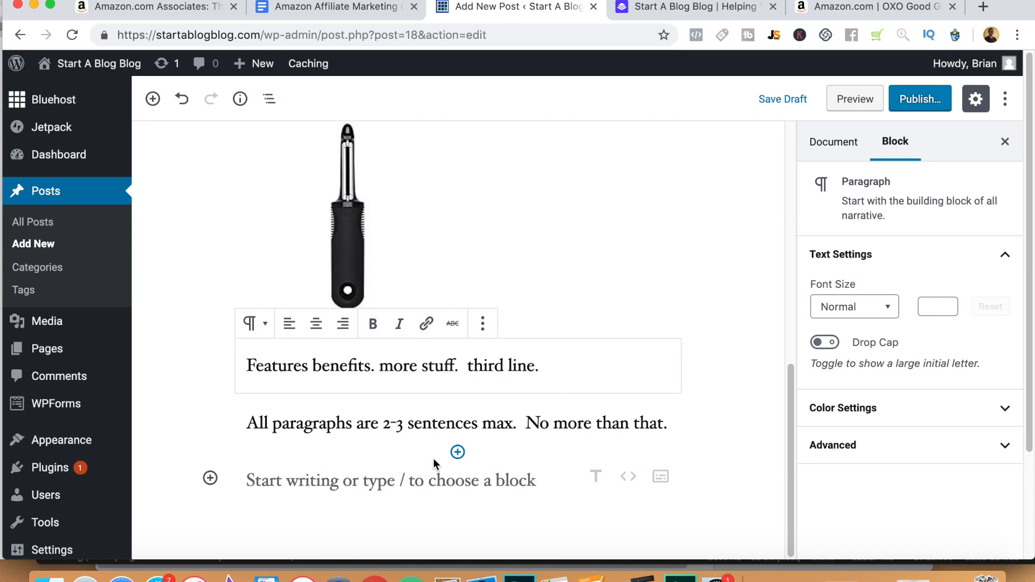
click(700, 418)
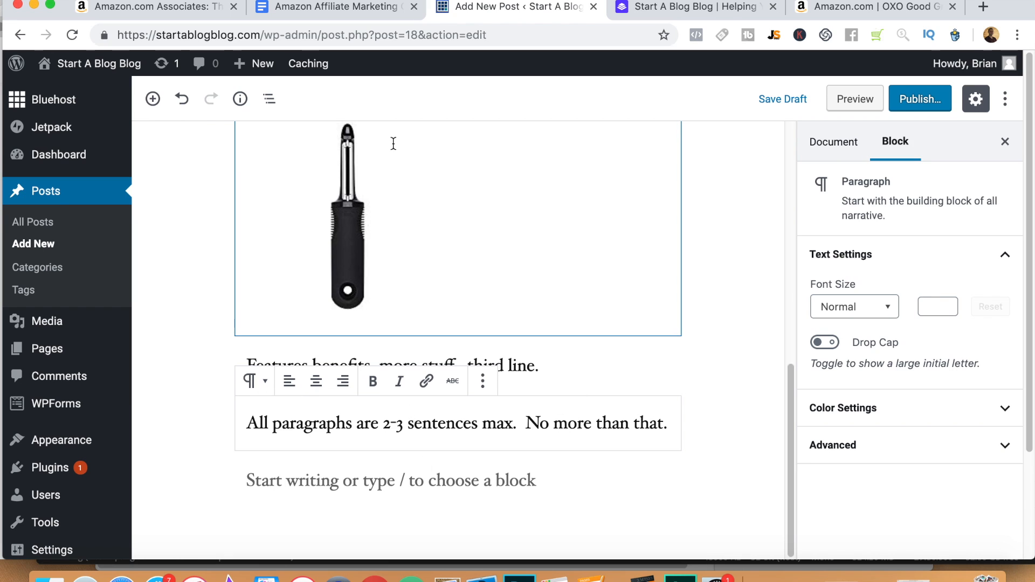
- Check the guide document's section on highlighting the best feature, and review the peeler's customer reviews and feature list on its Amazon page
click(358, 7)
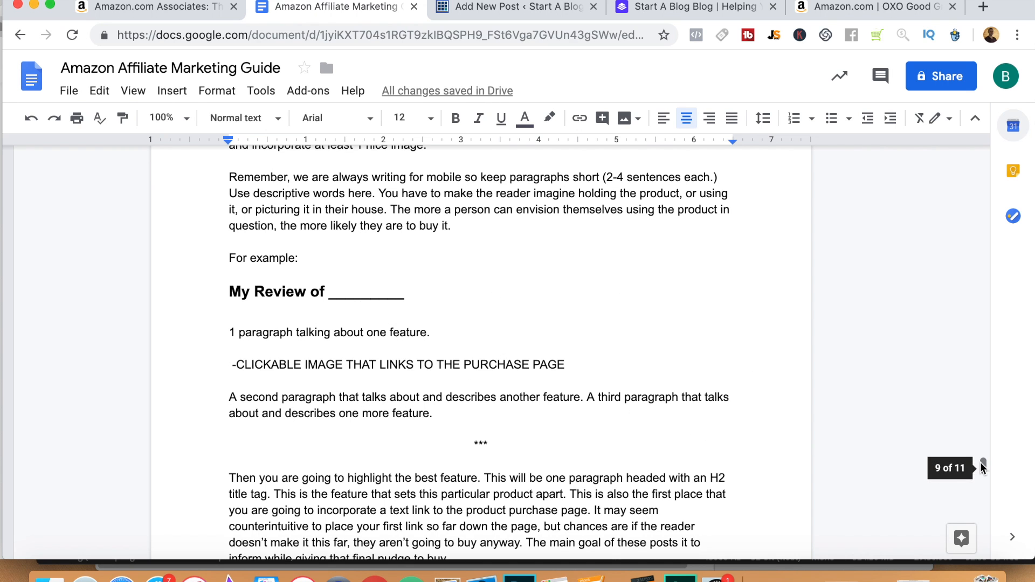
drag(982, 465, 988, 478)
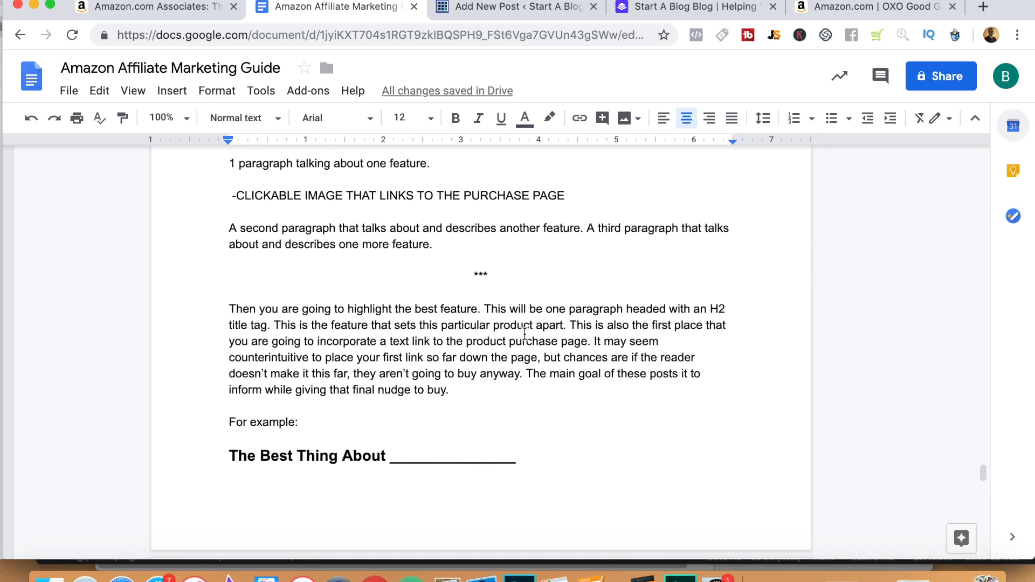
click(830, 8)
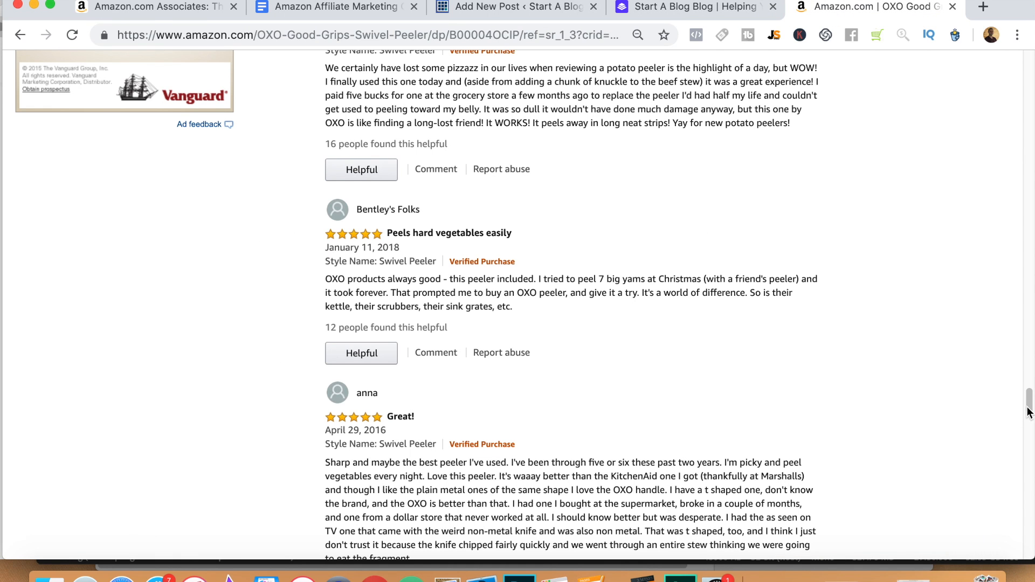
drag(1028, 404, 1030, 358)
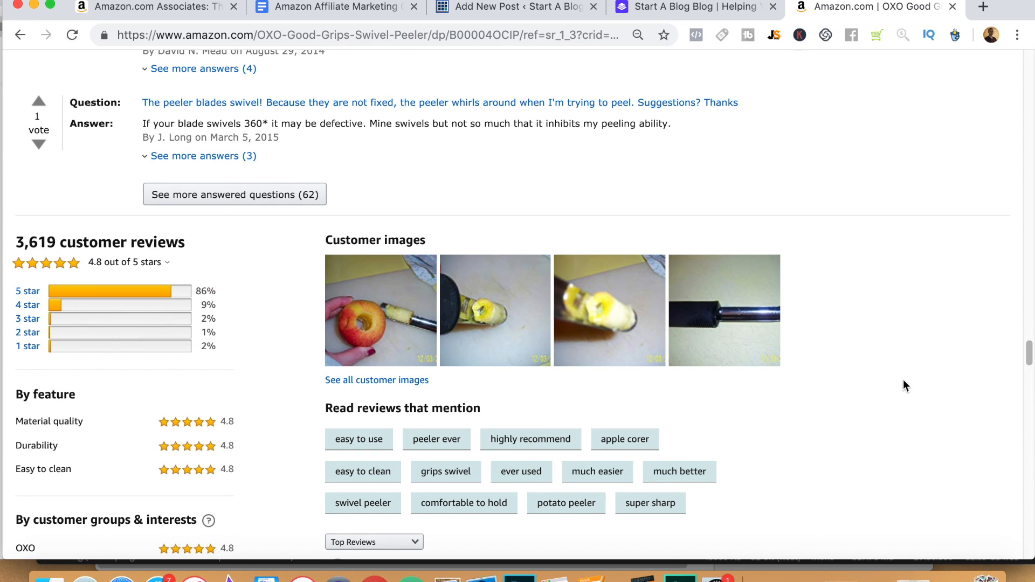
drag(1029, 356, 1031, 57)
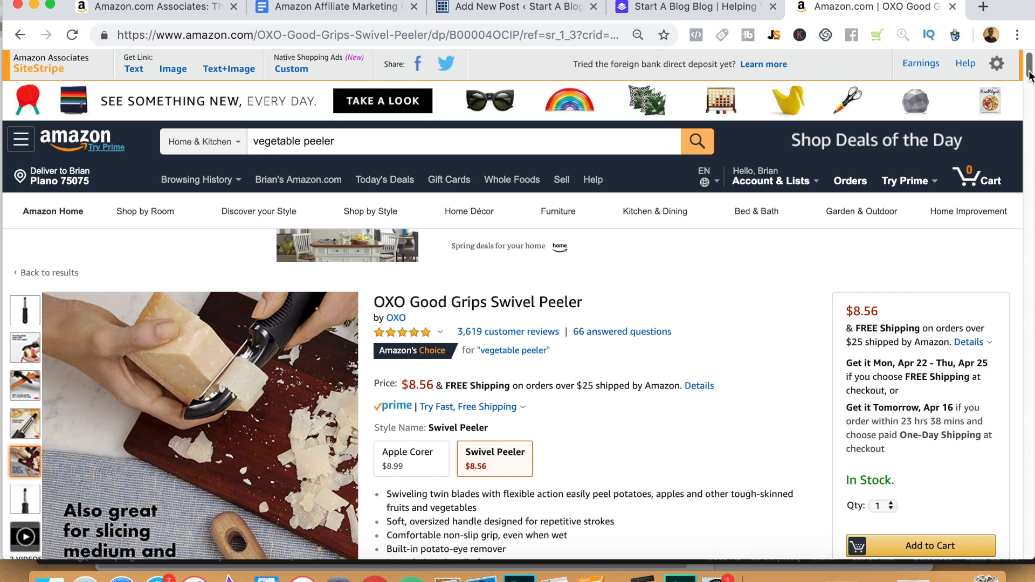
drag(1030, 75, 1031, 86)
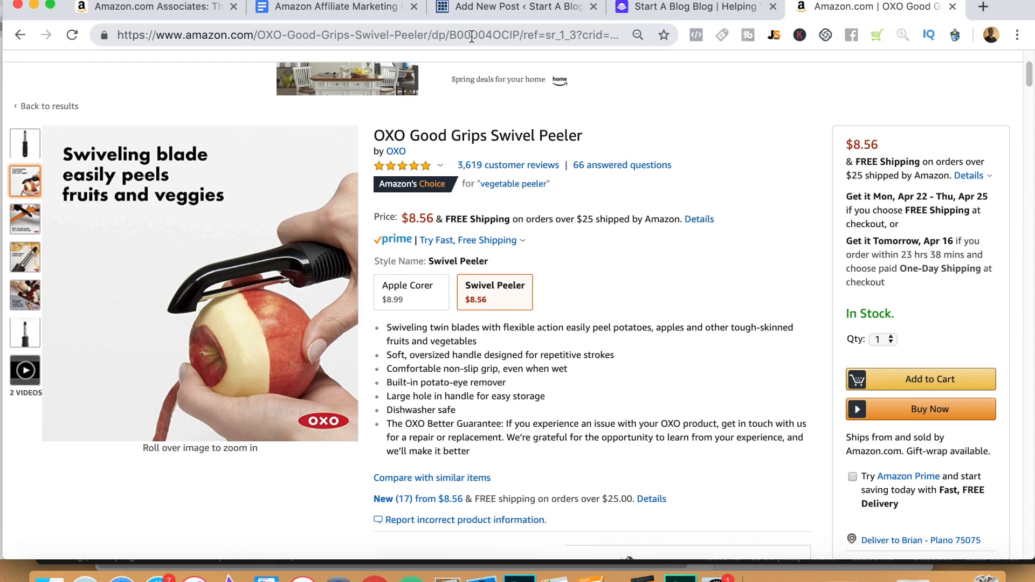
- Return to the WordPress post and add an H2 heading after the last paragraph reading "The best thing about the OXO Good Grips Peeler"
click(493, 13)
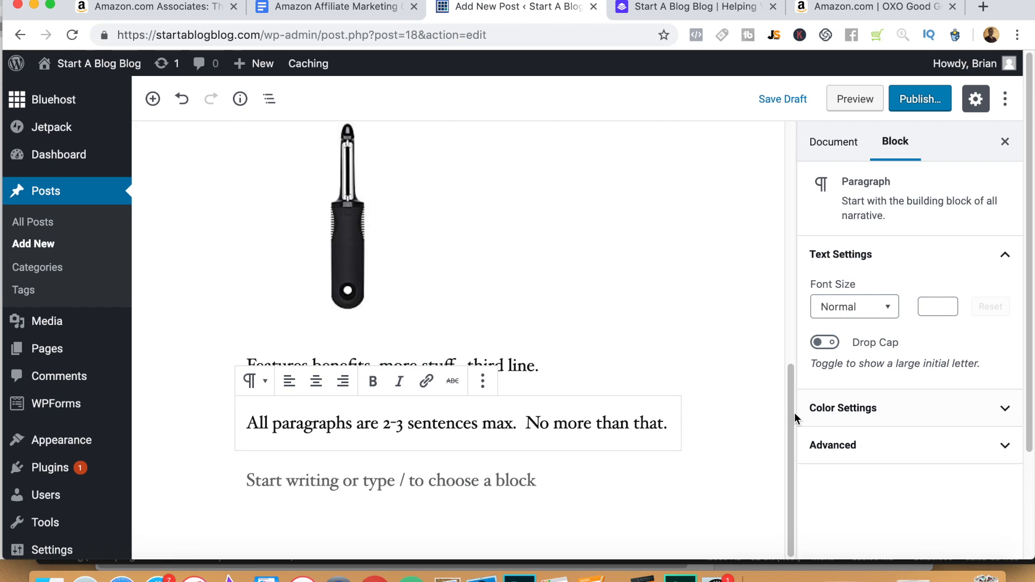
drag(1030, 383, 1028, 405)
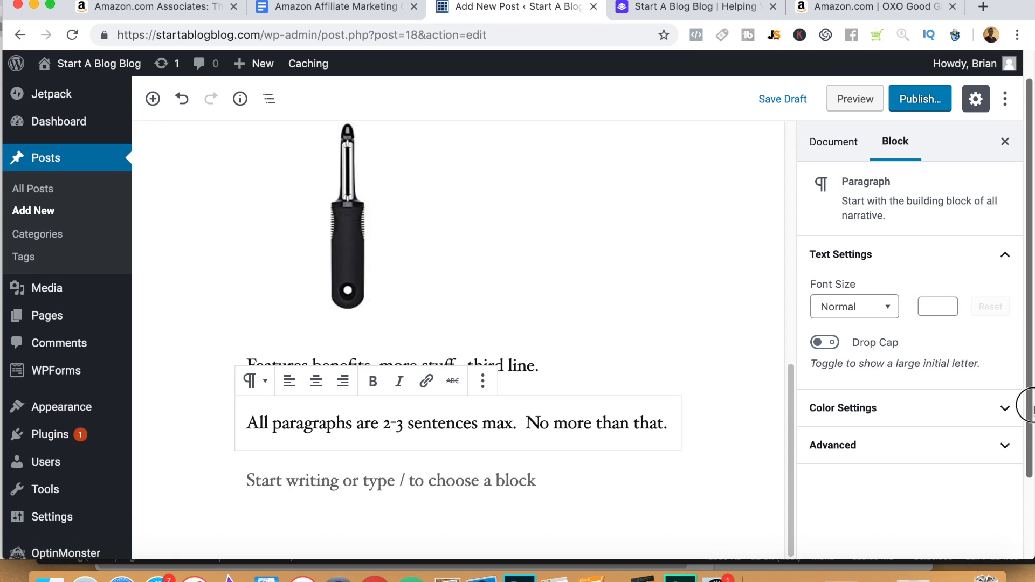
mouse_move(532, 485)
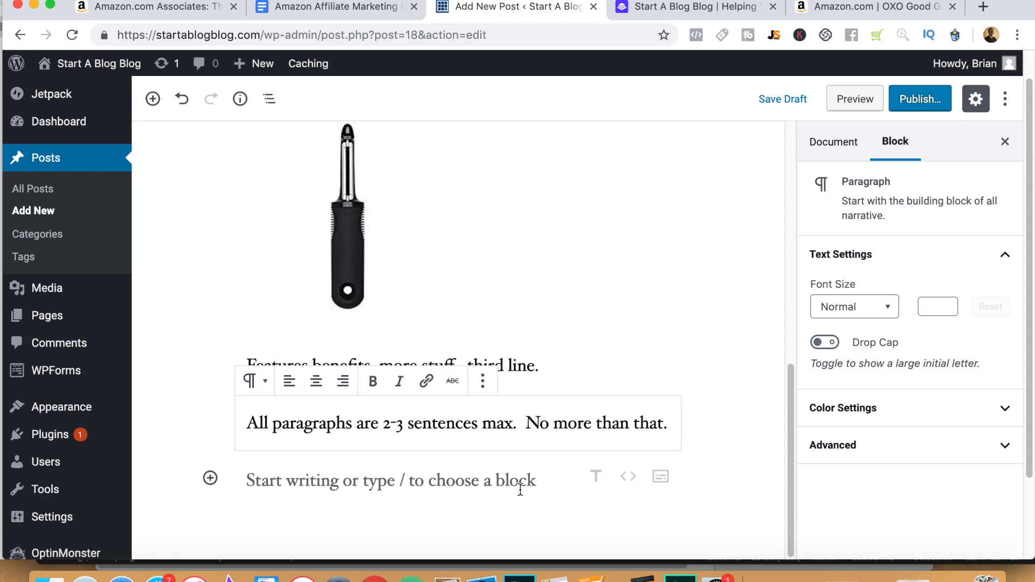
click(607, 482)
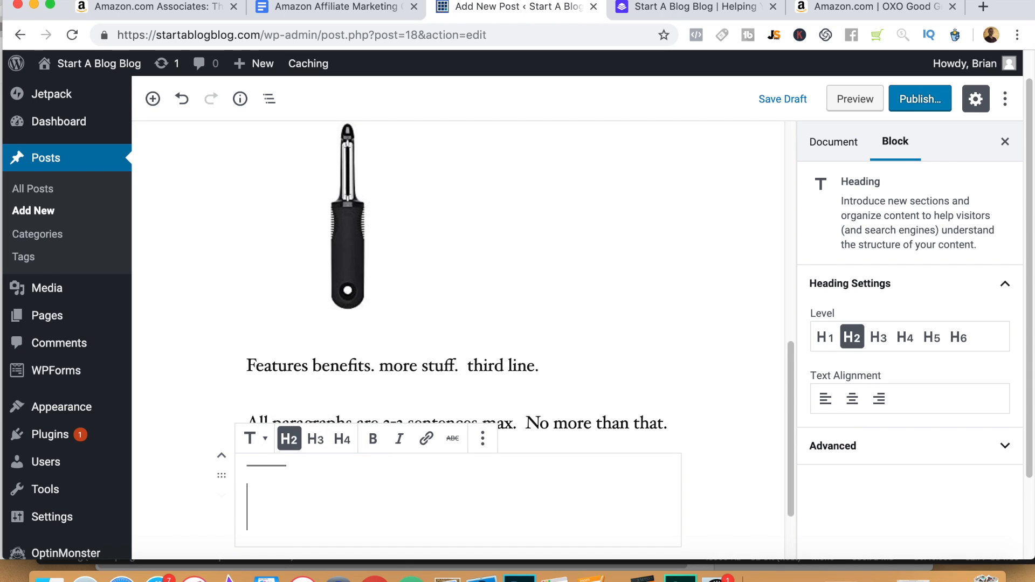
text(The best part)
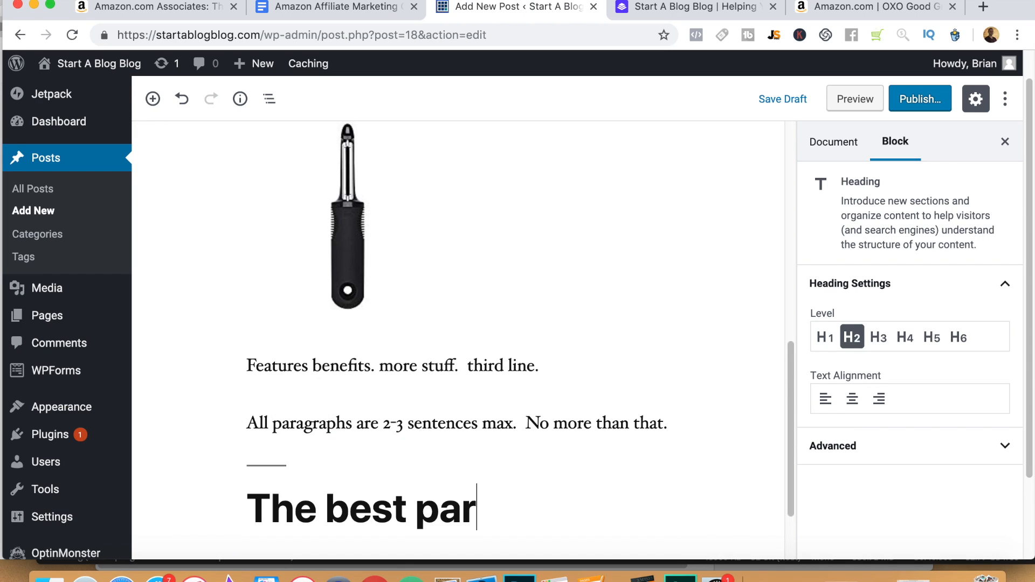
key(BackSpace)
key(BackSpace)
key(BackSpace)
key(BackSpace)
text(thing about the )
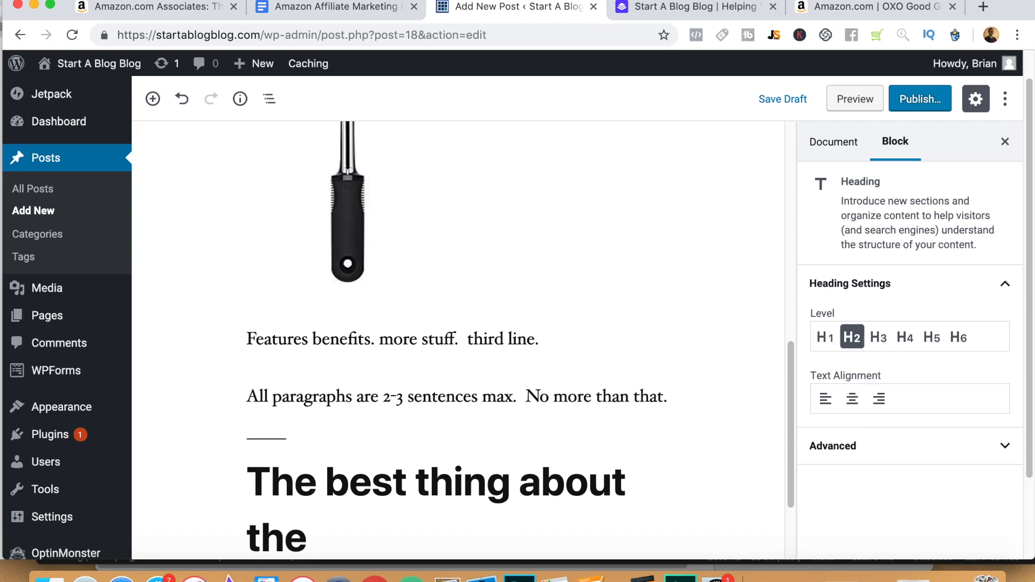
text(OXO Good Grips Peeler)
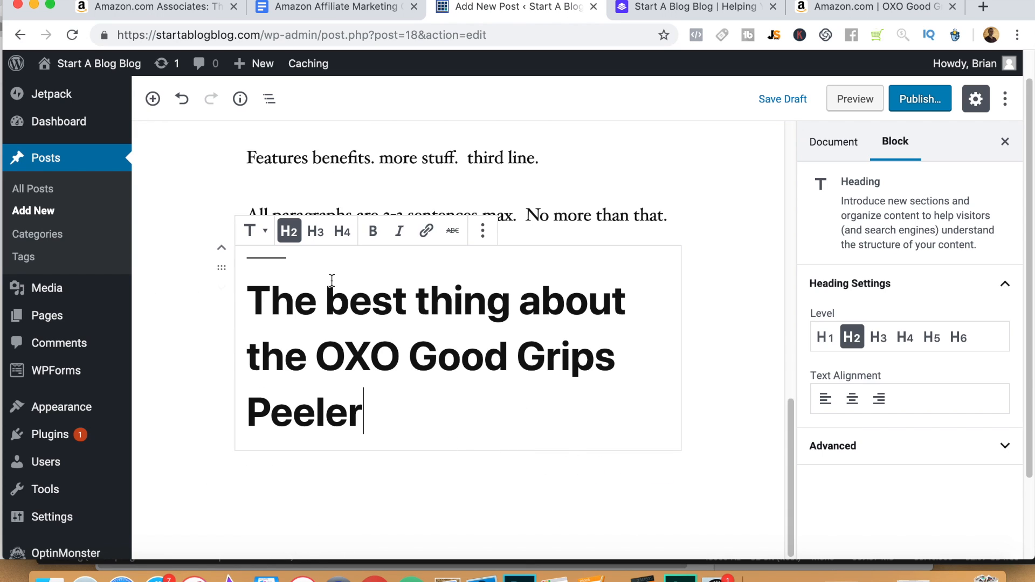
- Add another heading block below the "best thing" heading and transform it into an empty paragraph
mouse_move(379, 480)
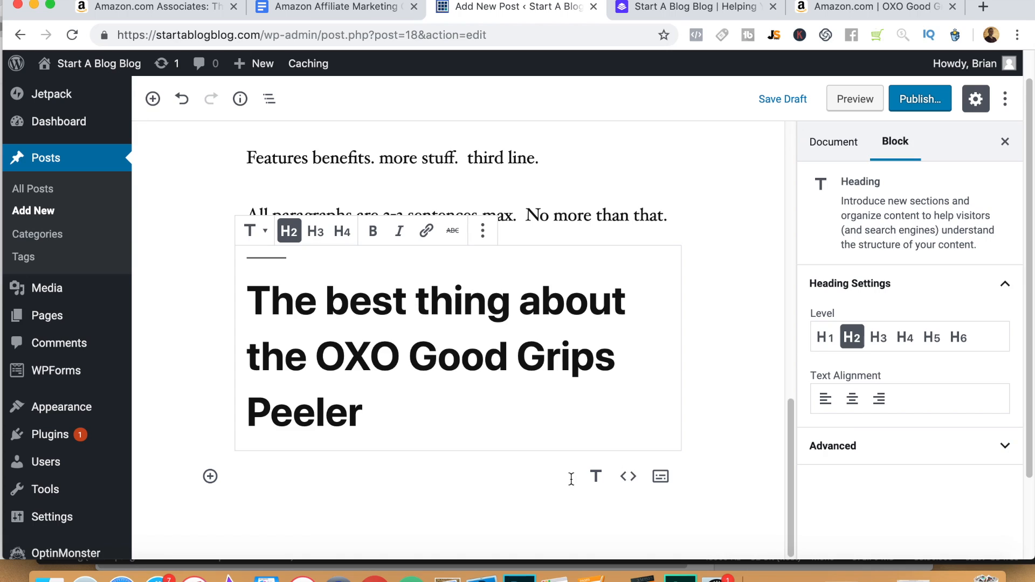
click(595, 477)
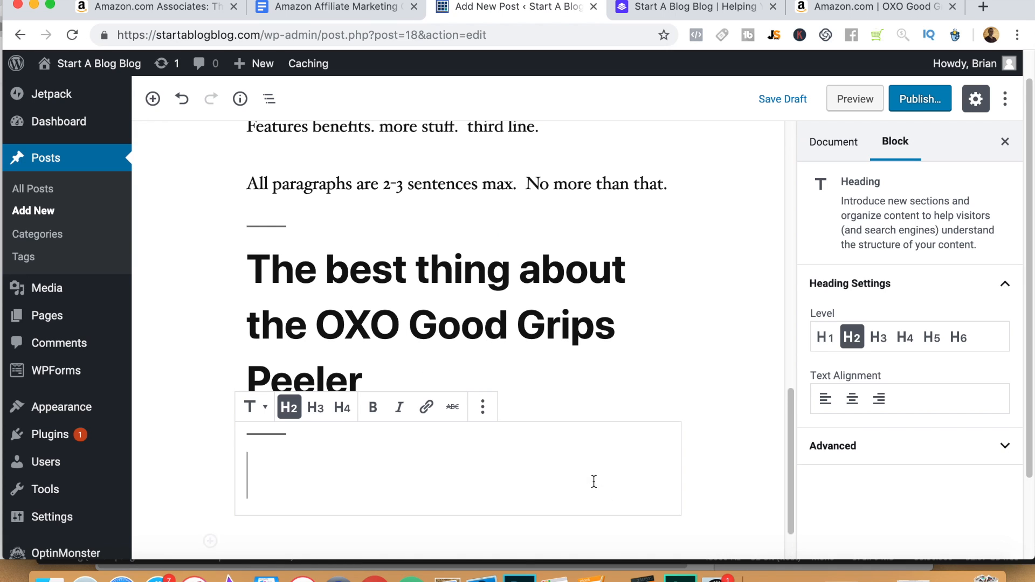
click(268, 411)
click(286, 491)
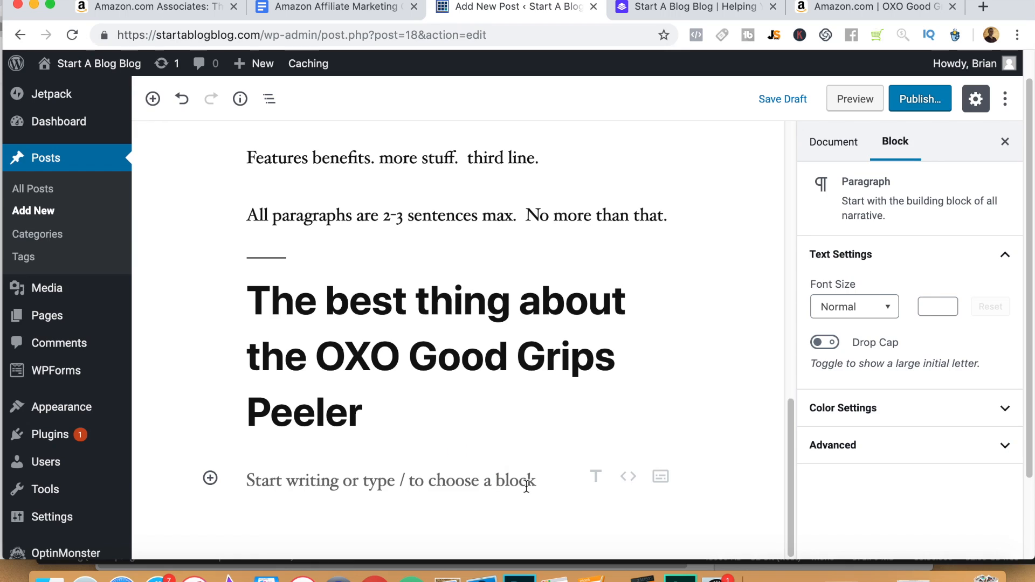
click(544, 481)
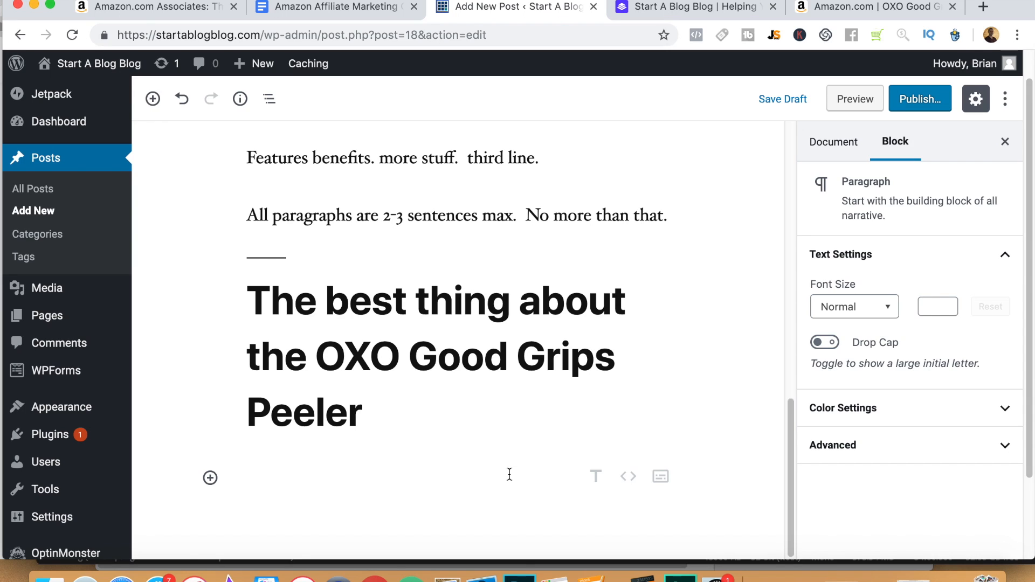
- Write in the empty paragraph "The best thing about the OXO Good Grips Peeler is that it has a stainless steel swivel blade."
text(The best thing about the )
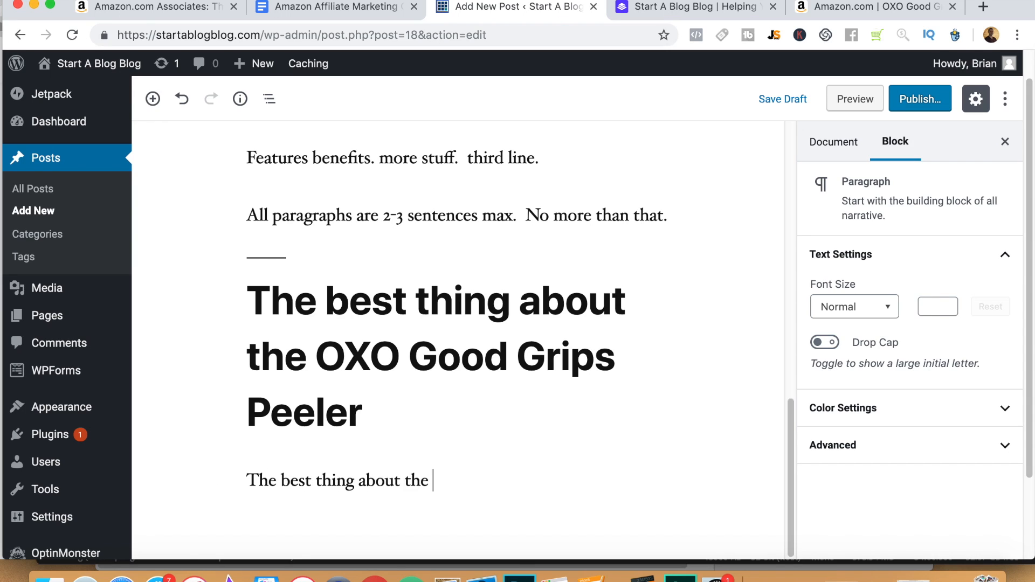
text(OXO Good)
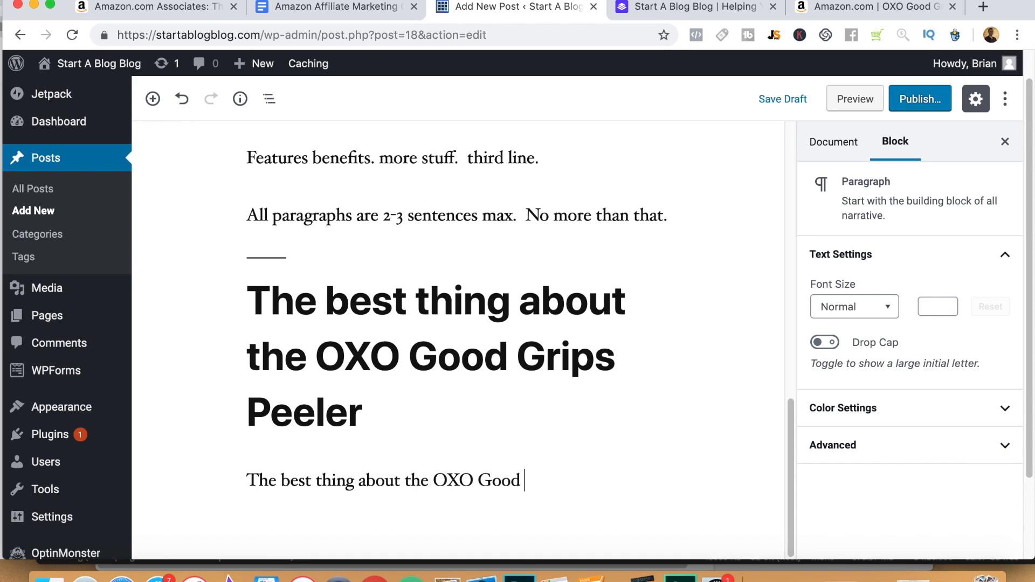
text( Grips Peeler)
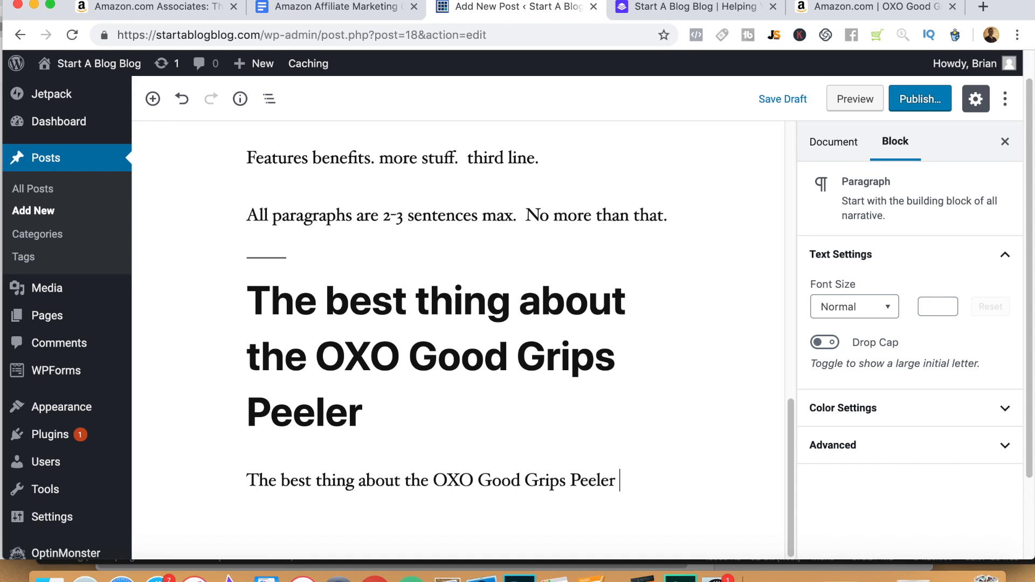
text( is the)
key(BackSpace)
text(at is )
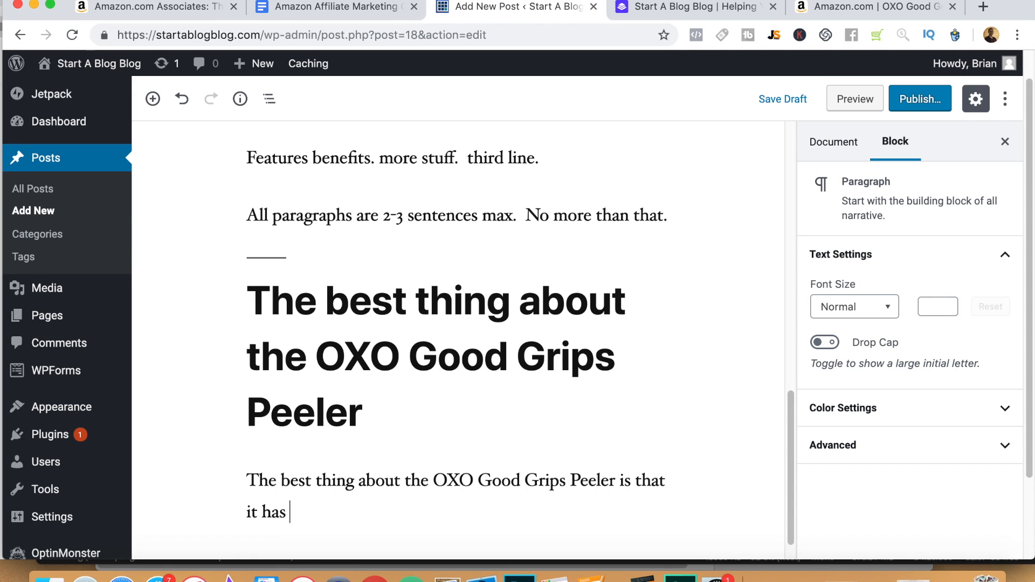
text(ainless steel s)
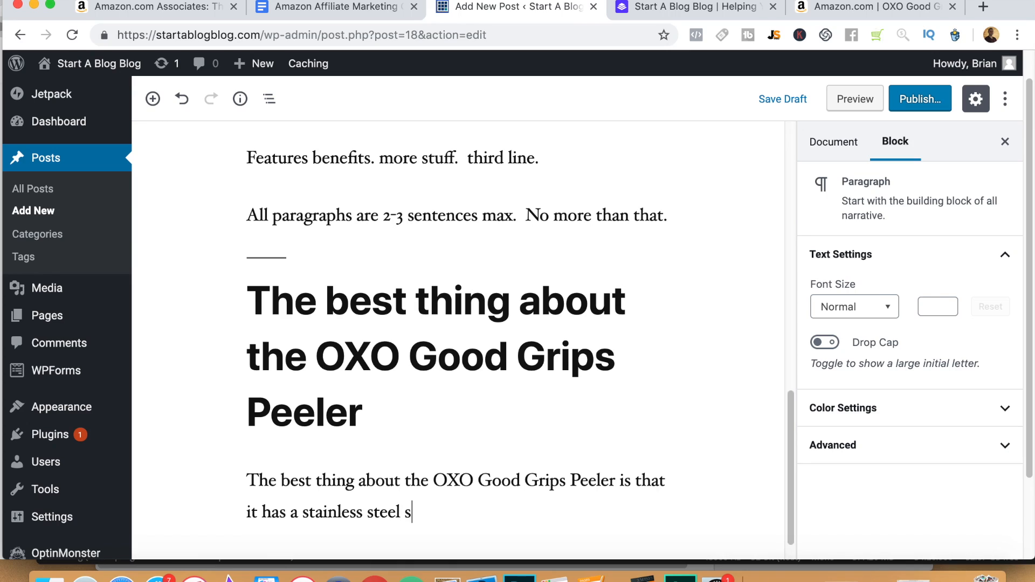
text(blade.)
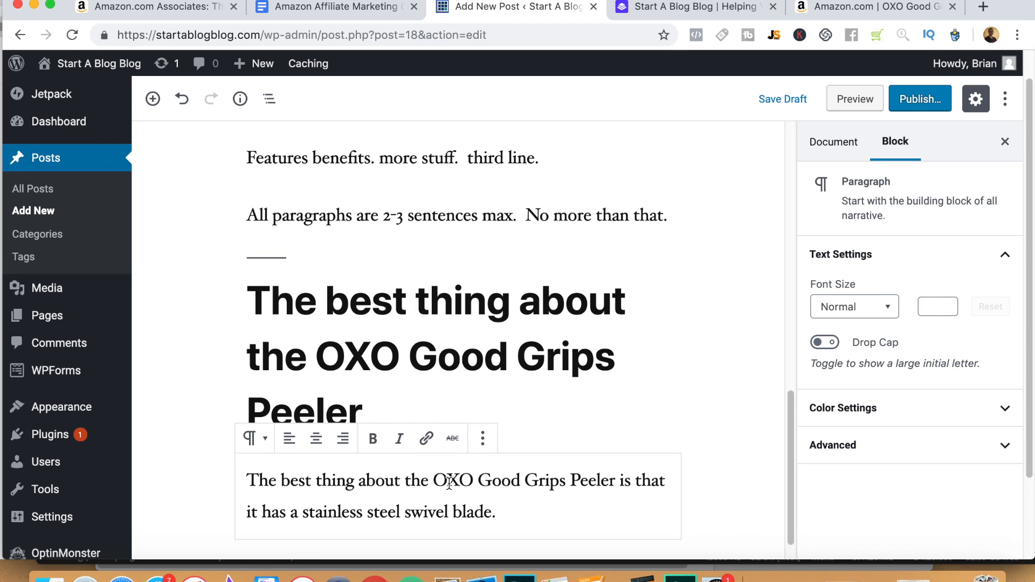
- Get a SiteStripe short text link for the OXO Good Grips Swivel Peeler on its Amazon page, and return to the WordPress post
drag(434, 481, 615, 484)
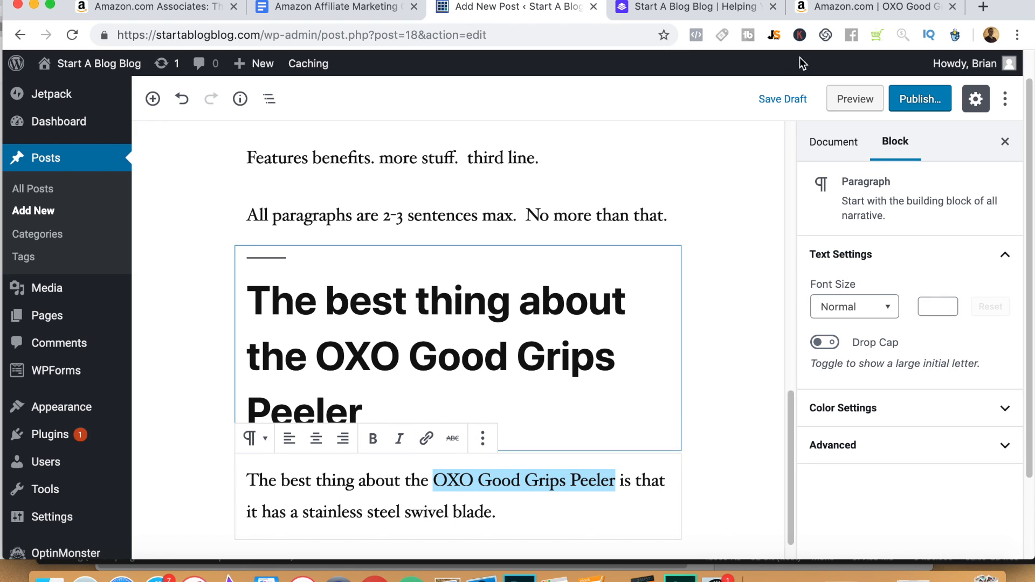
click(841, 11)
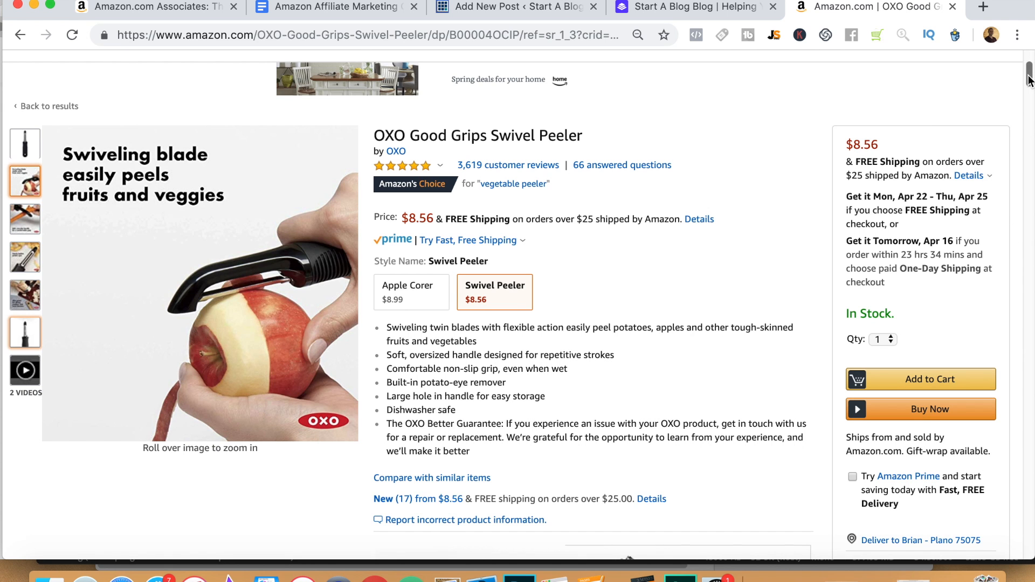
scroll(1024, 65, up, 3)
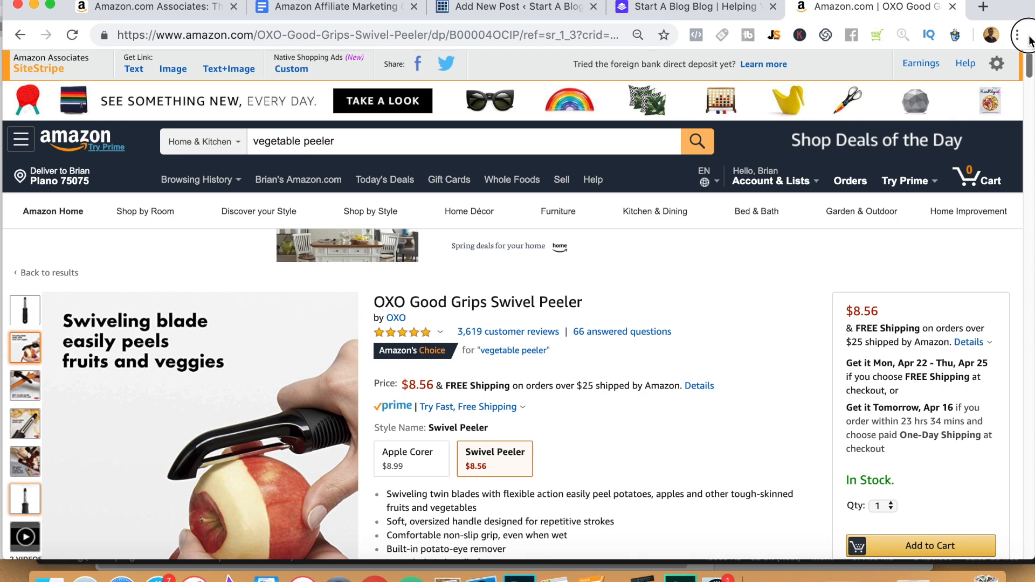
click(133, 69)
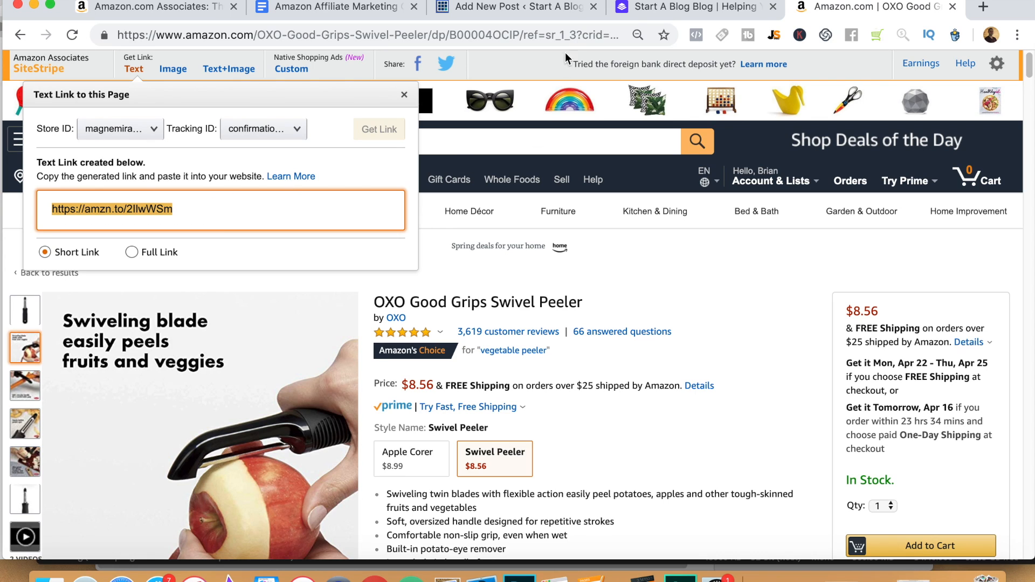
click(511, 11)
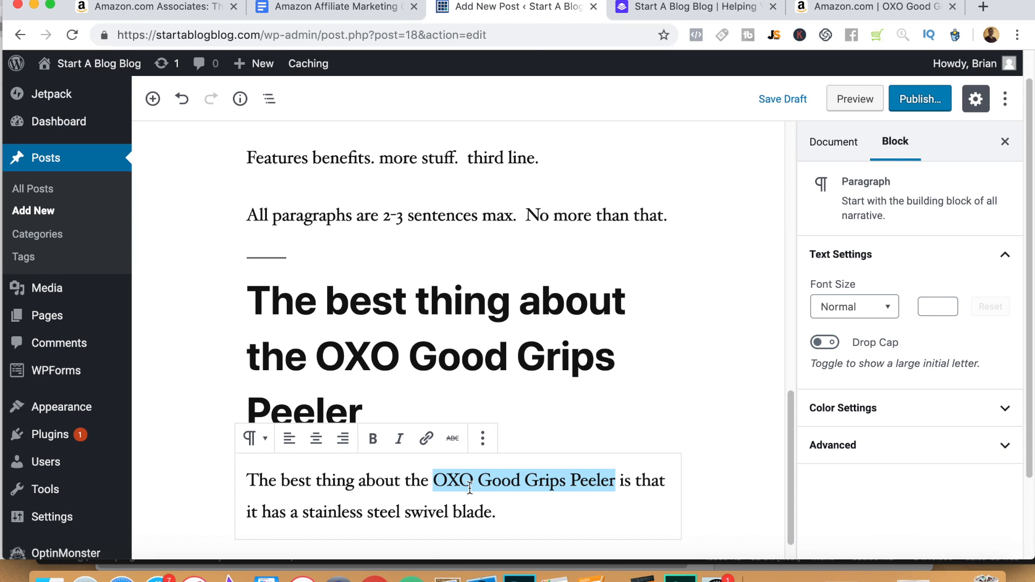
click(412, 507)
drag(435, 480, 615, 481)
click(427, 440)
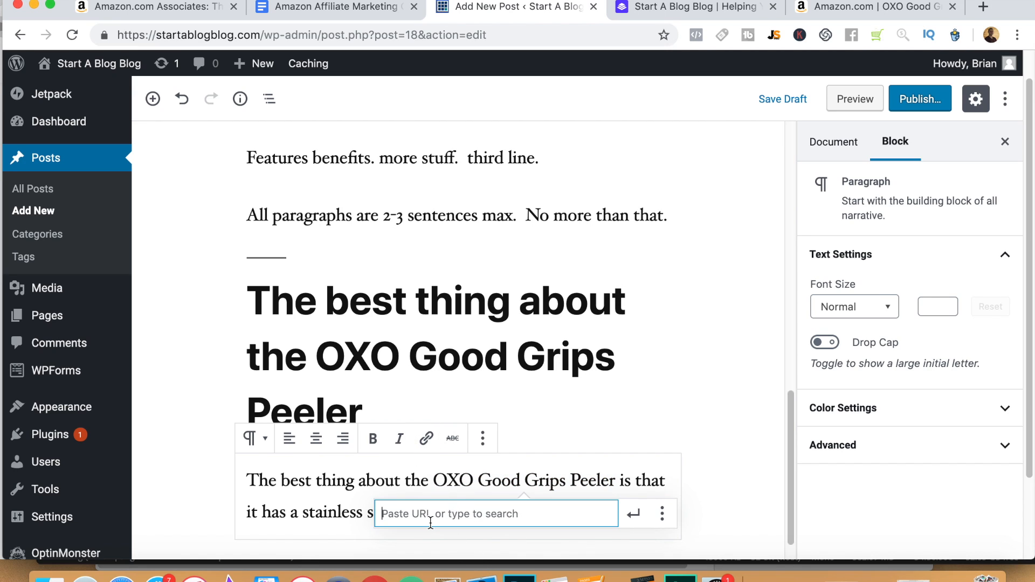
text(https://amzn.to/2IlwWSm)
click(634, 513)
click(758, 497)
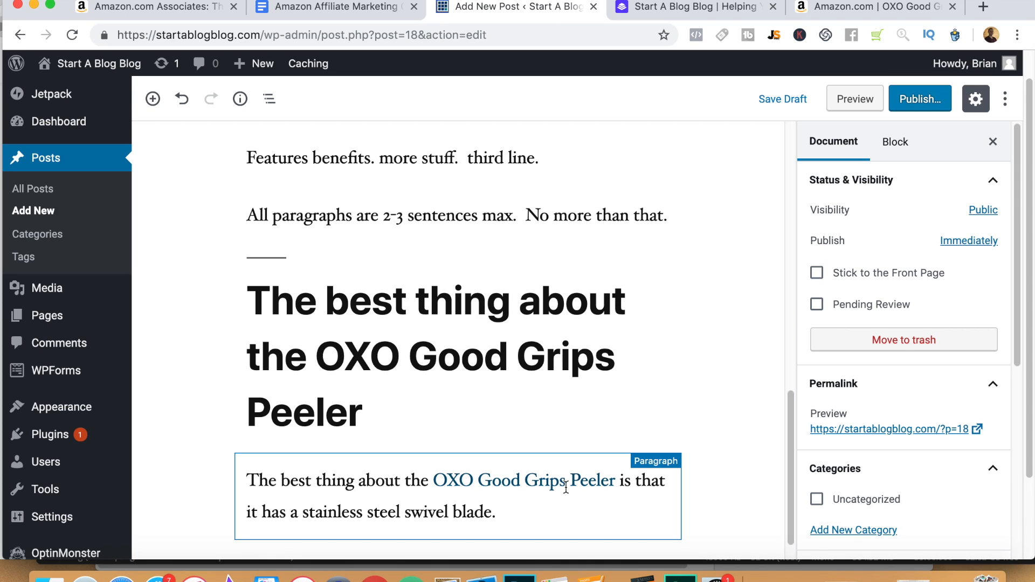
click(695, 479)
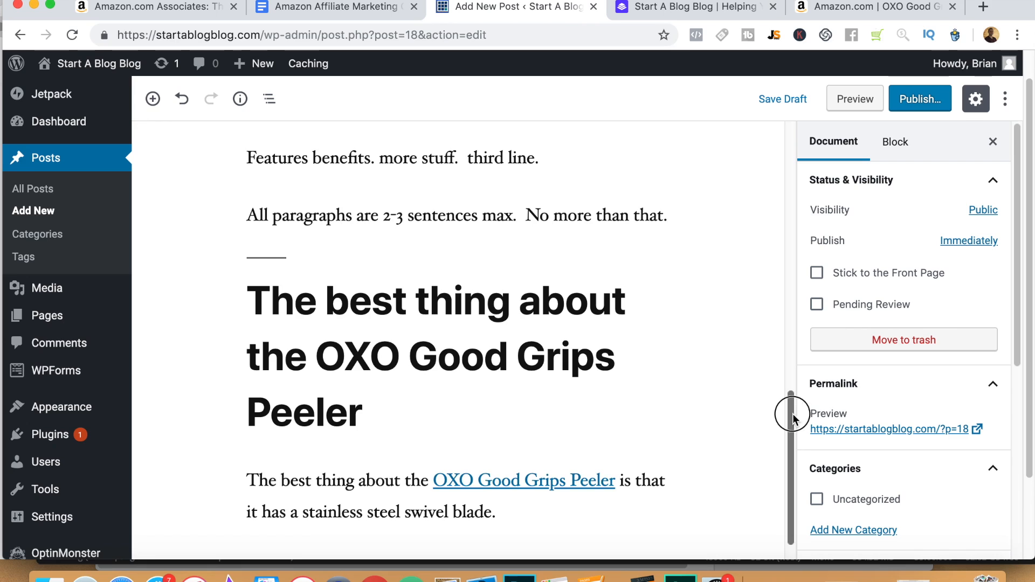
drag(793, 415, 790, 427)
click(395, 360)
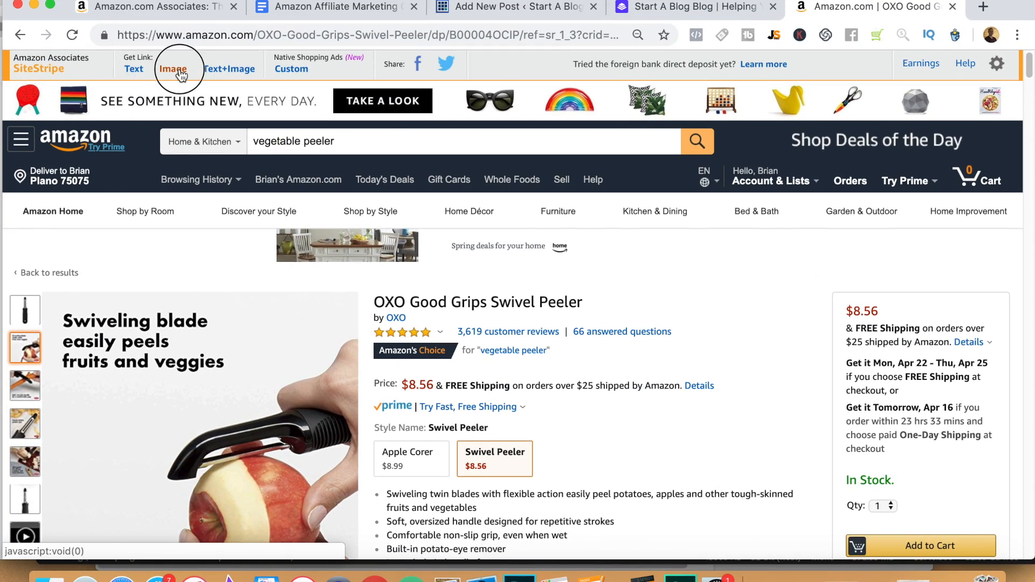
click(174, 70)
click(54, 230)
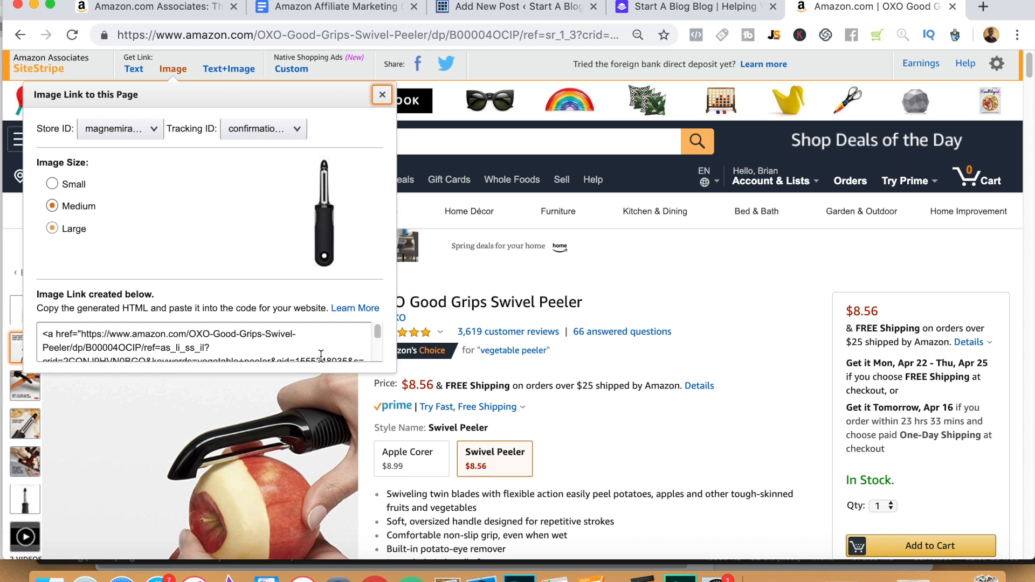
click(321, 355)
click(700, 261)
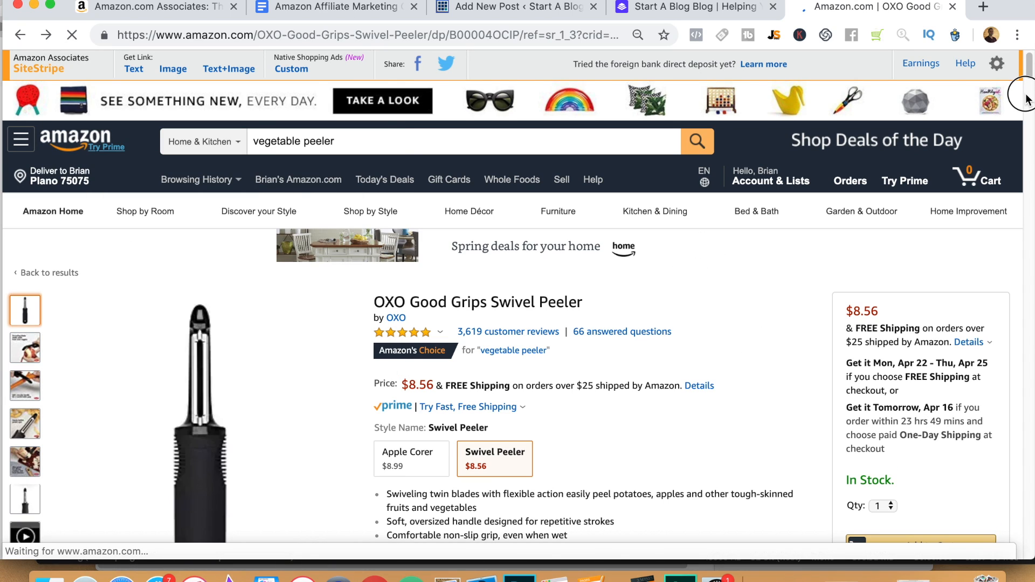
- Show the peeler's "Swiveling blade easily peels fruits and veggies" product image on the Amazon page and open it in a new tab
scroll(1027, 87, down, 5)
drag(1026, 85, 1013, 49)
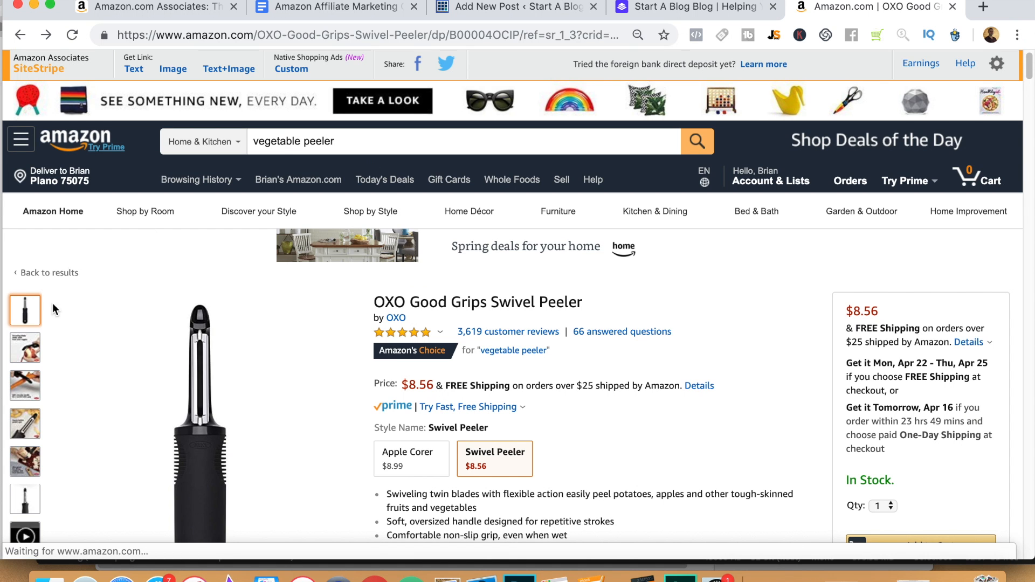
mouse_move(25, 352)
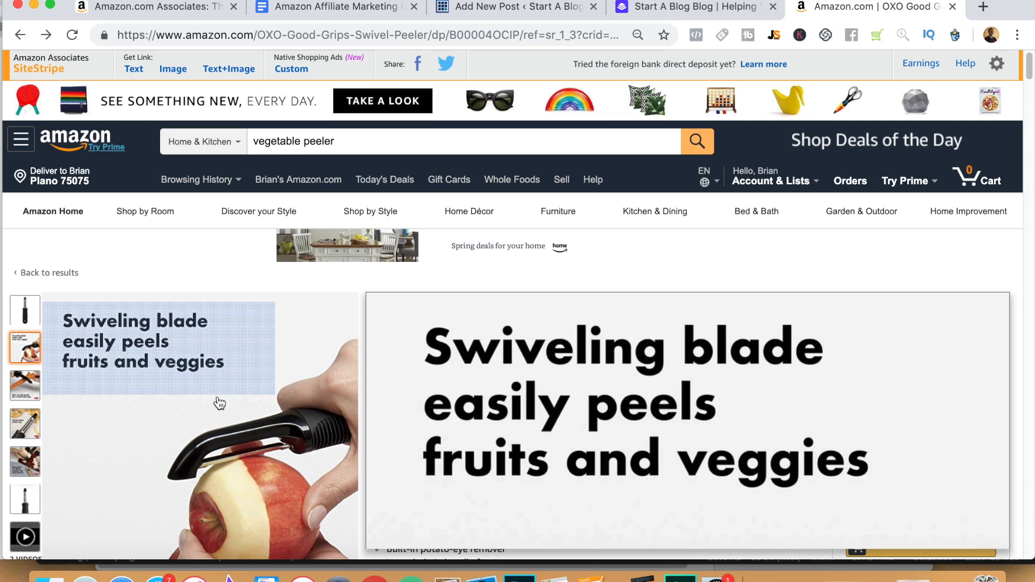
click(504, 404)
right_click(216, 373)
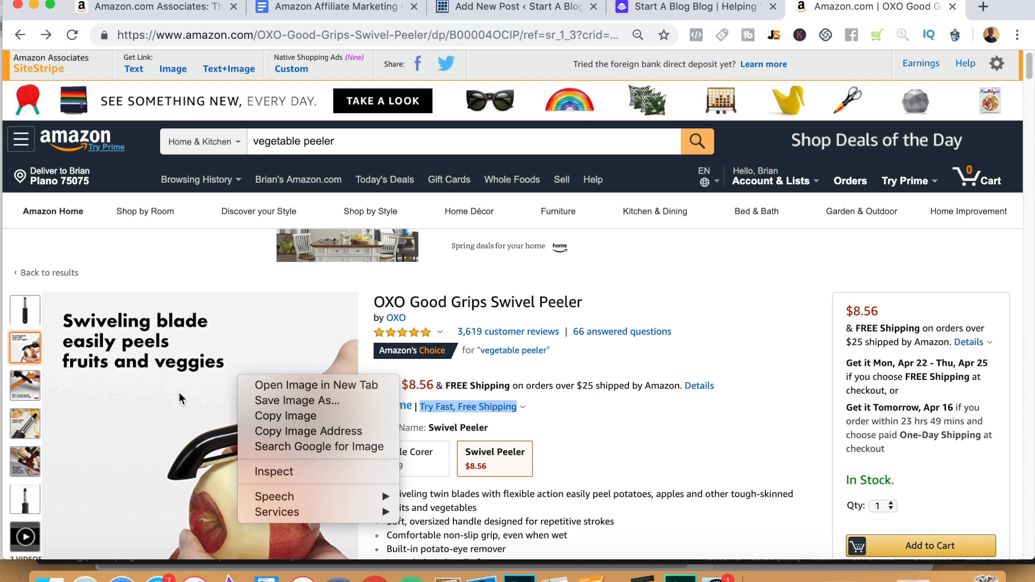
click(290, 384)
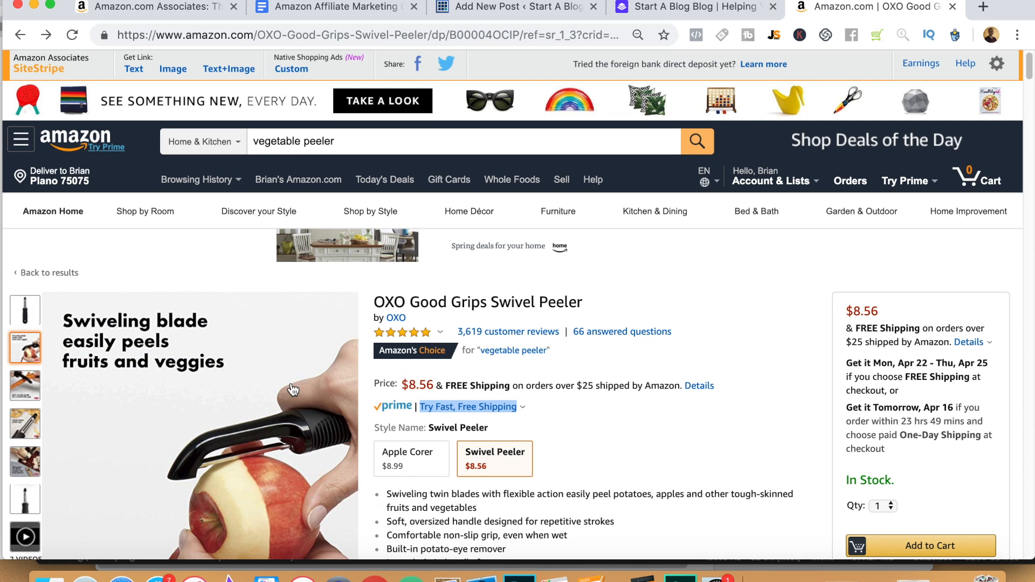
click(895, 8)
- Save the opened product image to the Desktop as "oxo good grips vegetable peeler.jpg"
right_click(558, 293)
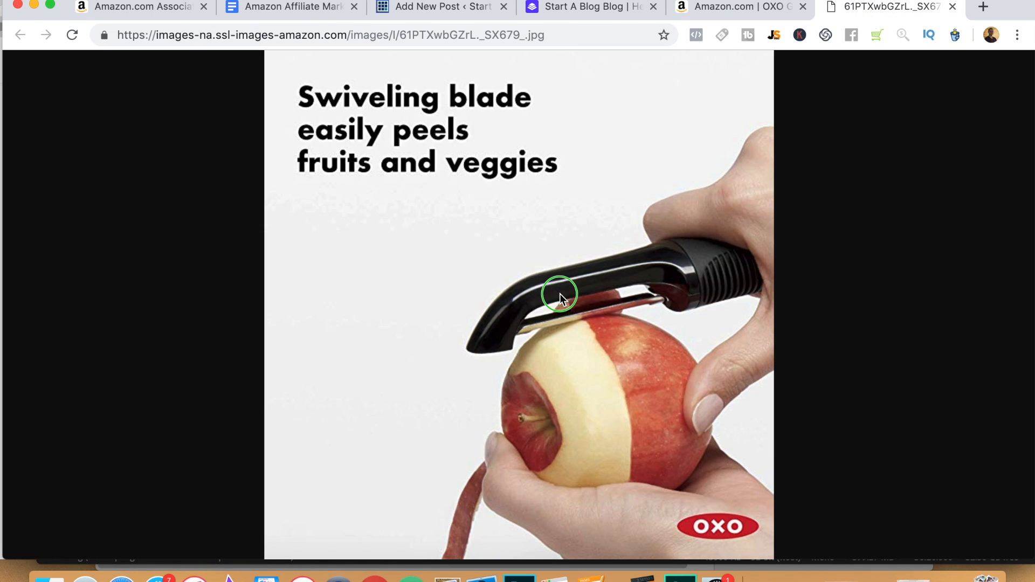
click(592, 322)
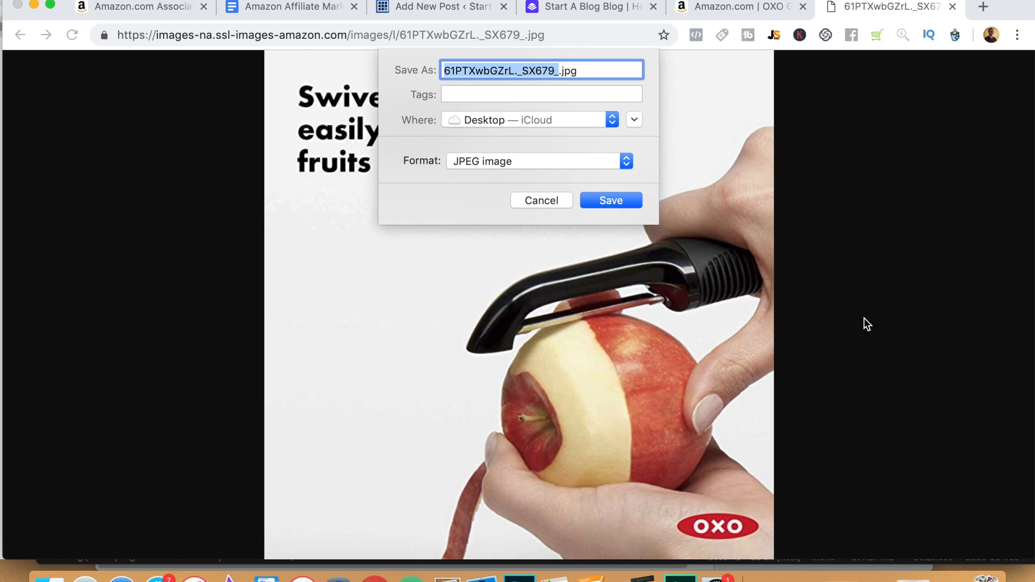
text(oxo)
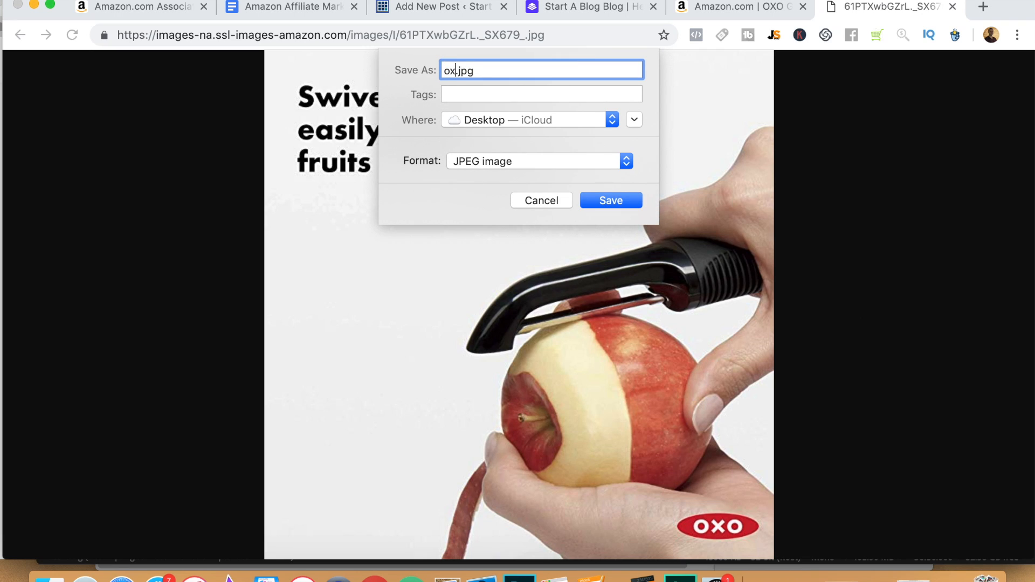
text( good r.jpg)
key(BackSpace)
text(d r)
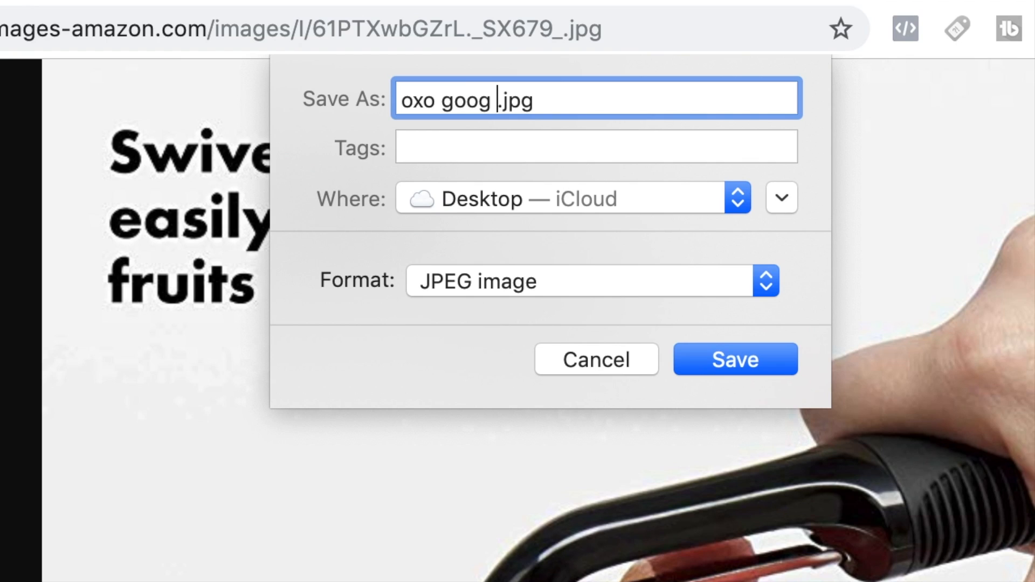
text(ips veget)
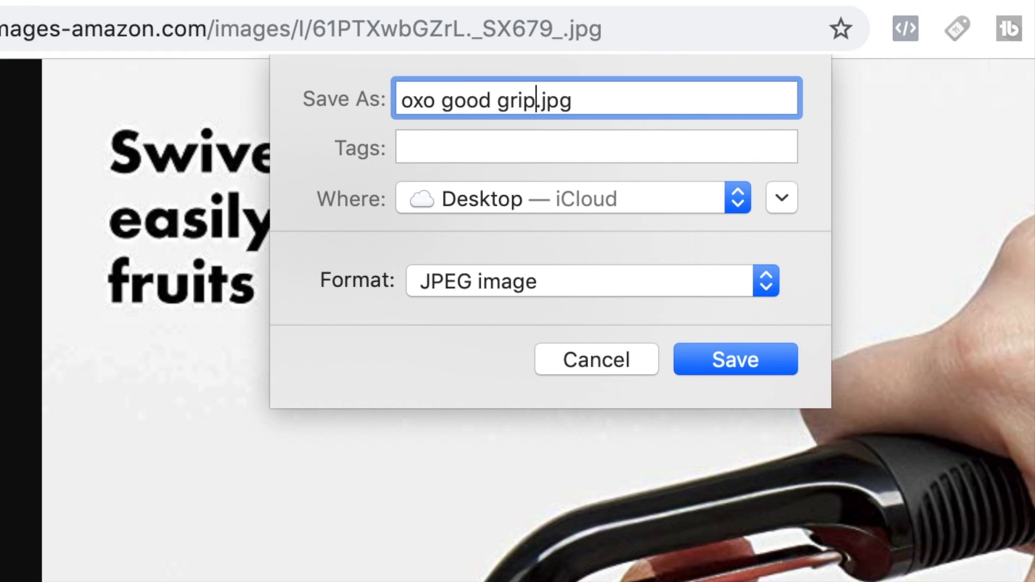
text(able peeler)
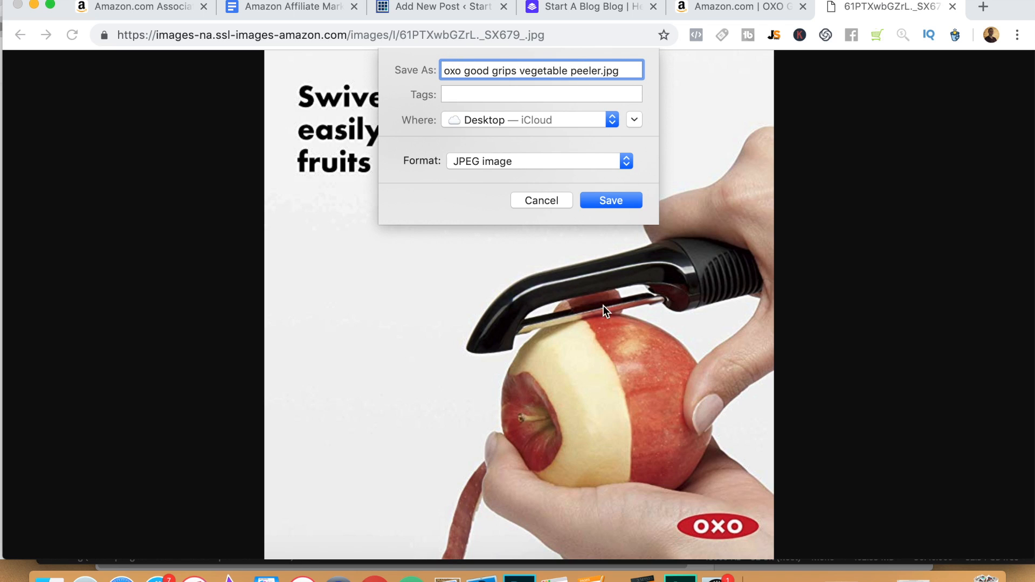
click(613, 200)
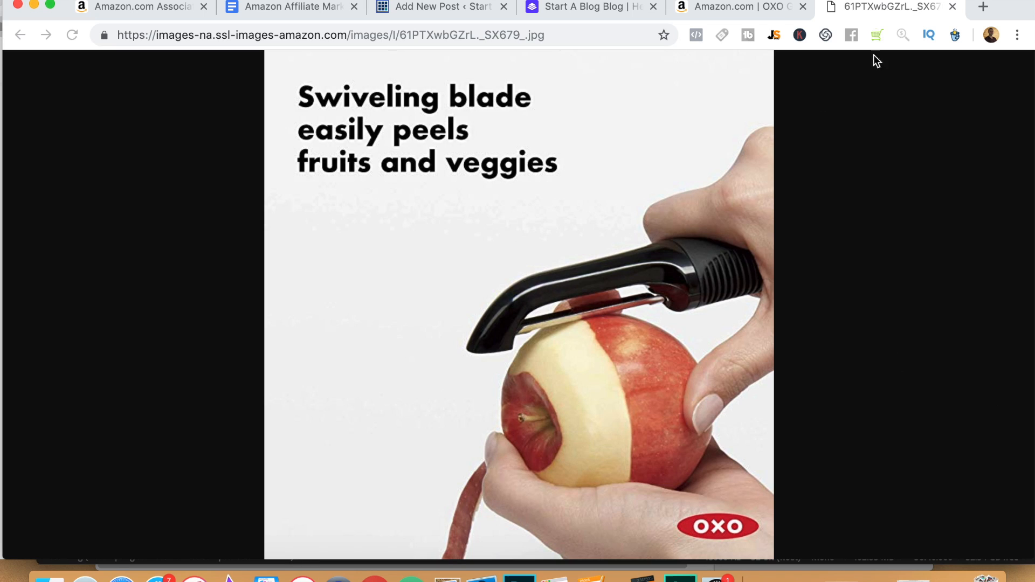
- Return to the WordPress post and add an image block below the last paragraph, uploading the saved peeler image into it
click(431, 11)
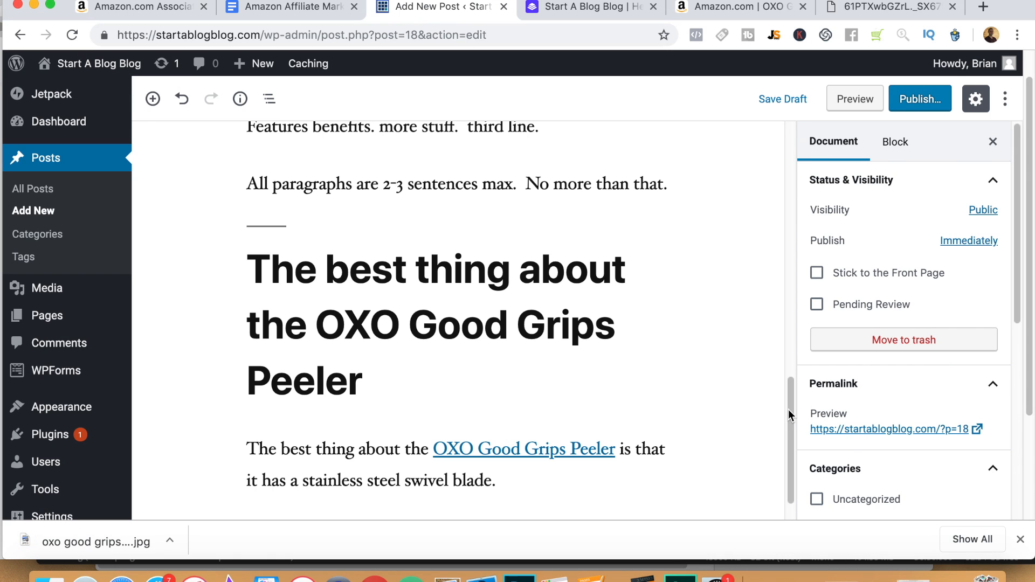
scroll(792, 415, down, 1)
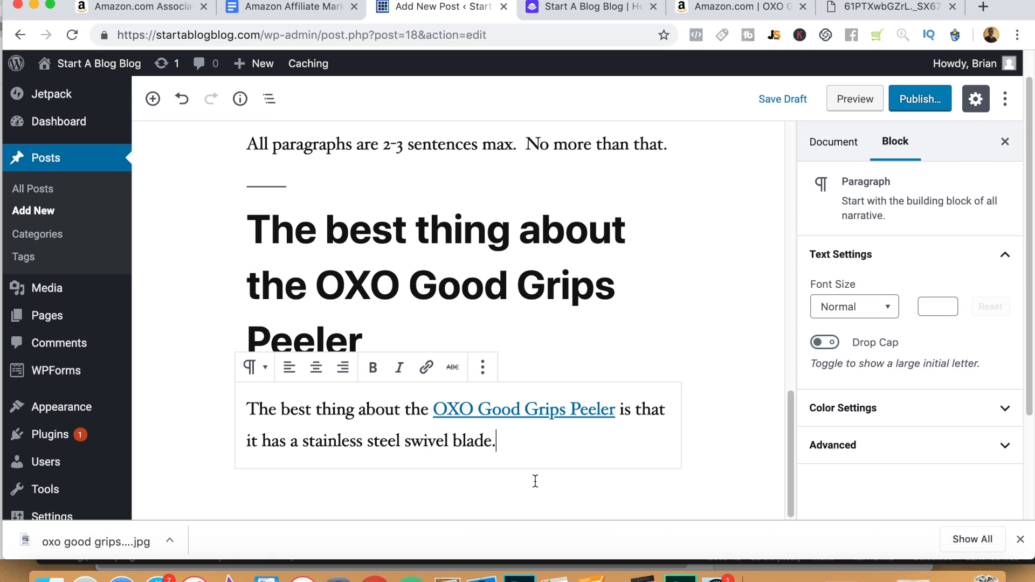
key(Return)
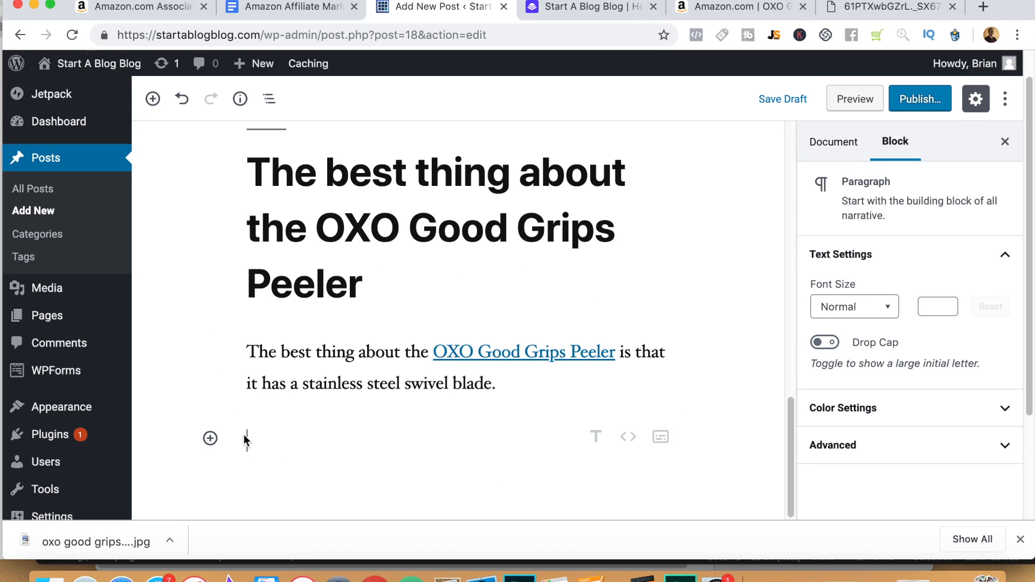
click(210, 439)
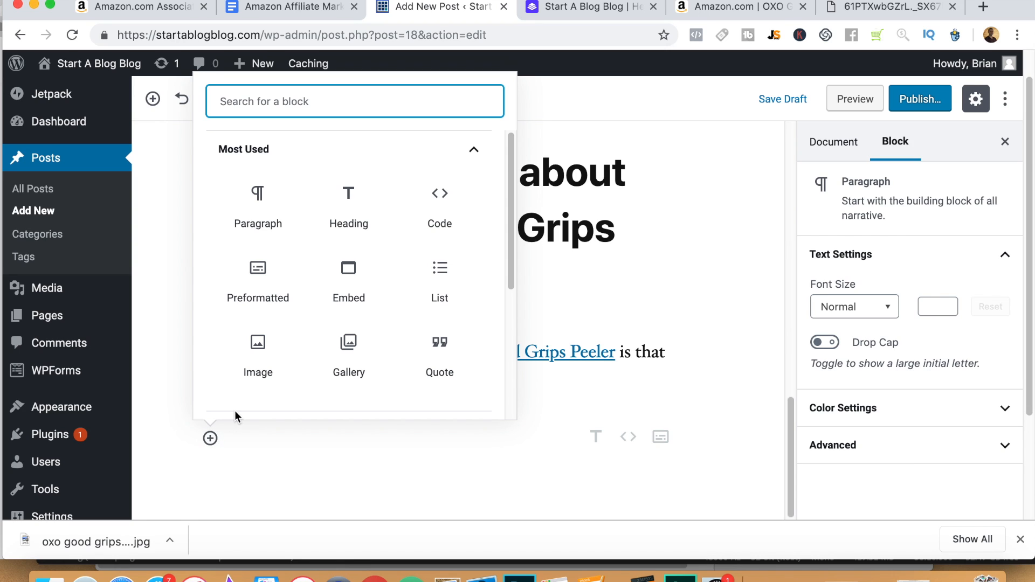
click(257, 368)
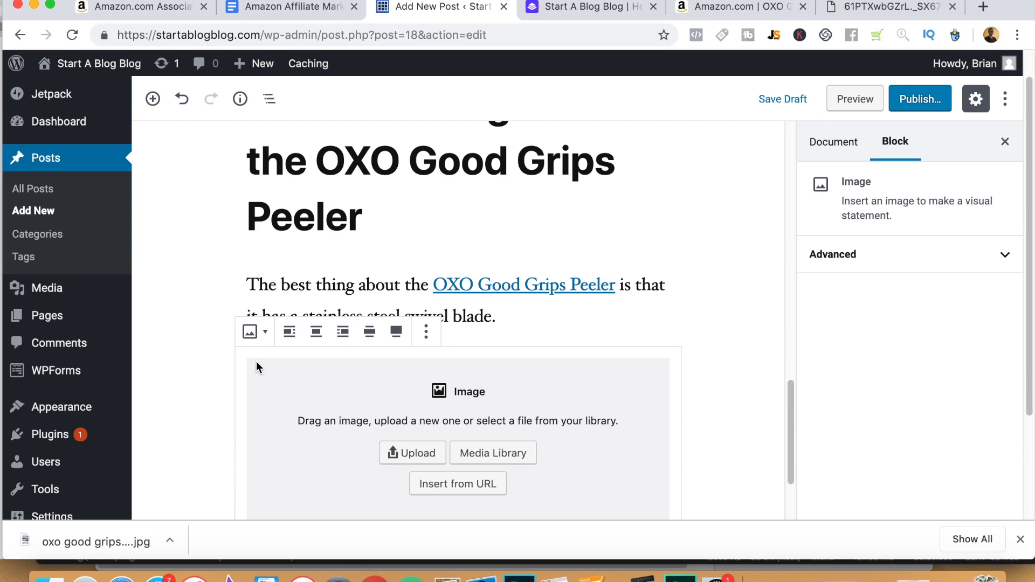
click(405, 454)
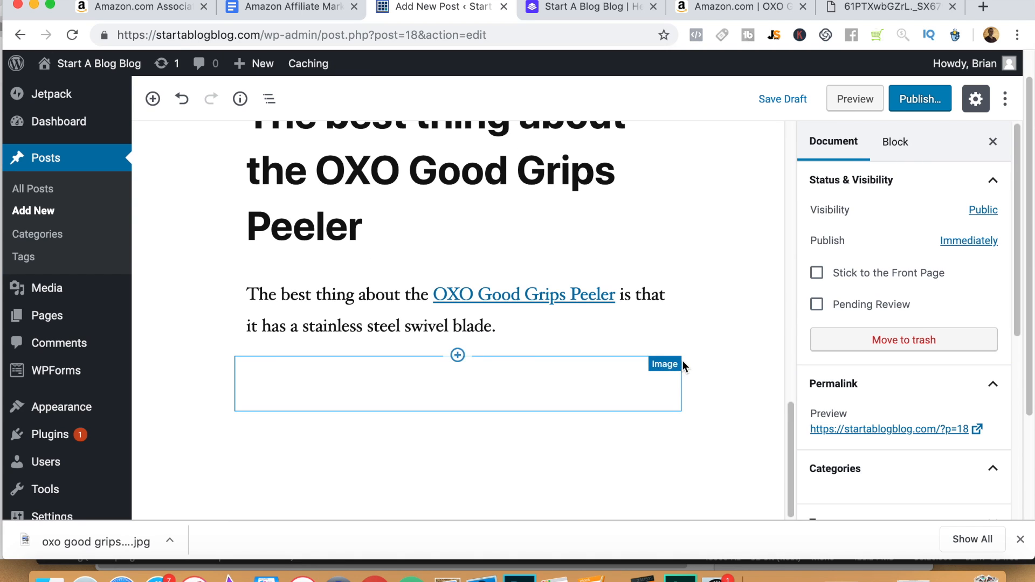
scroll(742, 335, down, 1)
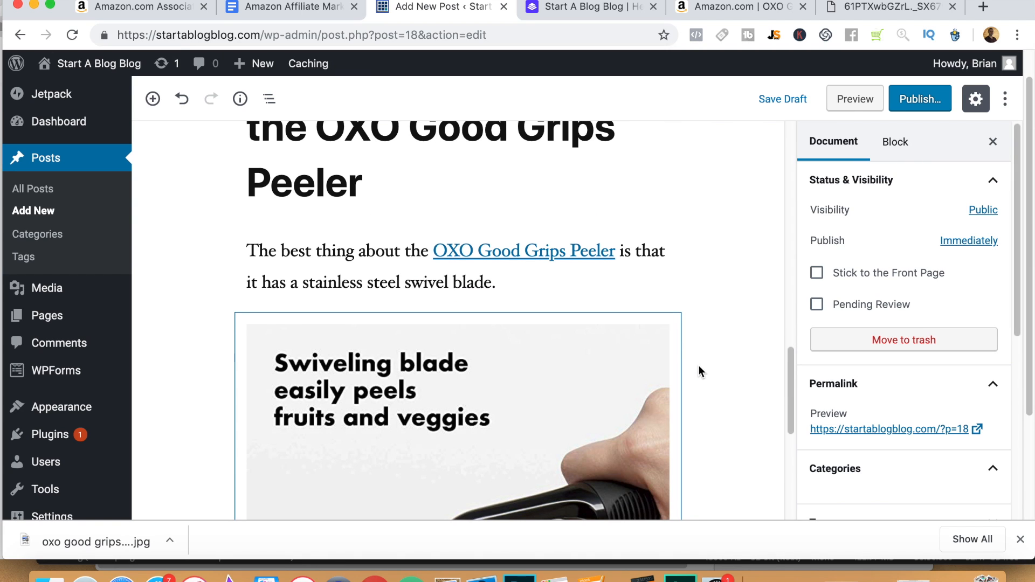
scroll(697, 364, down, 1)
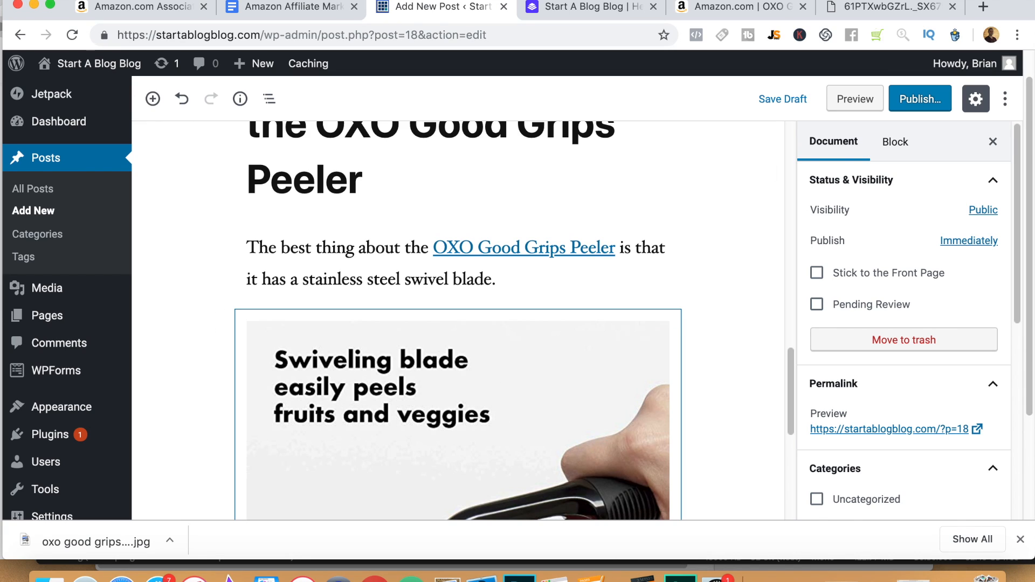
- Switch back to the peeler's Amazon product page to get its SiteStripe link
click(747, 8)
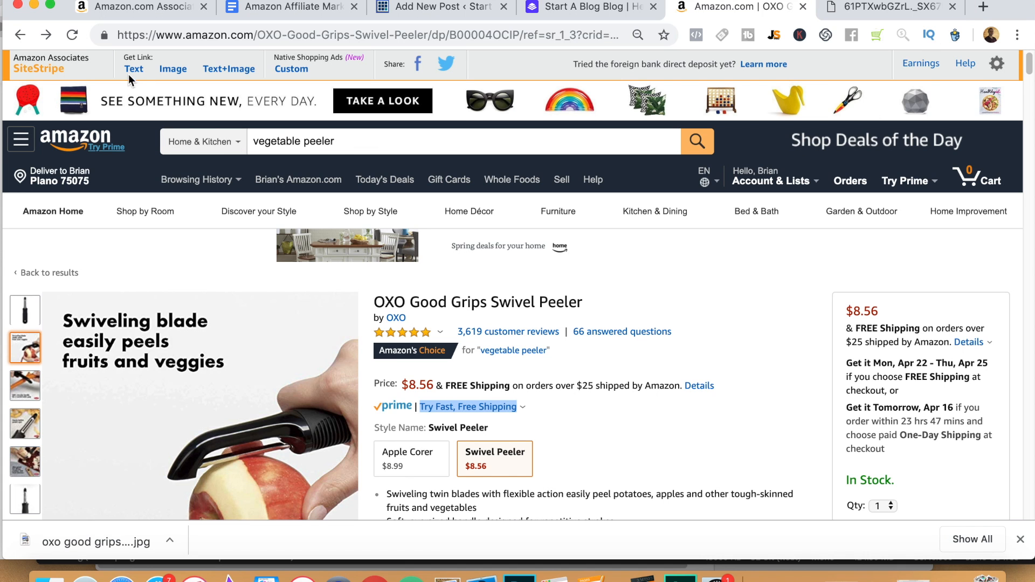
- Get the short affiliate text link for the OXO Good Grips Swivel Peeler, copy it, and switch to the WordPress post editor
click(133, 70)
key(super+c)
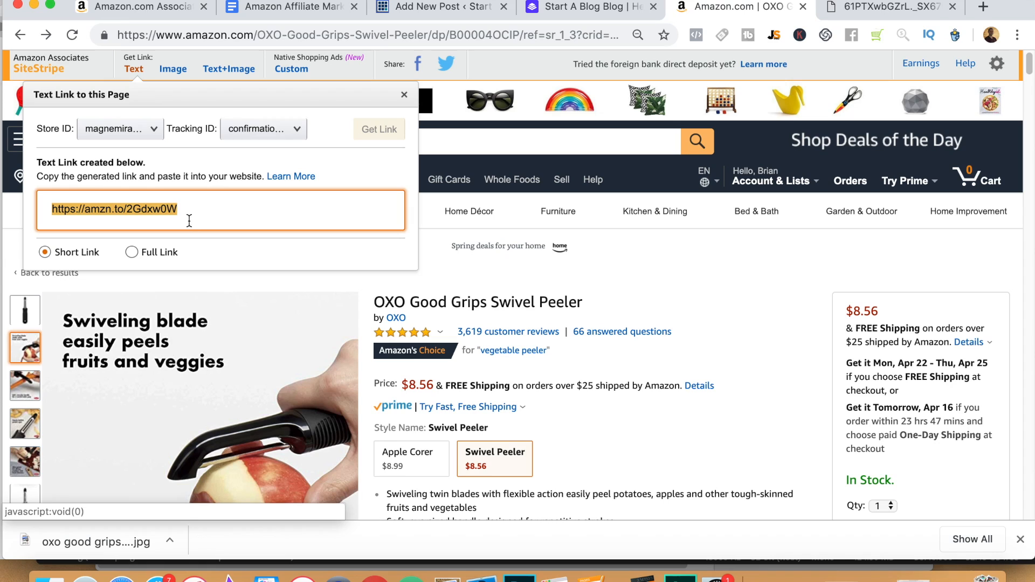
click(458, 17)
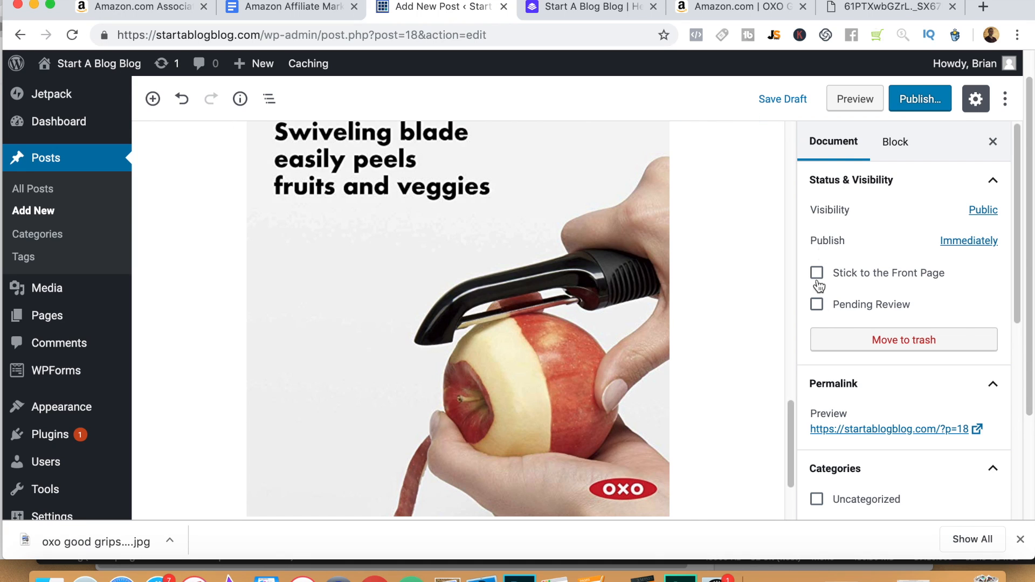
- Set the alt text of the apple-peeling image to "oxo good grips vegetable peeler"
click(522, 322)
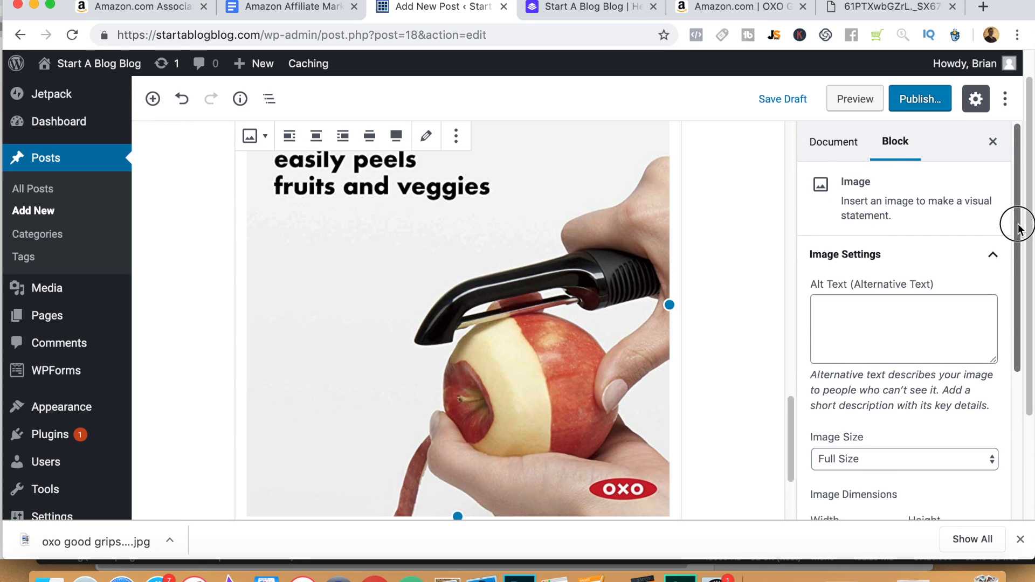
drag(1014, 224, 1019, 239)
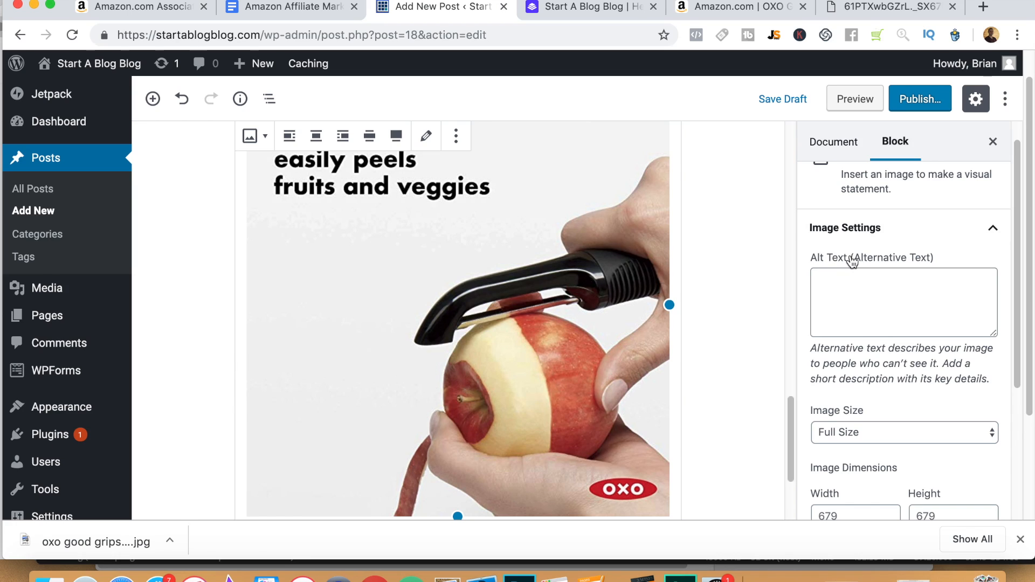
click(876, 289)
text(o)
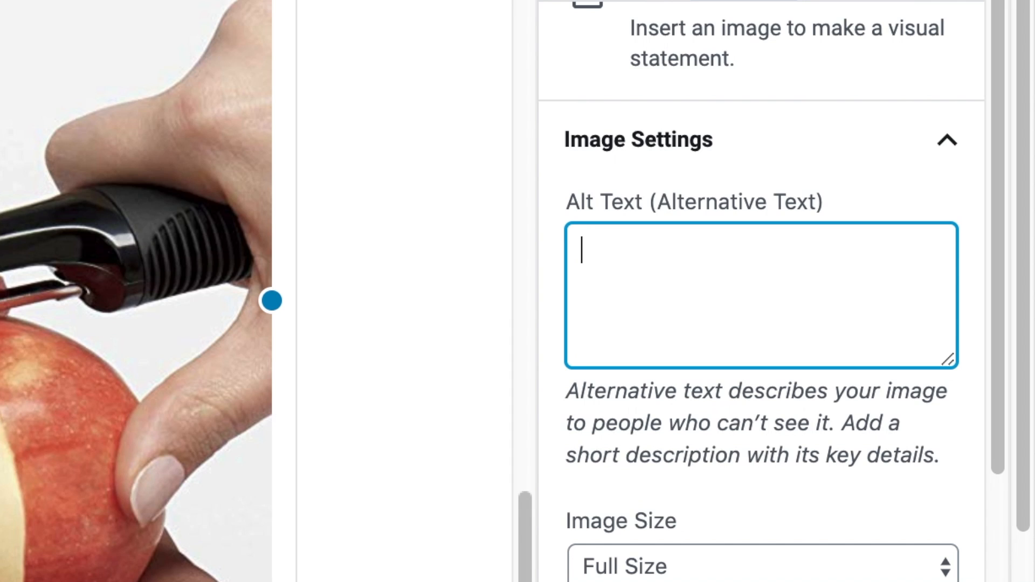
text(oxo good grip)
text(b)
key(BackSpace)
text(ps)
key(BackSpace)
key(BackSpace)
key(BackSpace)
text(ps vegetable peeler)
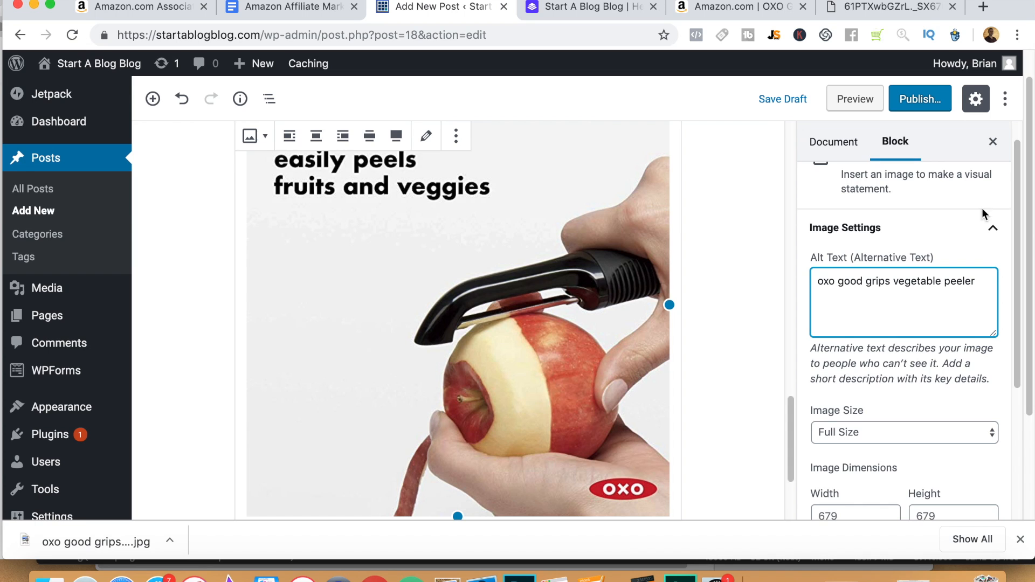
drag(1020, 275, 1018, 438)
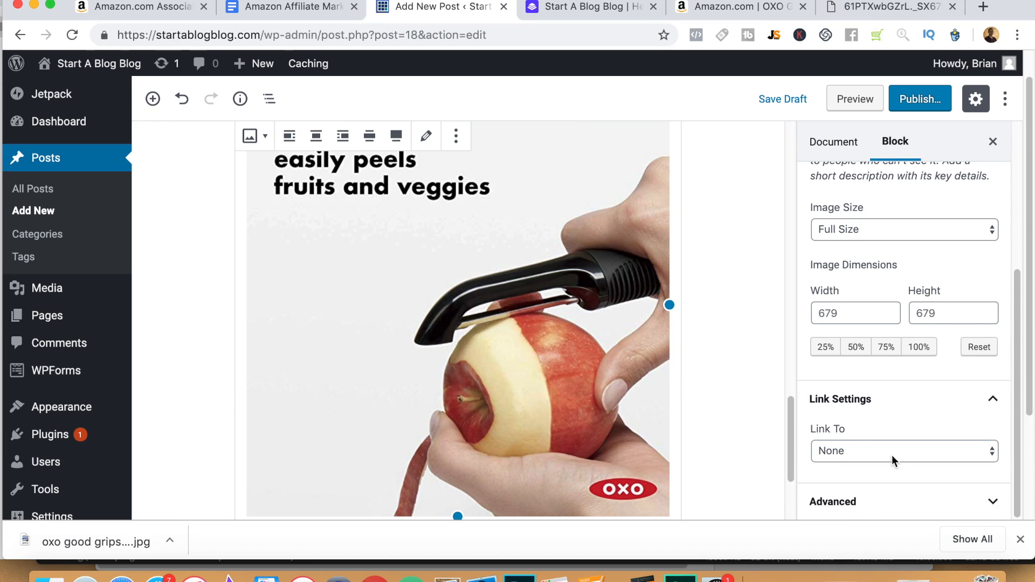
click(992, 455)
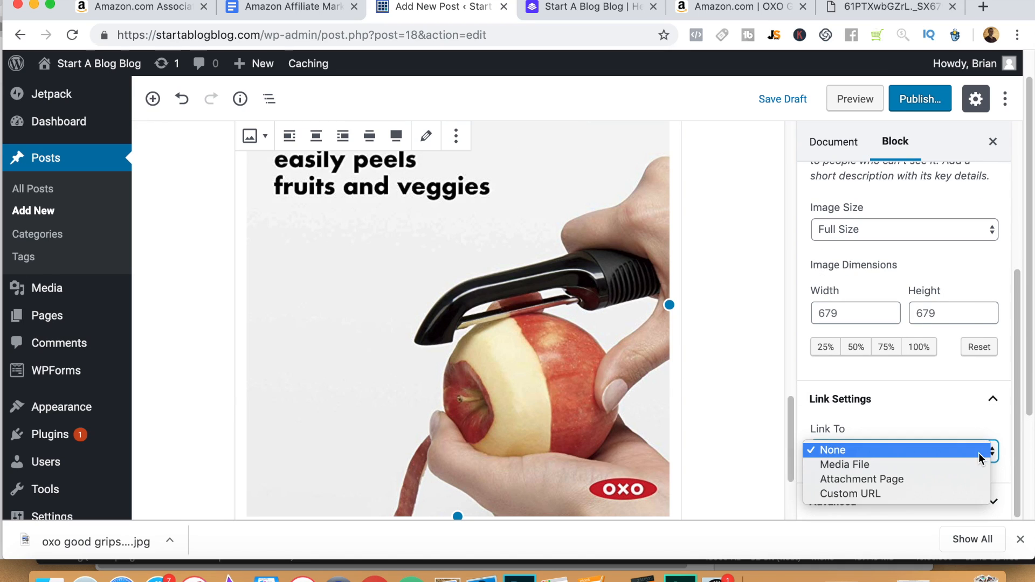
click(935, 490)
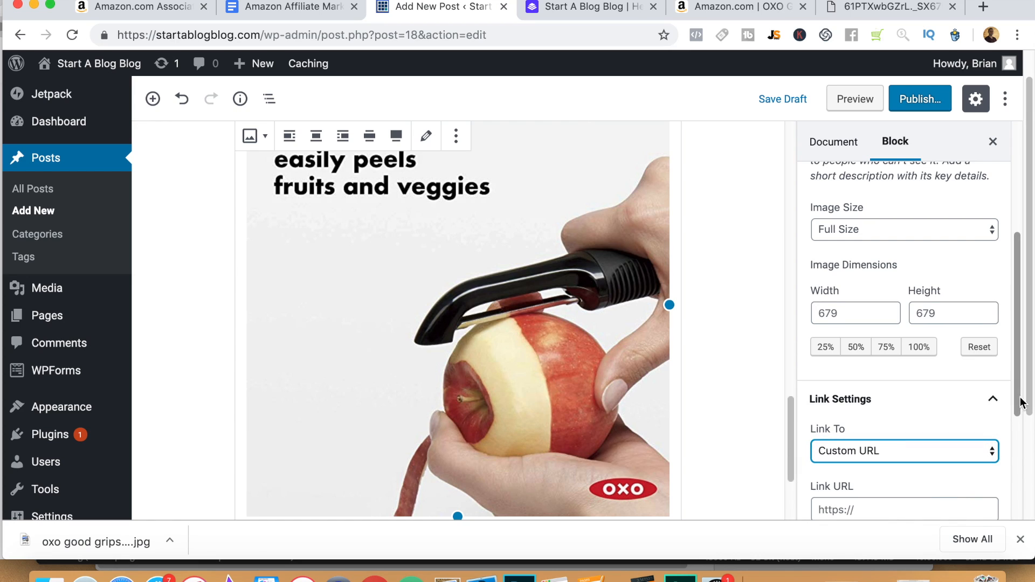
drag(1014, 401, 1011, 433)
click(890, 445)
key(super+v)
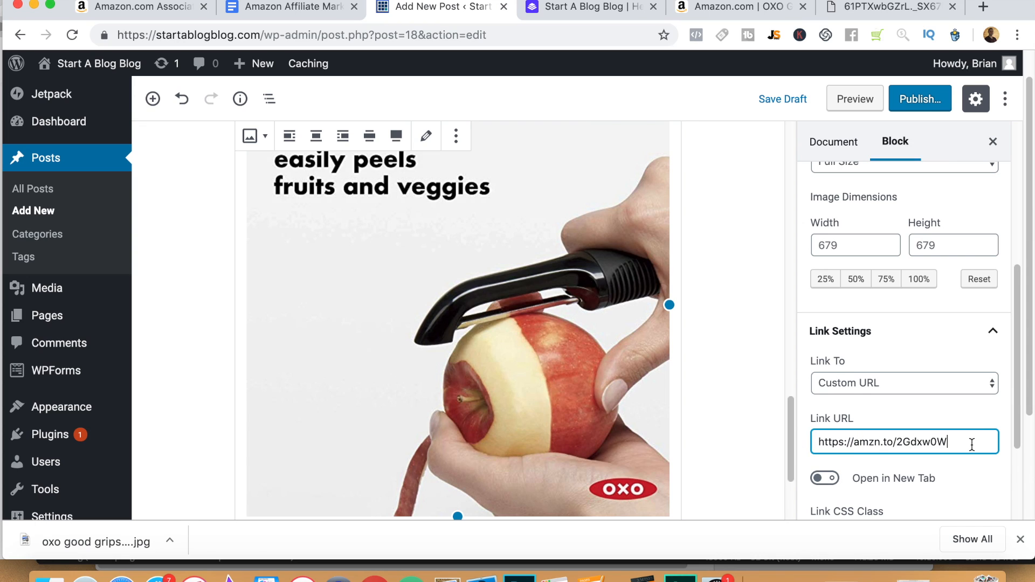
click(632, 241)
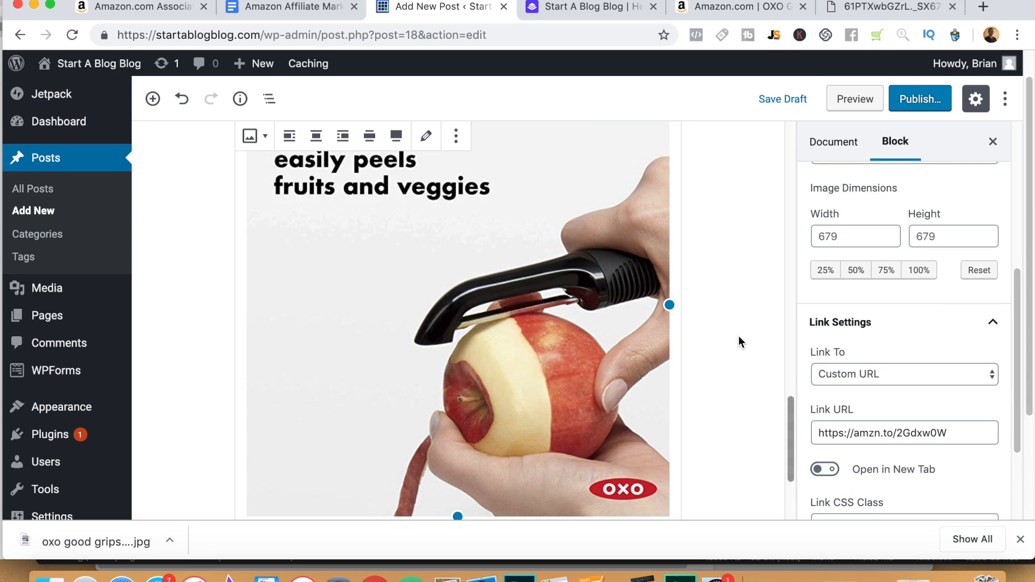
click(741, 389)
click(547, 307)
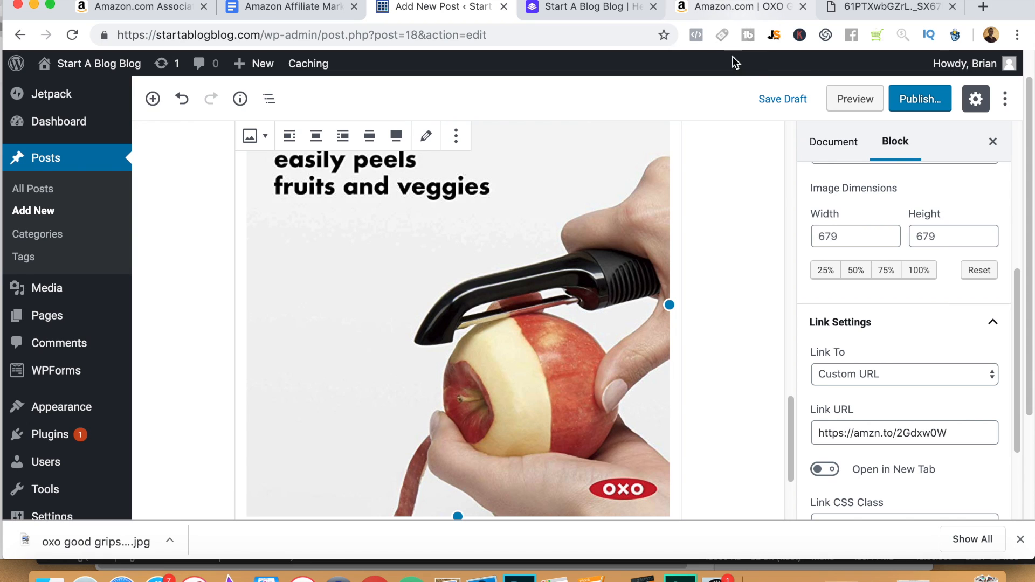
- Check the peeler's Amazon page, and review the earlier product image and the text above the apple-peeling image in the post
click(733, 10)
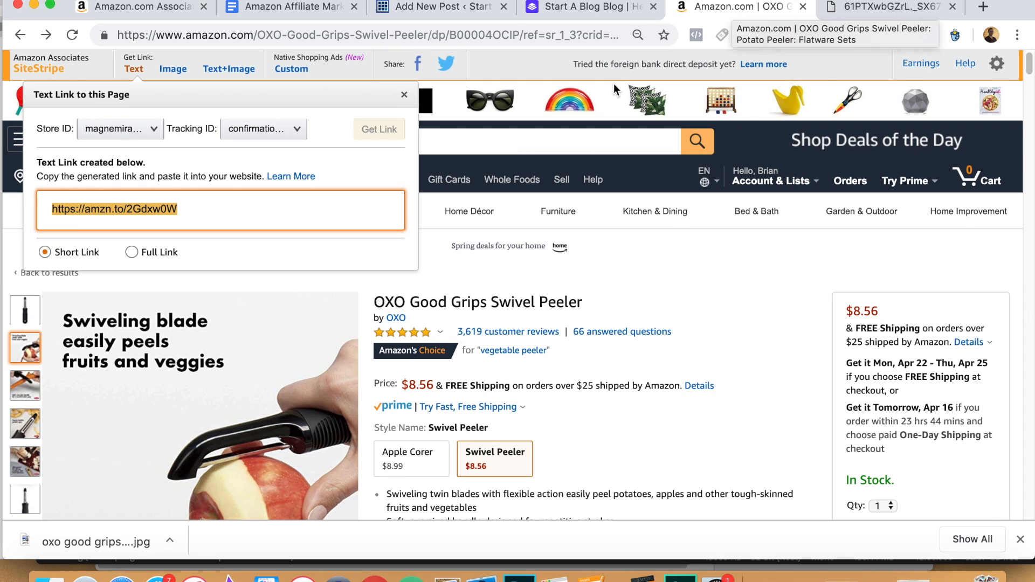
click(457, 12)
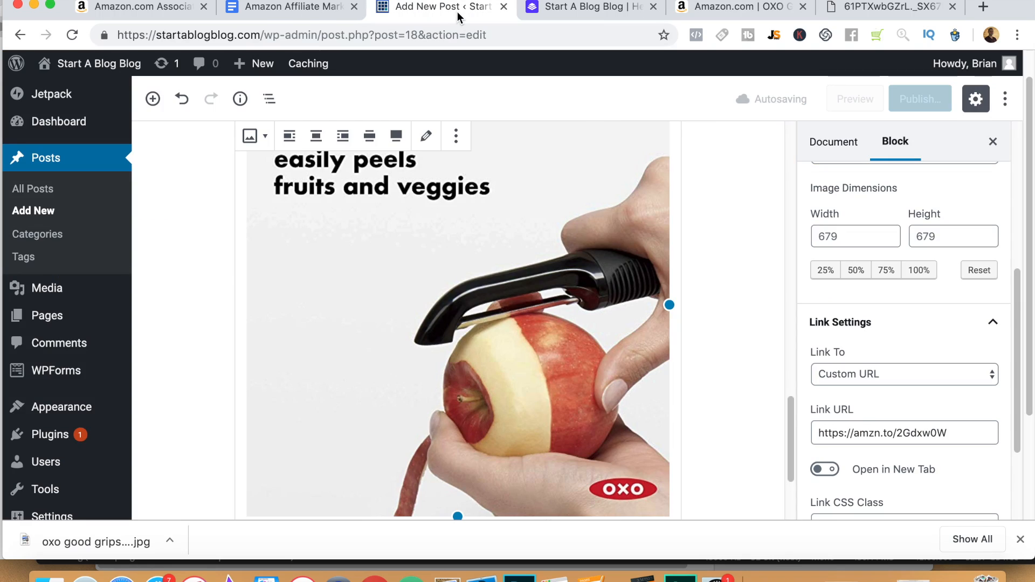
drag(791, 414, 784, 364)
scroll(264, 454, up, 10)
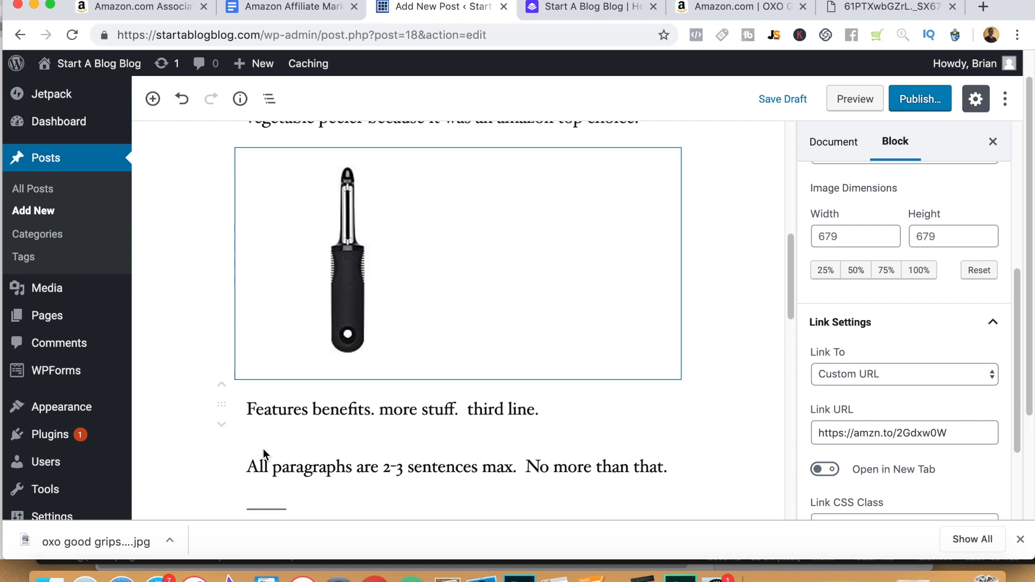
drag(792, 277, 781, 388)
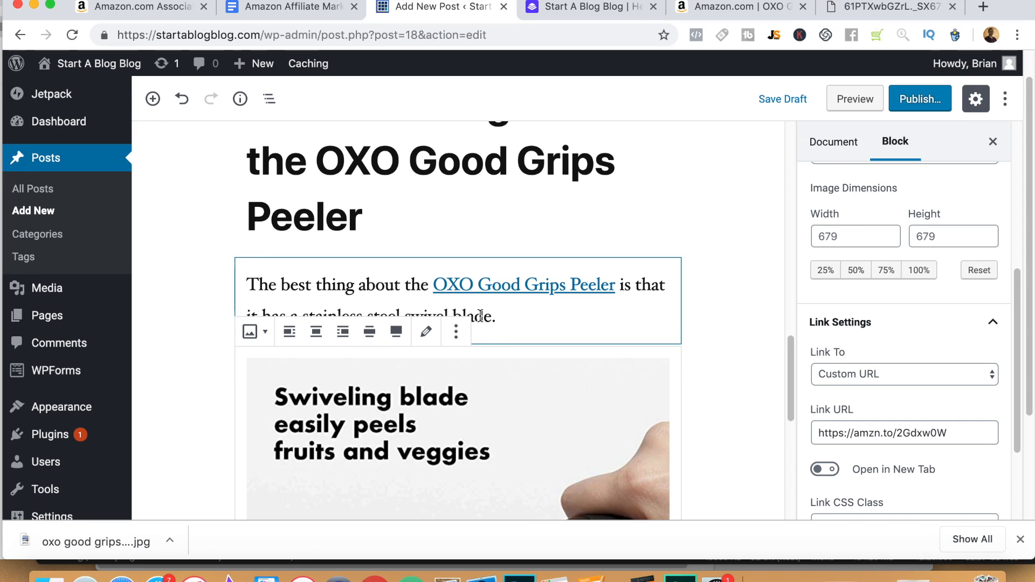
- Add a new block below the apple-peeling image and make it a paragraph instead of a heading
drag(791, 372, 793, 458)
click(690, 427)
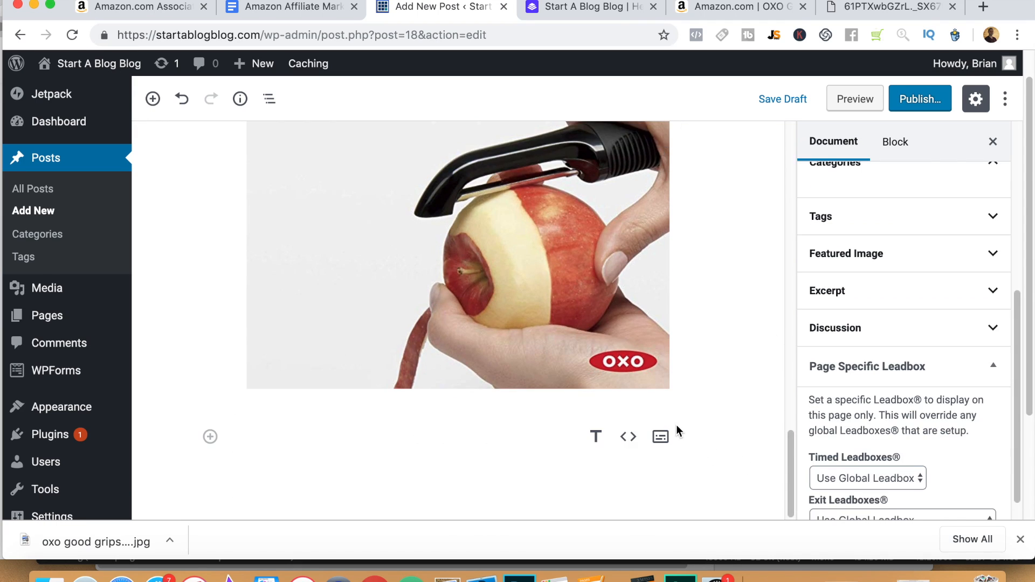
click(597, 438)
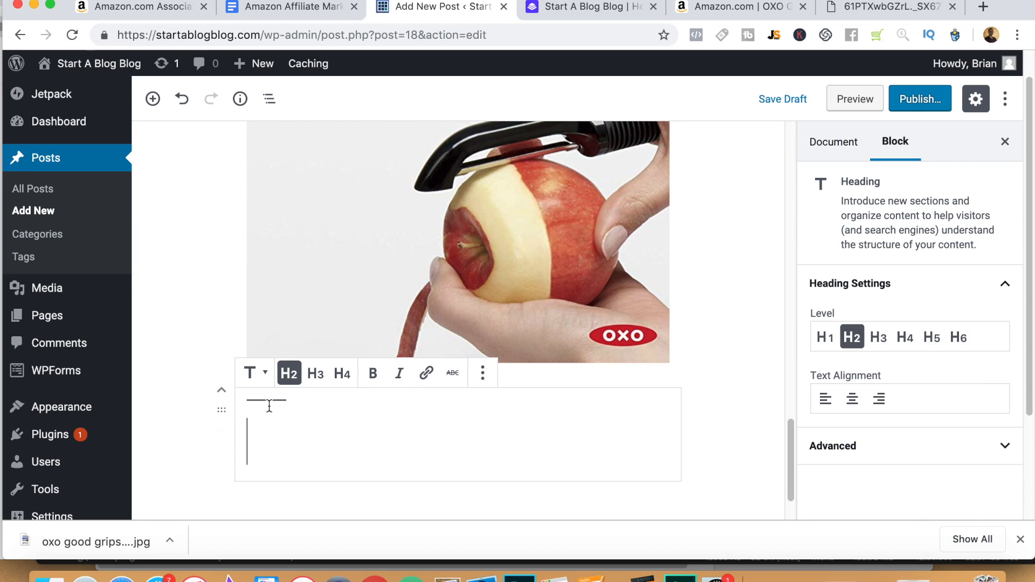
click(254, 373)
click(282, 299)
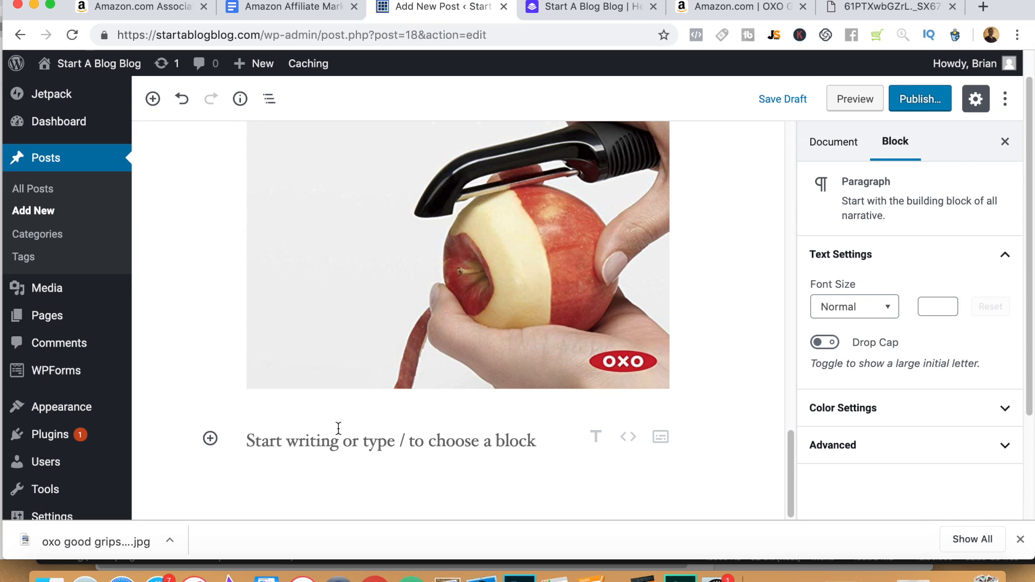
click(545, 447)
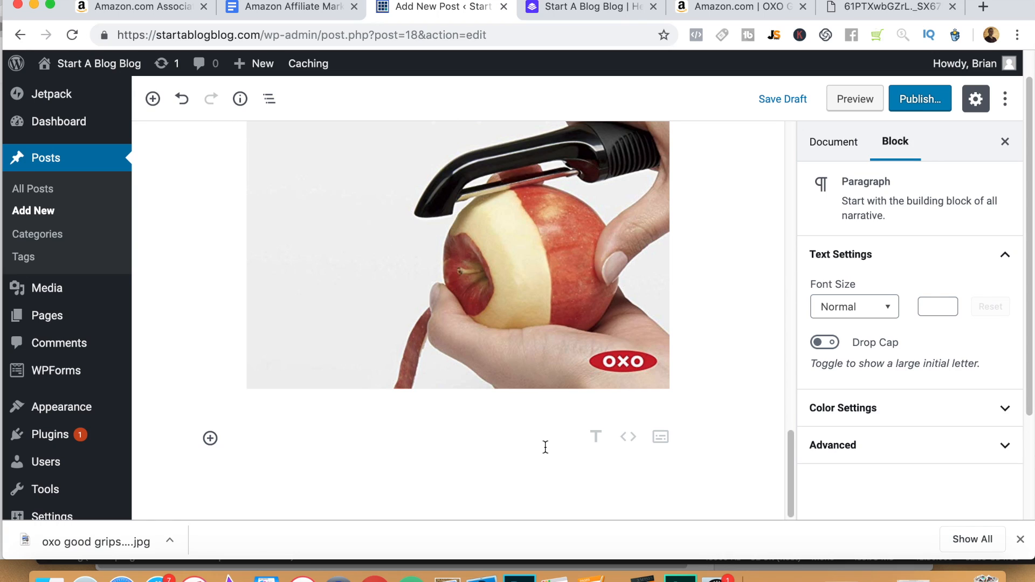
- Write two one-line paragraphs: "Stainless steel blade is sanitary." and "Swivel blade makes it easy to peel fruits like apples."
text(ST)
text(tainless s)
text(teel blad)
text(e is sani)
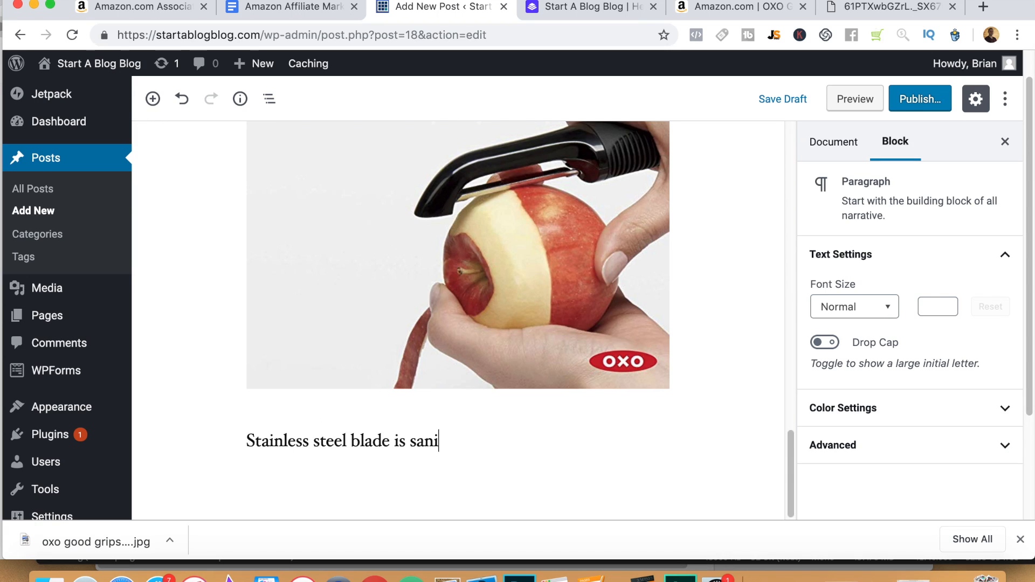
text(tary.)
key(Return)
text(Swivel blade )
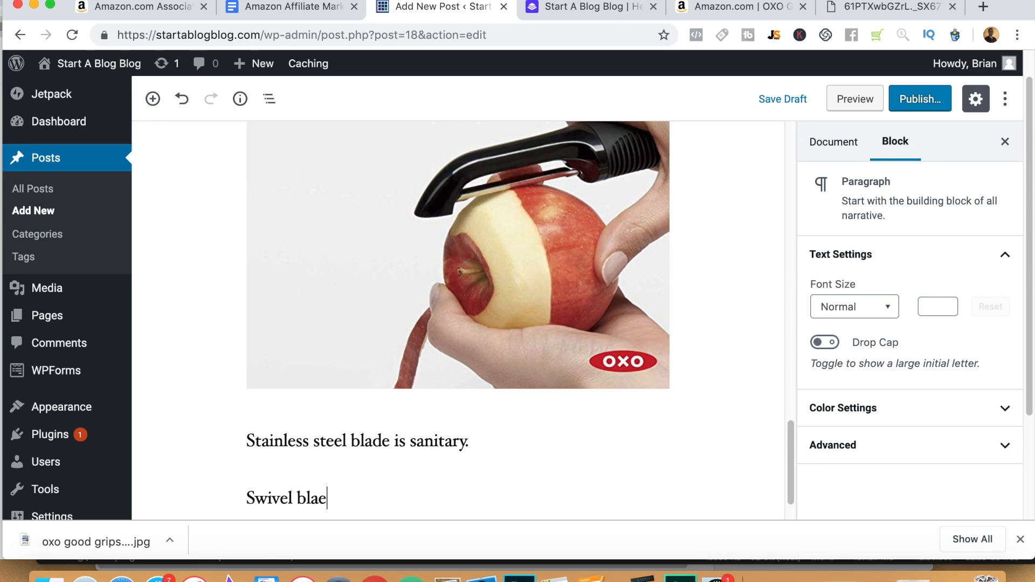
text(makes it easy to peel)
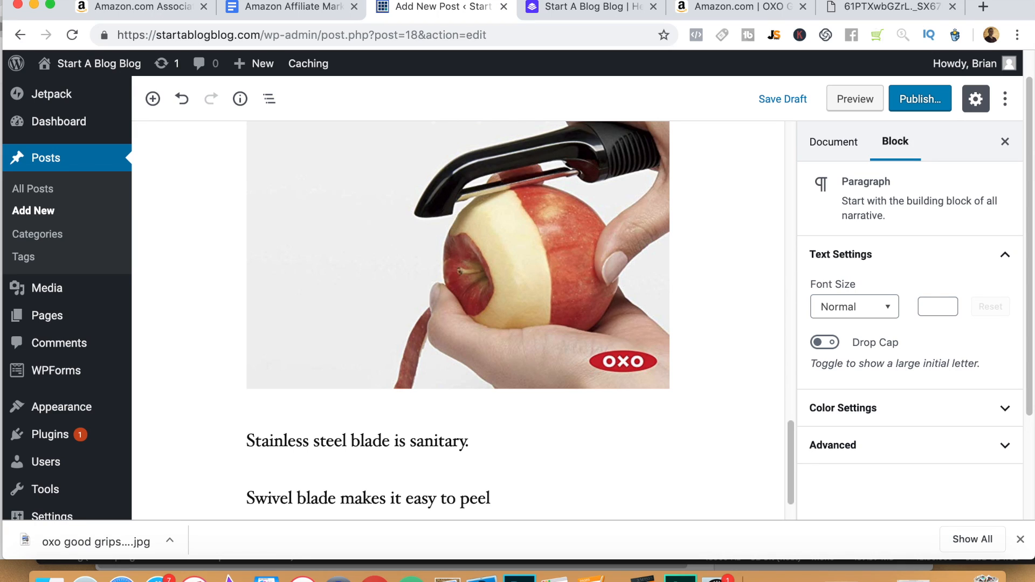
text( fruits like aplples.)
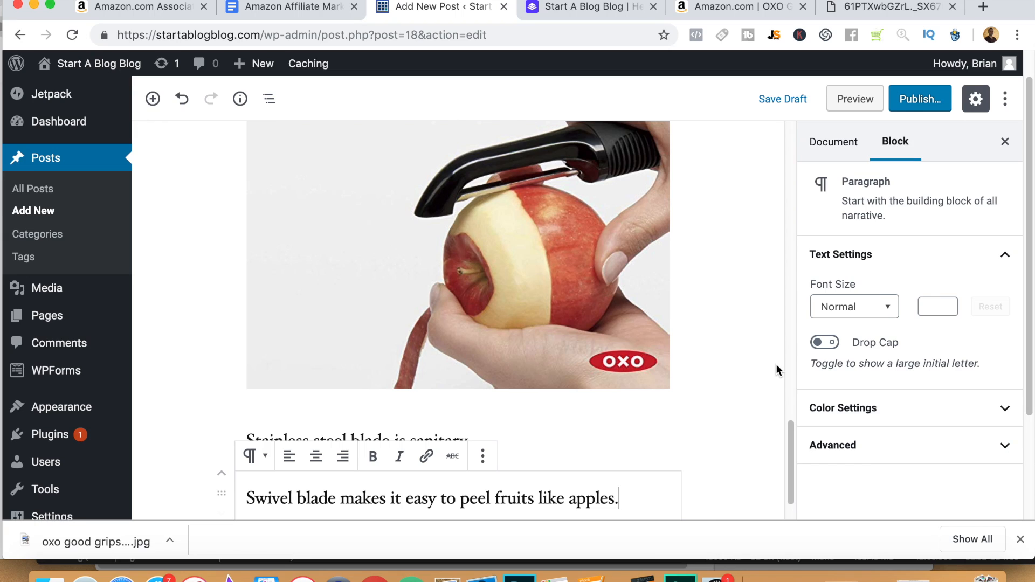
drag(791, 447, 795, 475)
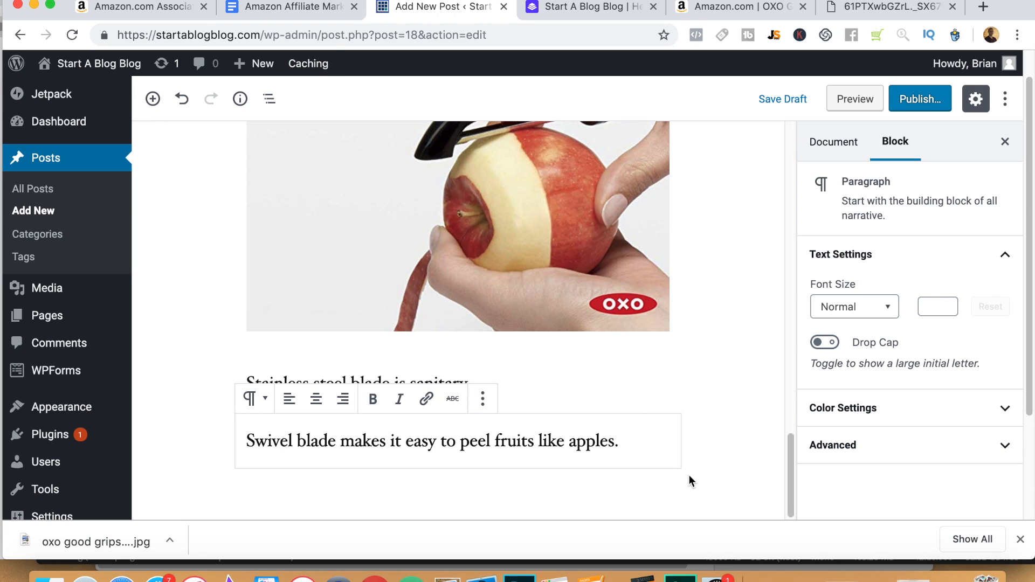
click(671, 478)
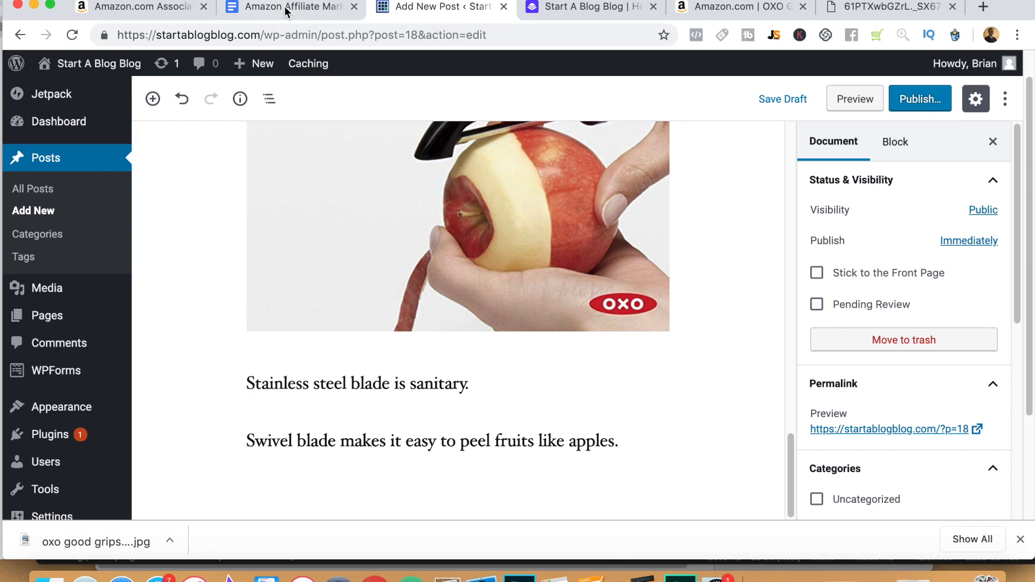
- Switch to the Amazon Affiliate Marketing Guide document and read the section "The Thing I Didn't Like About"
key(ctrl+shift+Tab)
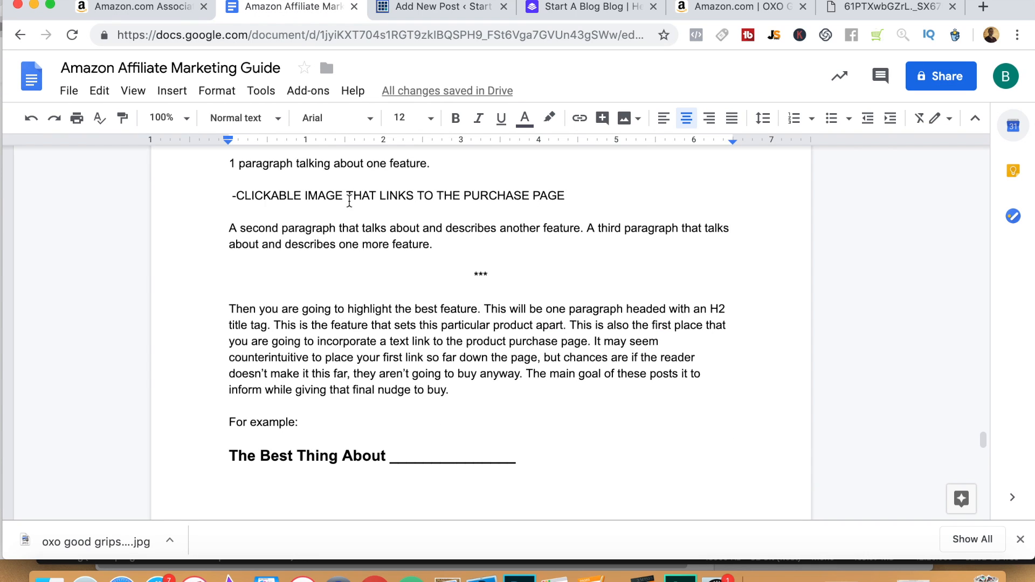
drag(984, 440, 983, 463)
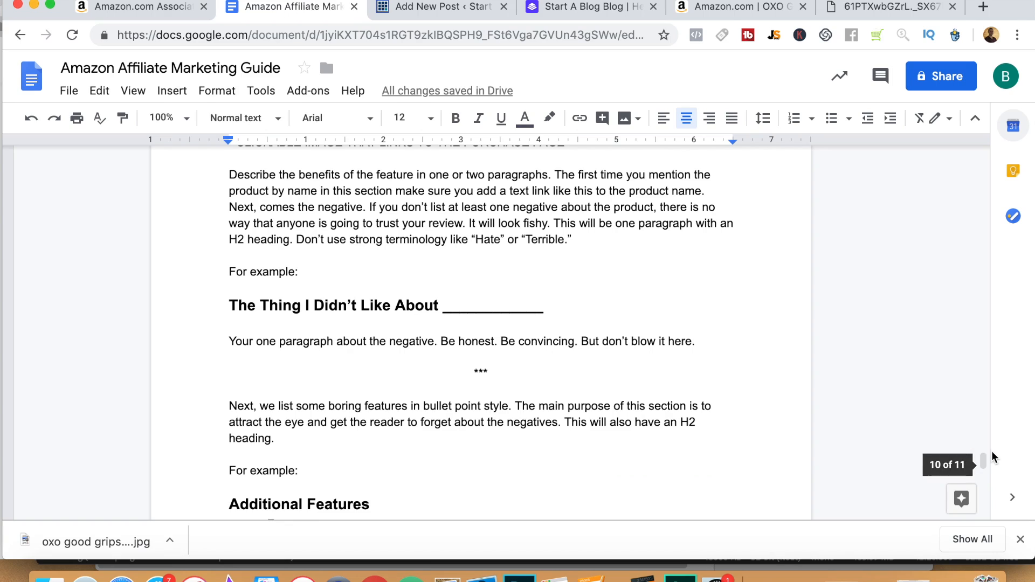
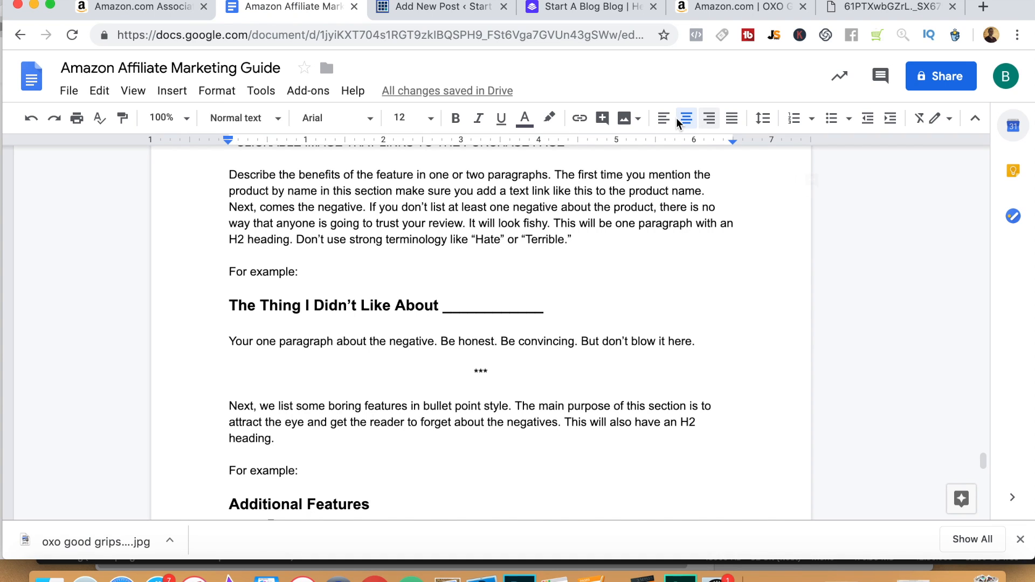
- Open the peeler's 3-star customer reviews on Amazon, examine the top critical review, and return to the WordPress post editor
click(716, 9)
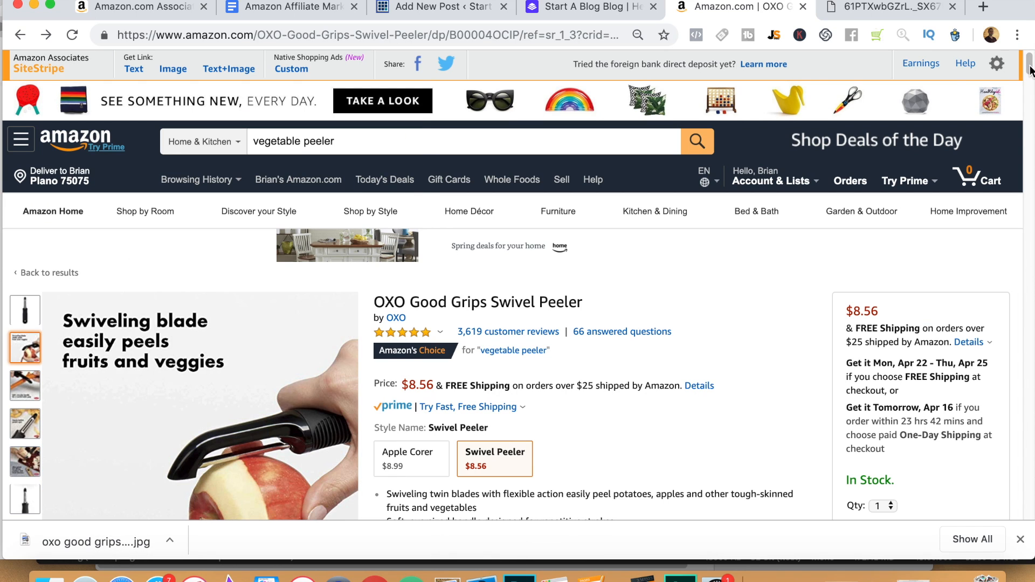
drag(1029, 64, 1030, 94)
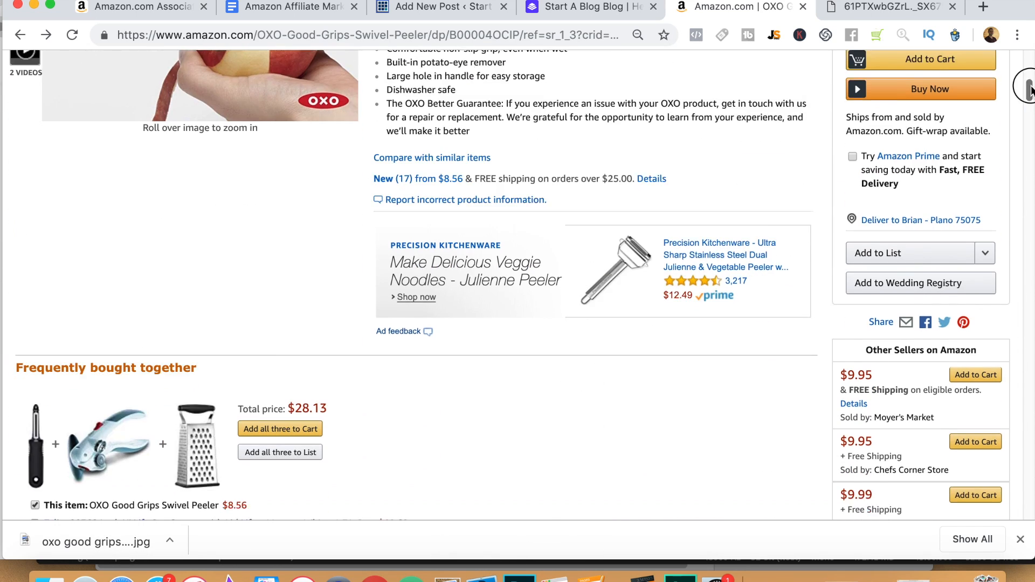
scroll(1024, 85, up, 15)
mouse_move(441, 294)
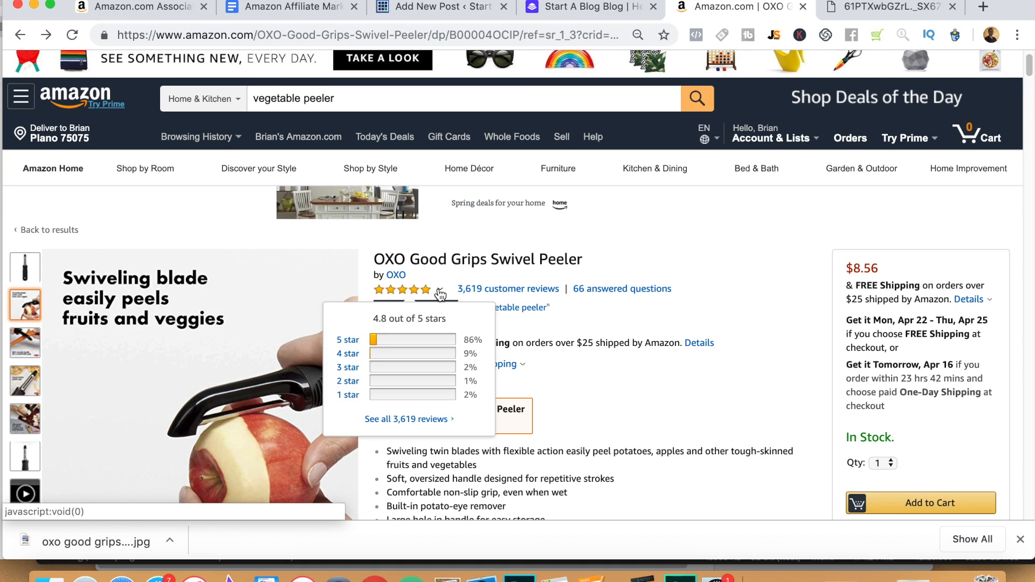
click(377, 374)
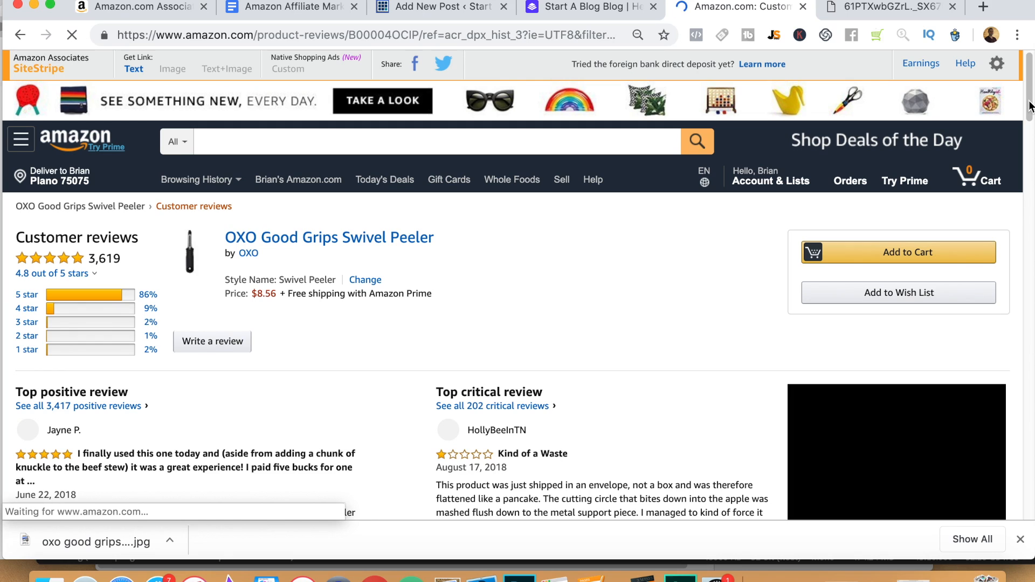
drag(1029, 106, 1030, 129)
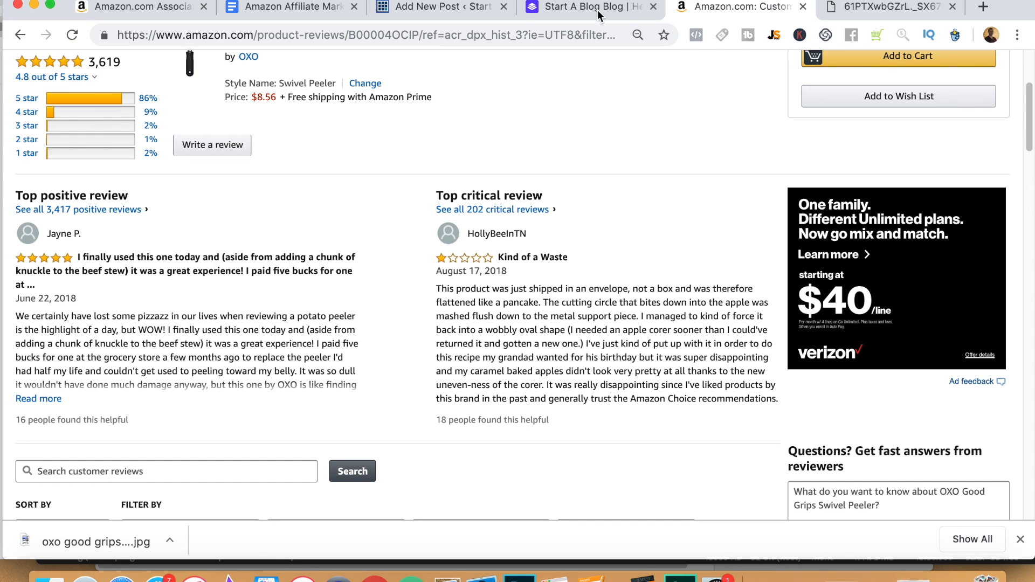
click(429, 7)
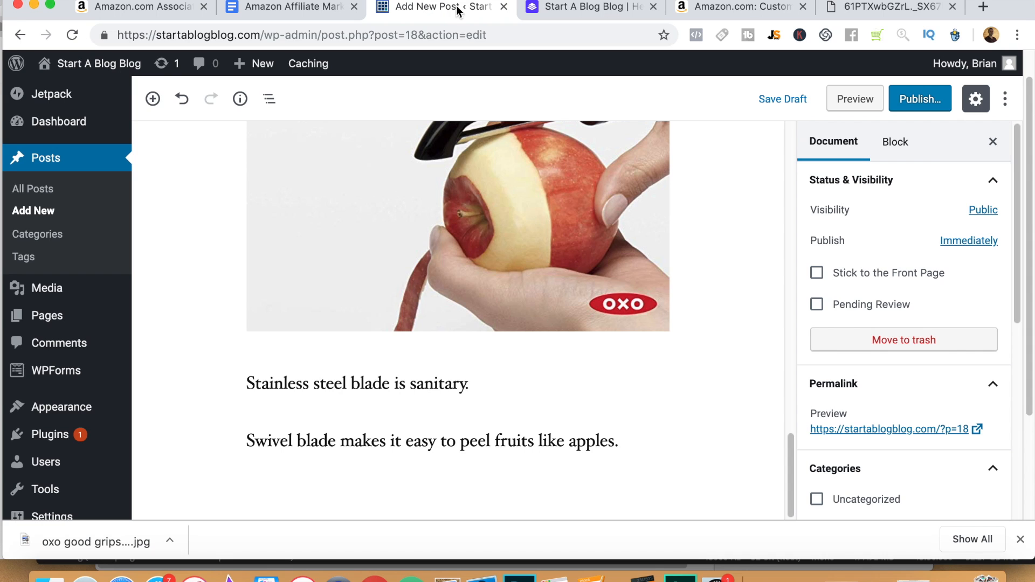
- Add an H2 heading below the swivel blade paragraph reading "The one thing I didn't like about the OXO Good Grips Peeler"
click(641, 446)
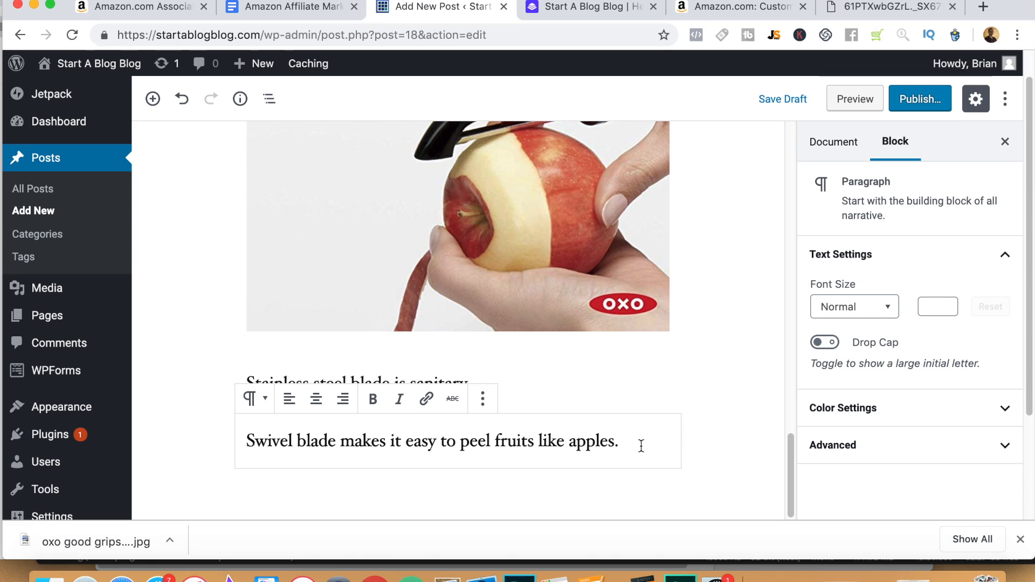
click(611, 468)
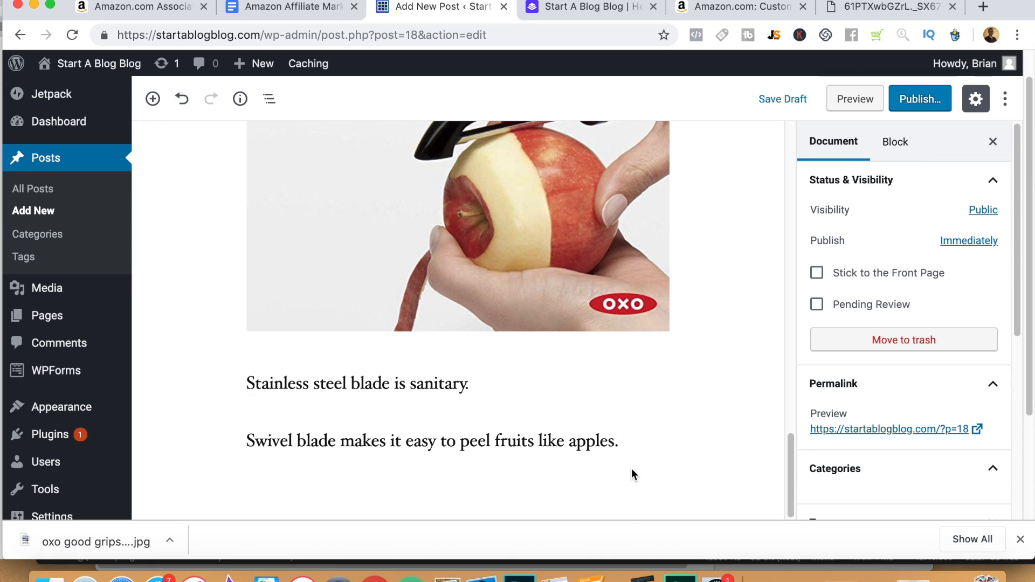
text(The one thing)
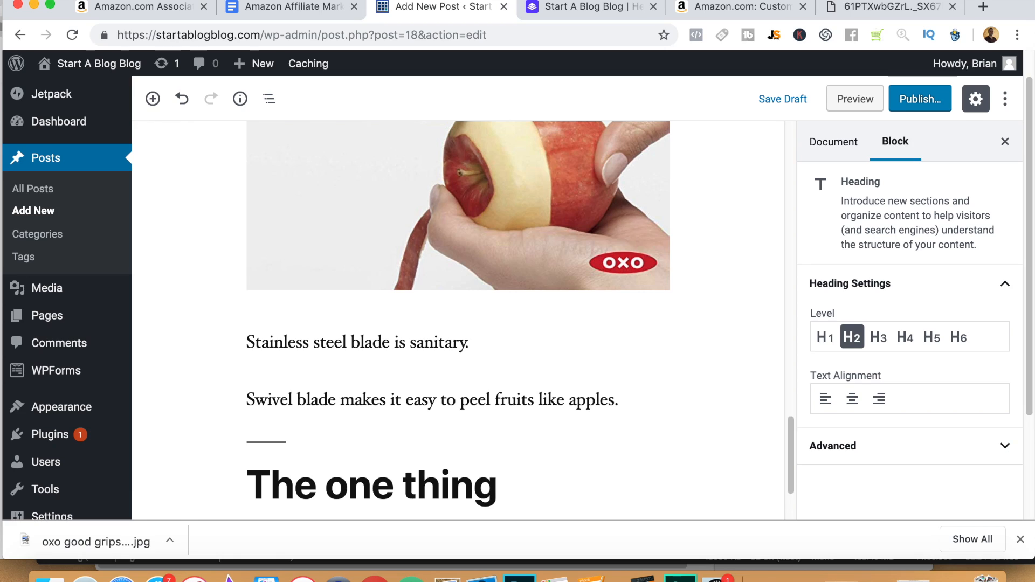
text(I didn't like about the X)
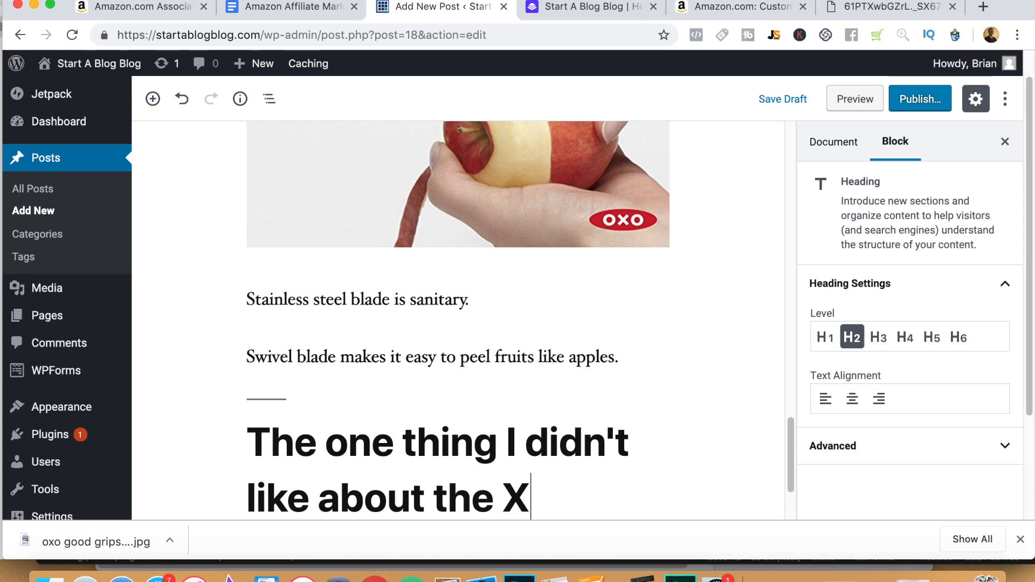
key(BackSpace)
text(o)
key(BackSpace)
text(OXO Goo)
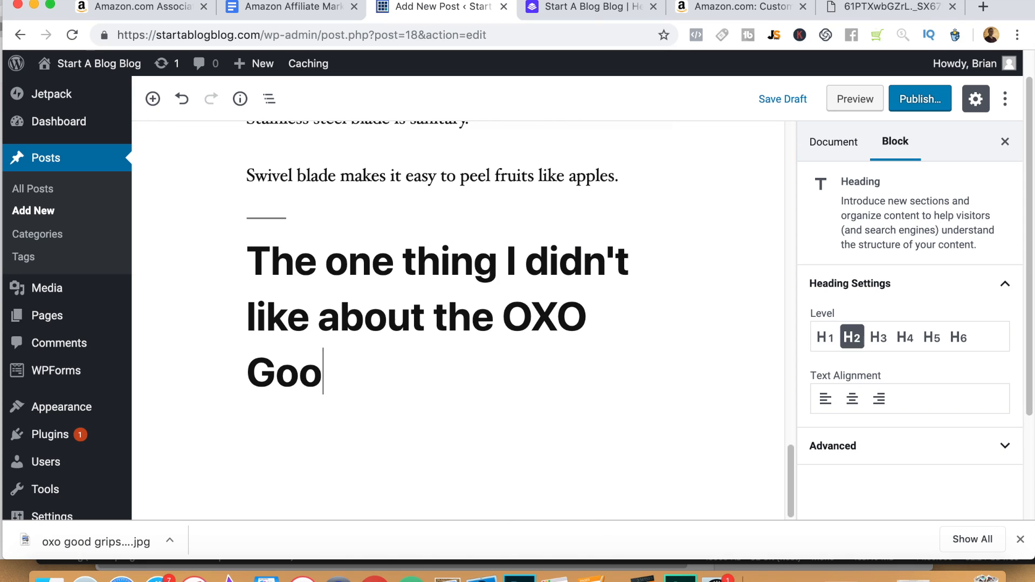
text(d Grips Pee)
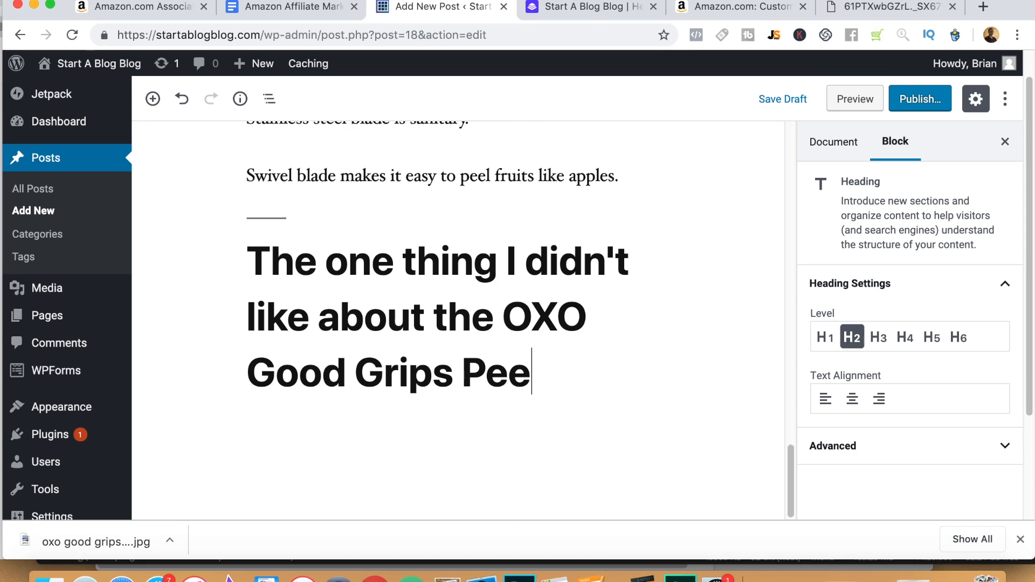
text(ler)
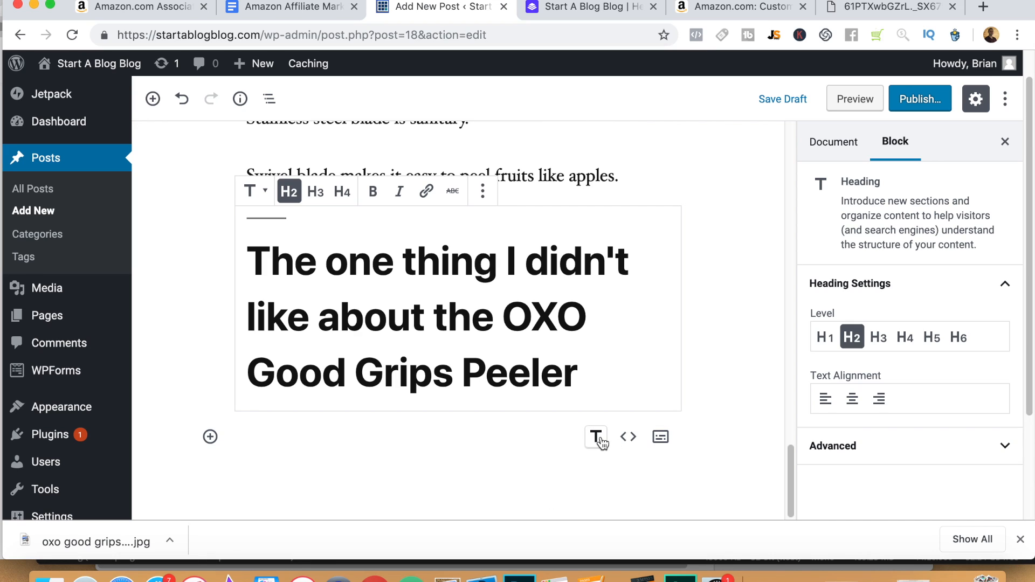
- Add a paragraph reading "Apple corer feature" under the new heading, correcting the misspelled first word
click(597, 439)
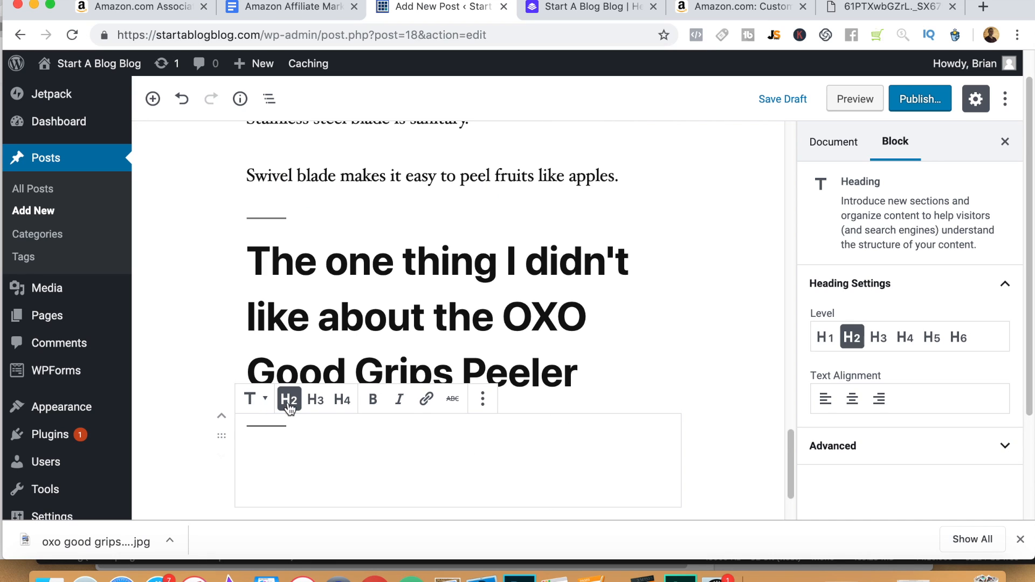
click(255, 399)
click(264, 331)
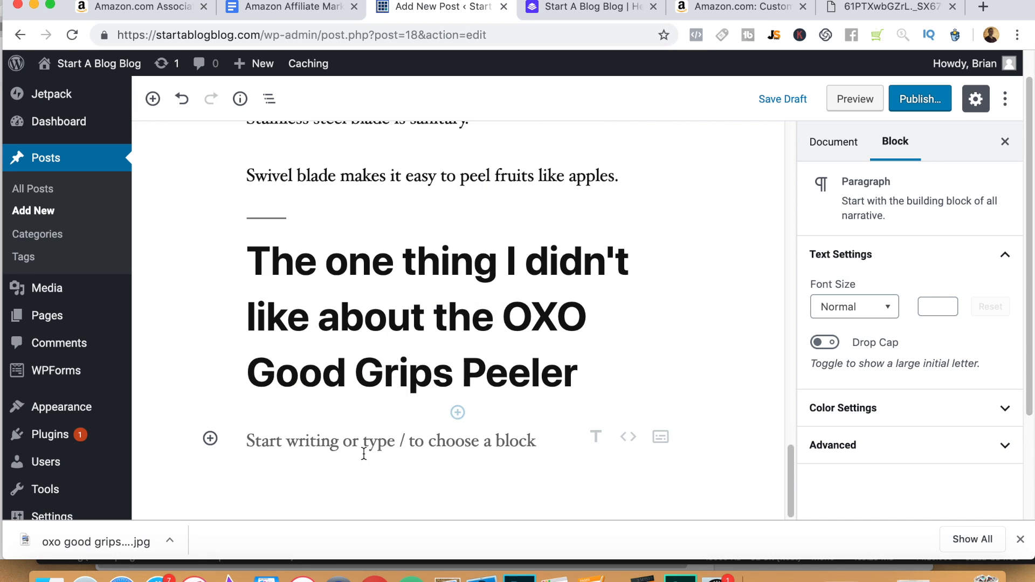
text(A)
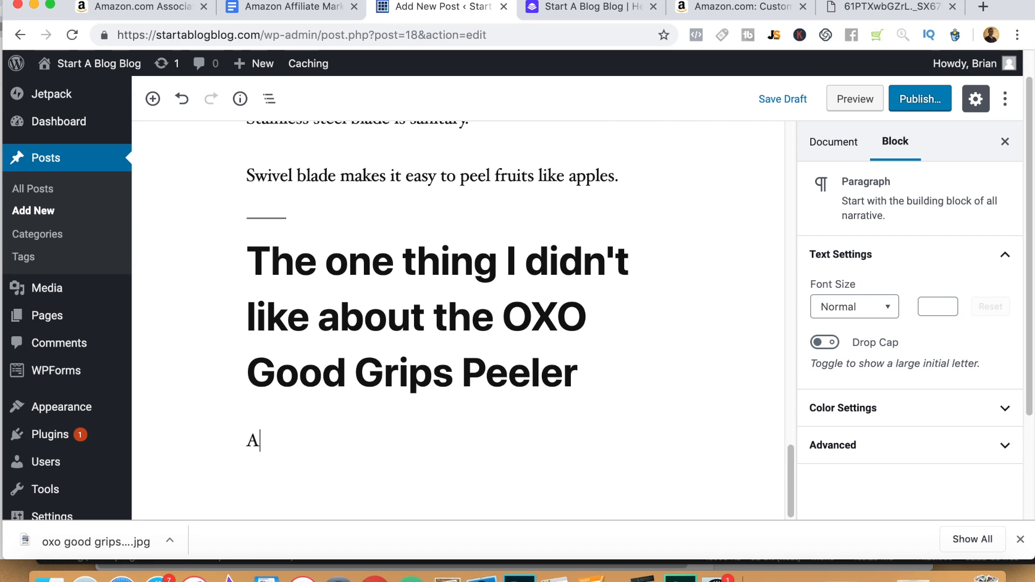
text(ppple corer feature)
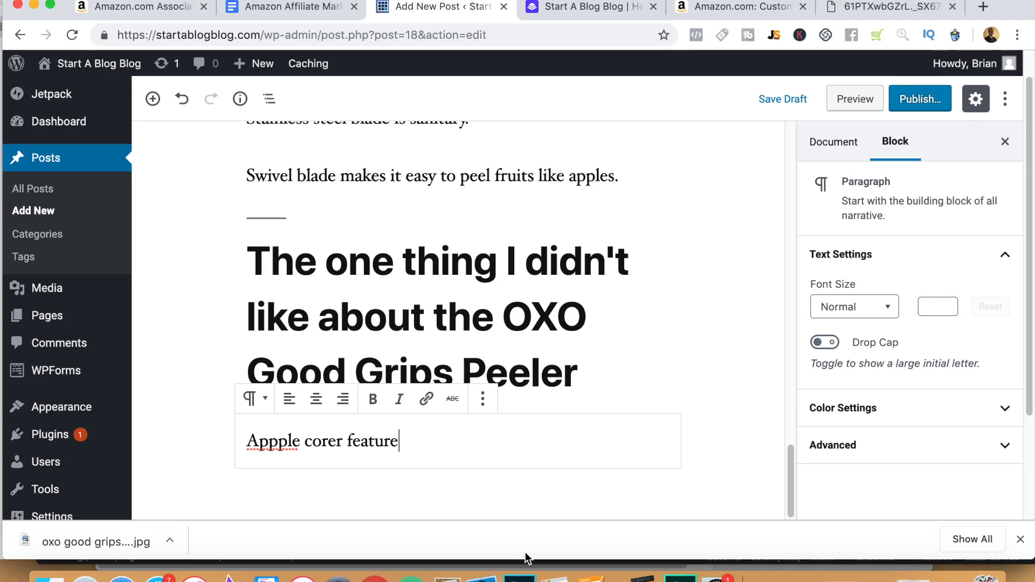
right_click(276, 441)
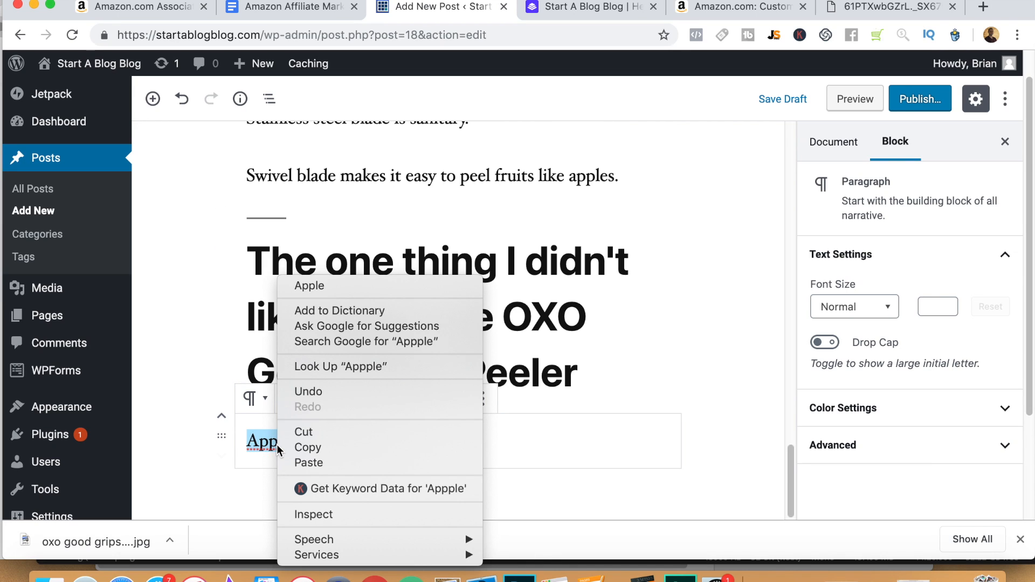
click(310, 286)
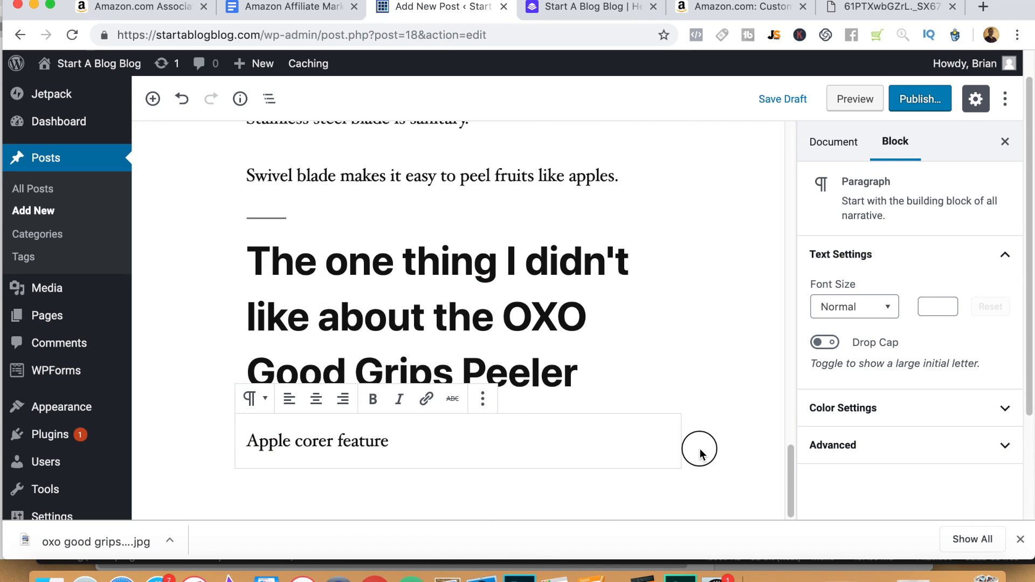
- Consult the Amazon Affiliate Marketing Guide's next section and add an H2 heading "Additional Features" below the apple corer paragraph in the post
key(ctrl+shift+Tab)
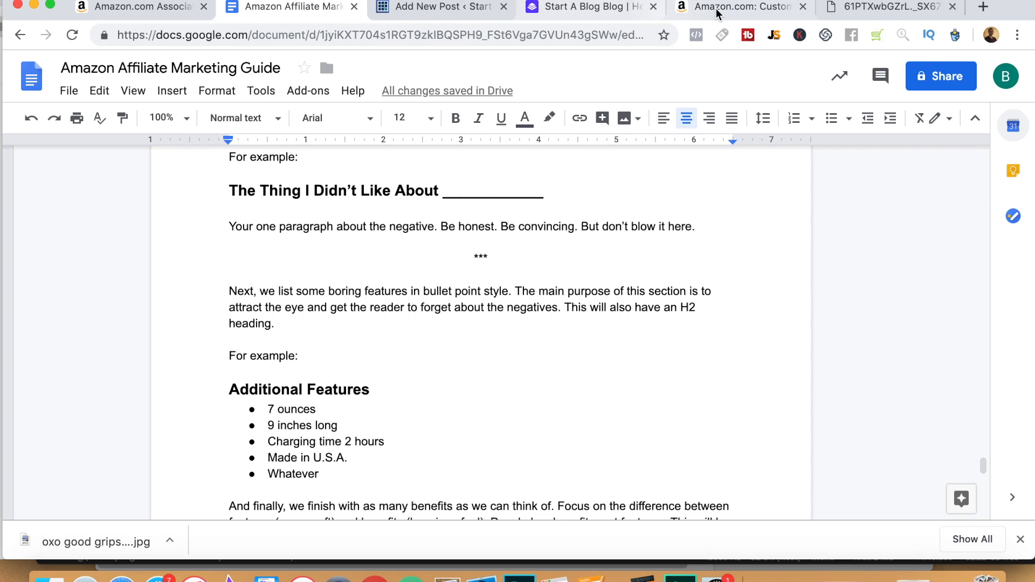
key(ctrl+Tab)
click(620, 477)
click(499, 453)
key(Return)
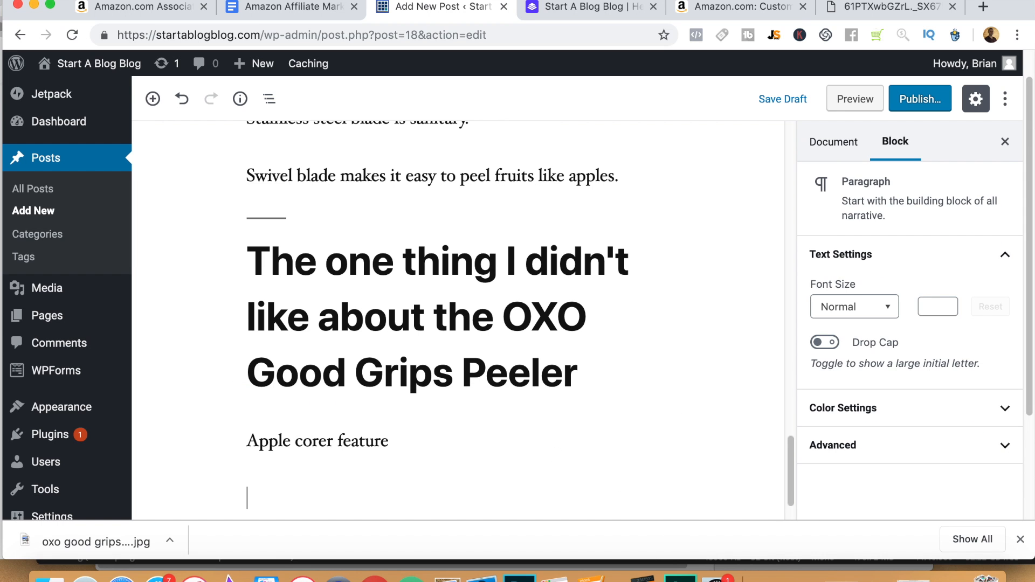
click(595, 494)
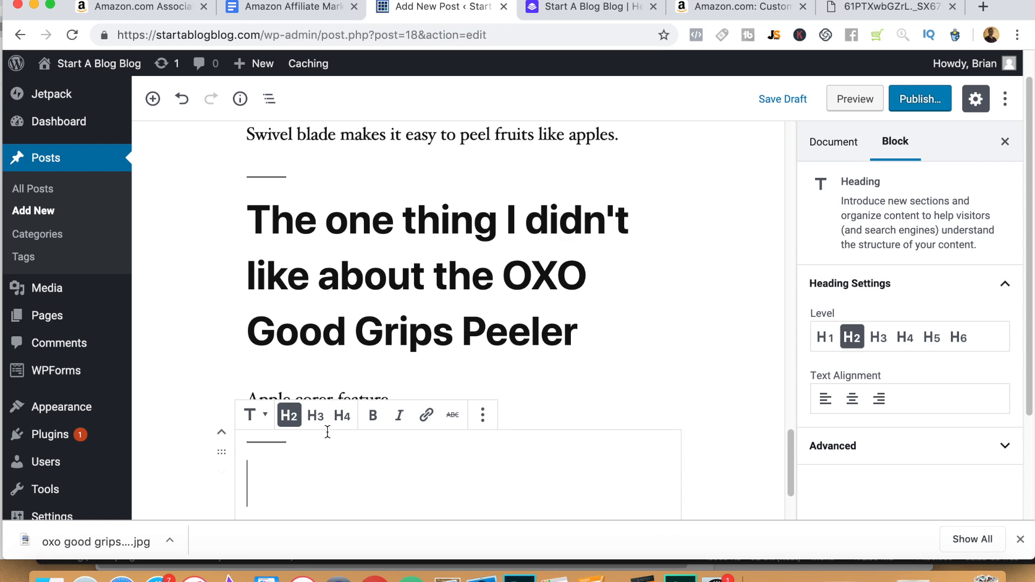
text(Addit)
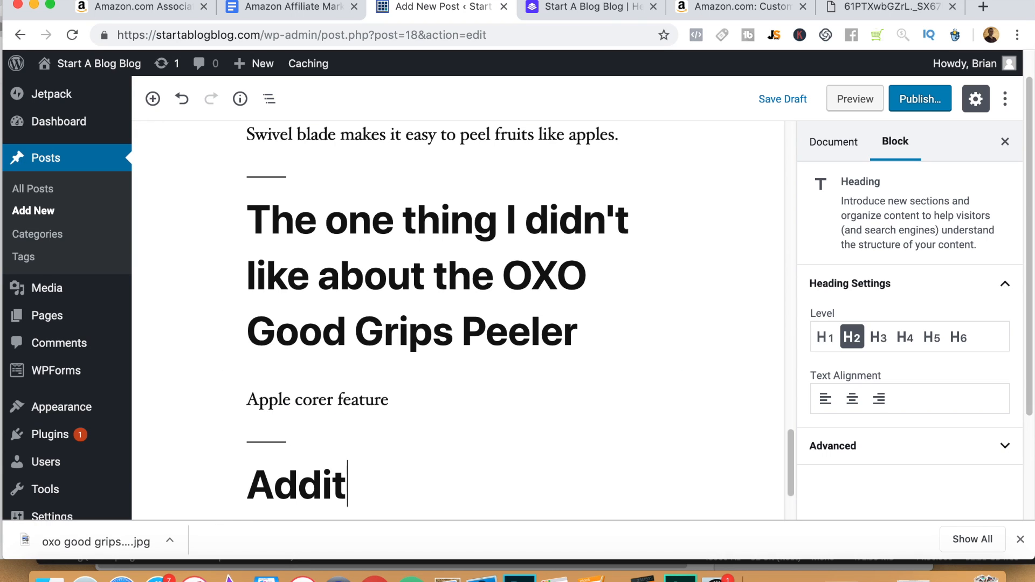
text(ional Features)
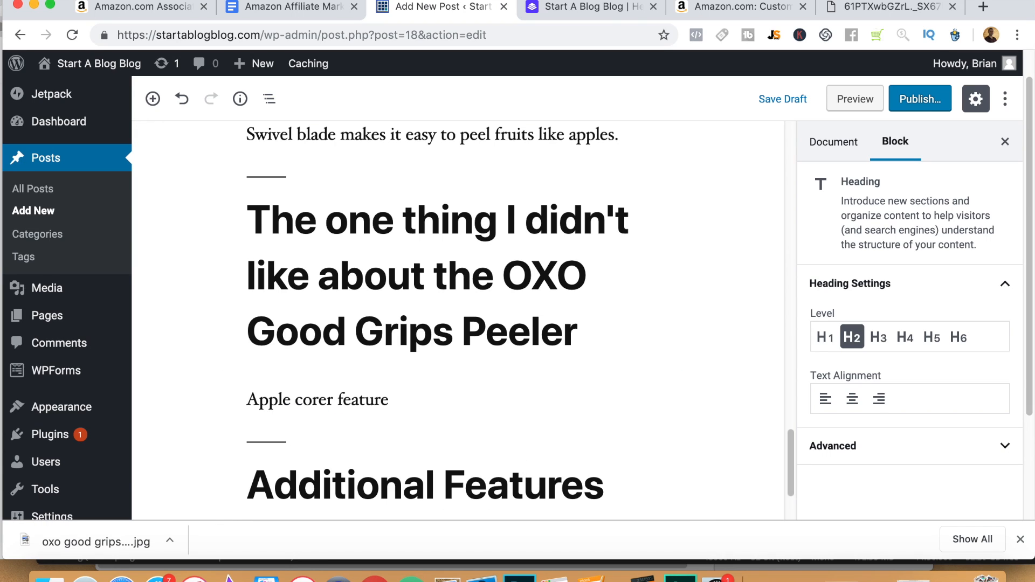
- Insert a bulleted list block below the "Additional Features" heading
key(Return)
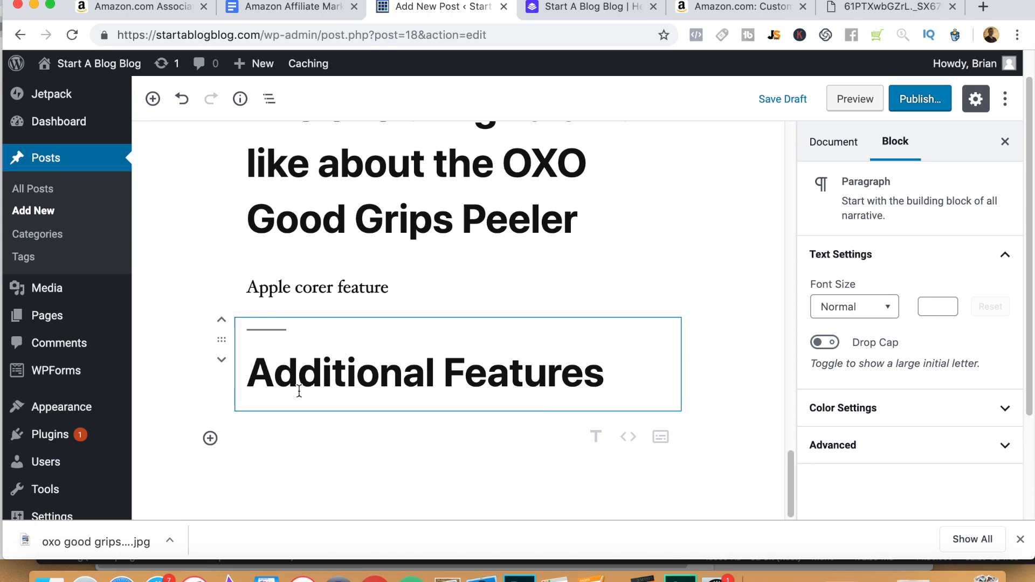
click(595, 438)
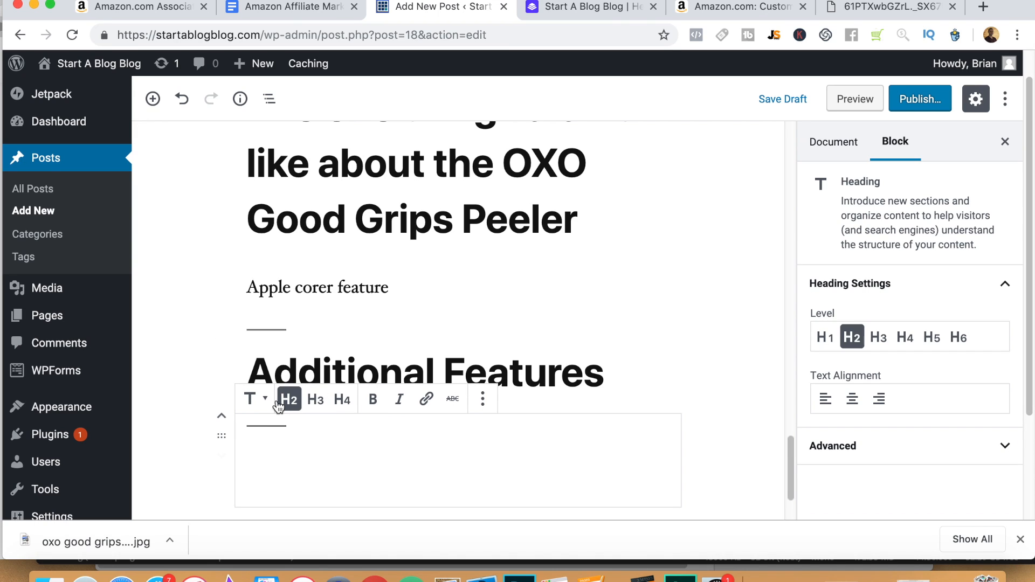
click(255, 398)
click(281, 339)
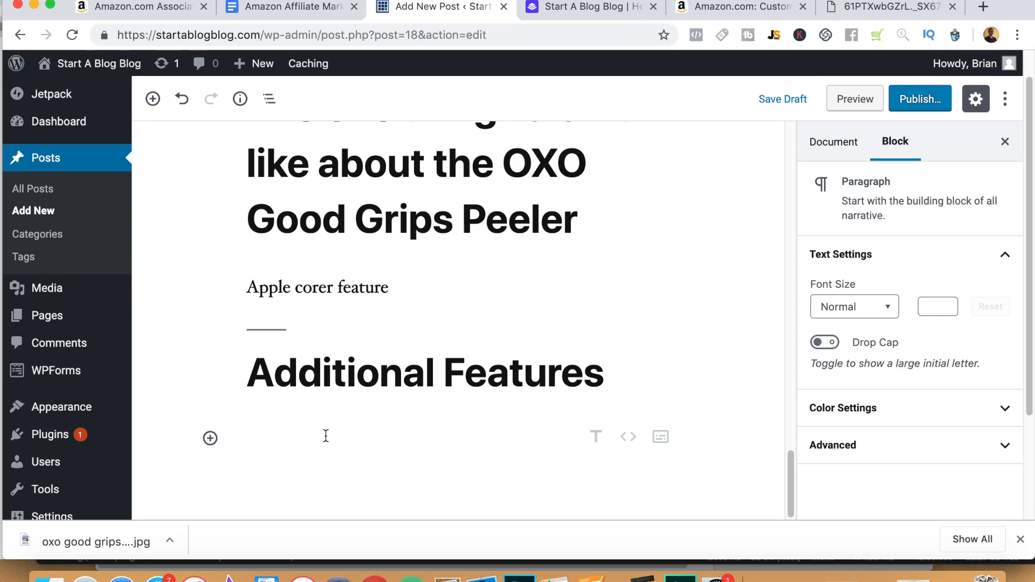
click(210, 438)
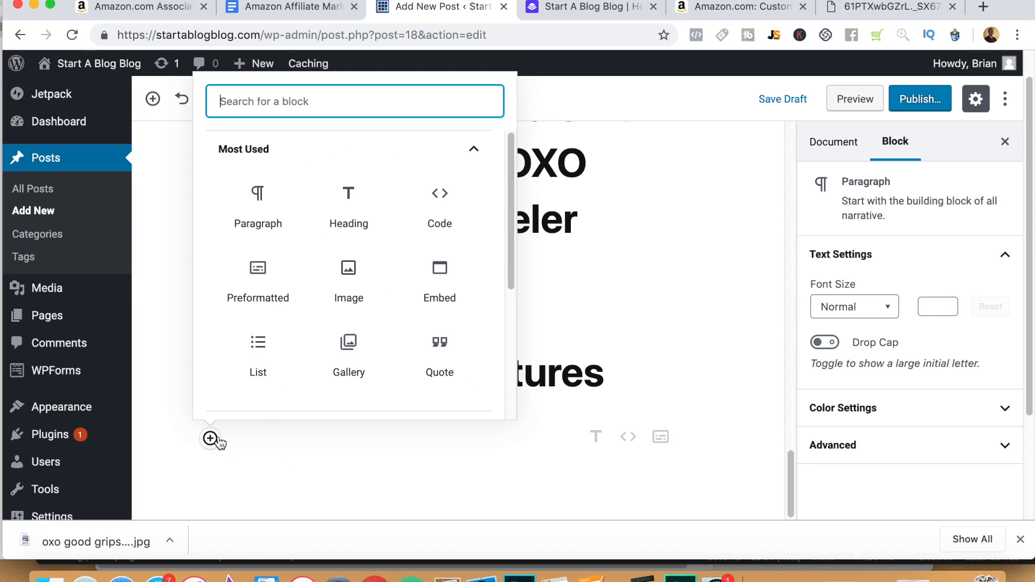
click(259, 360)
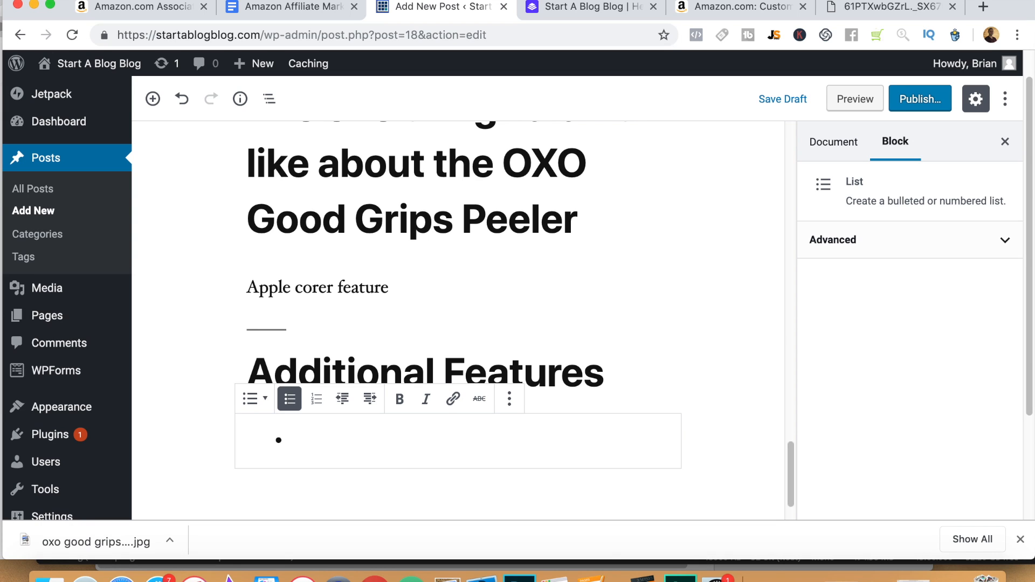
- Switch to Amazon, go back to the swivel peeler's product page, read its feature bullets, and return to the WordPress post editor
click(749, 10)
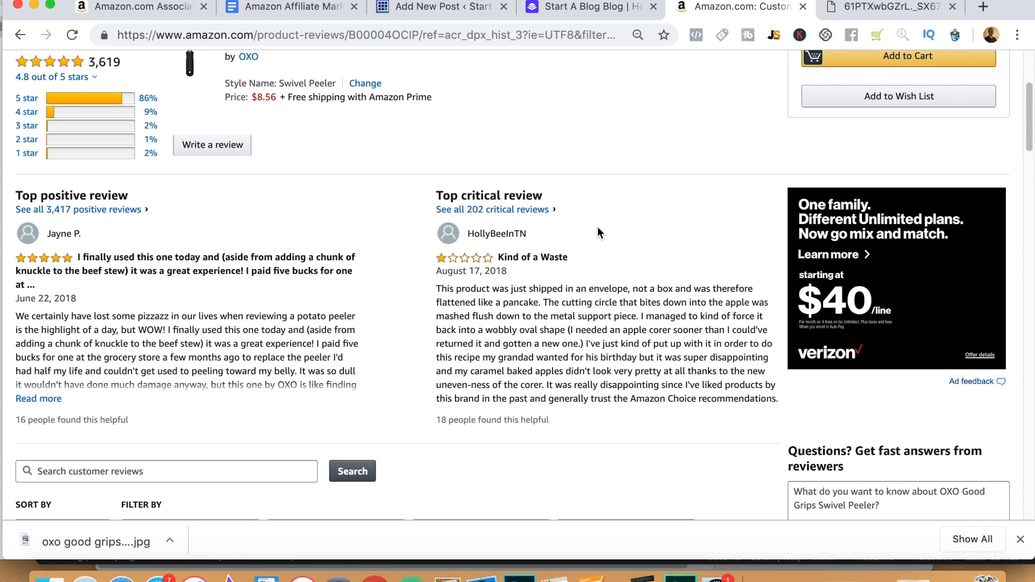
drag(1030, 154, 1023, 53)
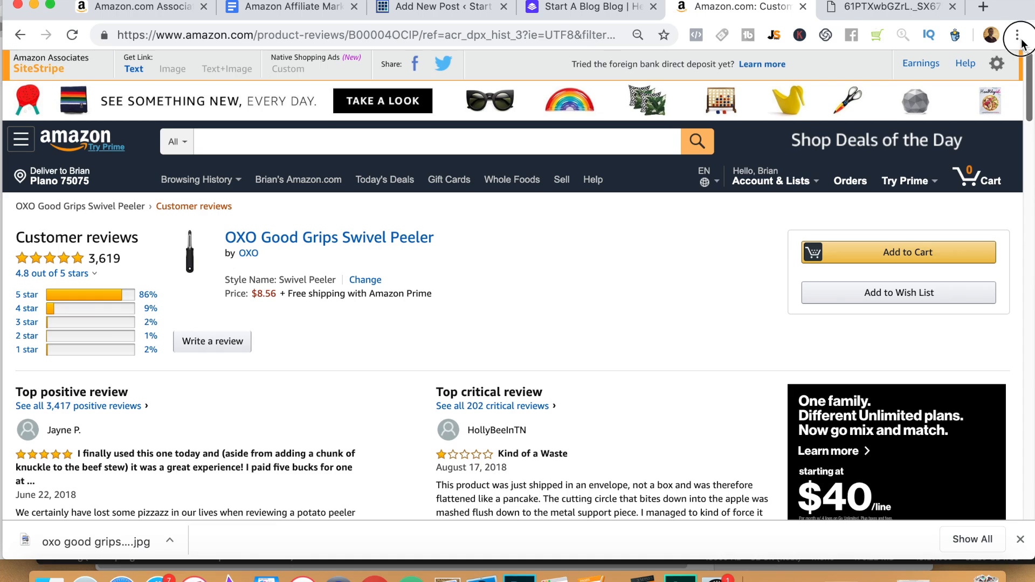
click(19, 33)
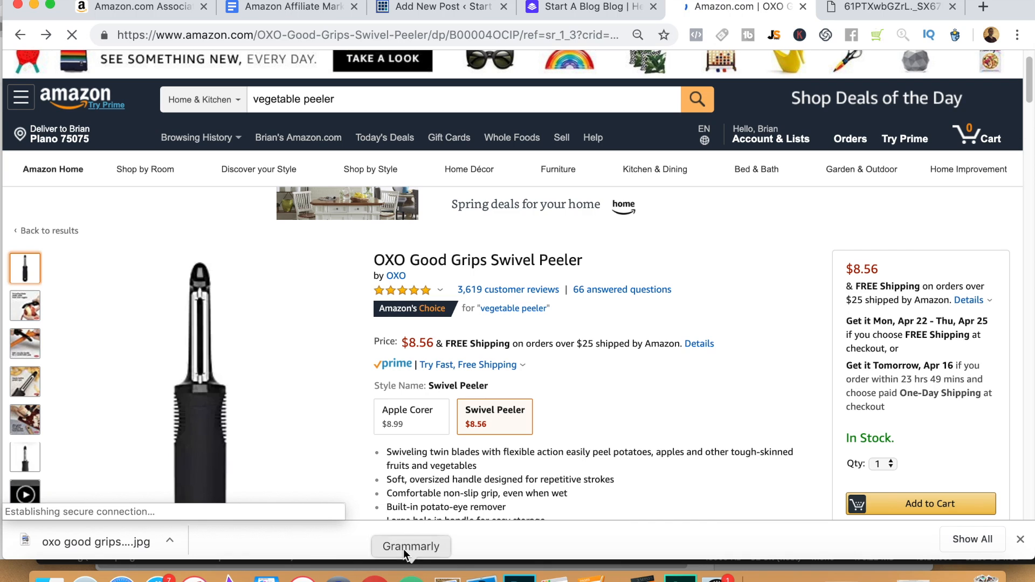
drag(1027, 81, 1026, 75)
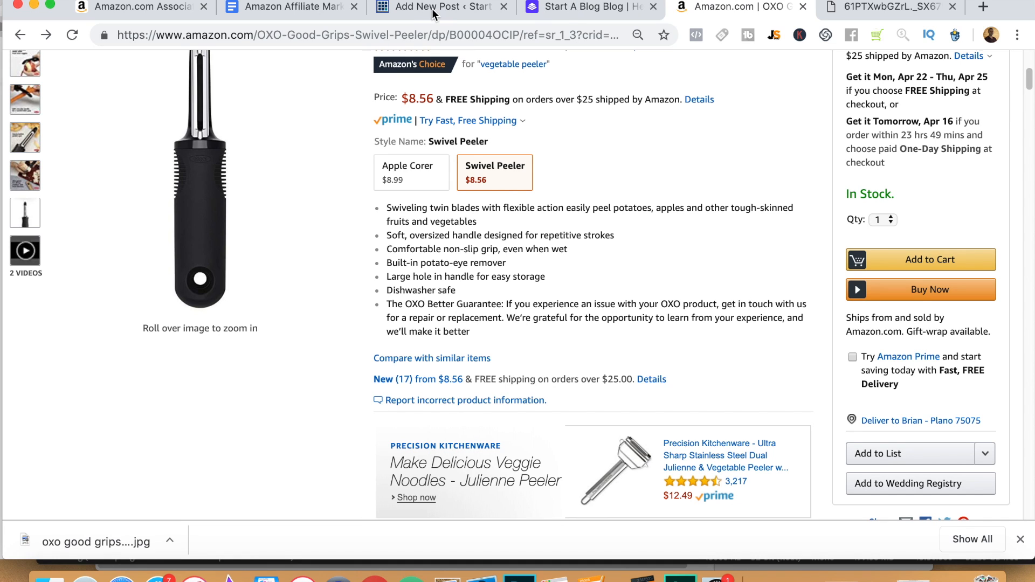
key(super+3)
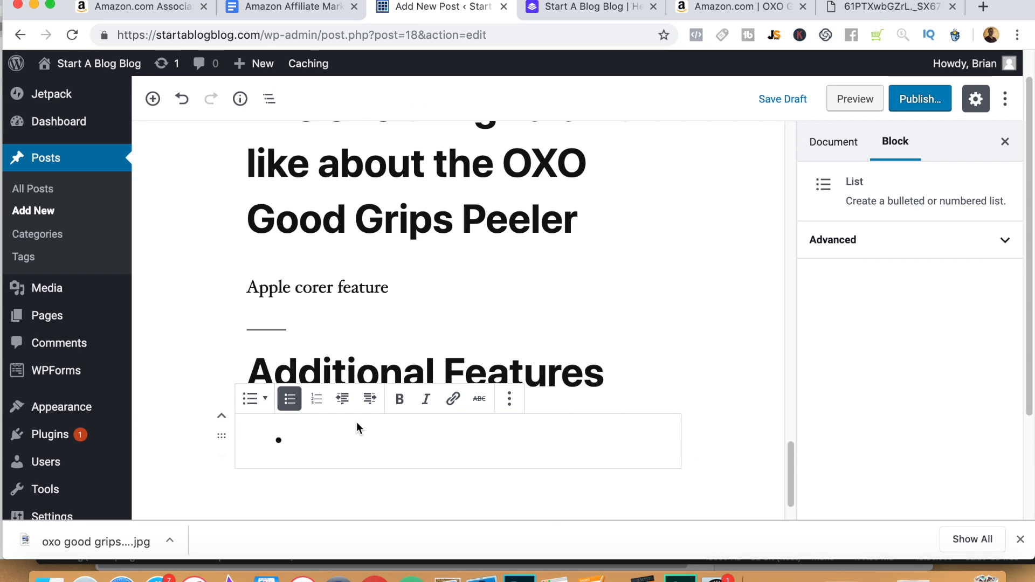
- Write "Dishwasher safe" as the first list item and start an empty second bullet
text(Dish)
text(washer sa)
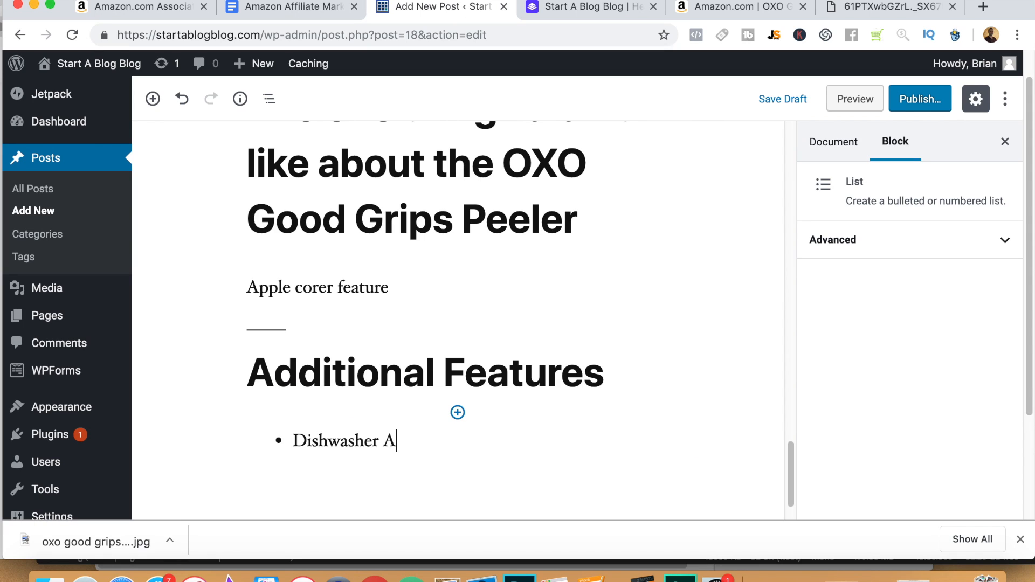
text( save)
key(Return)
key(BackSpace)
key(BackSpace)
key(BackSpace)
text(fe)
key(Return)
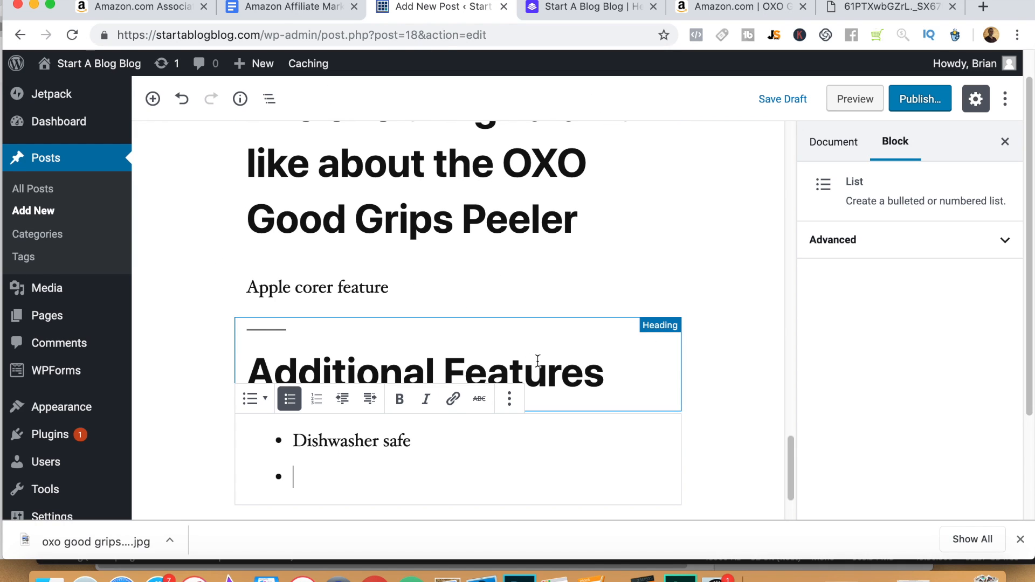
- Switch to the Amazon Affiliate Marketing Guide, read the "The Takeaway" example with its listed benefits, and return to the post editor
key(ctrl+shift+Tab)
scroll(983, 477, down, 3)
drag(988, 480, 990, 486)
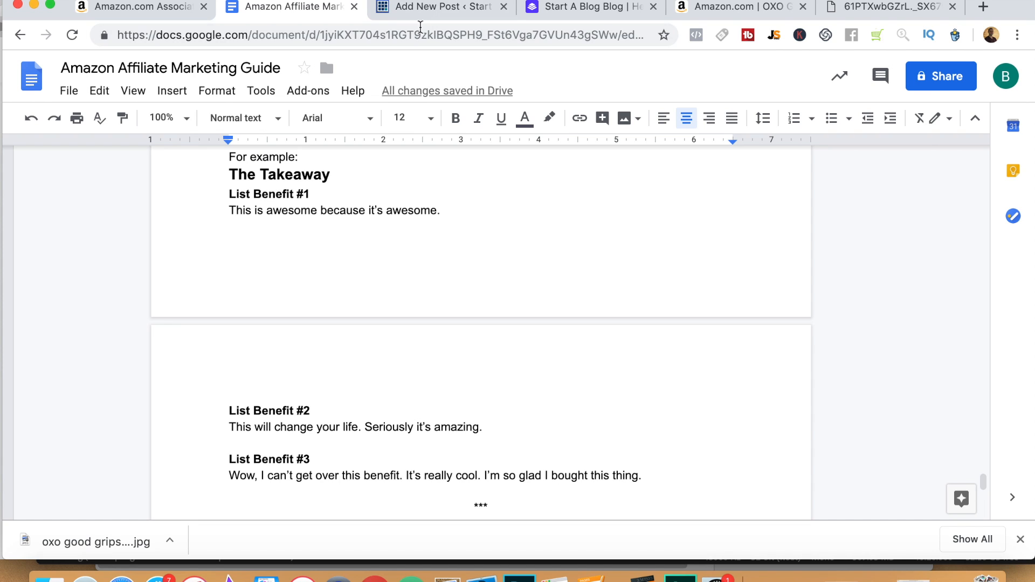
click(411, 15)
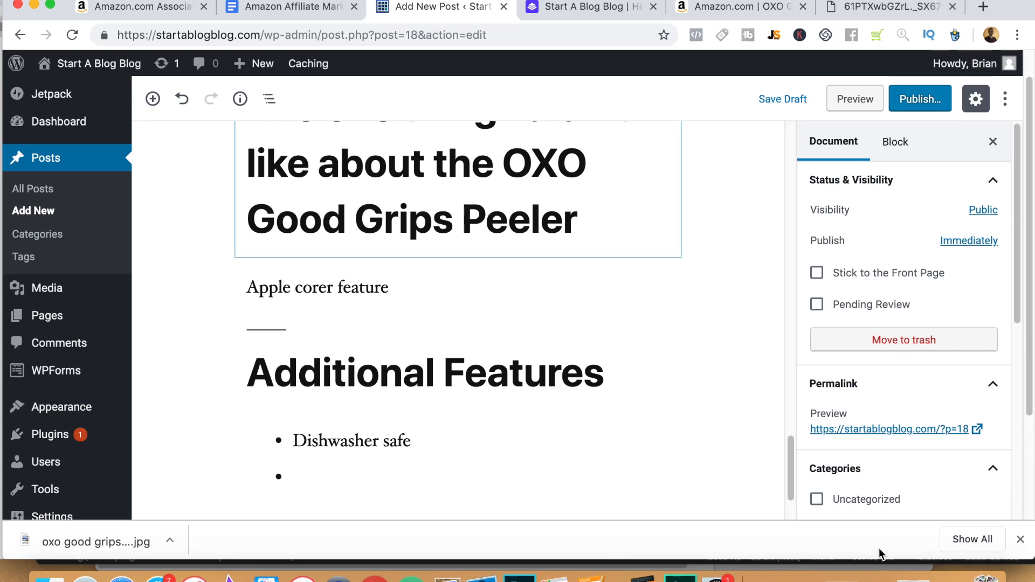
- Add an H2 heading reading "The Takeaway" below the additional features list
drag(790, 467, 788, 488)
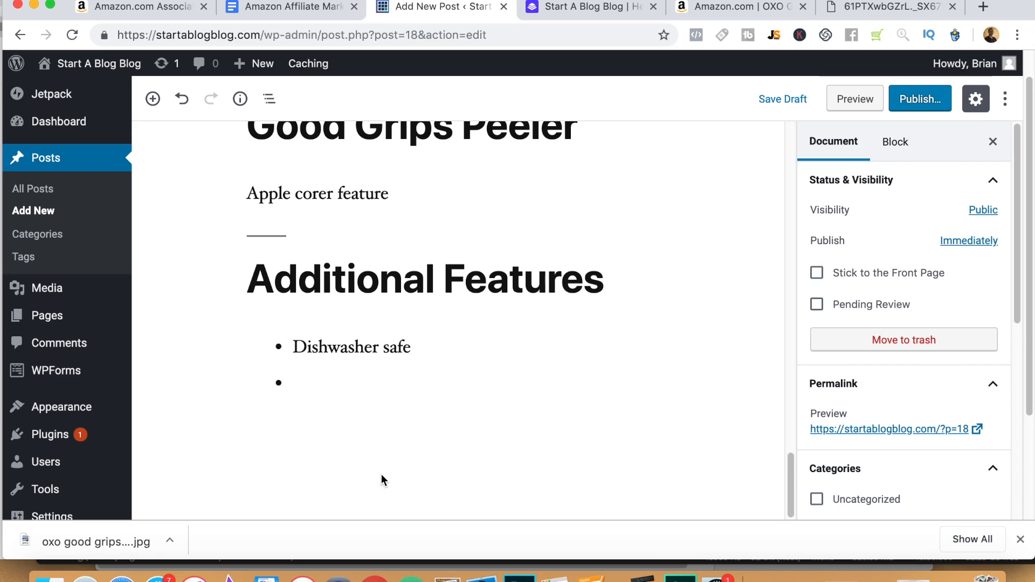
click(598, 439)
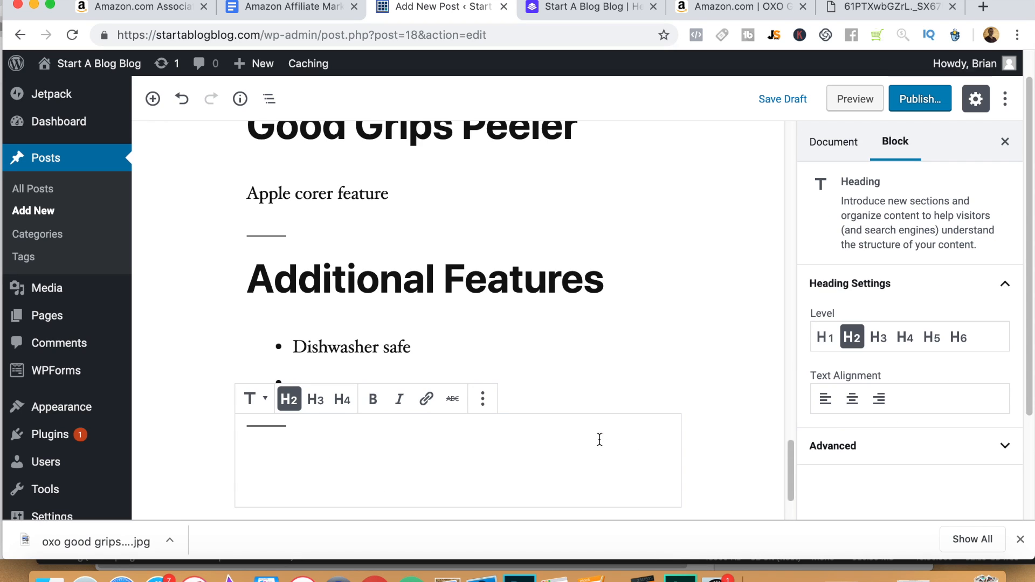
text(The TAke)
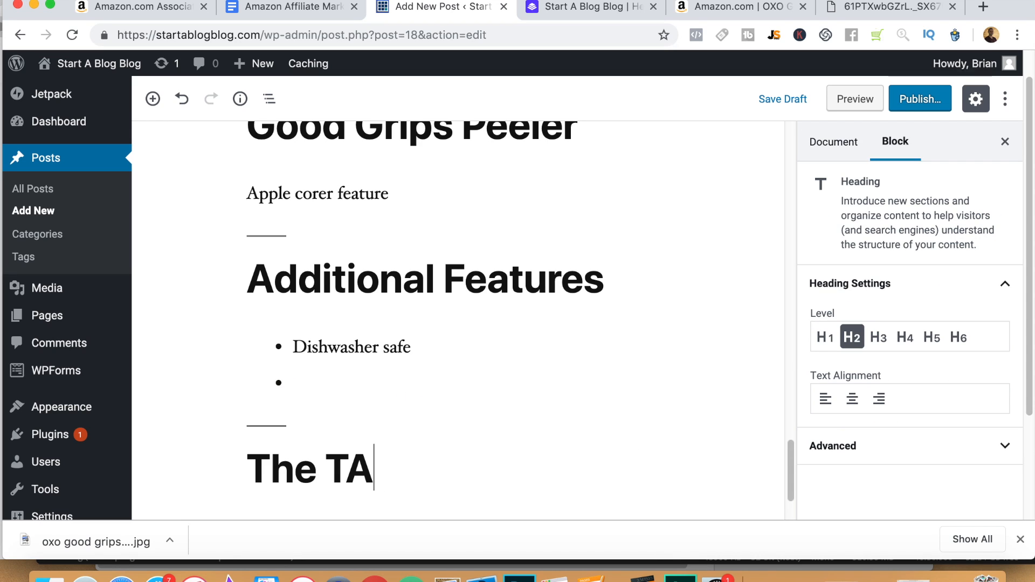
key(BackSpace)
key(BackSpace)
key(BackSpace)
text(akeaway)
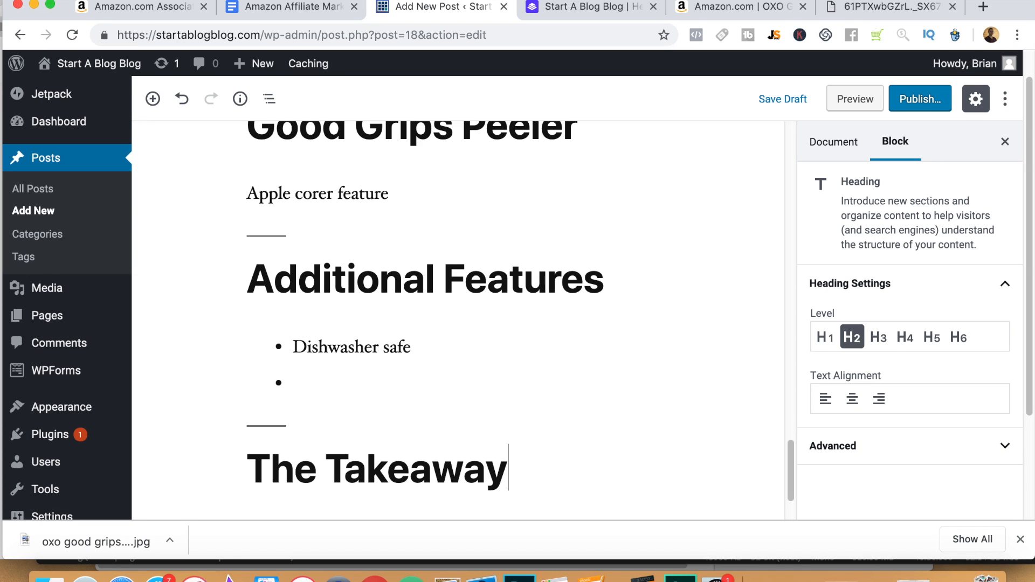
key(Return)
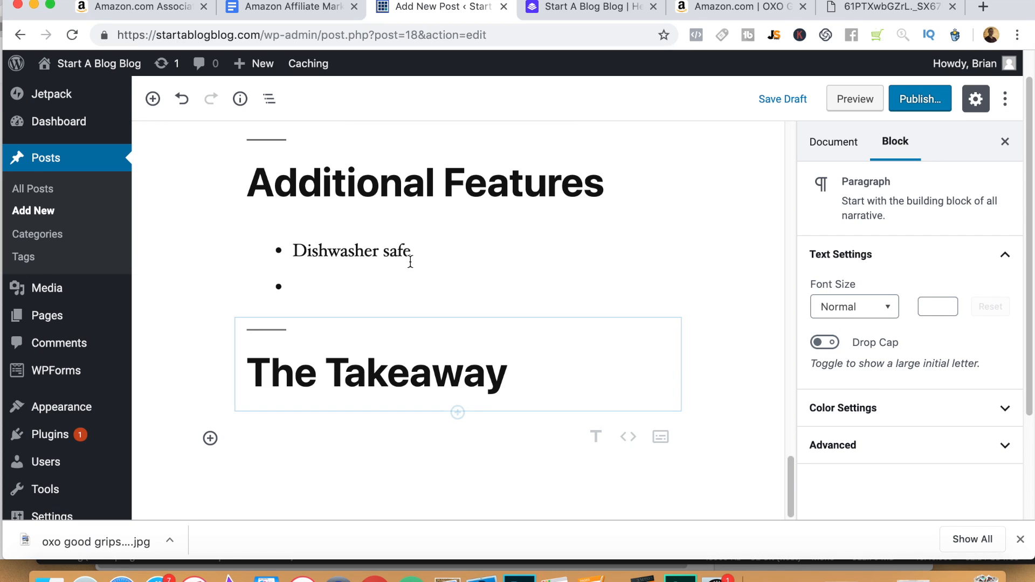
- Add a bold paragraph "Benefit #1" below the takeaway heading, with the placeholder text "aksjdhflaksjhdfkasjhfd" in a paragraph under it
click(597, 437)
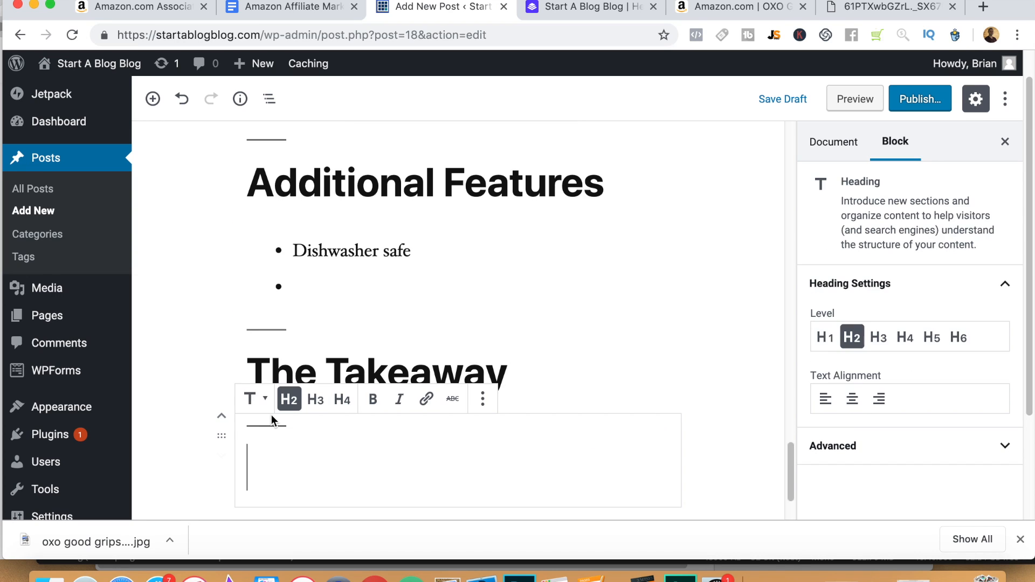
click(256, 401)
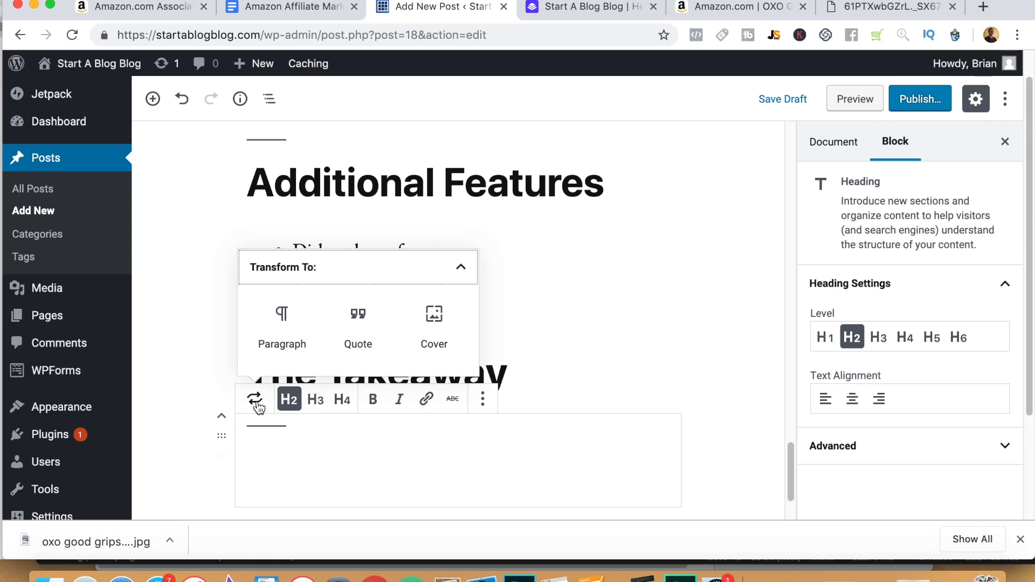
click(280, 363)
click(268, 444)
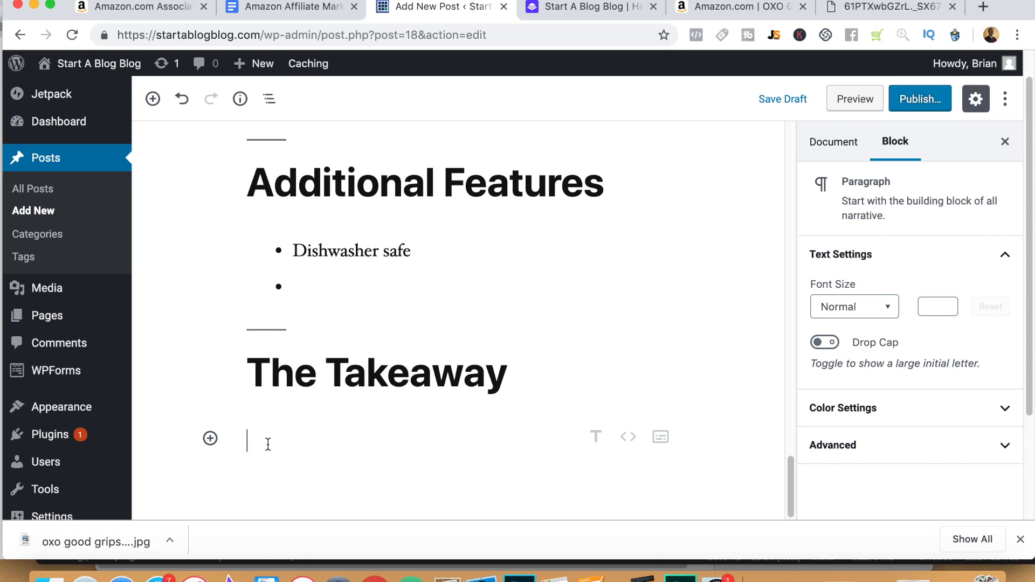
text(Benef)
text(it )
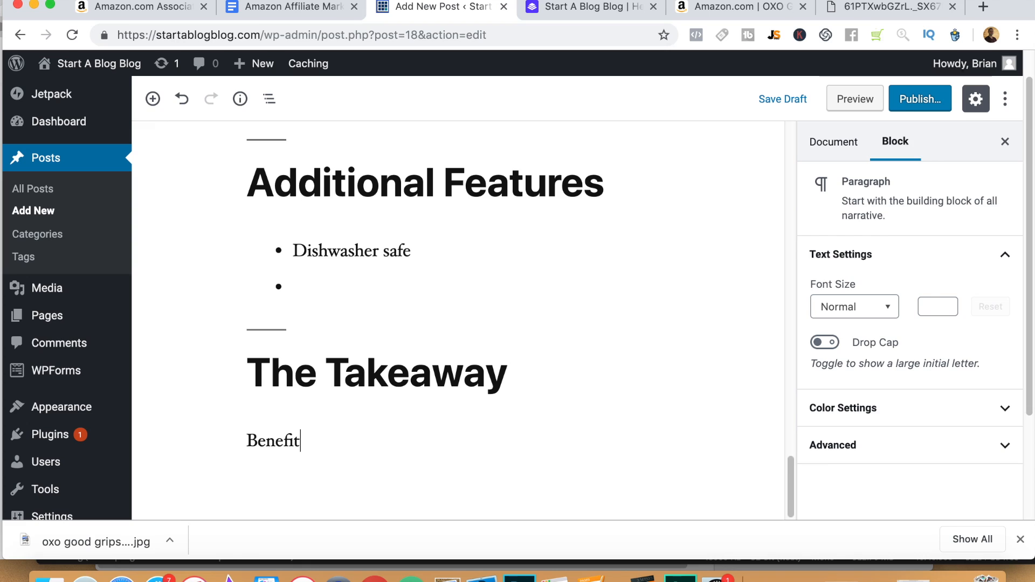
text(#1)
drag(339, 439, 247, 439)
click(370, 403)
click(375, 451)
key(Return)
text(aksjdhflaksjhdfkasjhfd)
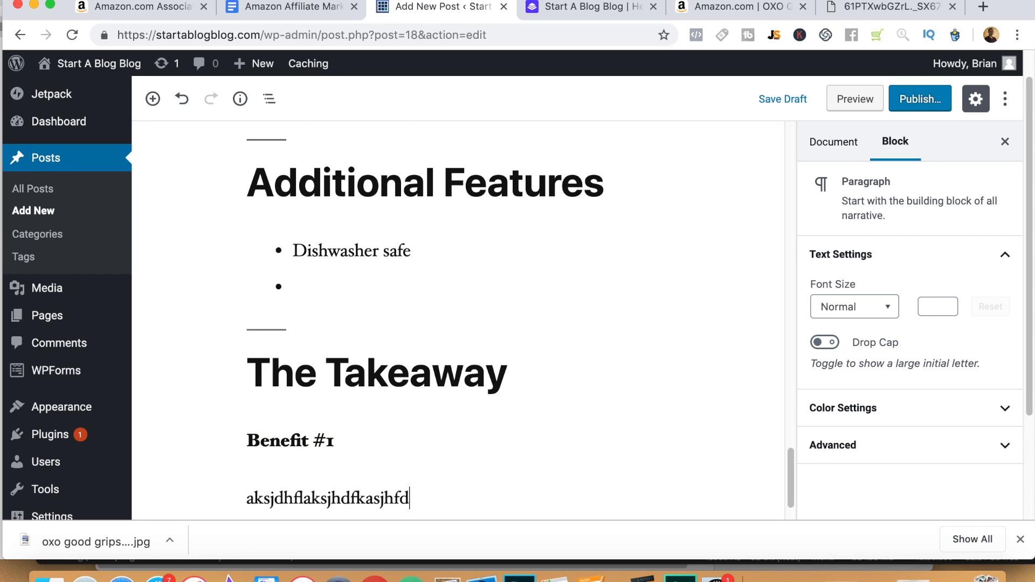
- Add a paragraph "Benefit #2" below the placeholder text and make it bold
key(Return)
text(Benefit #2)
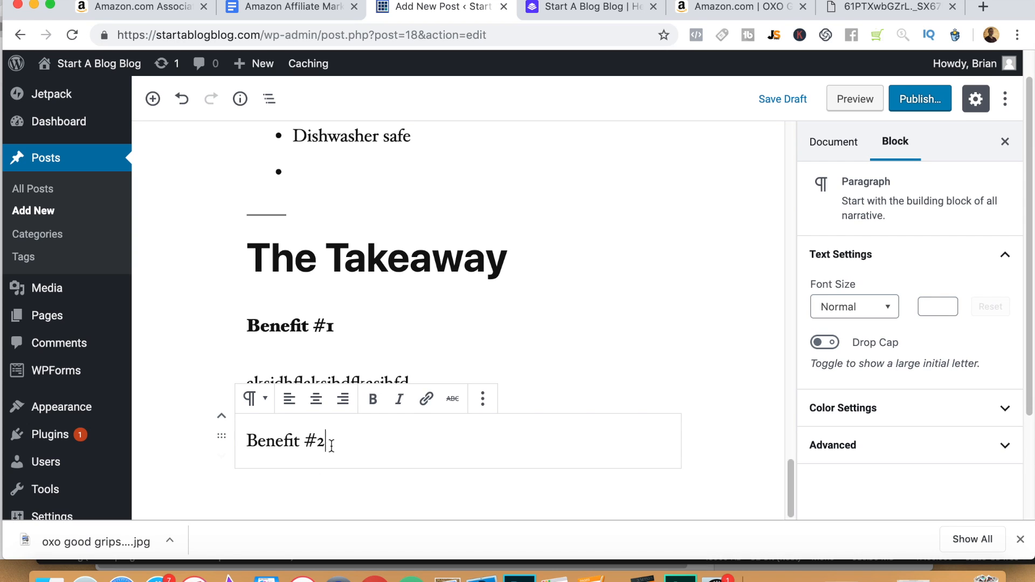
click(243, 439)
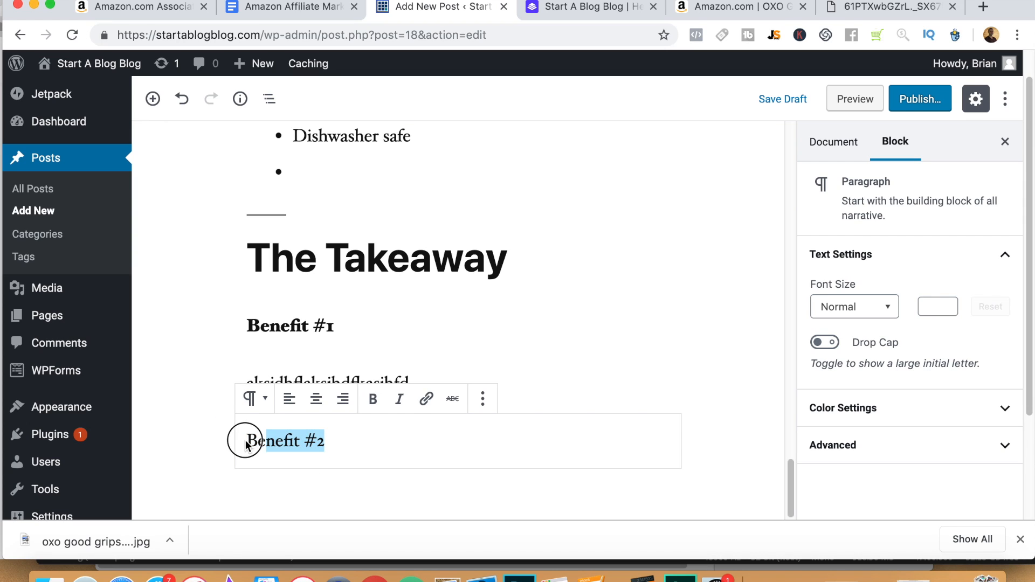
mouse_move(326, 441)
mouse_down()
mouse_move(245, 440)
mouse_move(328, 439)
mouse_up()
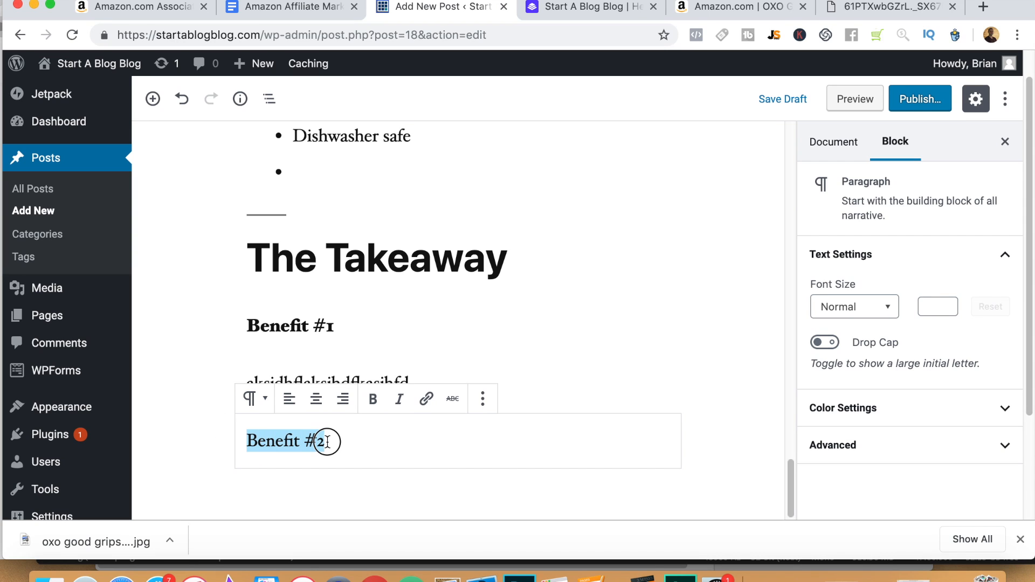
click(372, 399)
key(Right)
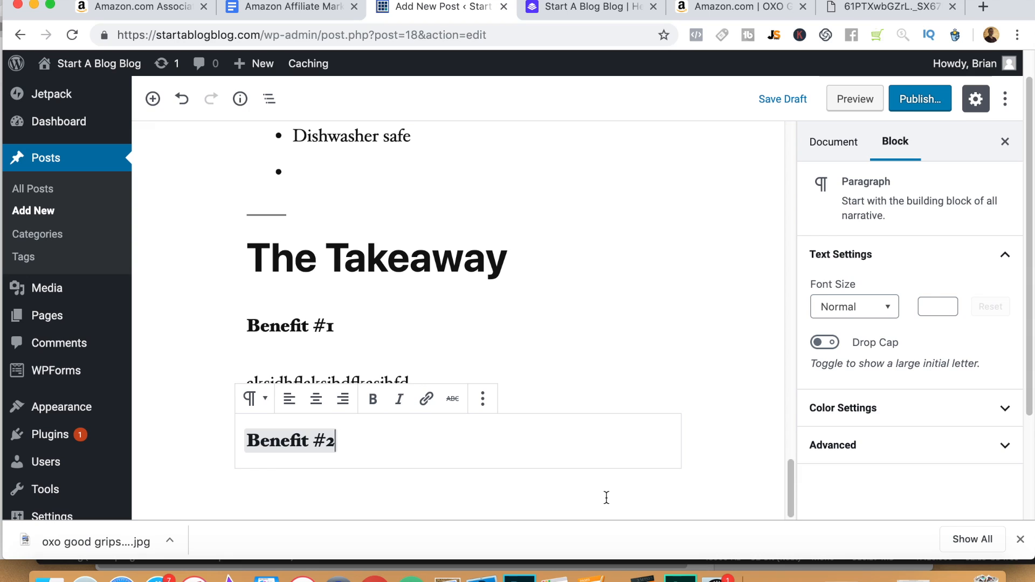
- Insert a new block below "Benefit #2" and set its type to paragraph
click(790, 504)
click(596, 471)
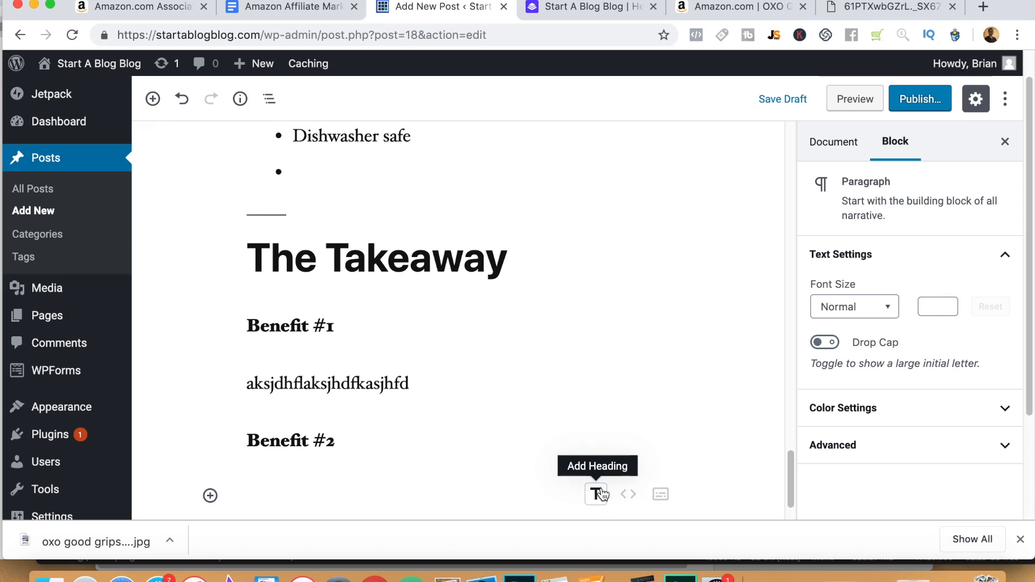
click(599, 494)
click(264, 416)
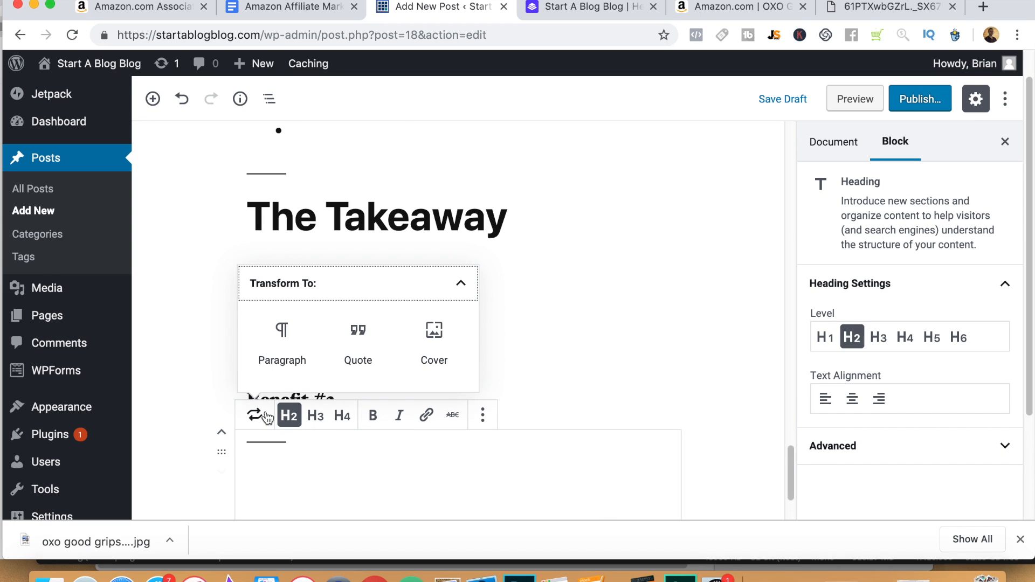
click(279, 340)
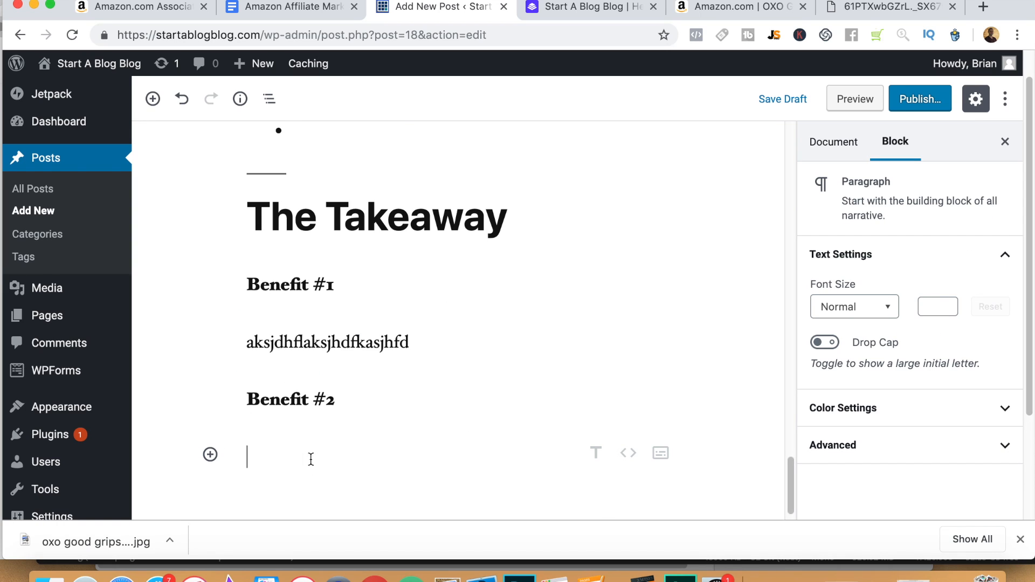
- Write "Click here to purchase the OXO Good Grips Peeler From Amazon" in the empty paragraph
text(Click here to purhcase)
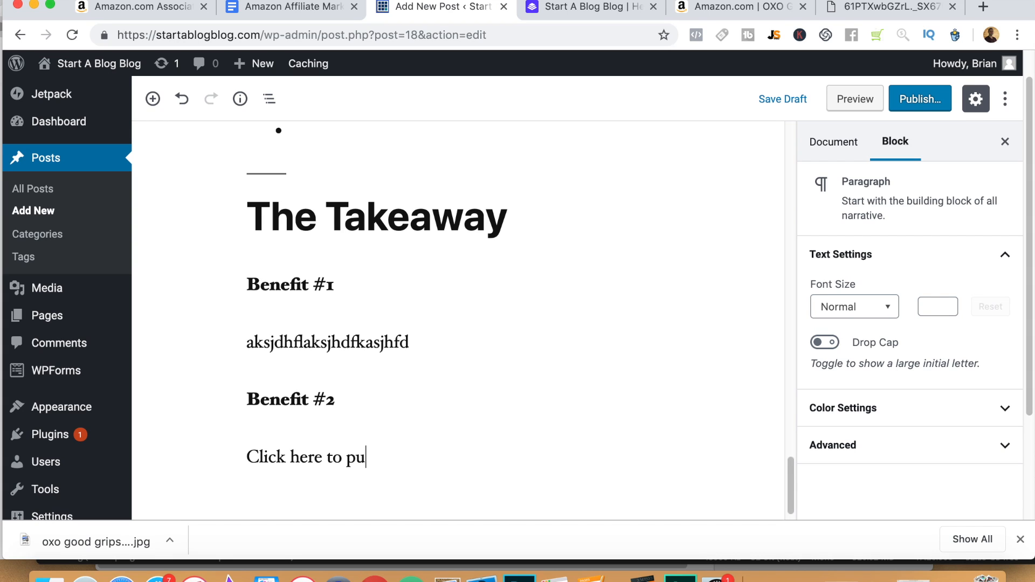
key(BackSpace)
key(BackSpace)
key(BackSpace)
key(BackSpace)
text(chase the OXO Goo)
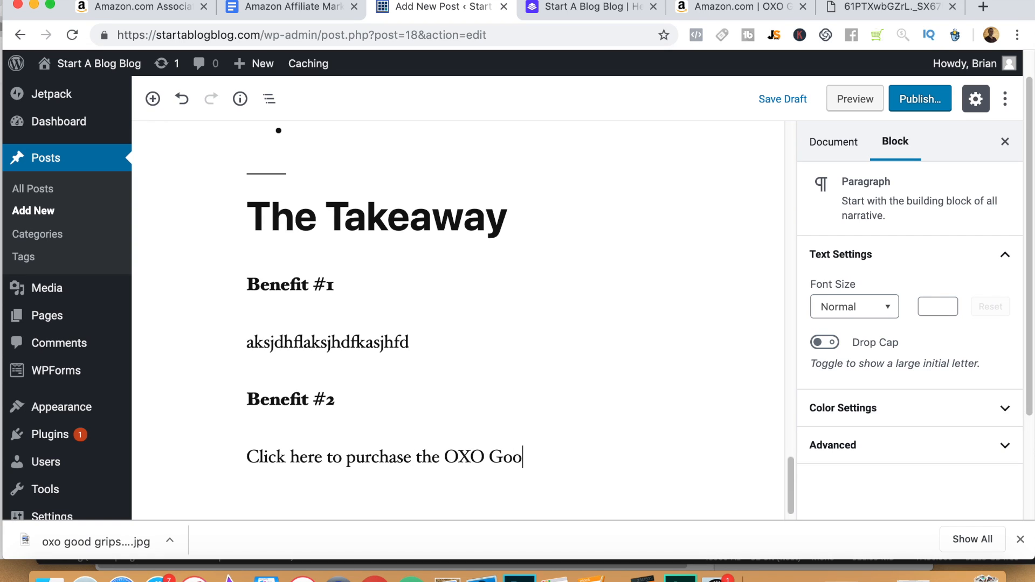
text(d Grips )
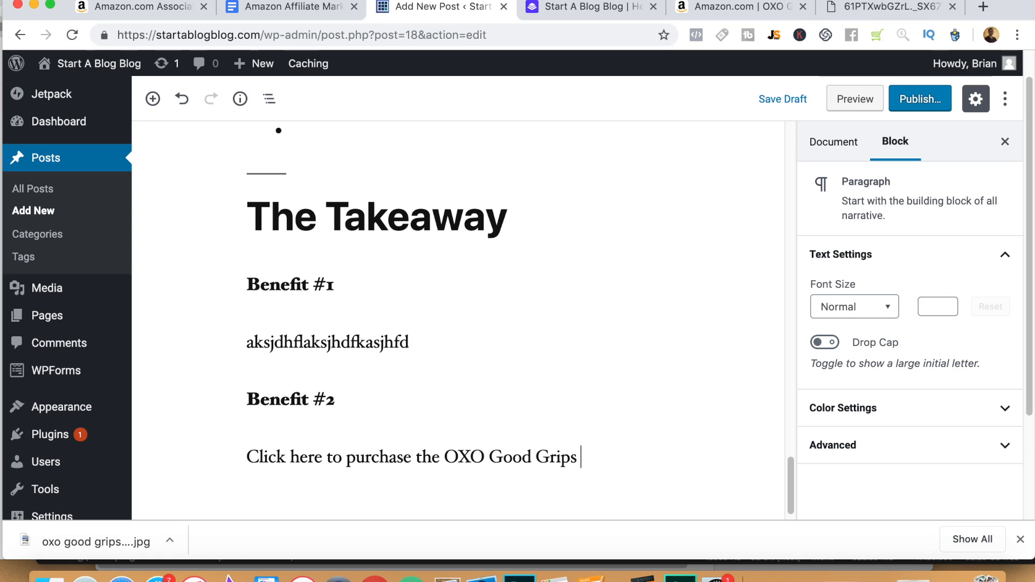
text(Peeler From Asma)
key(BackSpace)
key(BackSpace)
key(BackSpace)
text(ma)
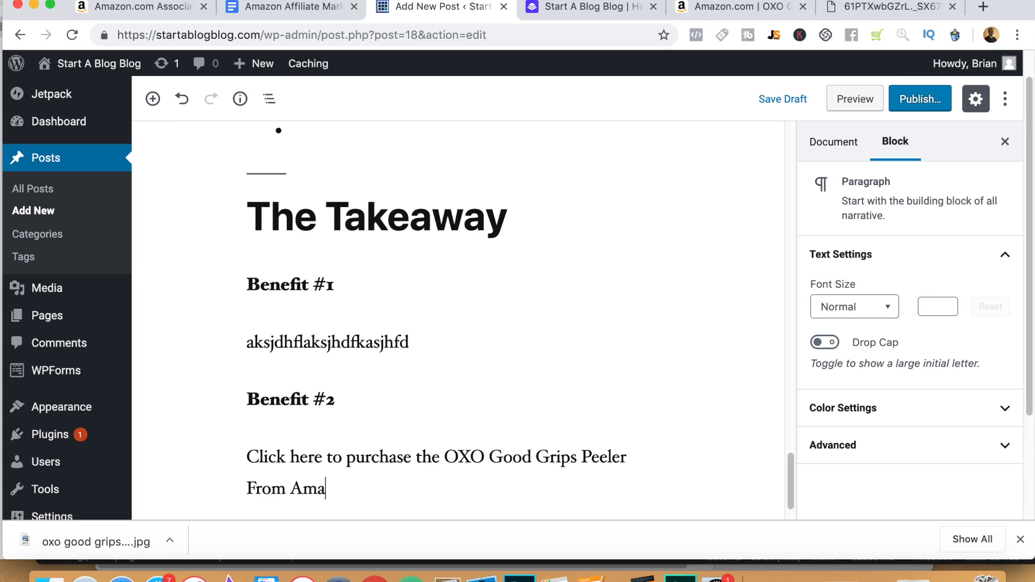
text(zon)
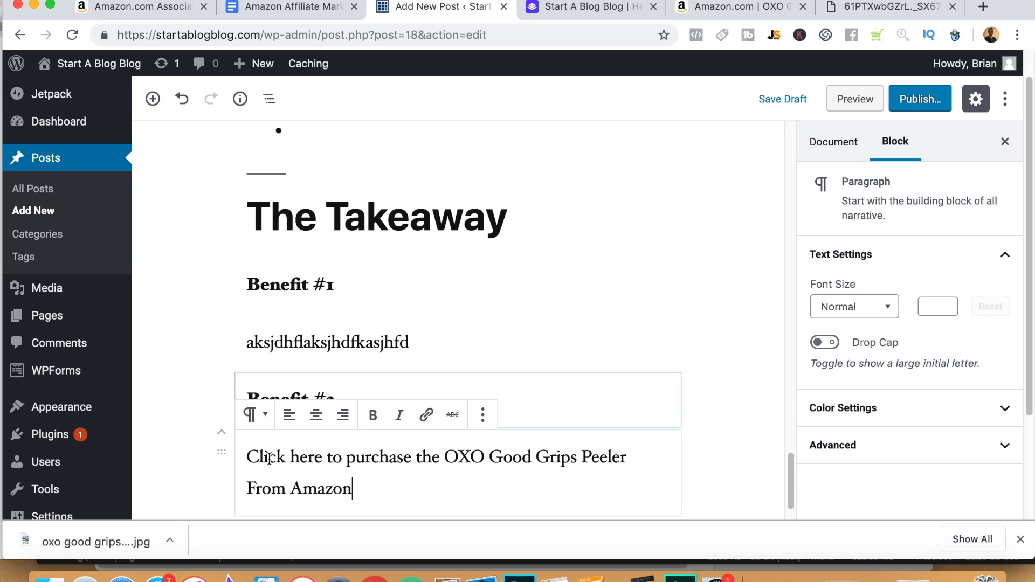
- Select the purchase sentence, switch to Amazon to copy the swivel peeler's short SiteStripe text link, and return to the WordPress post editor
drag(248, 457, 359, 477)
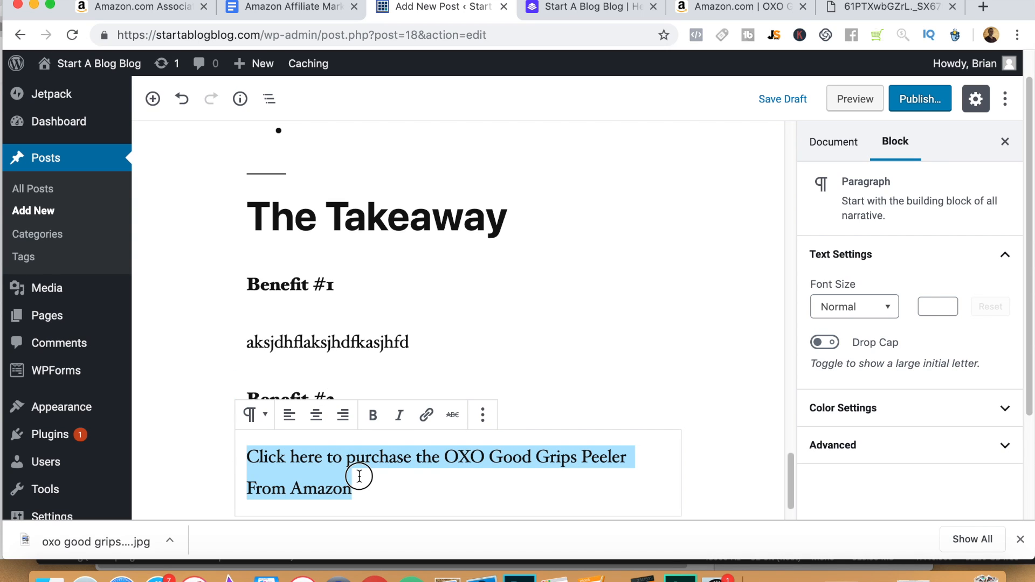
click(738, 7)
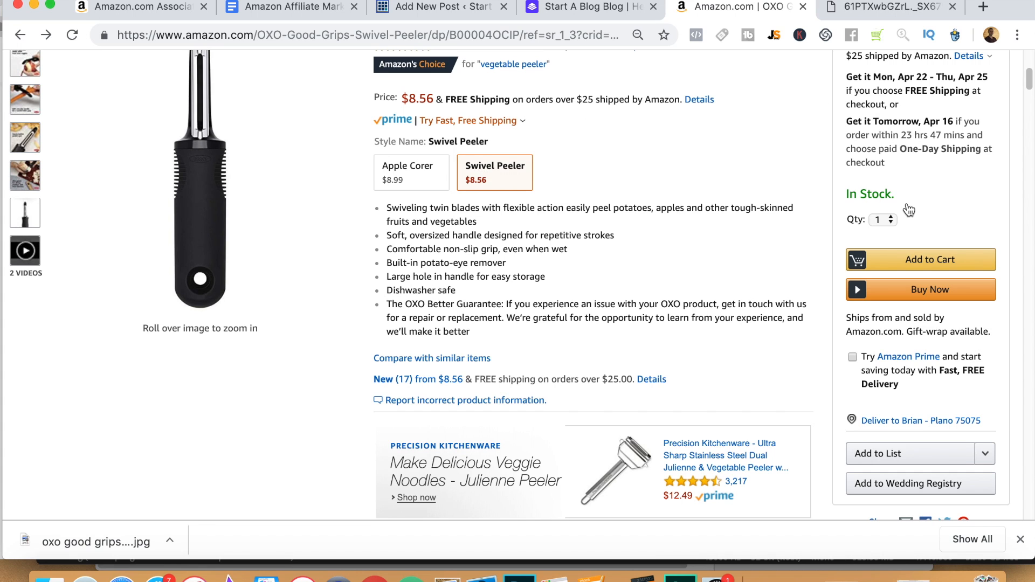
drag(1029, 81, 1029, 33)
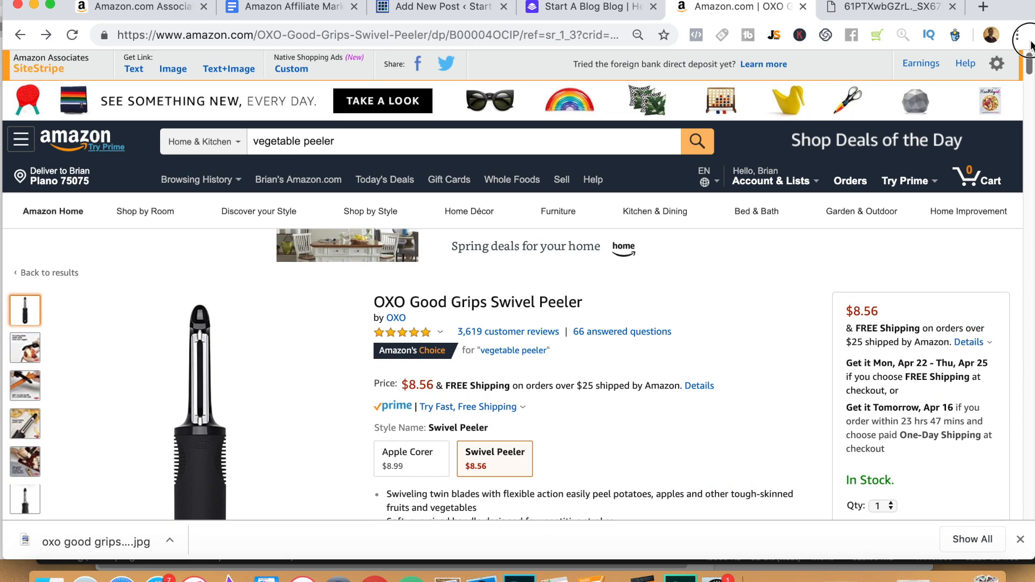
click(144, 73)
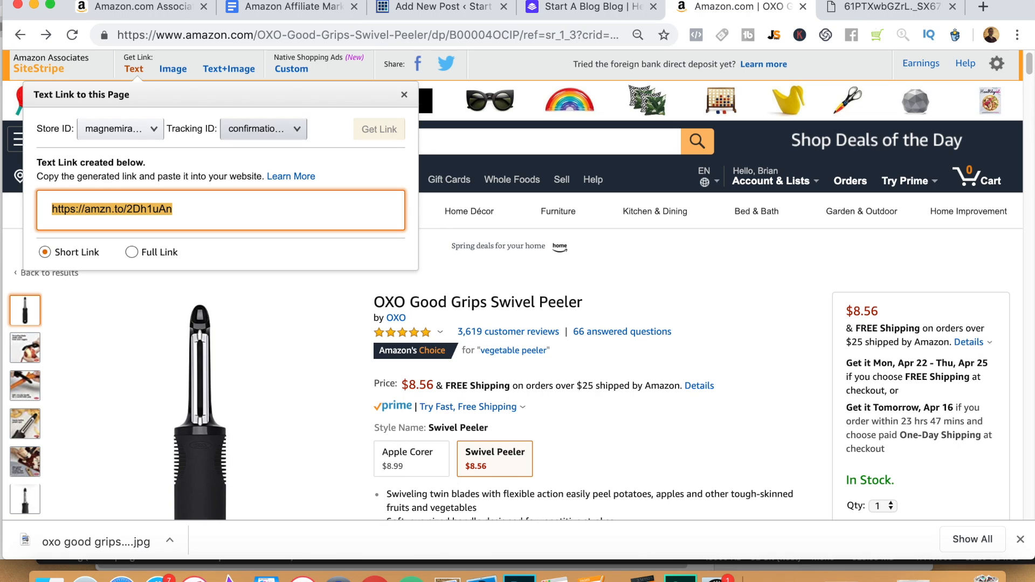
click(572, 10)
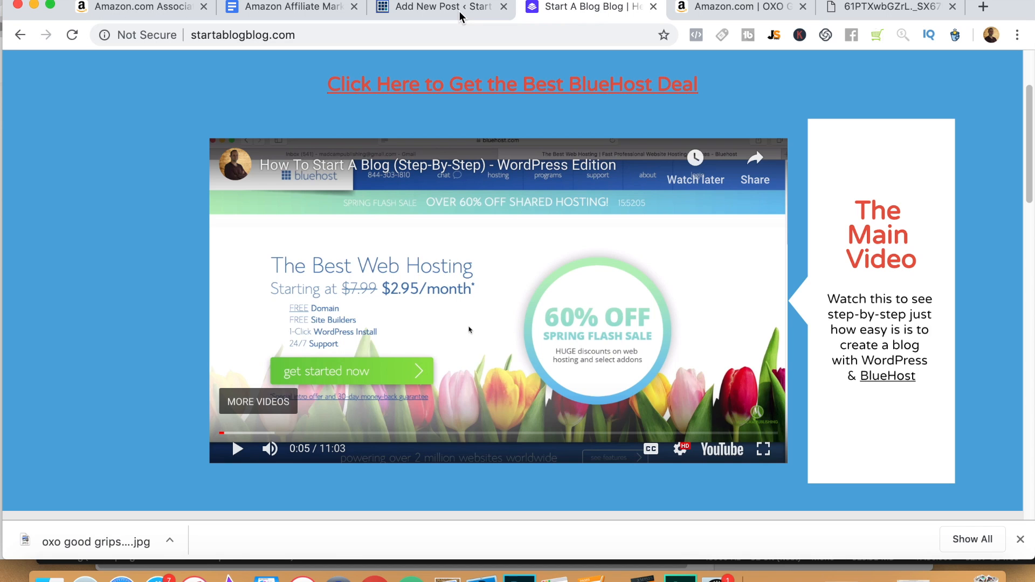
click(456, 10)
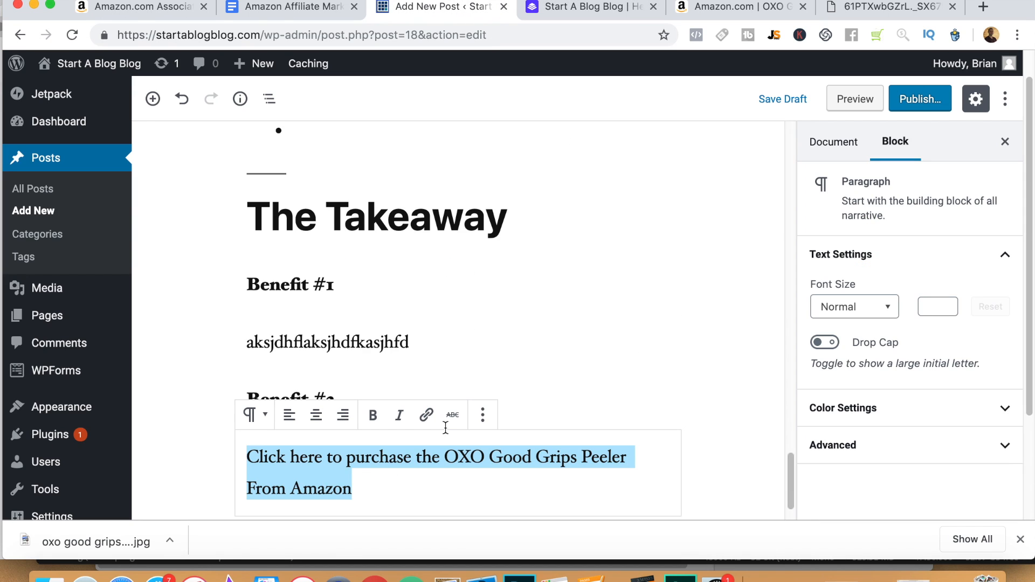
click(426, 416)
text(https://amzn.to/2Dh1uAn)
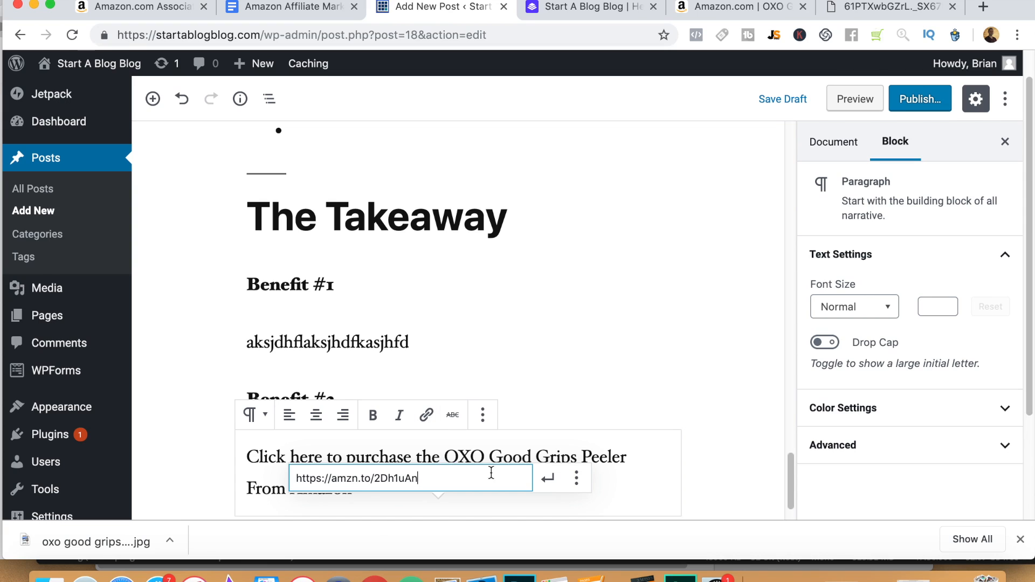
key(Return)
click(261, 108)
scroll(416, 203, down, 2)
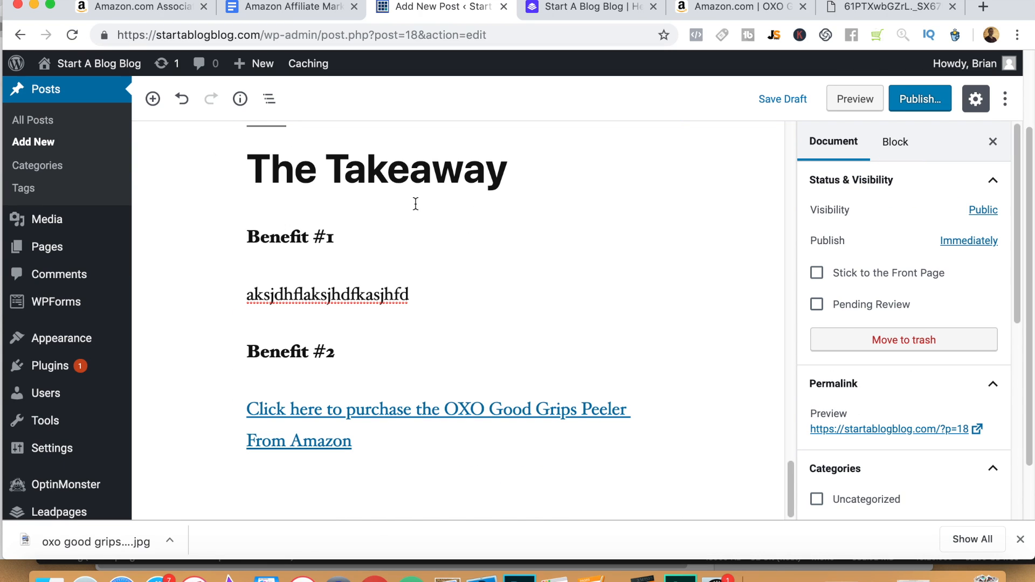
- Publish the post, open its live page and look through it down to the purchase link
click(920, 103)
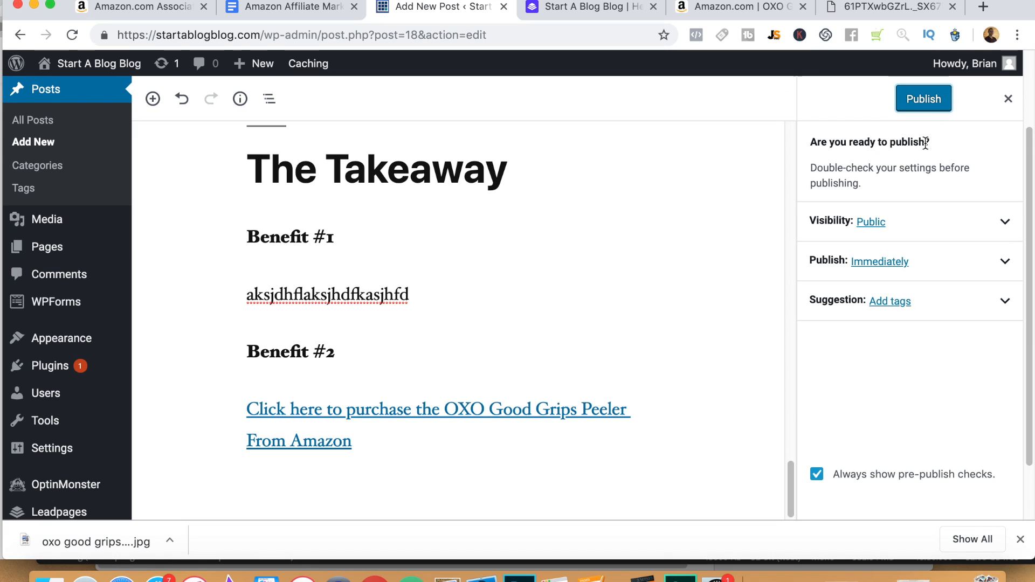
key(Return)
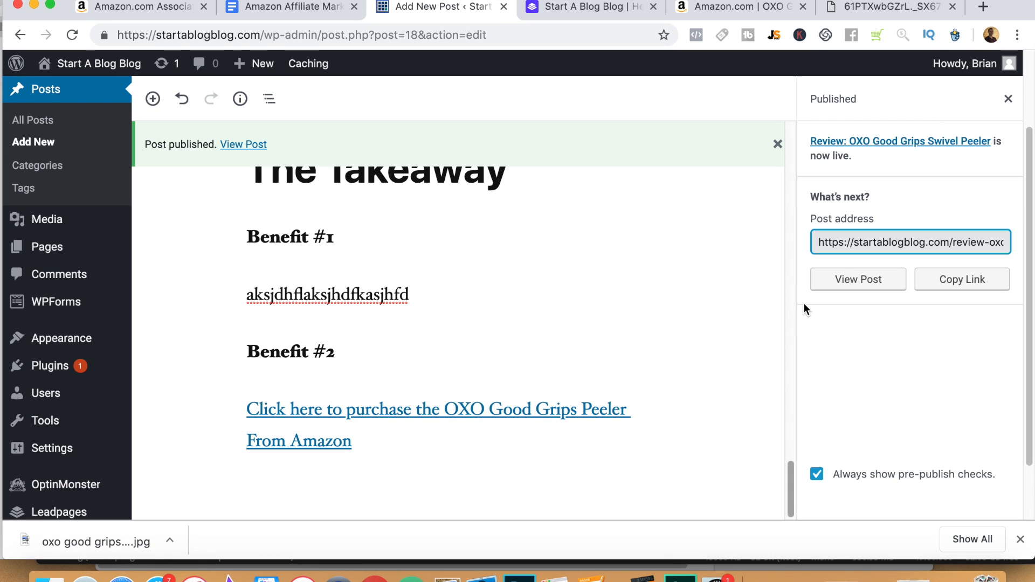
click(846, 286)
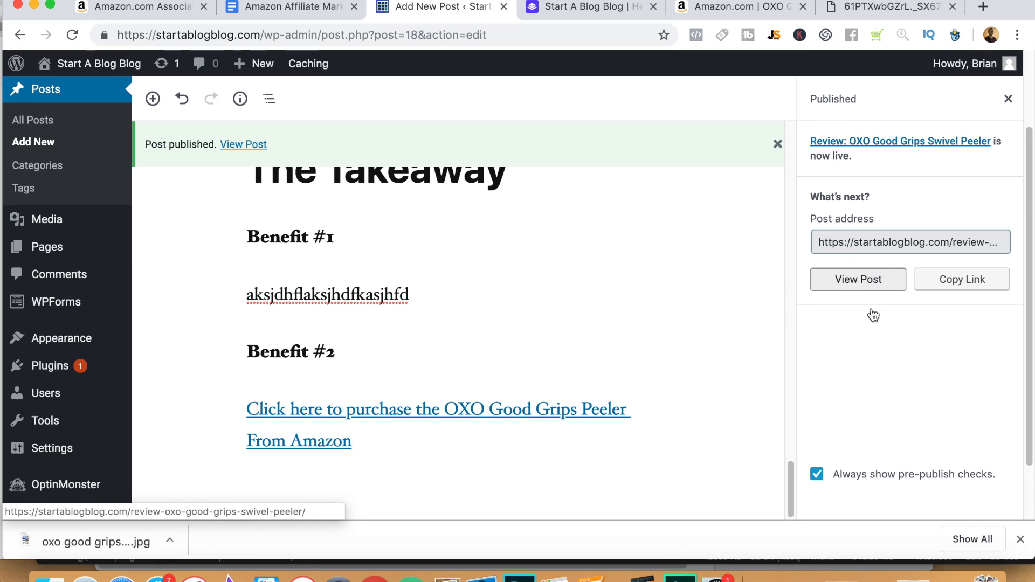
click(870, 285)
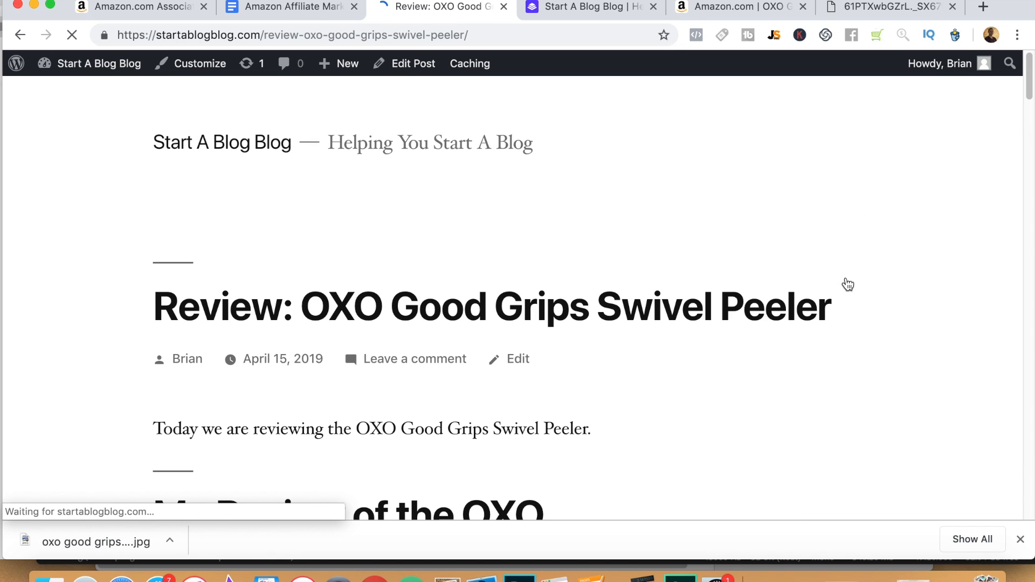
drag(1029, 81, 1027, 343)
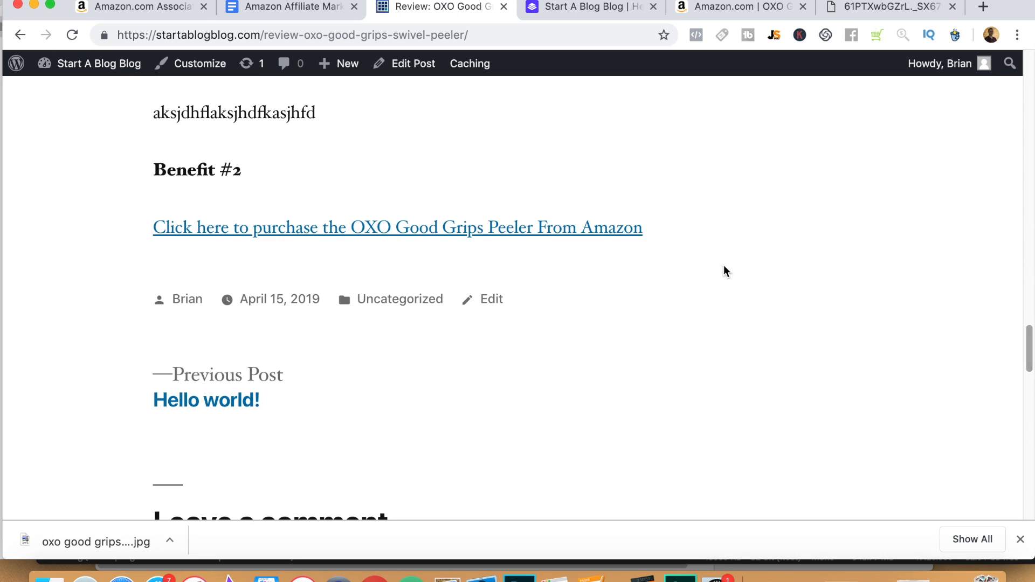
- Test the Amazon purchase link on the live review, return to the post and look it over from its title downward
click(454, 236)
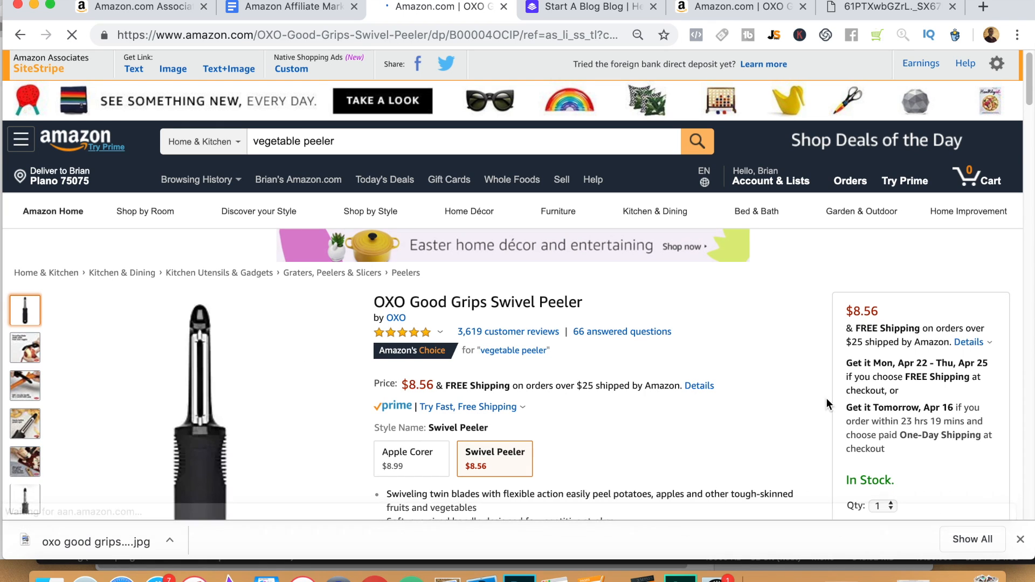
click(30, 36)
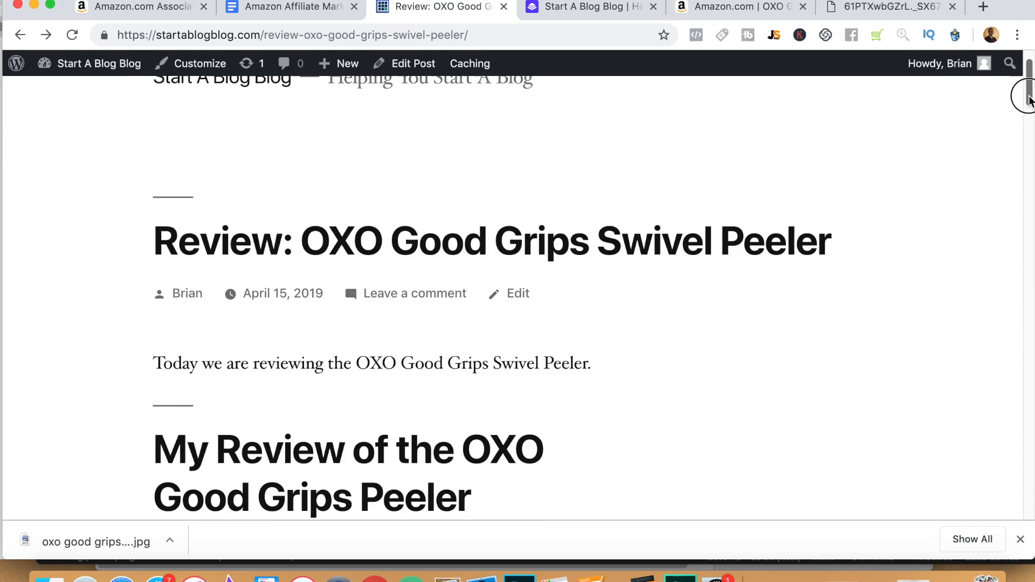
drag(1028, 100, 1028, 91)
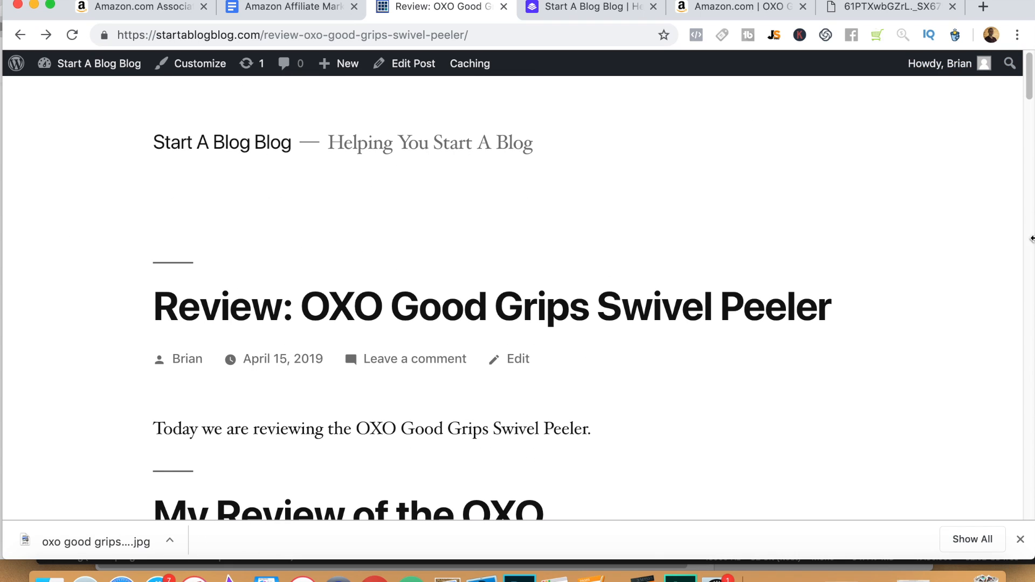
drag(1027, 100, 1028, 274)
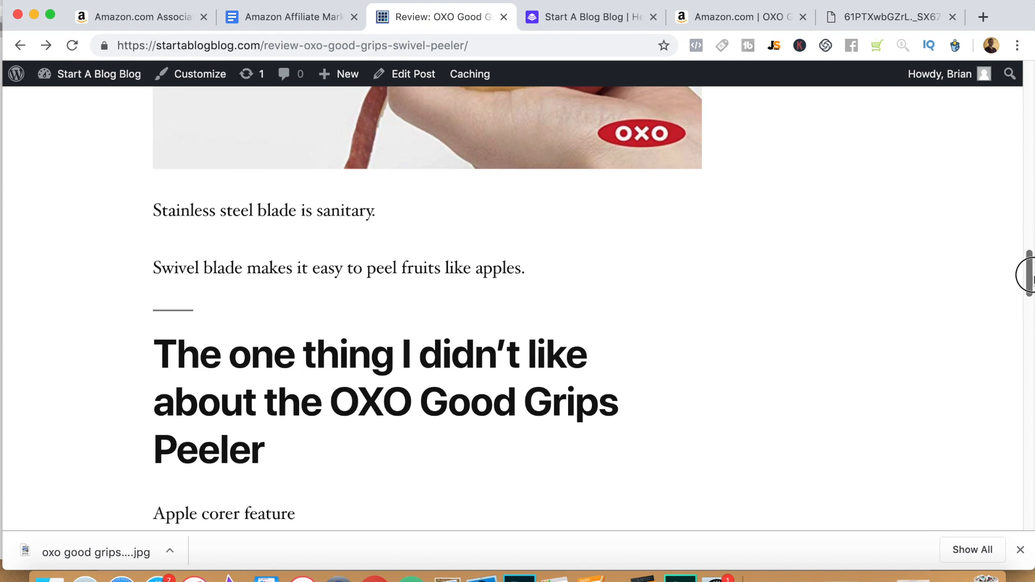
- Go to the site's dashboard and browse the installed themes and the featured themes available to add
mouse_move(28, 79)
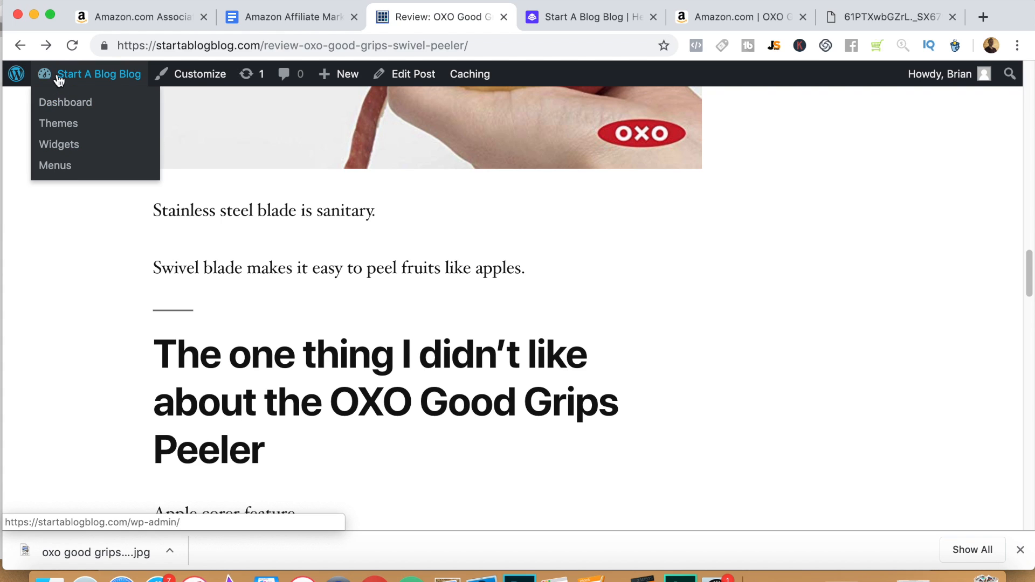
click(60, 104)
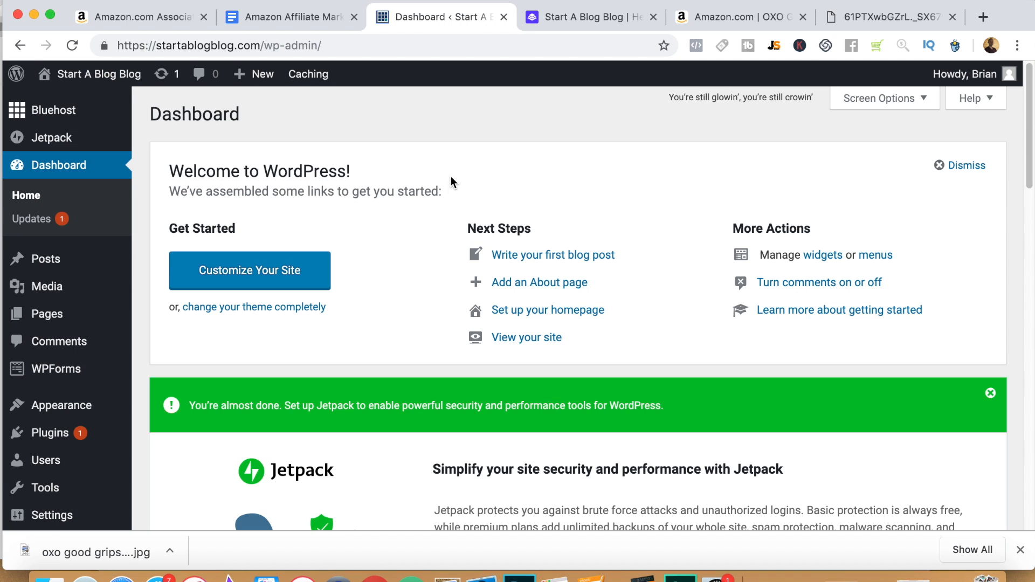
mouse_move(51, 407)
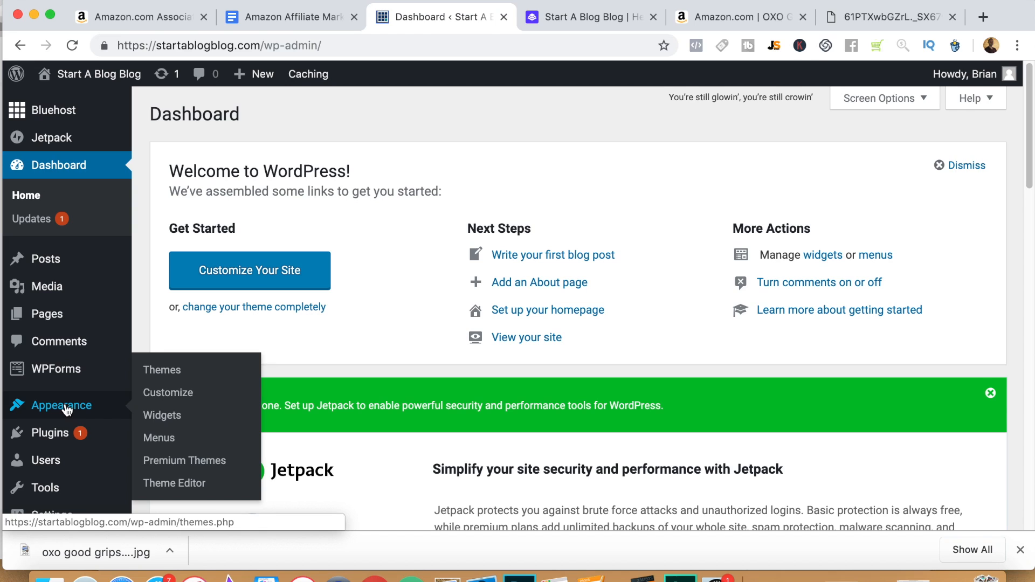
click(175, 376)
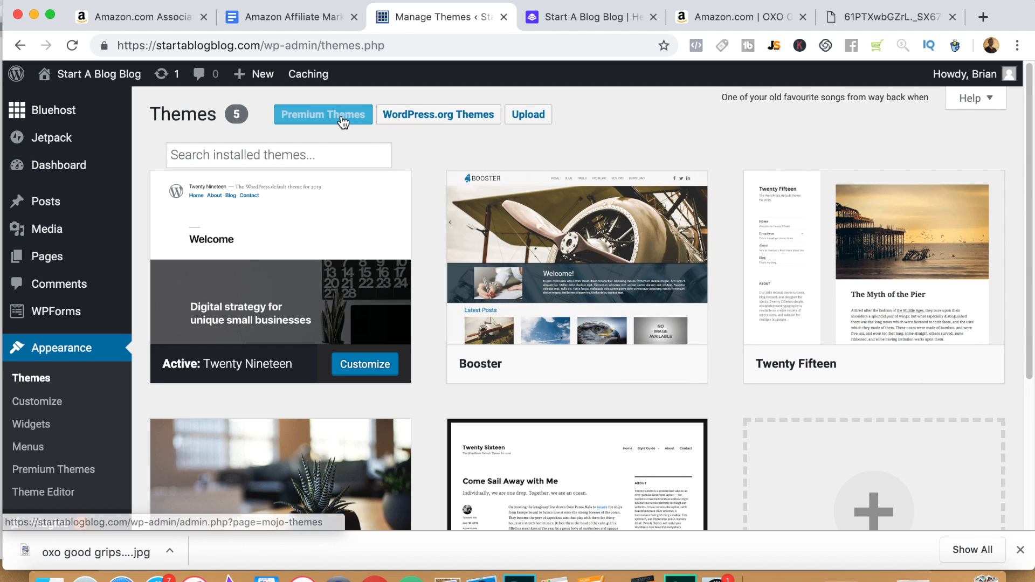
drag(1029, 142, 1027, 326)
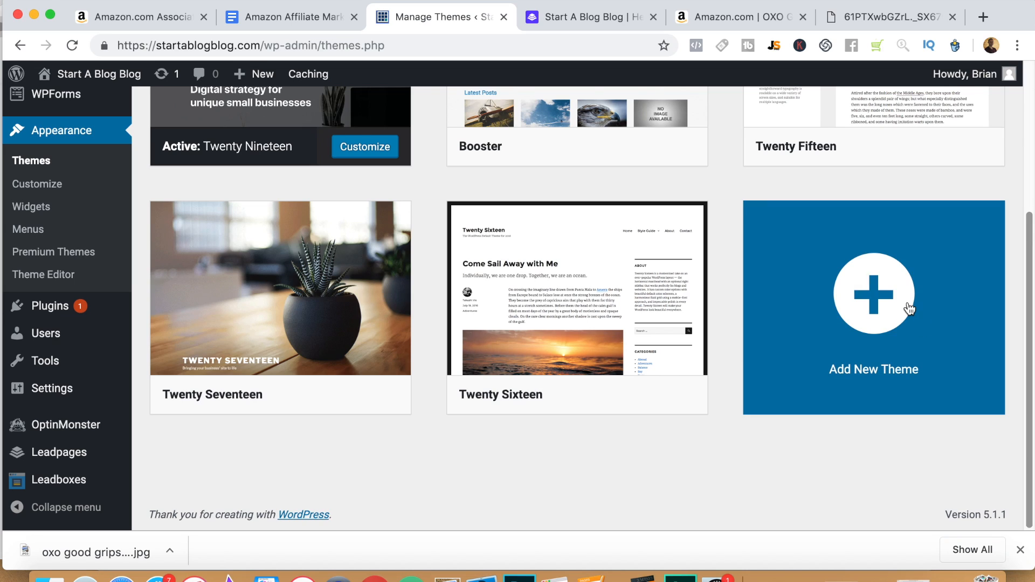
click(835, 283)
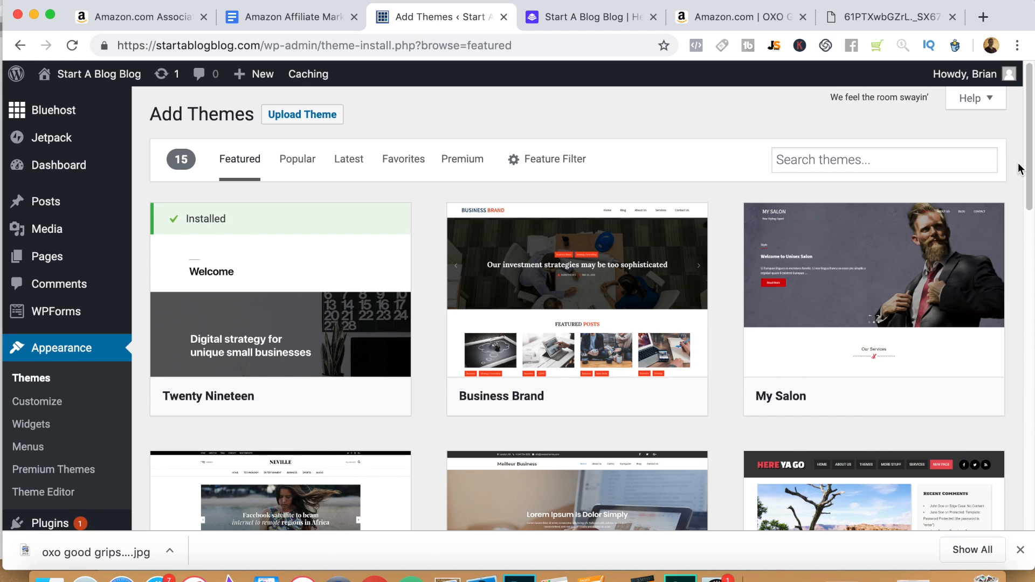
drag(1030, 146, 1009, 183)
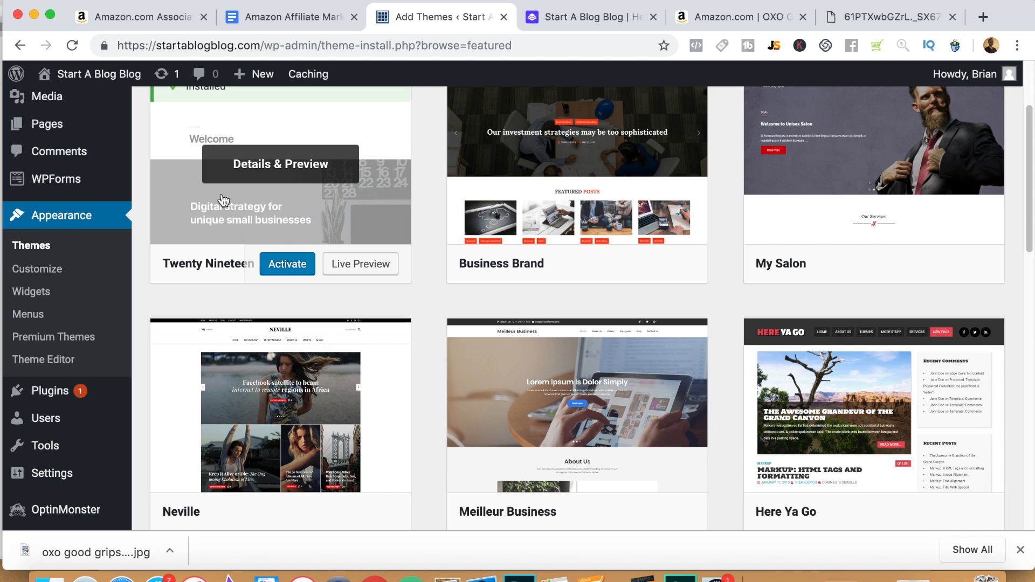
- Create a new post titled "5 Best Vegetable Peelers That You Can Buy On Amazon"
mouse_move(58, 190)
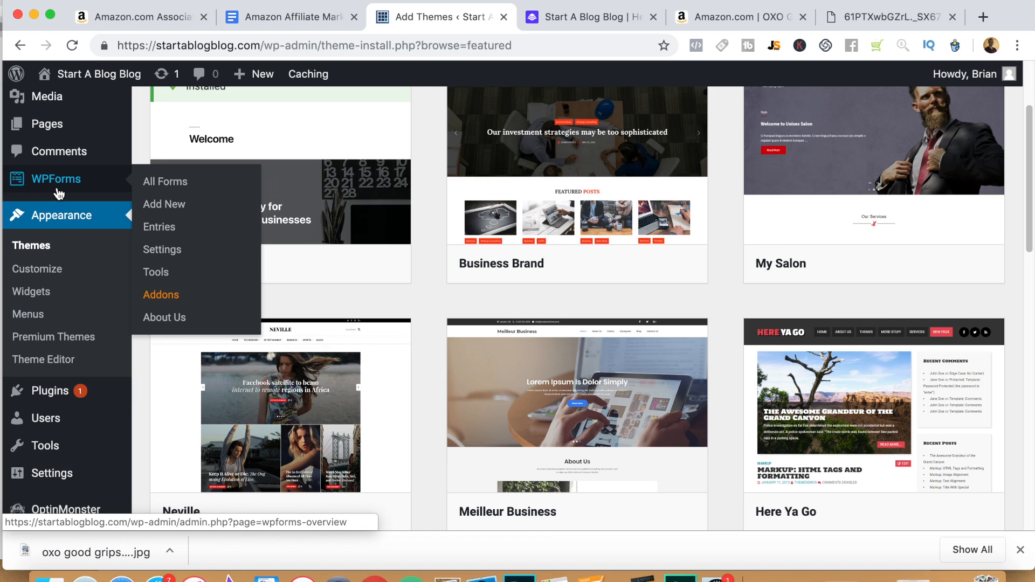
scroll(226, 161, up, 3)
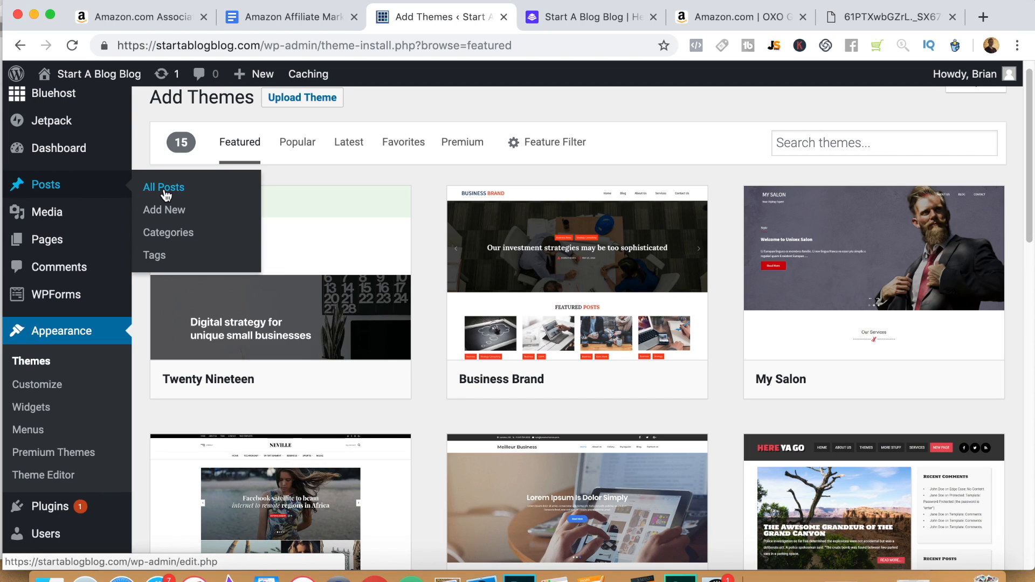
click(164, 211)
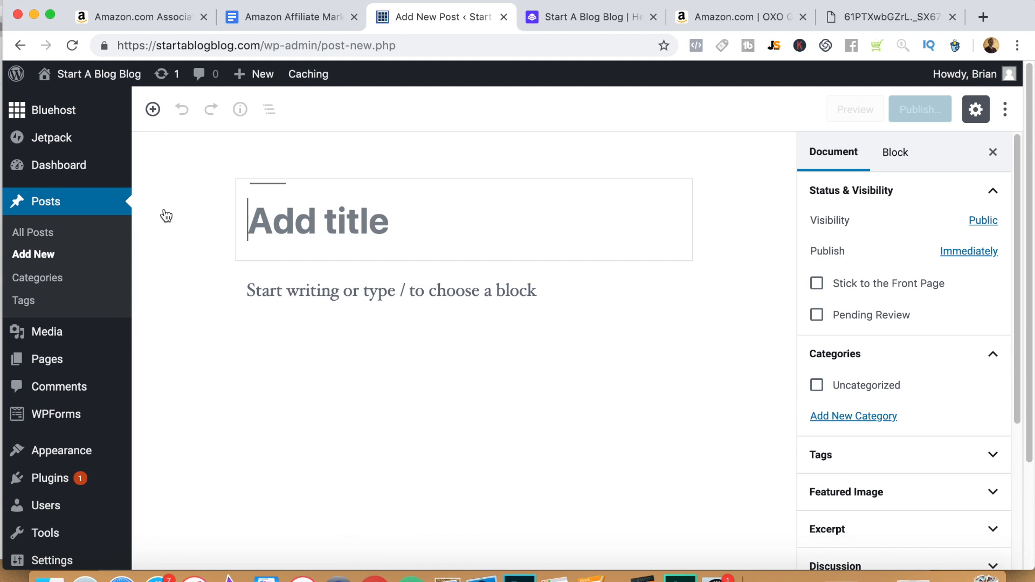
text(5 Best)
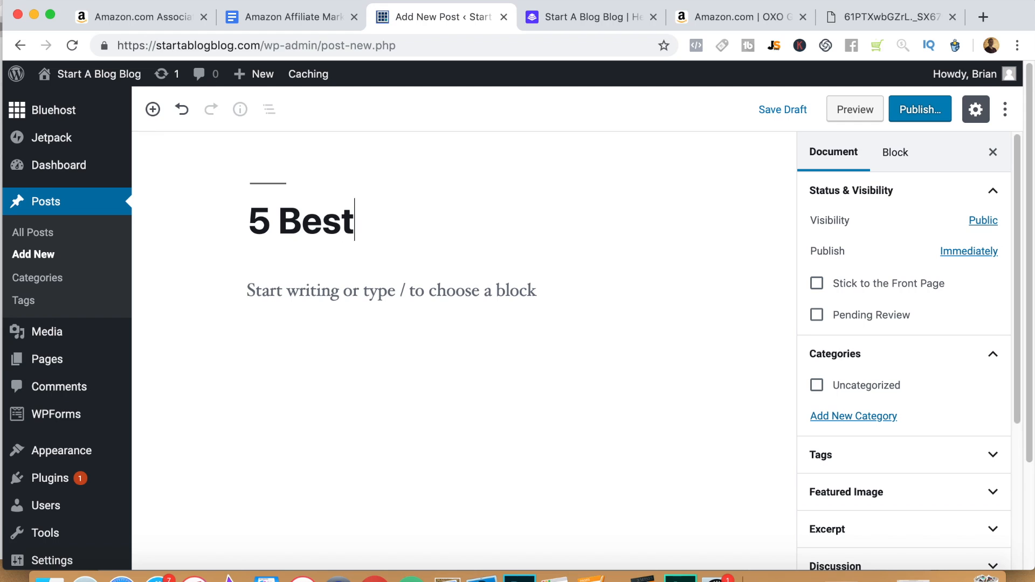
text( Vegetable Peelers ThatYOu)
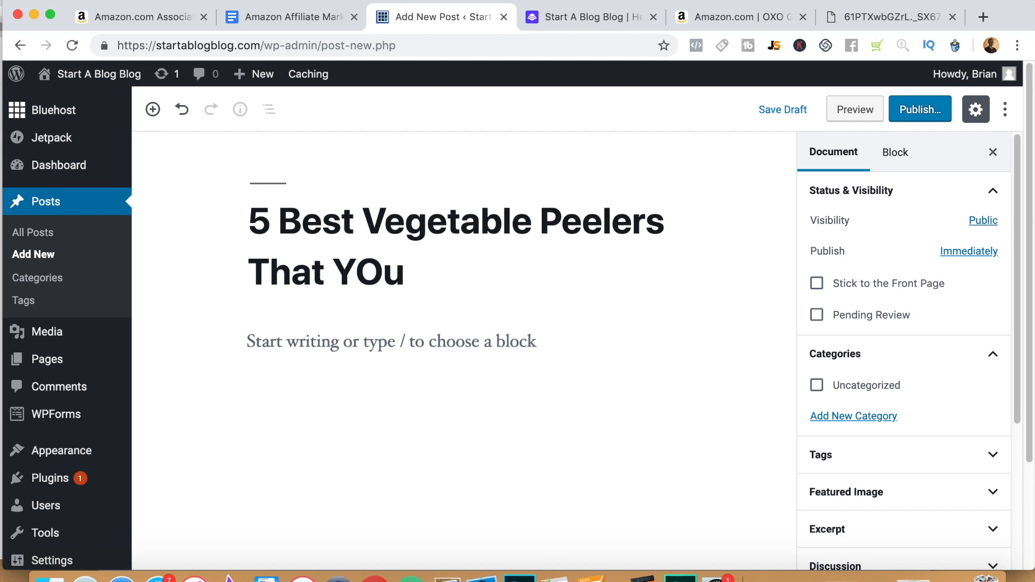
key(BackSpace)
key(BackSpace)
text(ou Can B)
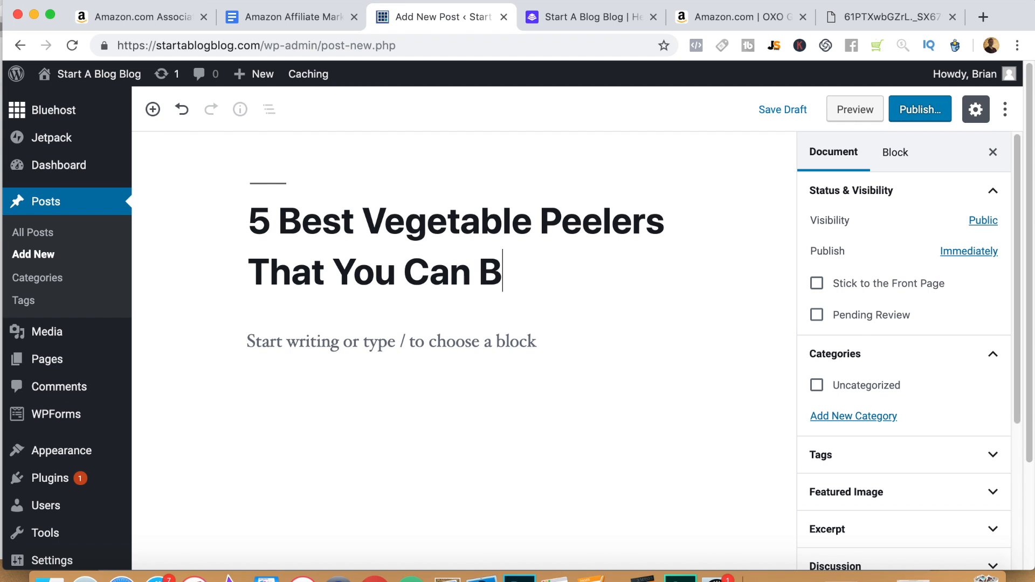
text(uy On Amazon)
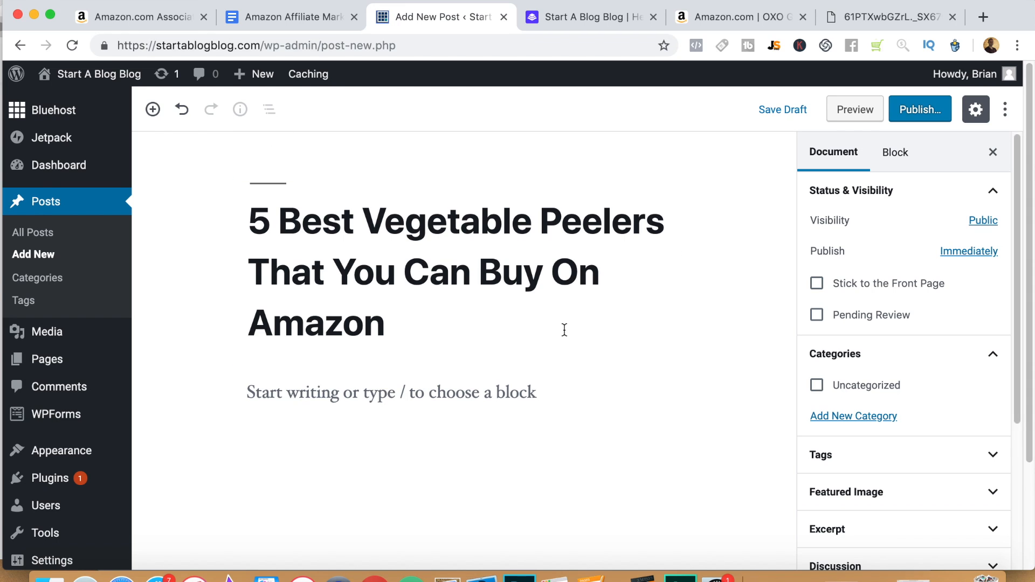
- Write the opening paragraph "The first peeler we recommend is the OXO Good Grips Peeler.", correcting the spelling of "recommend"
click(496, 404)
text(The first peeler we reccommend it)
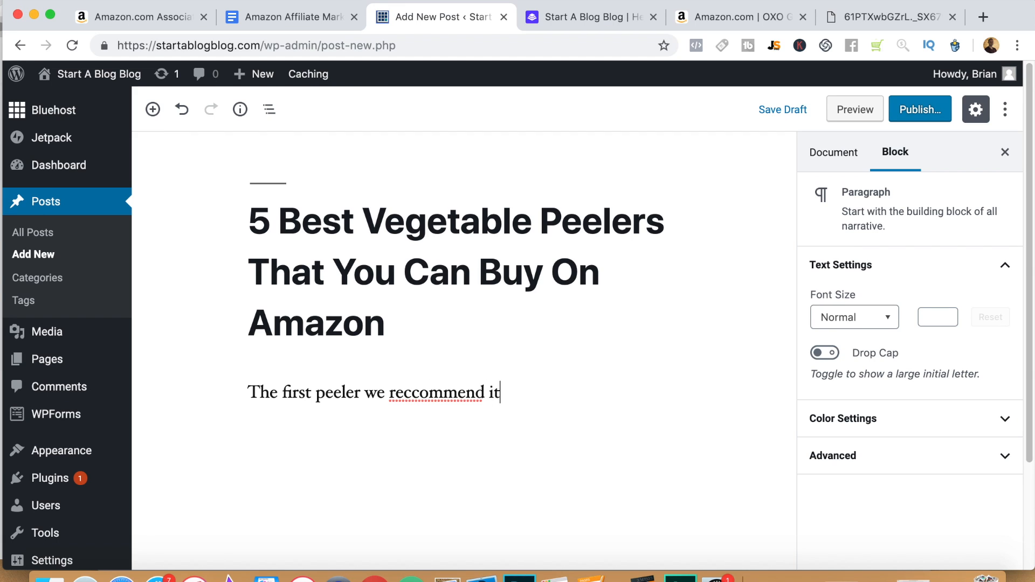
key(BackSpace)
text(s the)
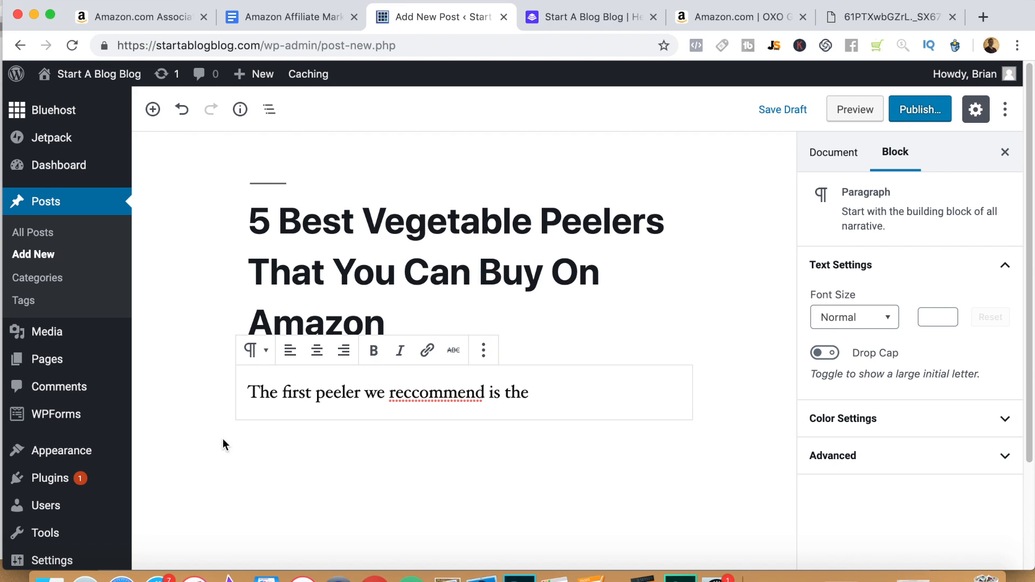
right_click(414, 394)
click(462, 288)
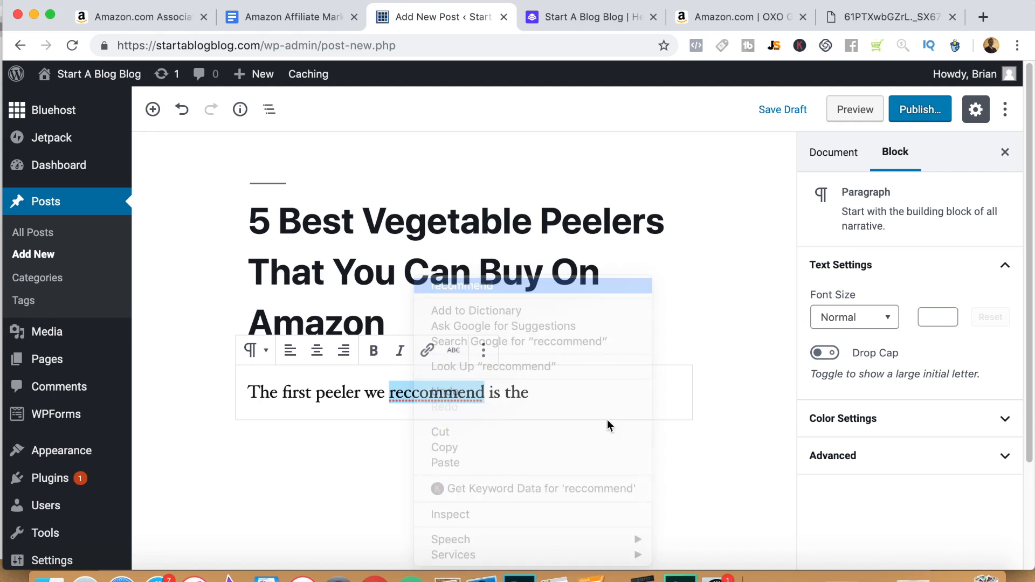
text(OXO B)
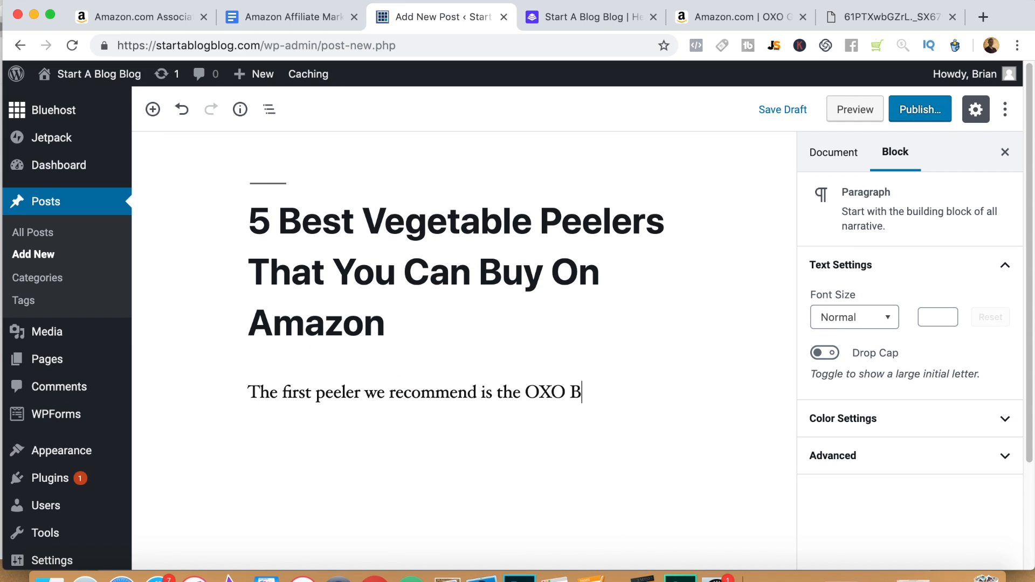
key(BackSpace)
text(Good Grips Peeler.)
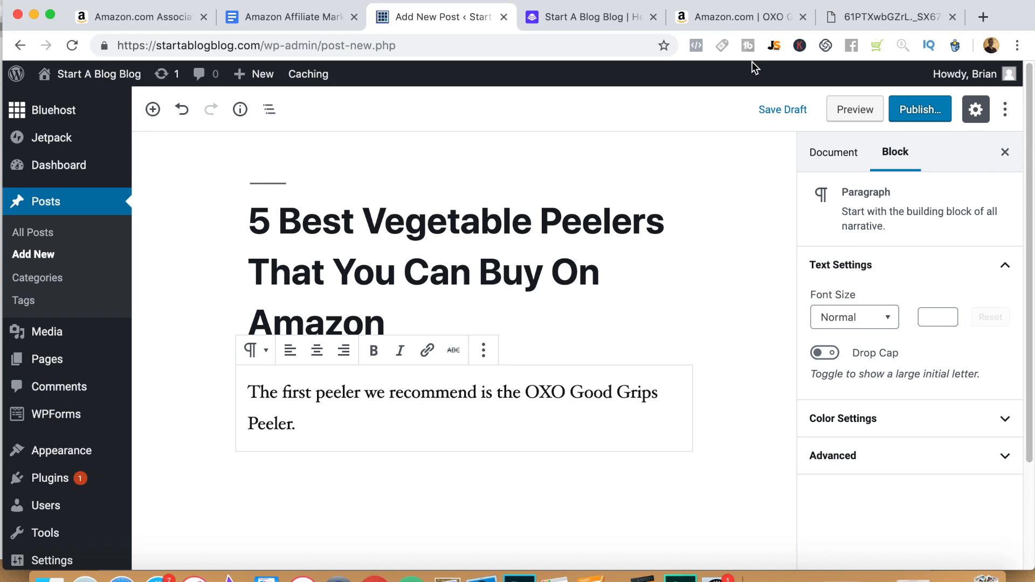
- Switch to the Amazon peeler page, copy the SiteStripe image link HTML in Large size, and return to the WordPress post editor
click(744, 23)
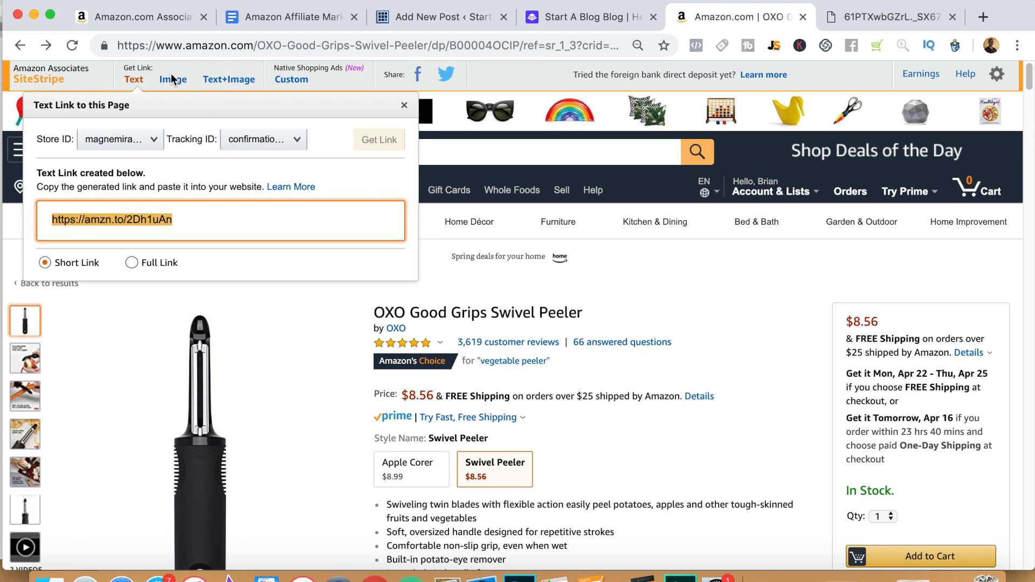
click(174, 81)
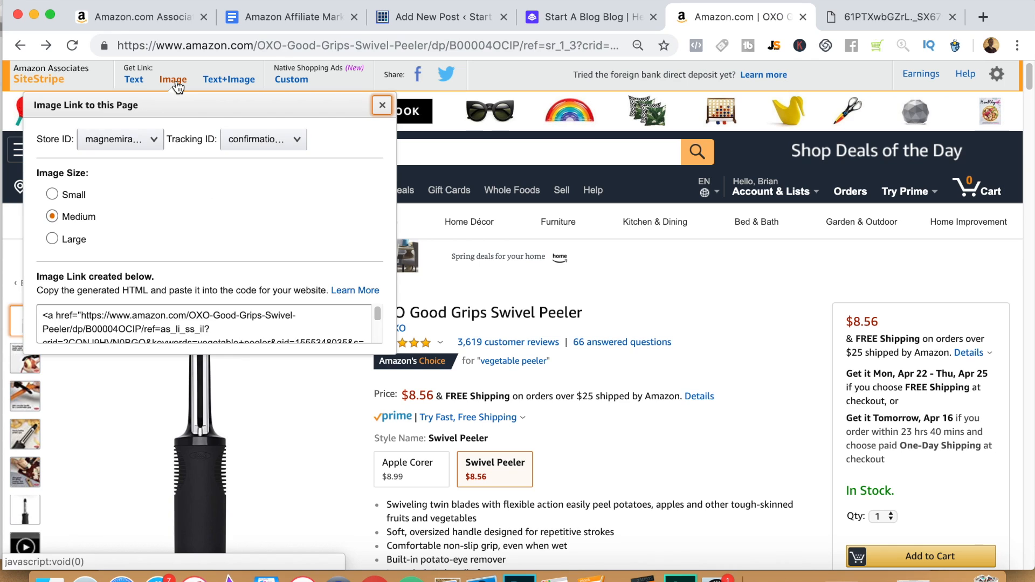
click(52, 239)
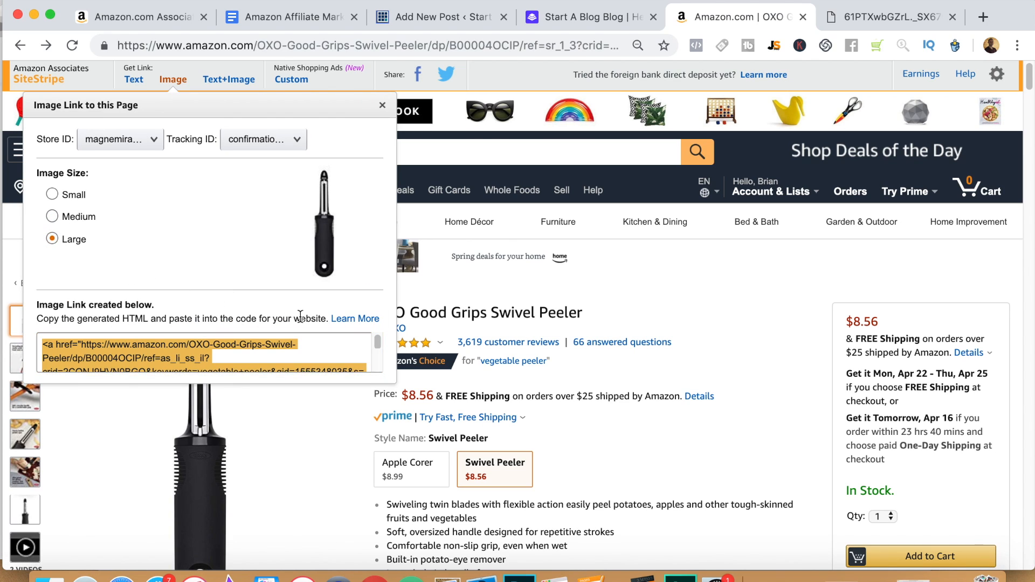
click(461, 18)
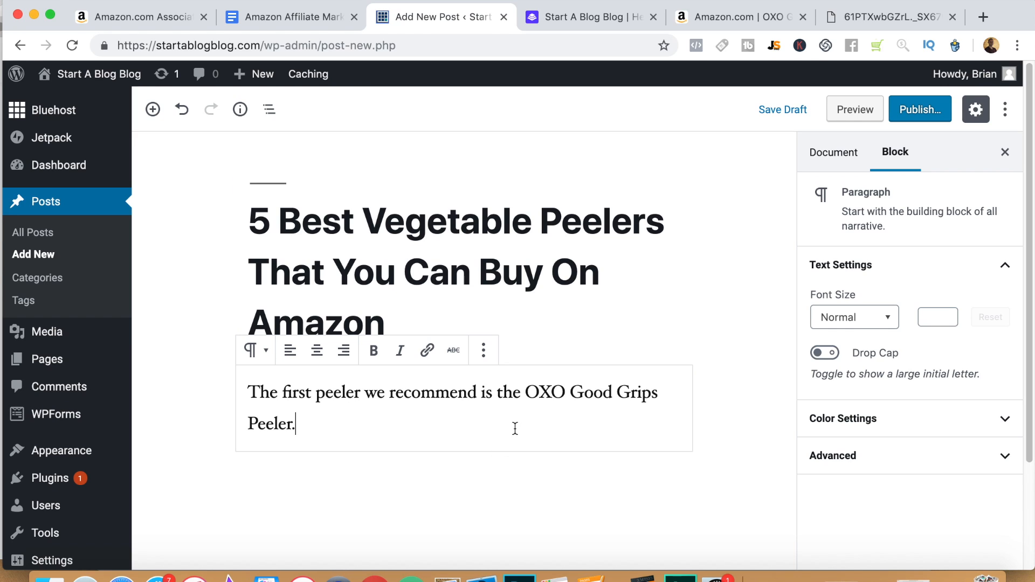
- Paste the Amazon image HTML into a code block below the paragraph and transform the block to Preformatted
key(Return)
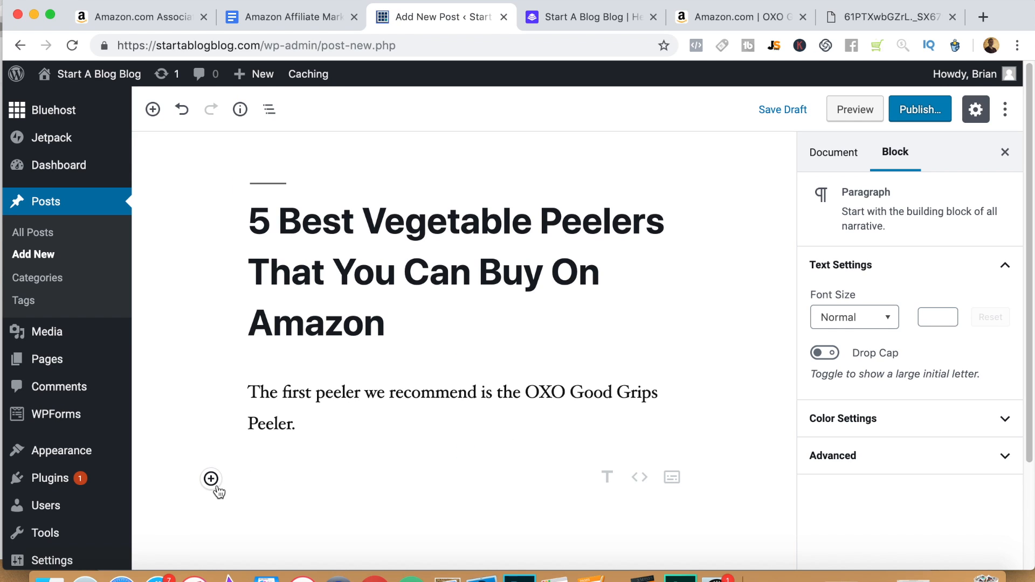
click(639, 478)
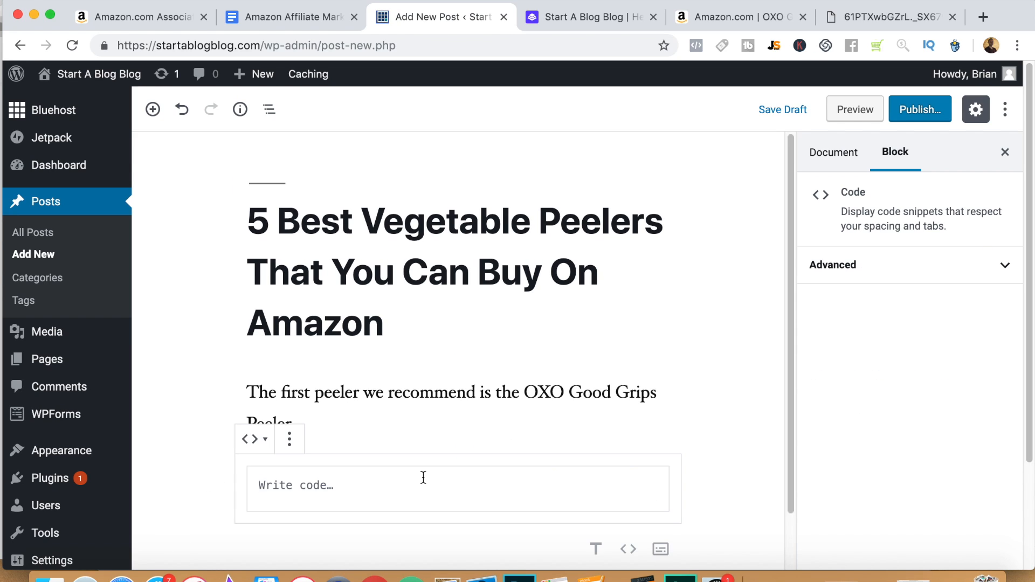
key(super+v)
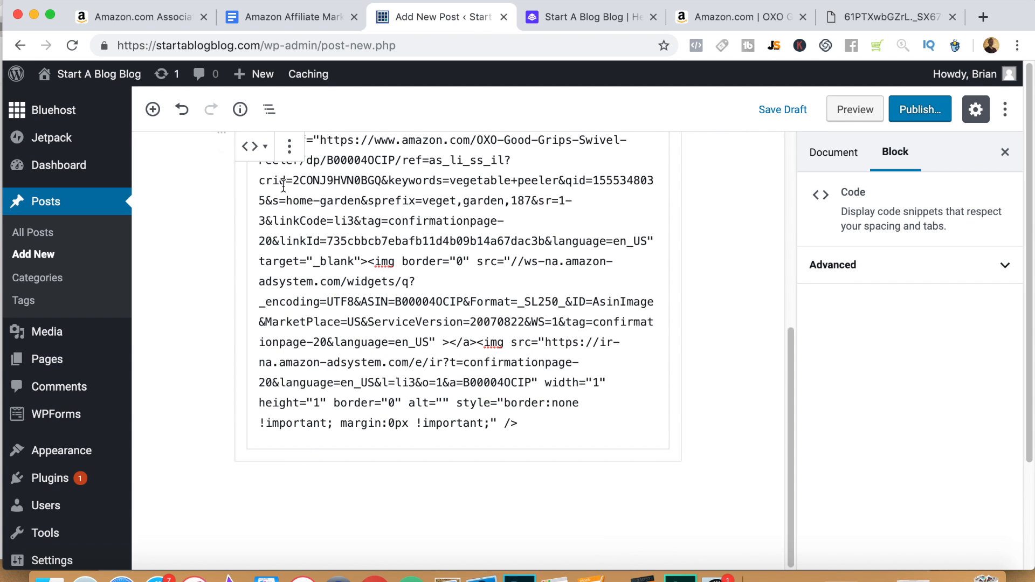
click(255, 146)
click(282, 250)
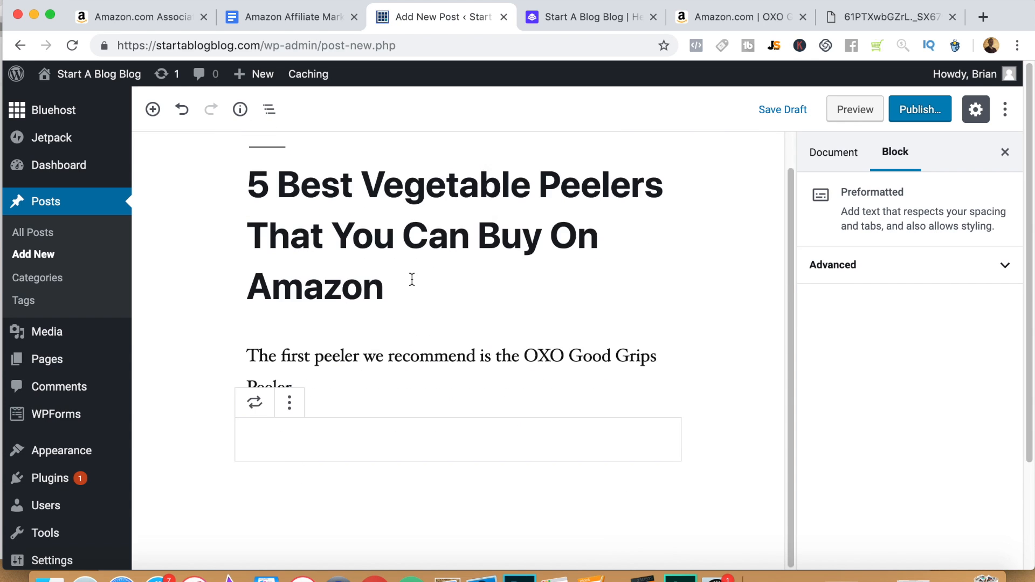
scroll(593, 351, down, 3)
click(719, 393)
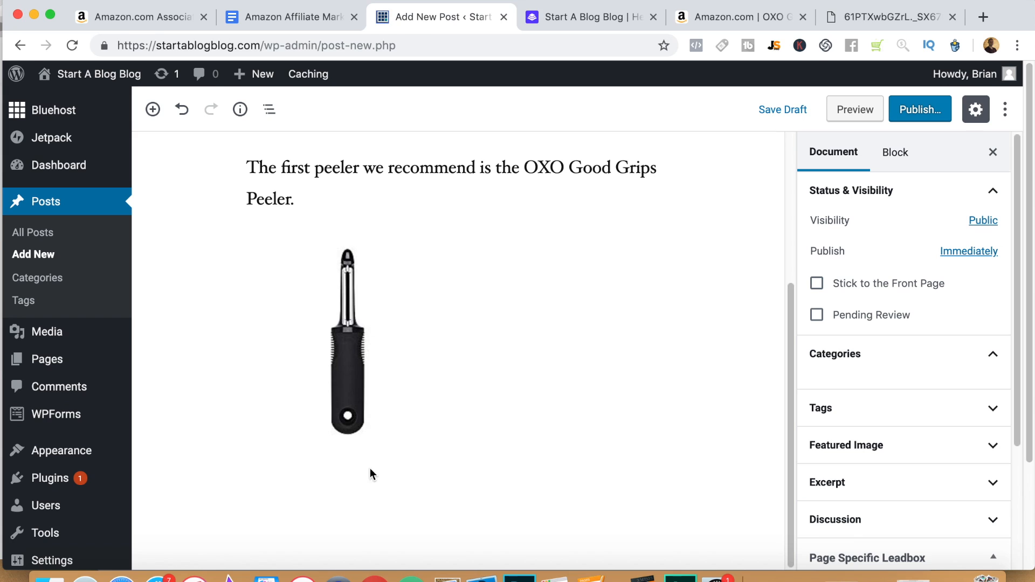
- Add a heading block below the peeler image and transform it into an empty Paragraph block
click(438, 444)
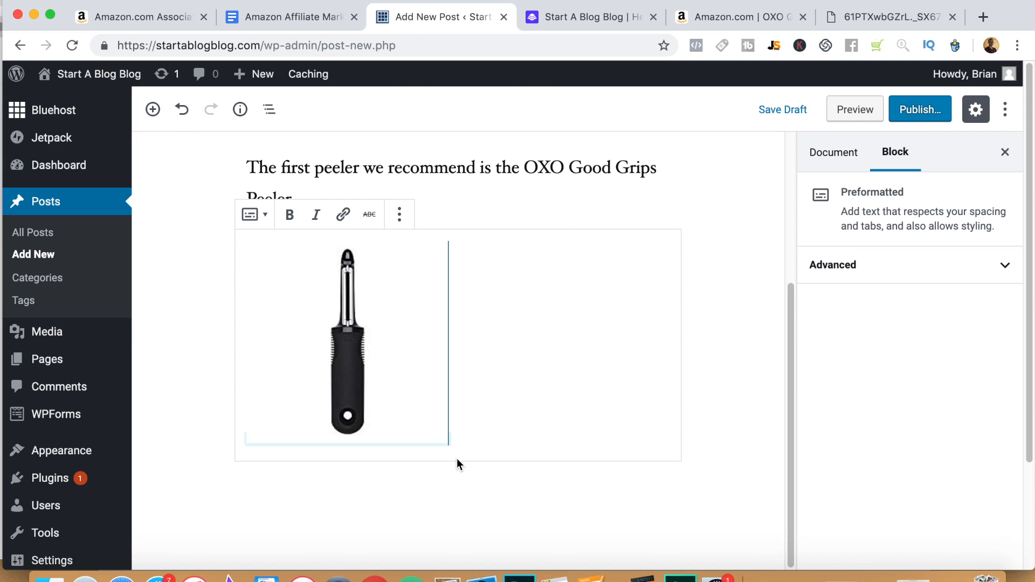
click(488, 485)
click(595, 487)
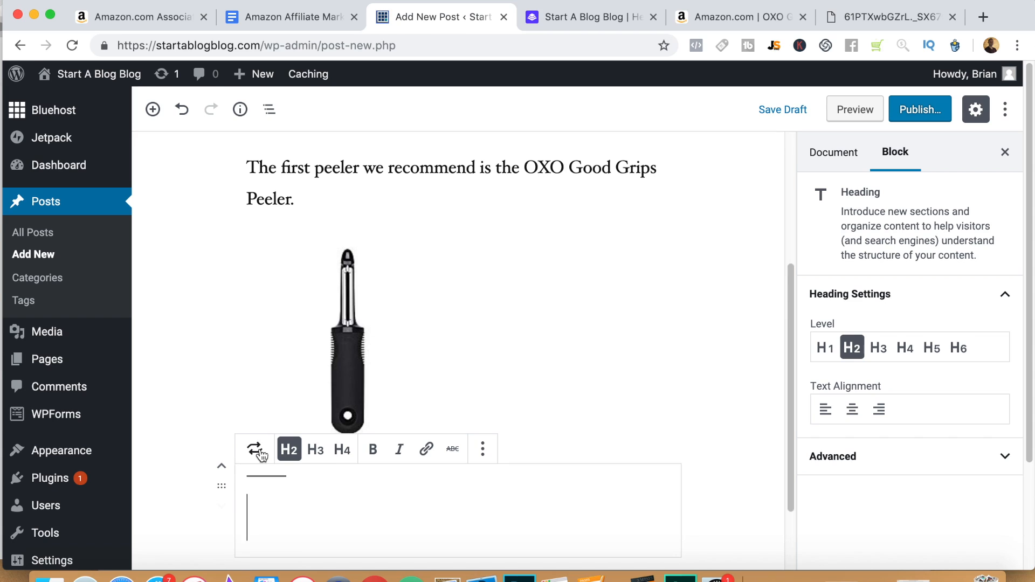
click(255, 450)
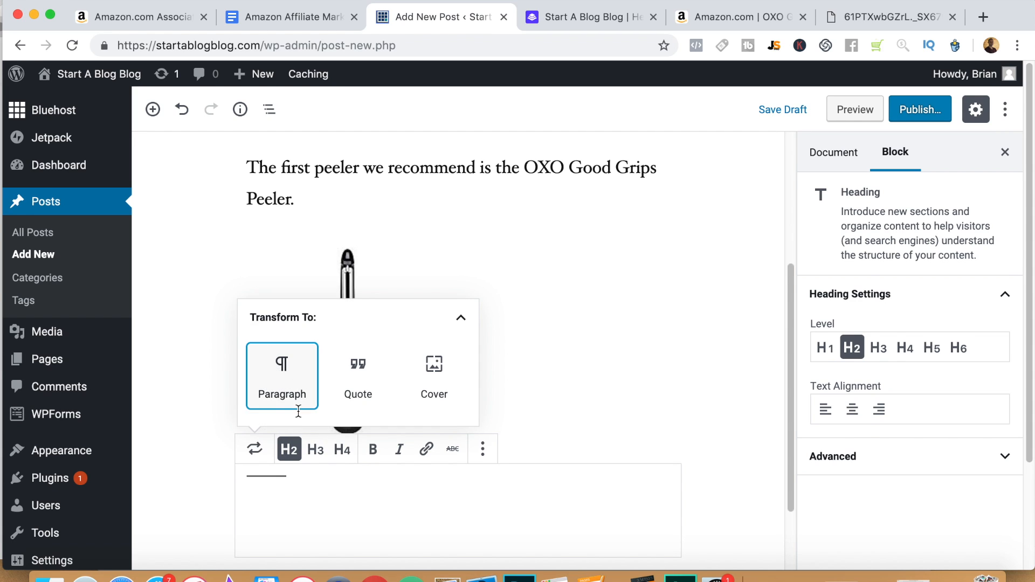
click(279, 380)
drag(536, 495, 214, 464)
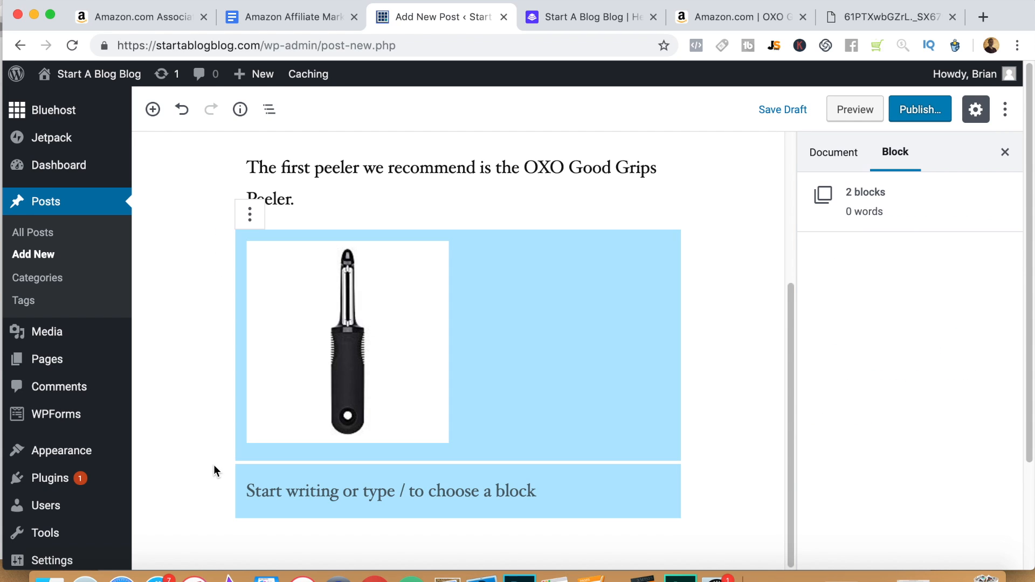
click(493, 479)
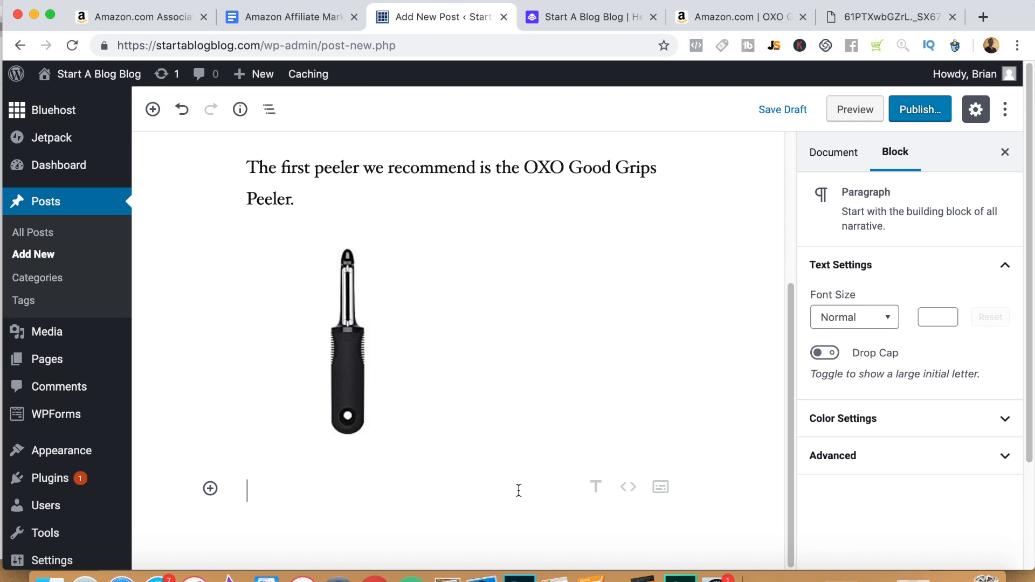
- Write "We like this peeler because it is sturdy and it is an Amazon Choice." in the paragraph below the image
text(We like this )
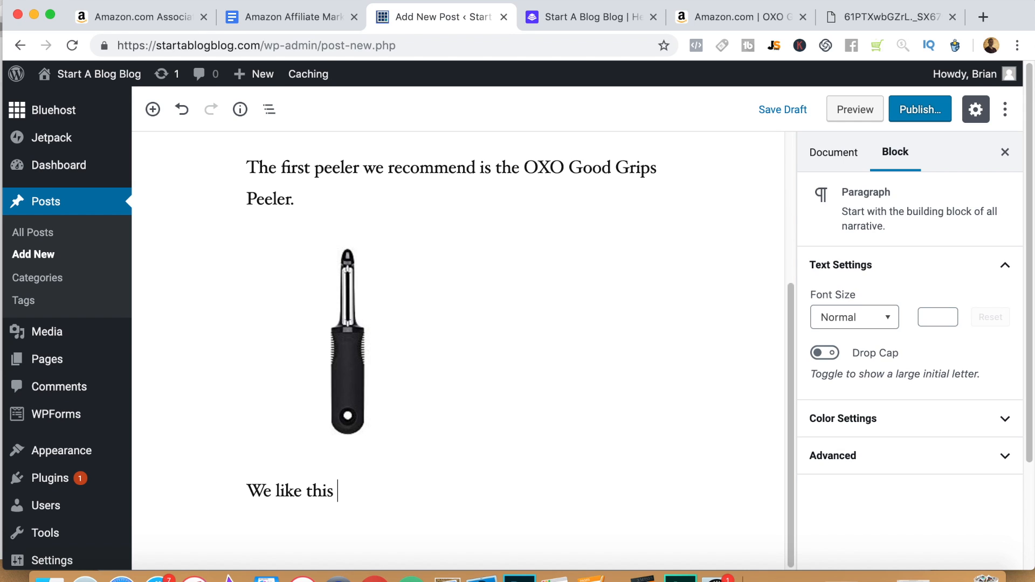
text(peeler becau)
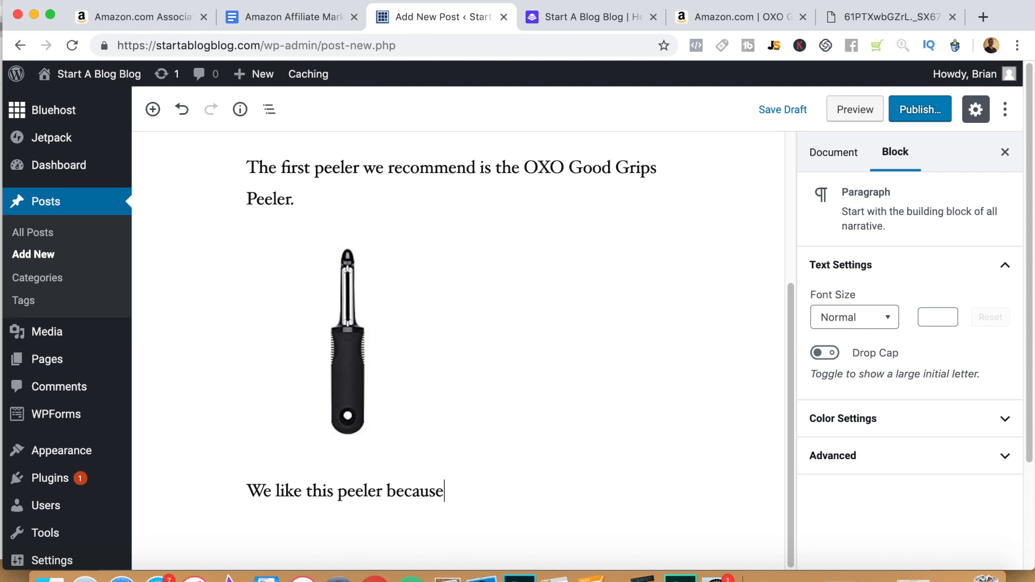
text(se it is sturdy a)
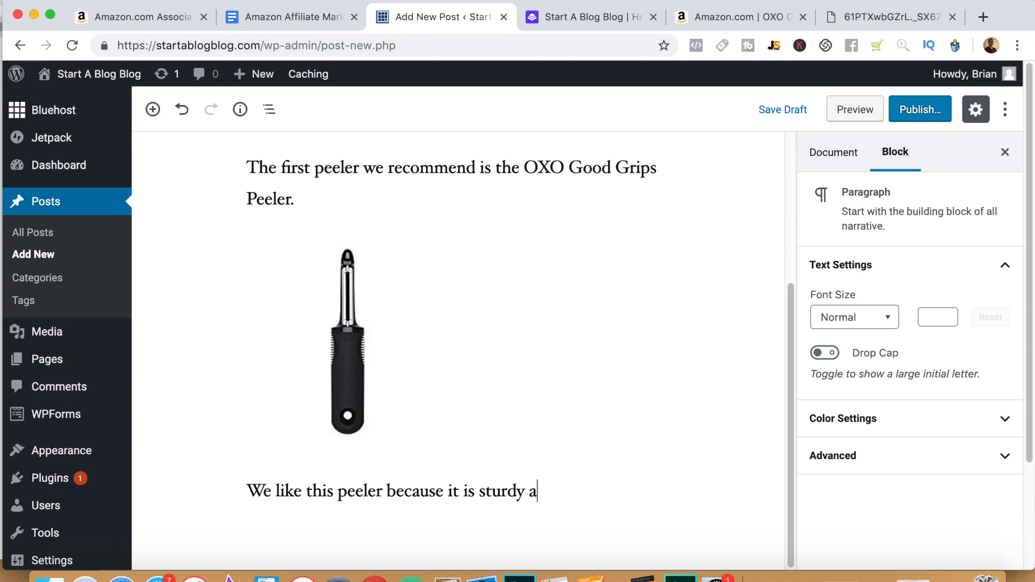
text(nd it is an Amazon Choice.)
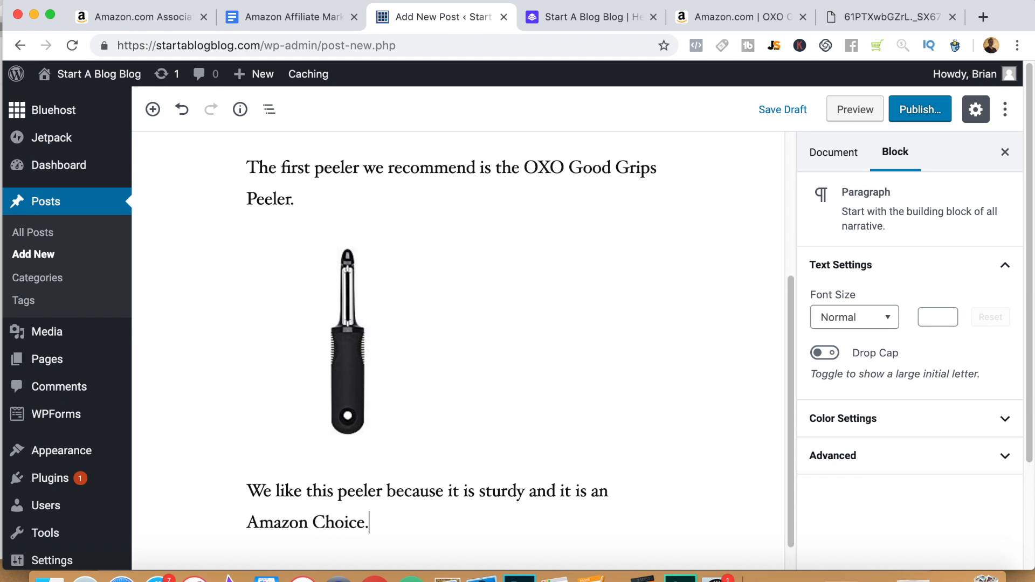
- Add a closing paragraph reading "Read our full review of the OXO Good Grips Peeler"
key(Return)
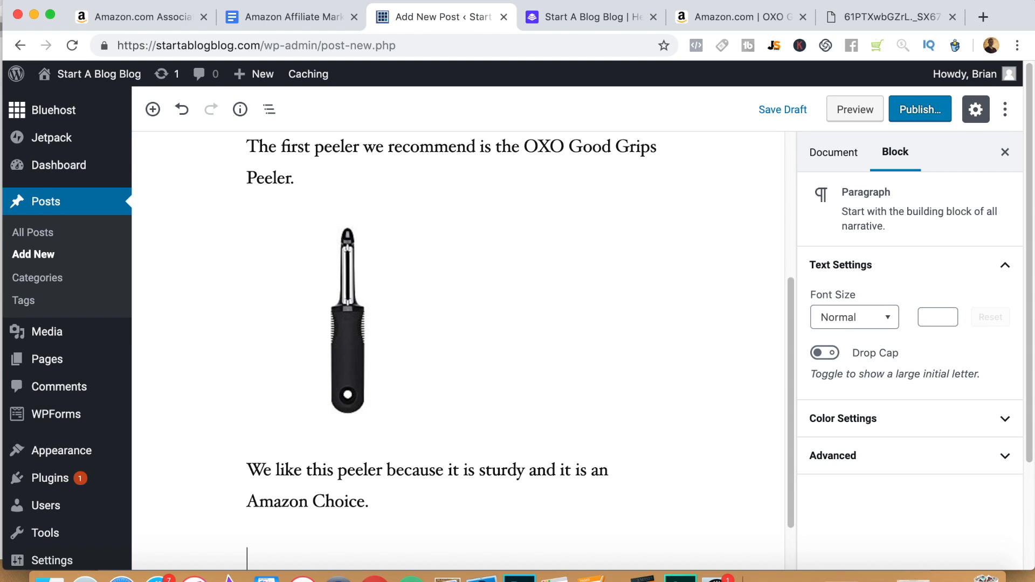
text(Read our full review of the OXOB)
key(BackSpace)
text(Good Grips)
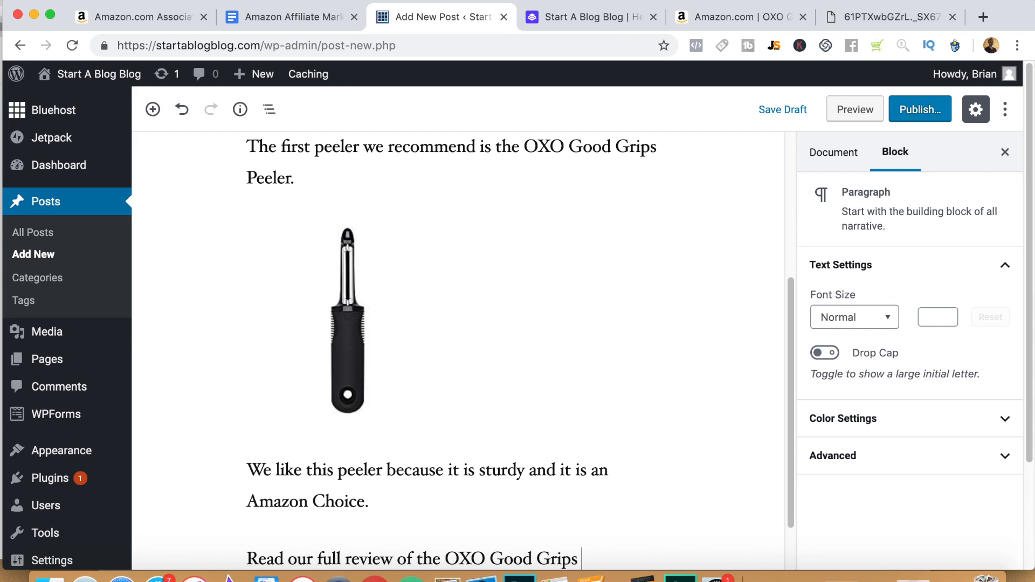
text( Peeler)
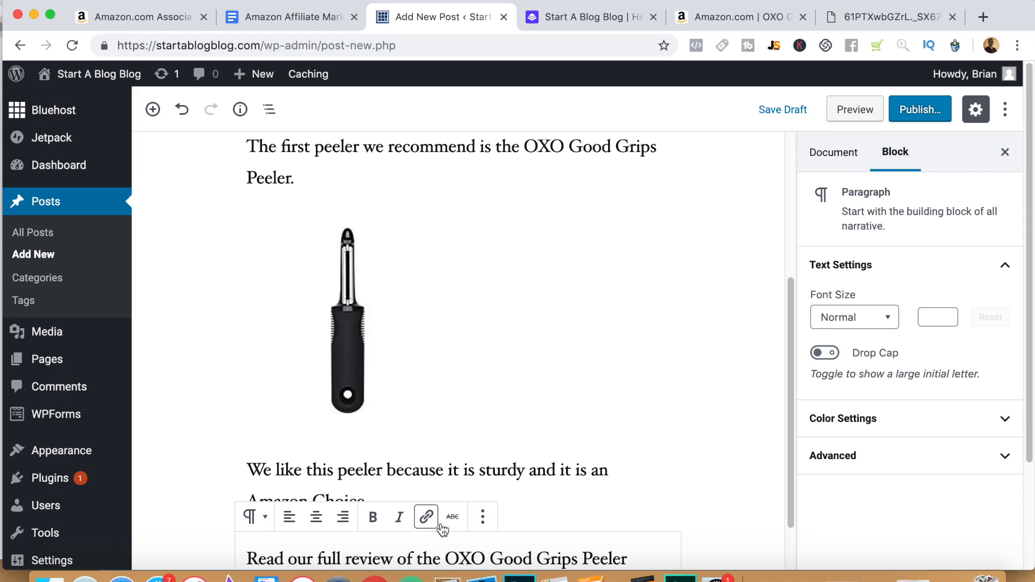
click(782, 372)
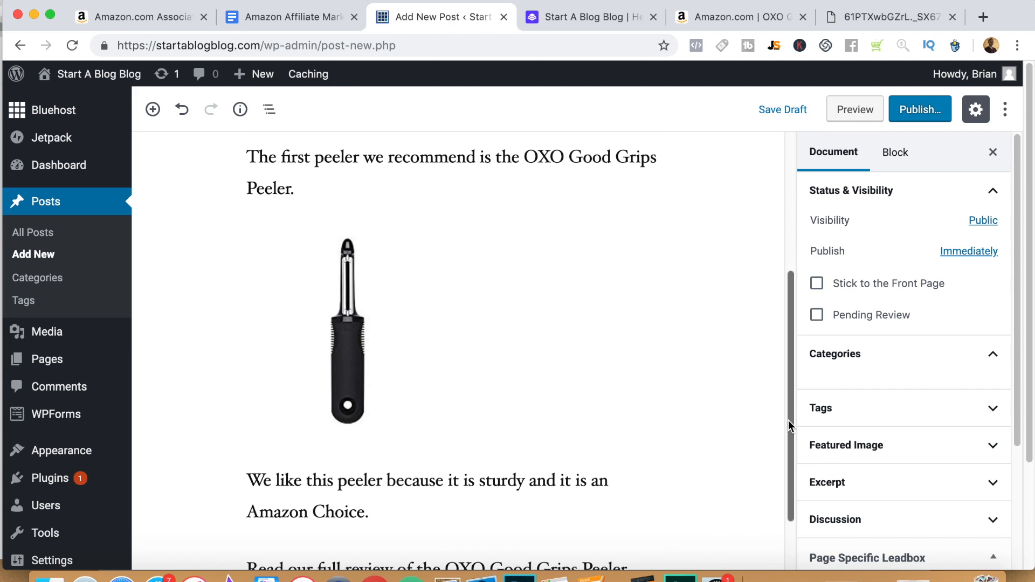
scroll(789, 426, down, 2)
click(670, 512)
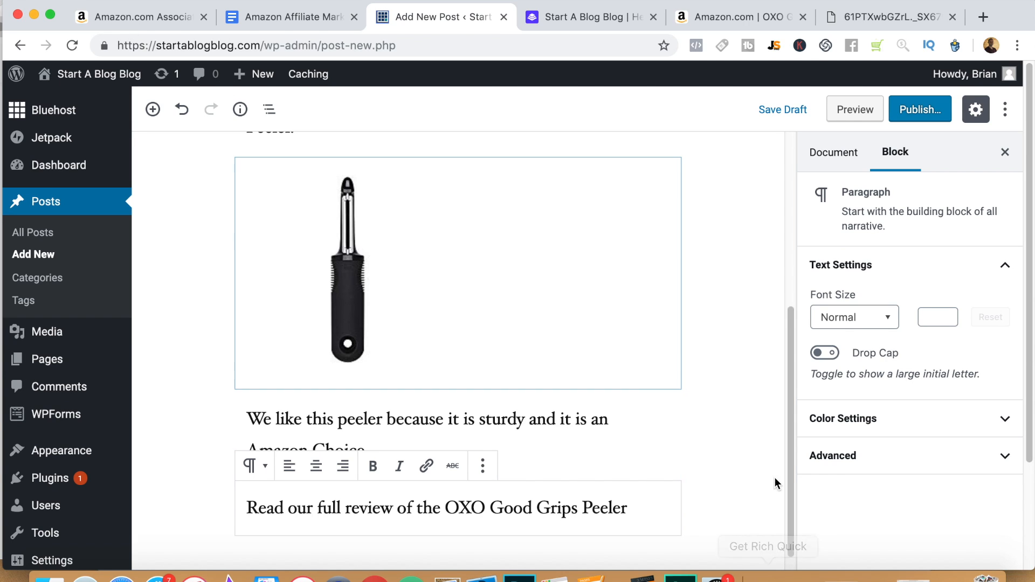
- Publish the vegetable peelers post with its public, immediate settings
click(744, 406)
click(920, 110)
click(920, 117)
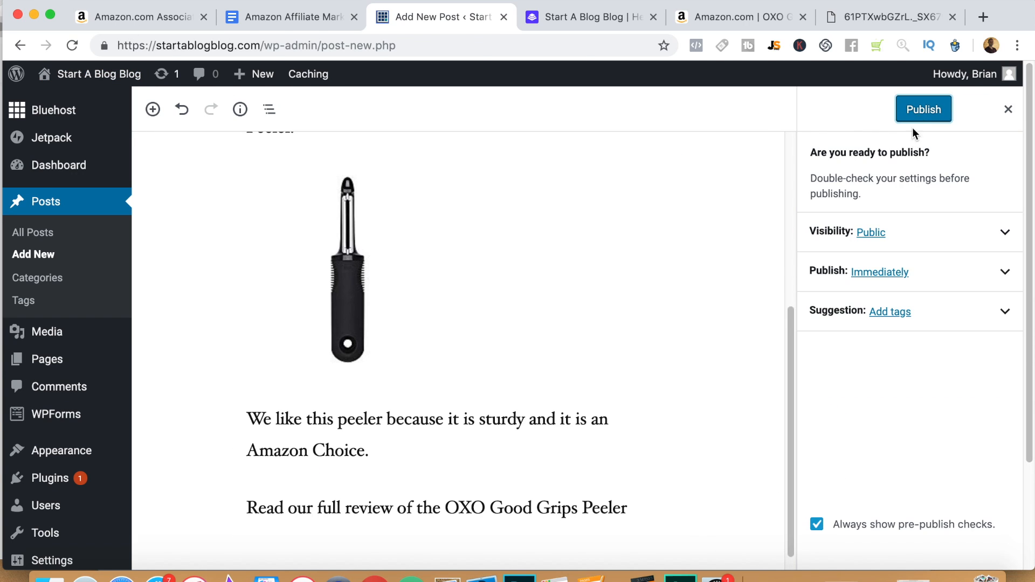
- From the list of all posts, view "Review: OXO Good Grips Swivel Peeler" in a new tab and copy its web address
click(42, 237)
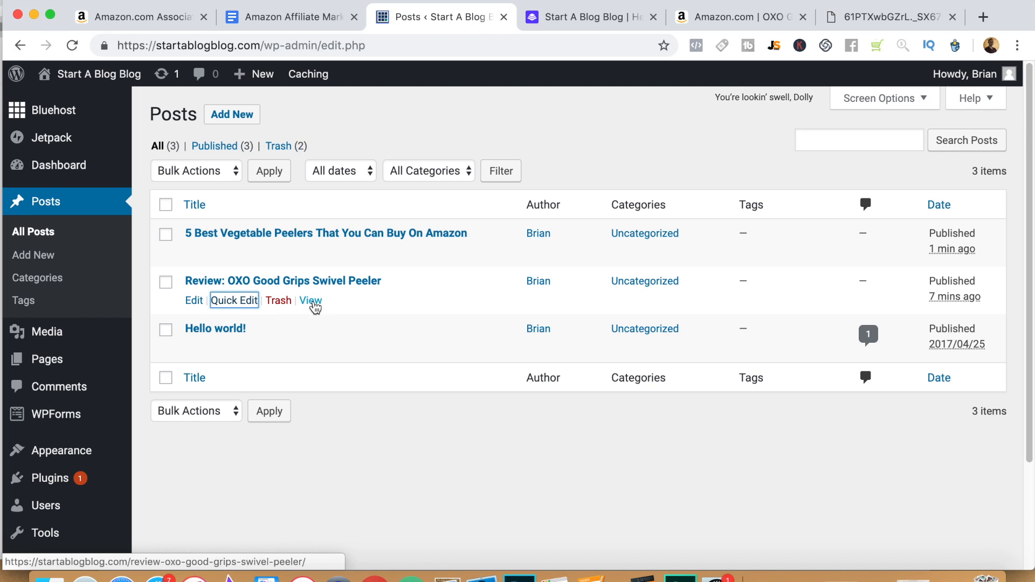
right_click(313, 300)
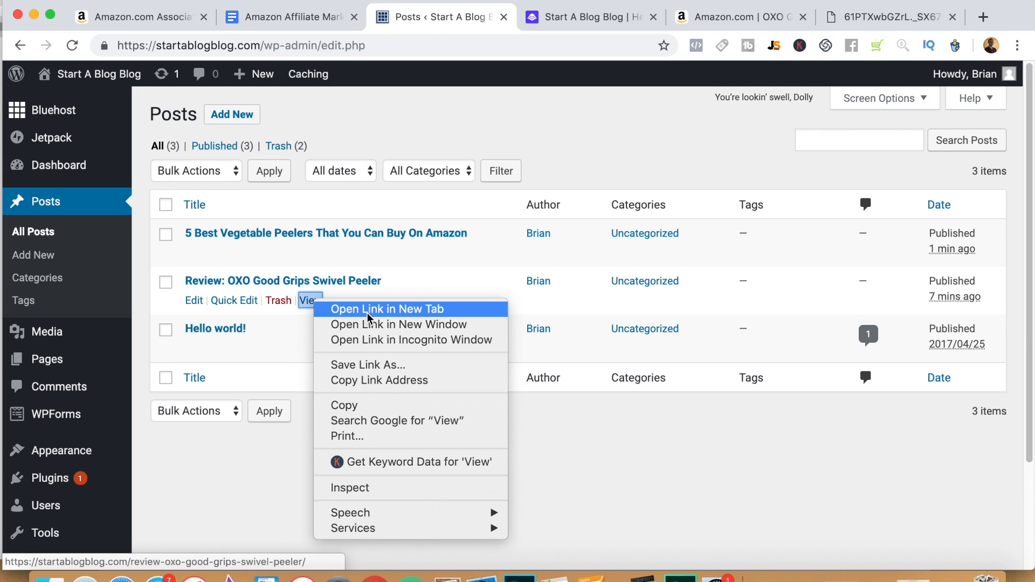
click(355, 309)
click(502, 16)
drag(470, 46, 117, 44)
key(super+c)
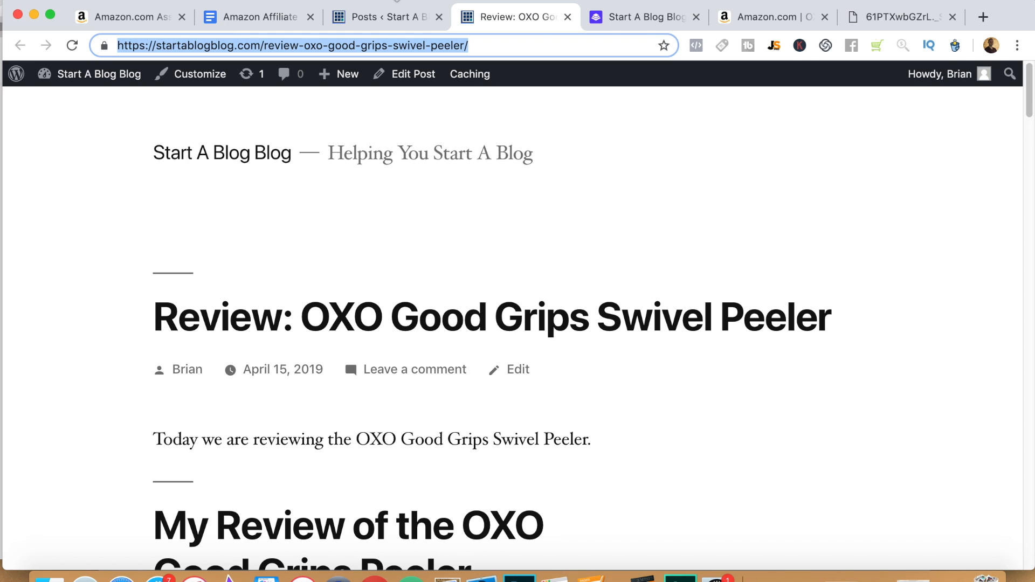
- Return to the posts list and open "5 Best Vegetable Peelers That You Can Buy On Amazon" for editing
click(383, 19)
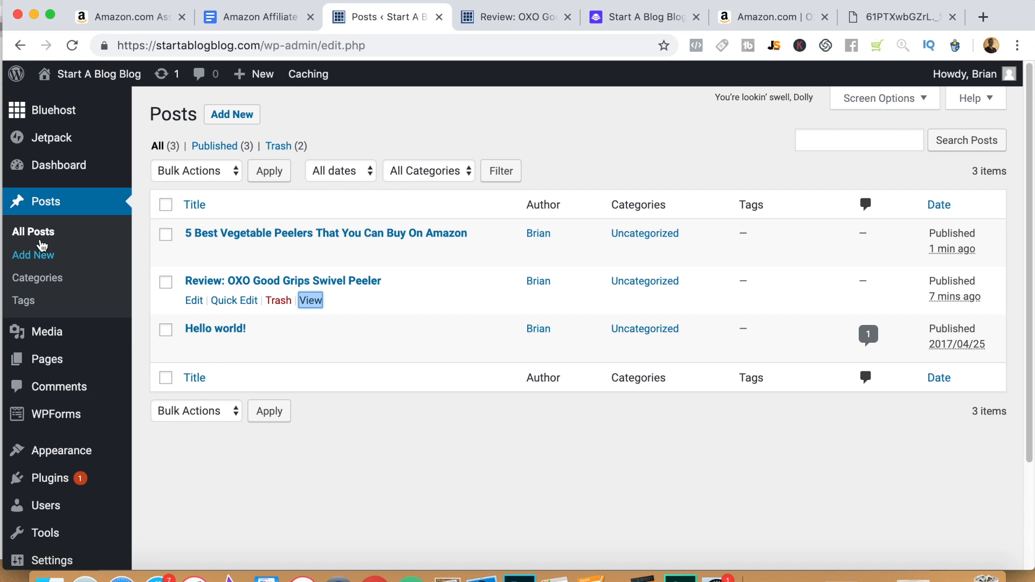
click(38, 233)
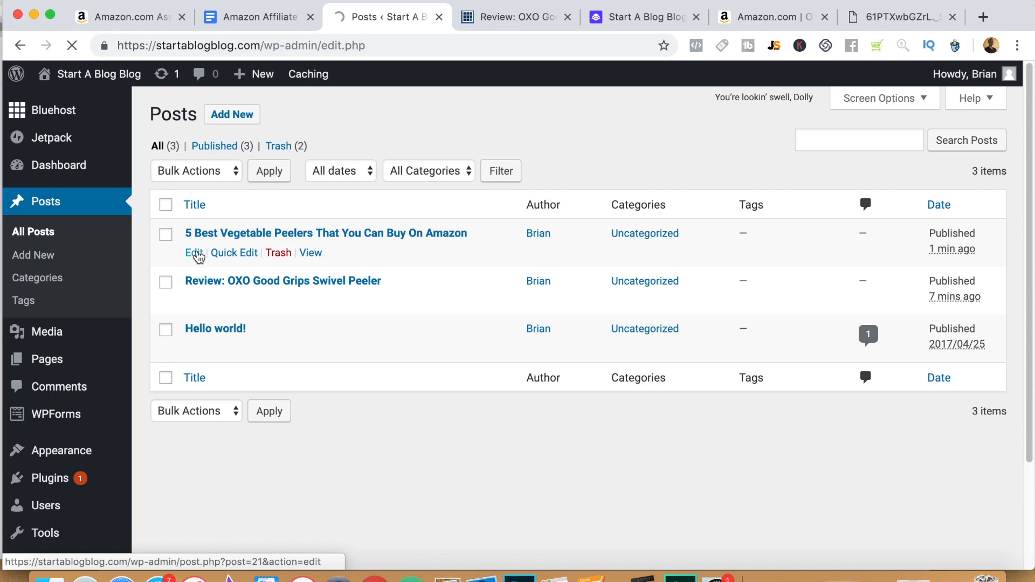
click(215, 240)
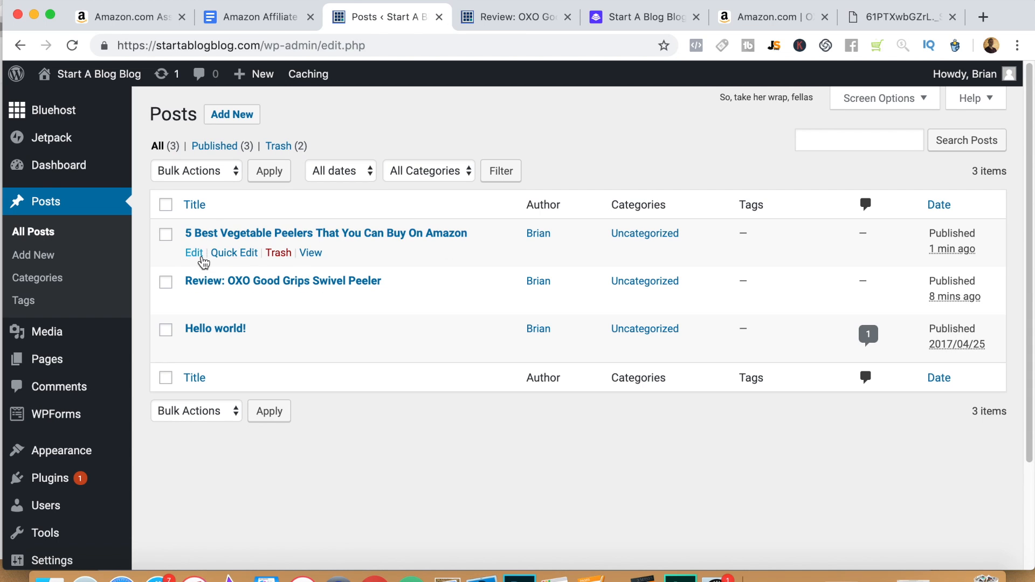
click(196, 254)
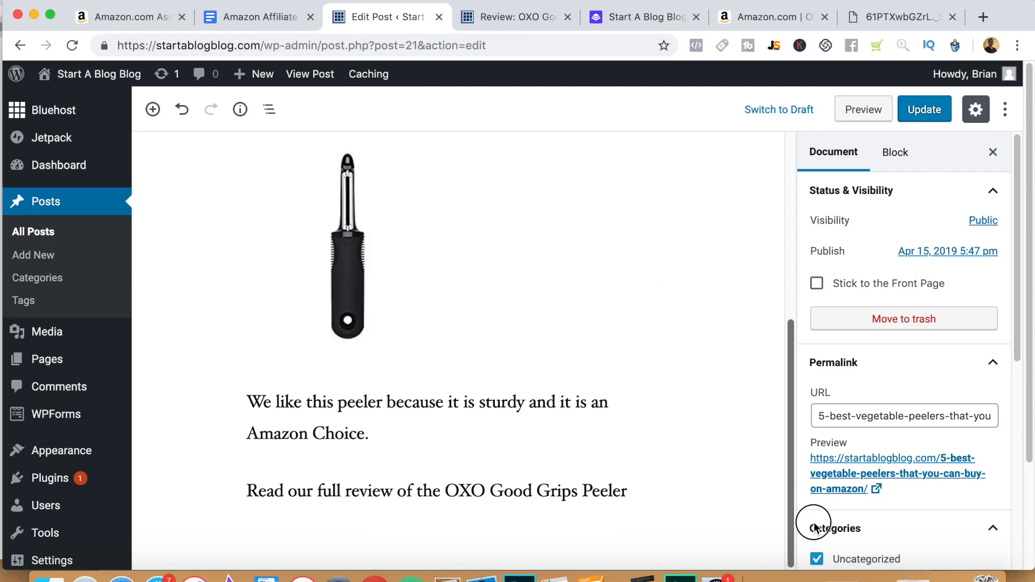
- Link the whole line "Read our full review of the OXO Good Grips Peeler" to the copied review address and update the post
drag(248, 490, 626, 492)
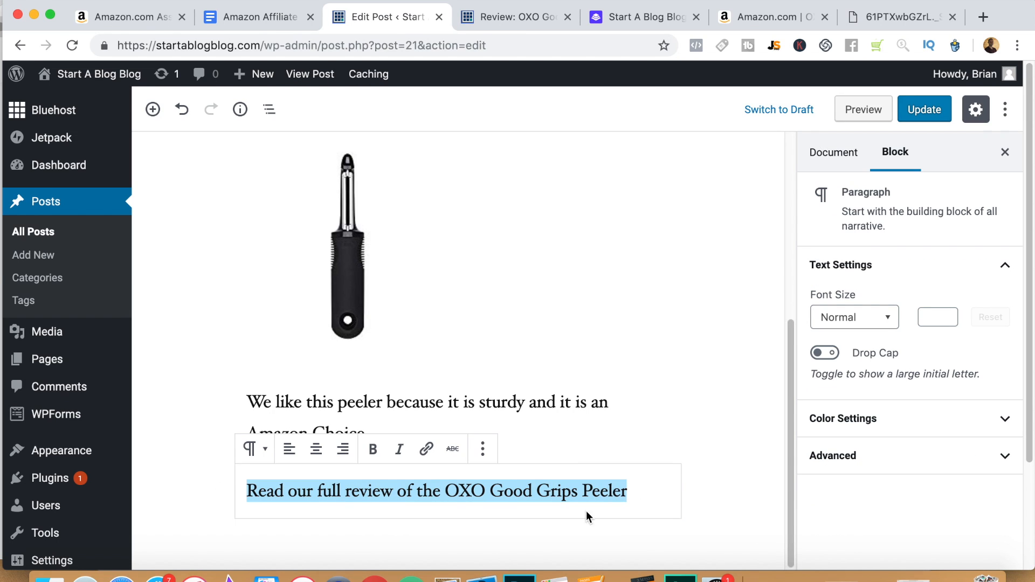
click(427, 449)
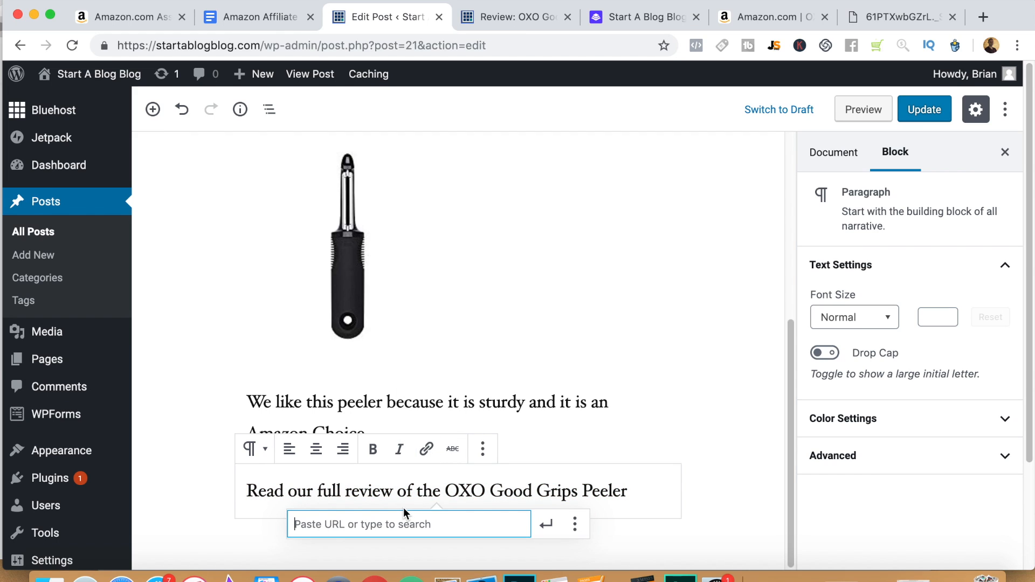
key(super+v)
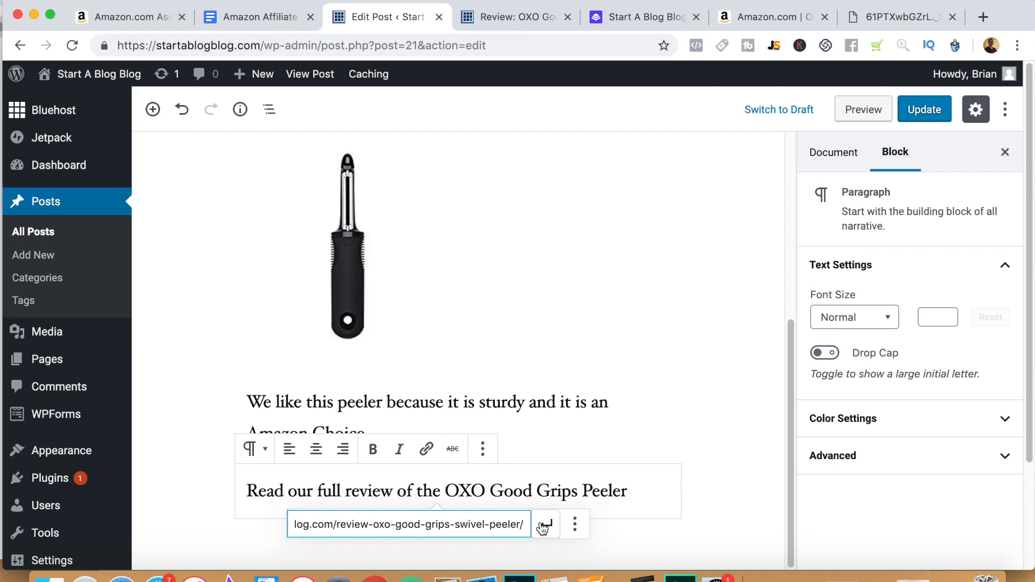
click(546, 524)
click(665, 412)
click(915, 112)
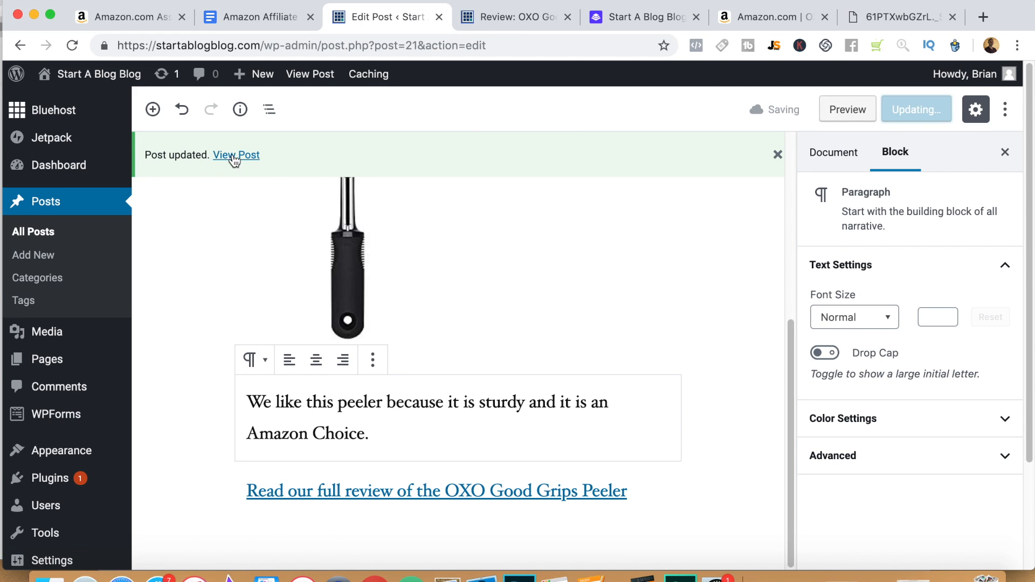
- View the updated post in a new tab, follow its full-review link, and look through the review page
right_click(237, 154)
click(269, 163)
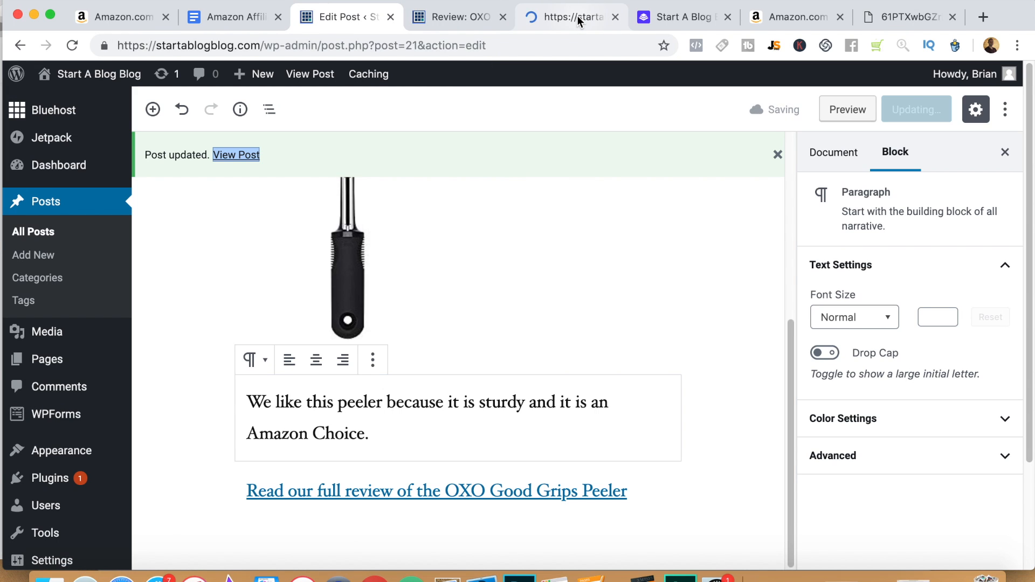
click(577, 15)
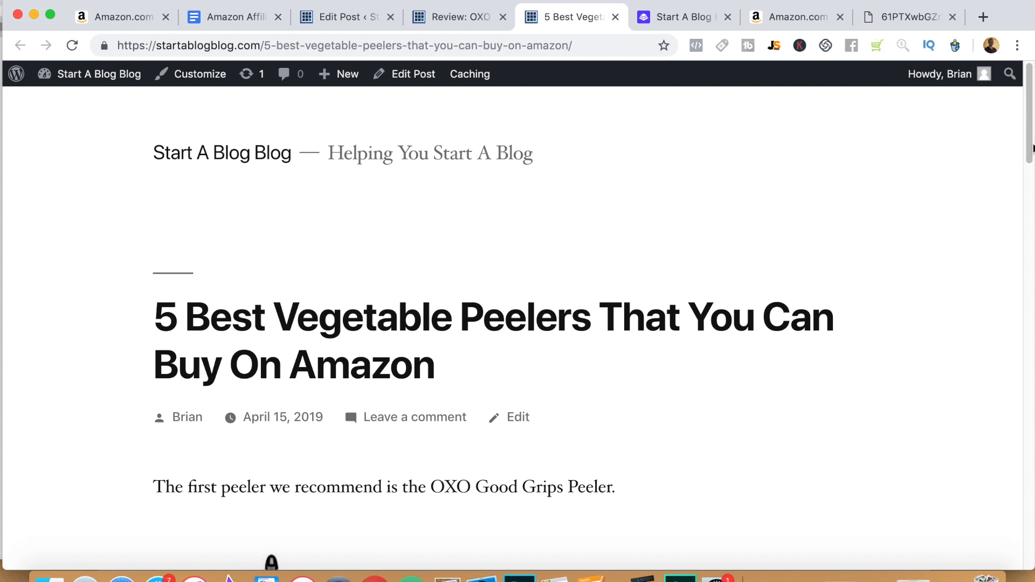
drag(1028, 135, 1027, 232)
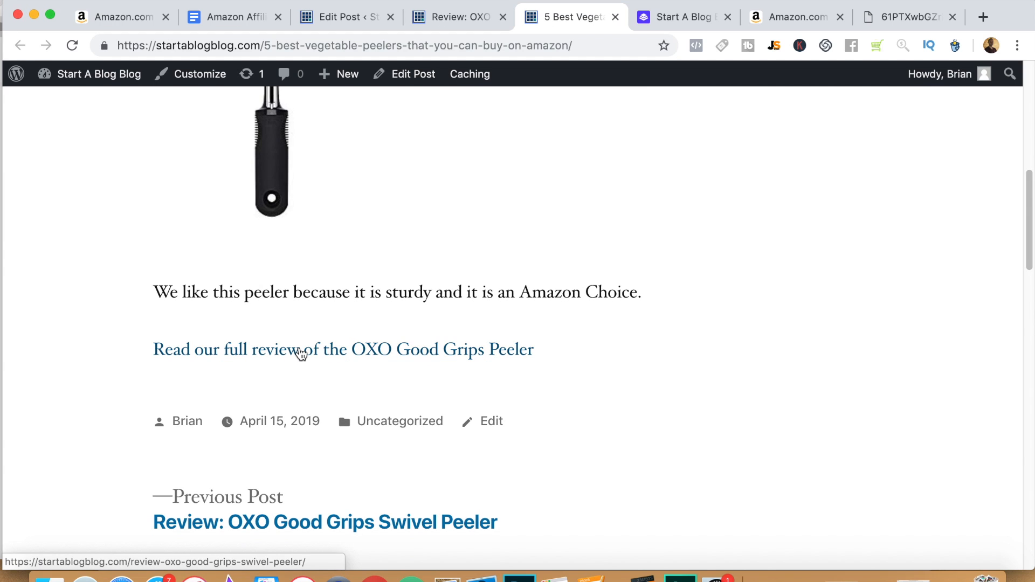
click(301, 352)
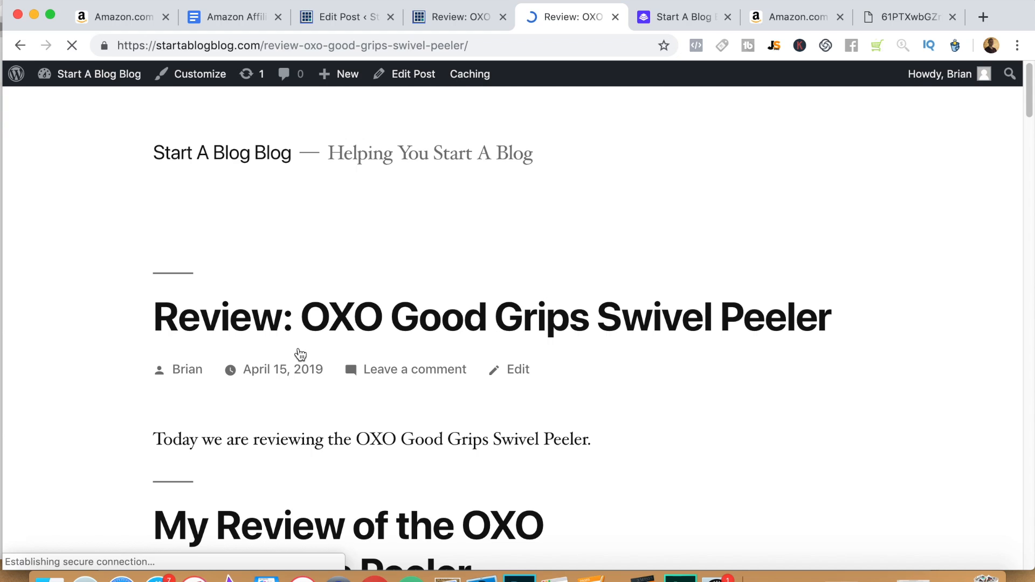
drag(1032, 100, 1026, 204)
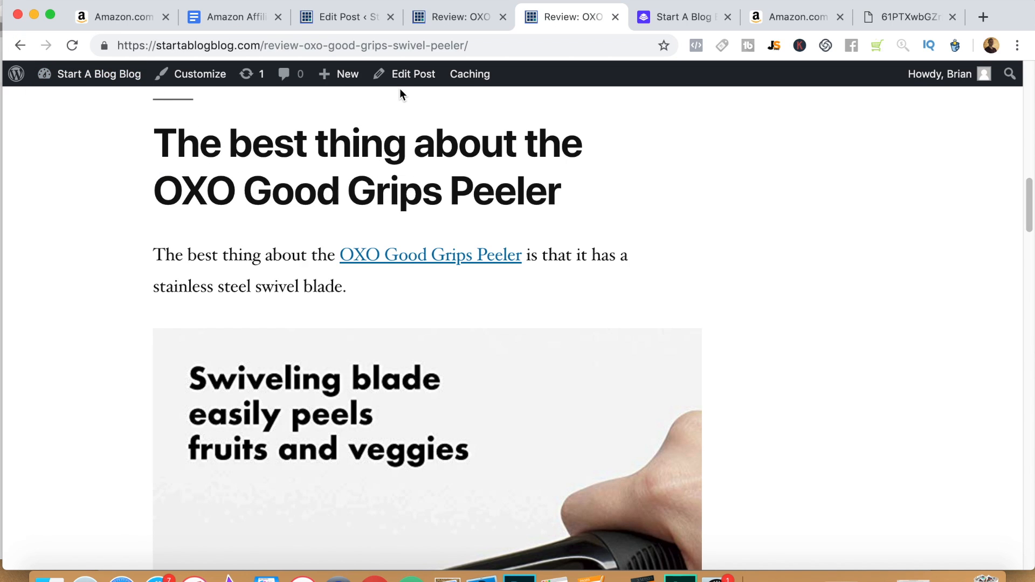
- Return to the list post's editor, view the published "5 Best Vegetable Peelers That You Can Buy On Amazon" in a new tab, and copy its web address
click(355, 22)
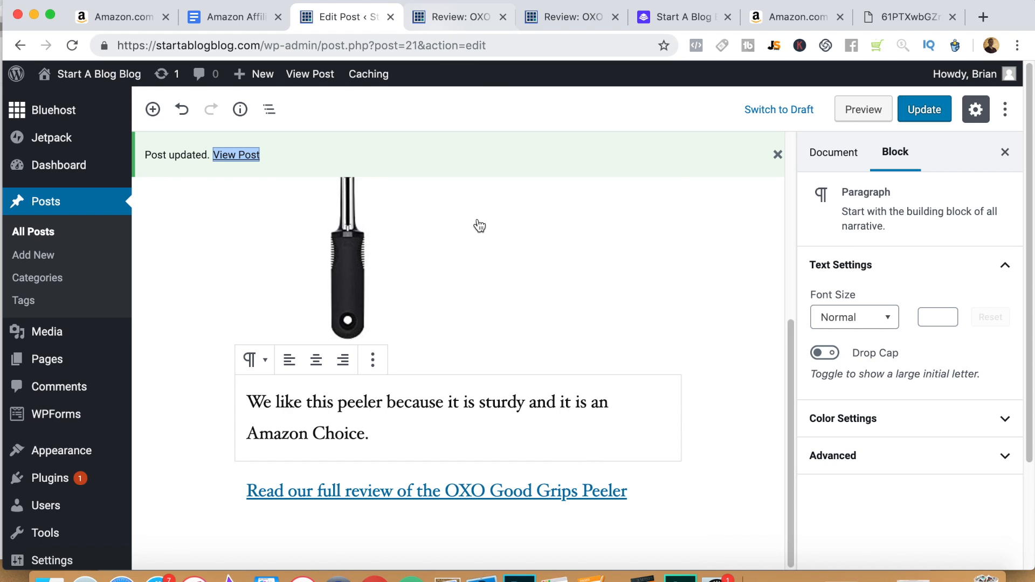
mouse_move(789, 400)
mouse_down()
mouse_move(788, 386)
mouse_move(794, 419)
mouse_up()
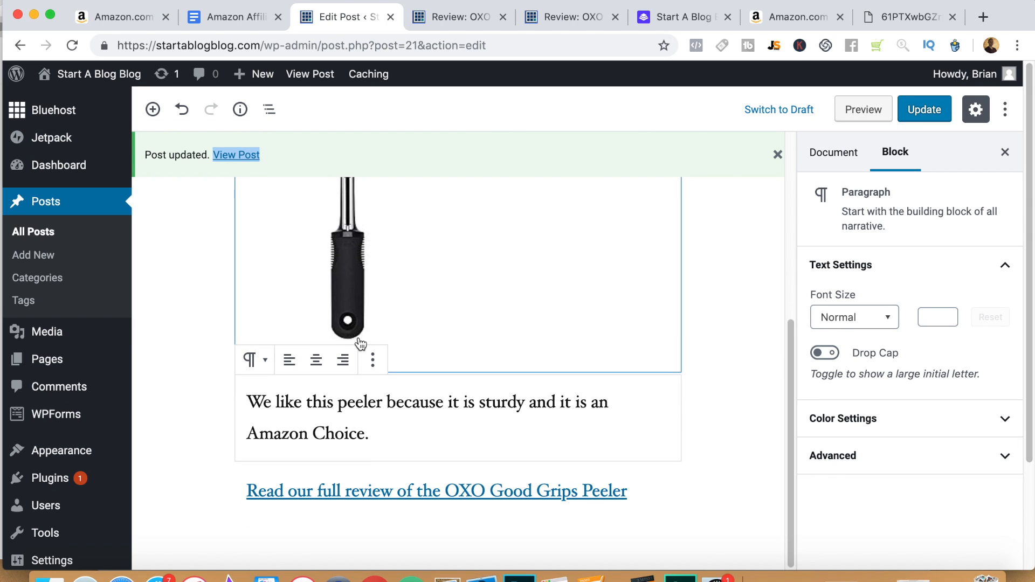
drag(786, 338, 779, 278)
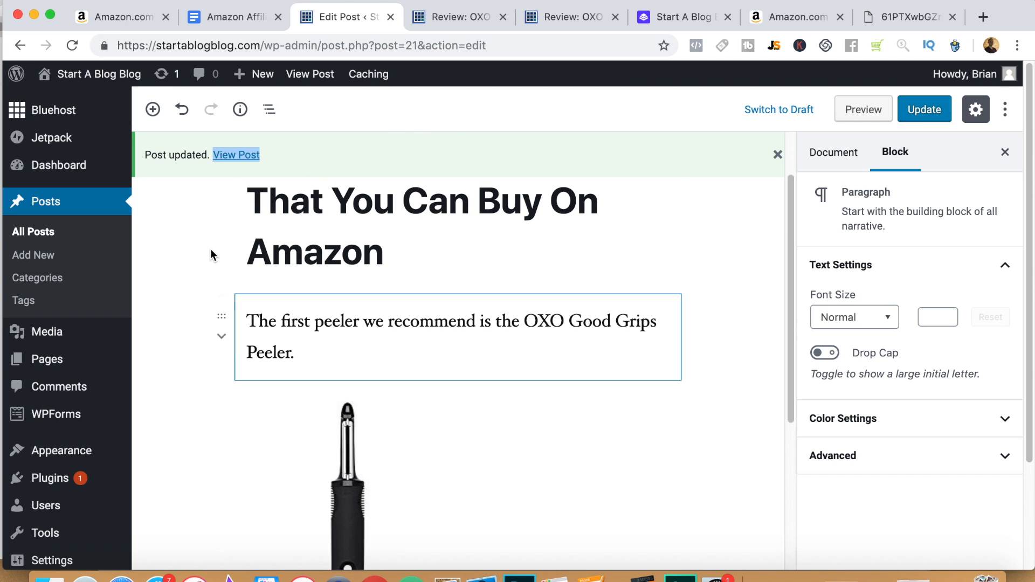
right_click(241, 155)
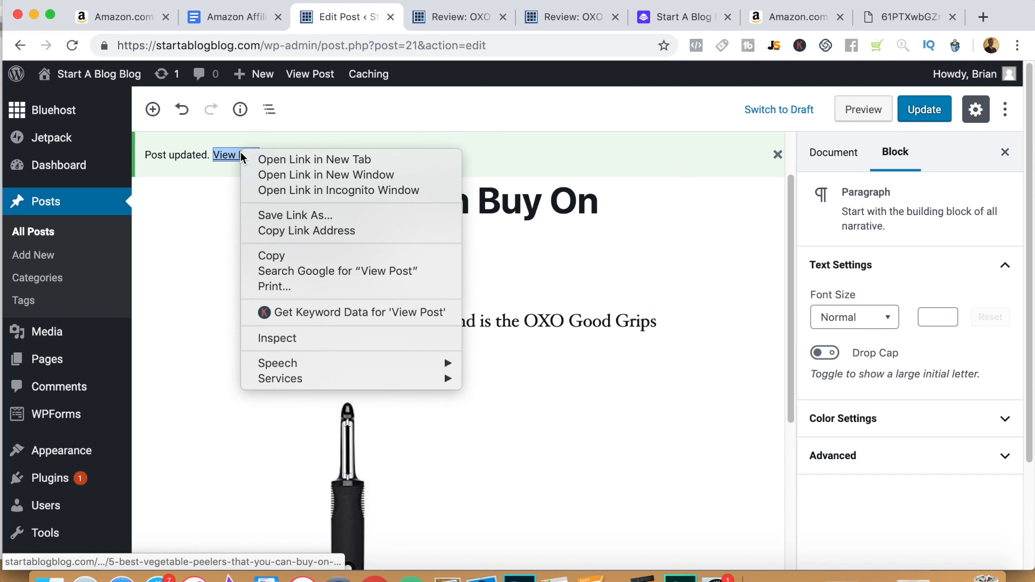
click(272, 160)
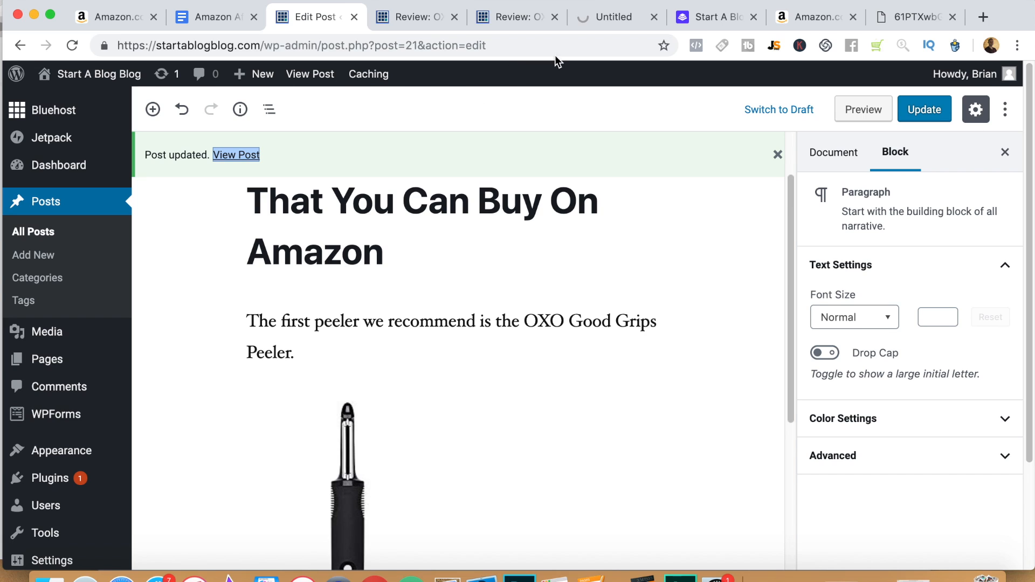
click(610, 18)
click(128, 45)
key(super+c)
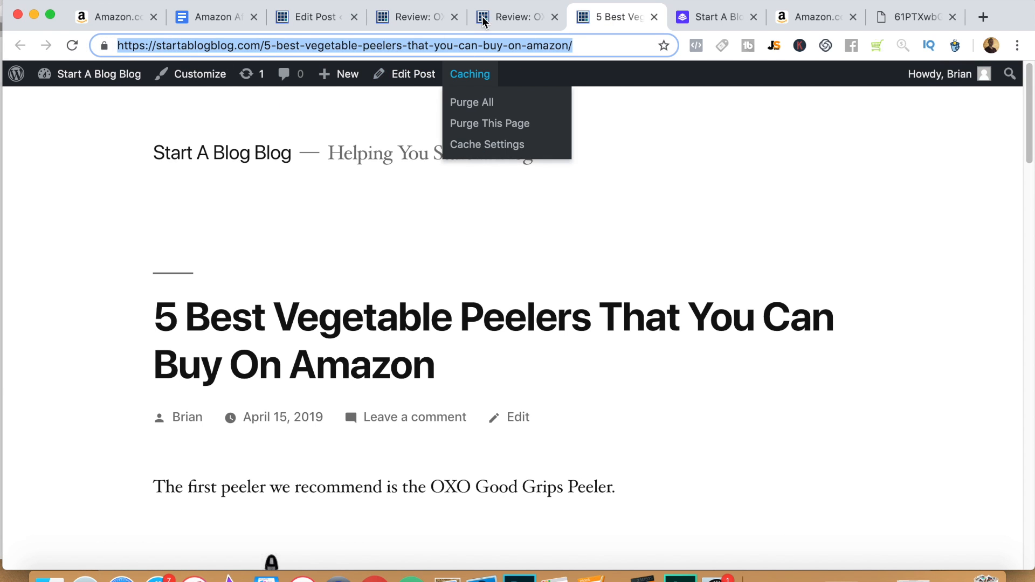
- Return to the list of all posts and open "Review: OXO Good Grips Swivel Peeler" for editing
click(426, 22)
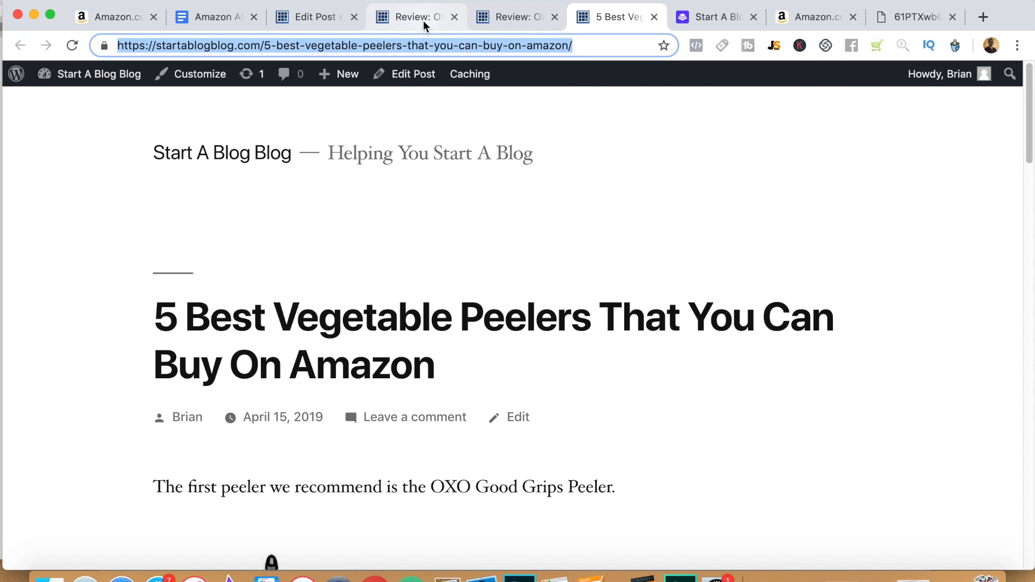
click(323, 21)
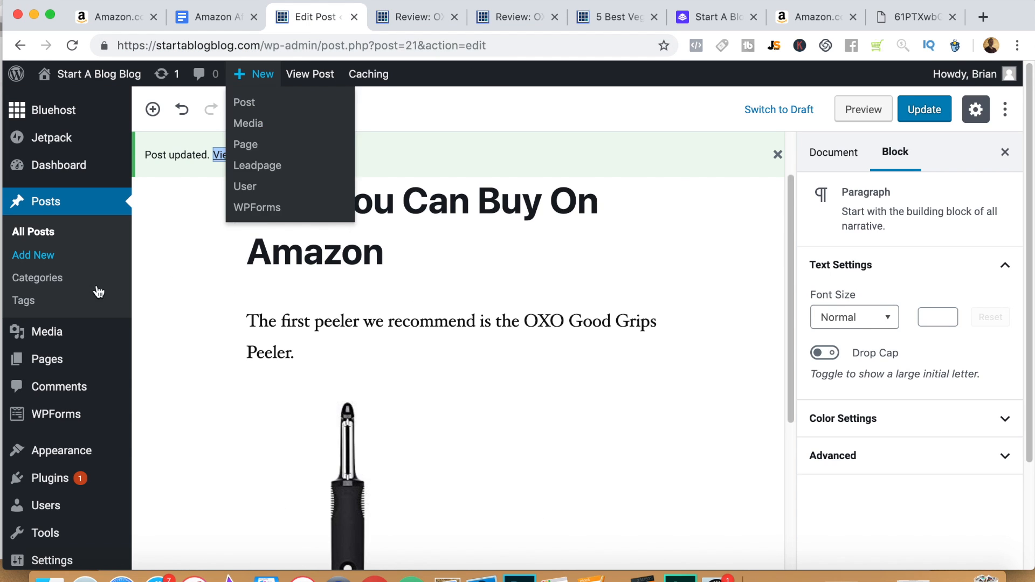
click(35, 236)
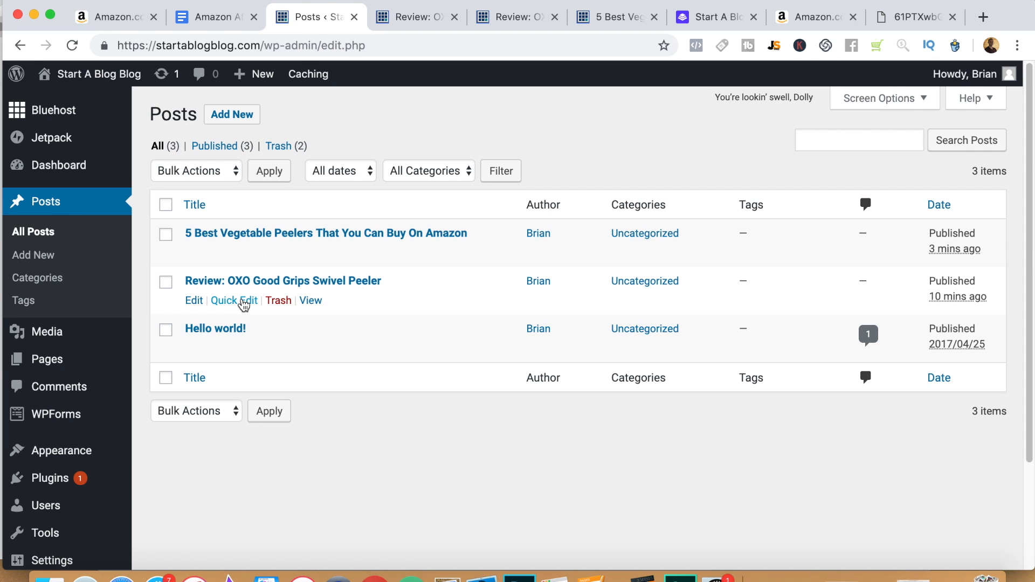
click(194, 300)
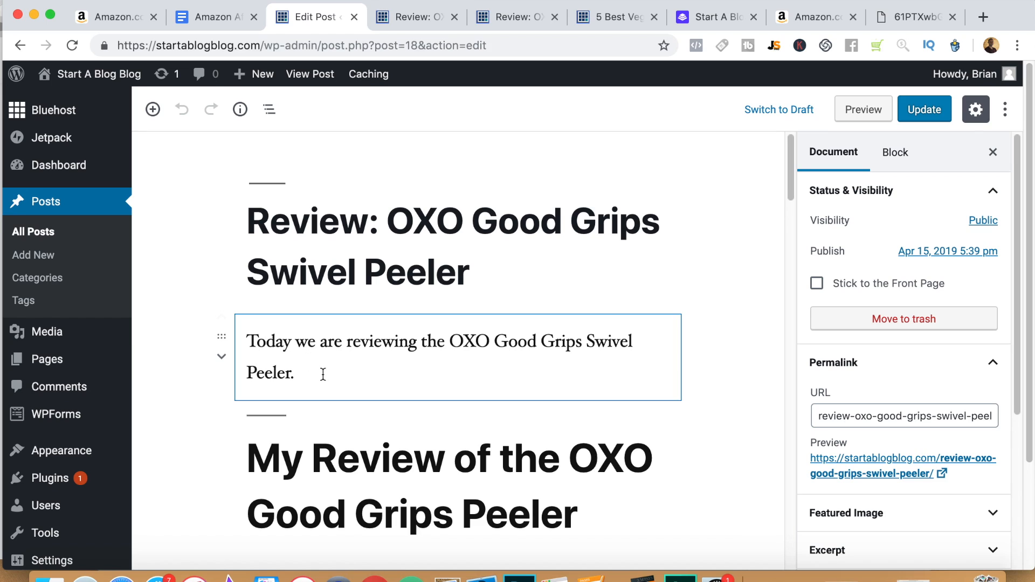
- Add "This was our first choice on our 5 Best Peelers You Can Buy on Amazon Post." to the end of the review's opening paragraph
click(323, 373)
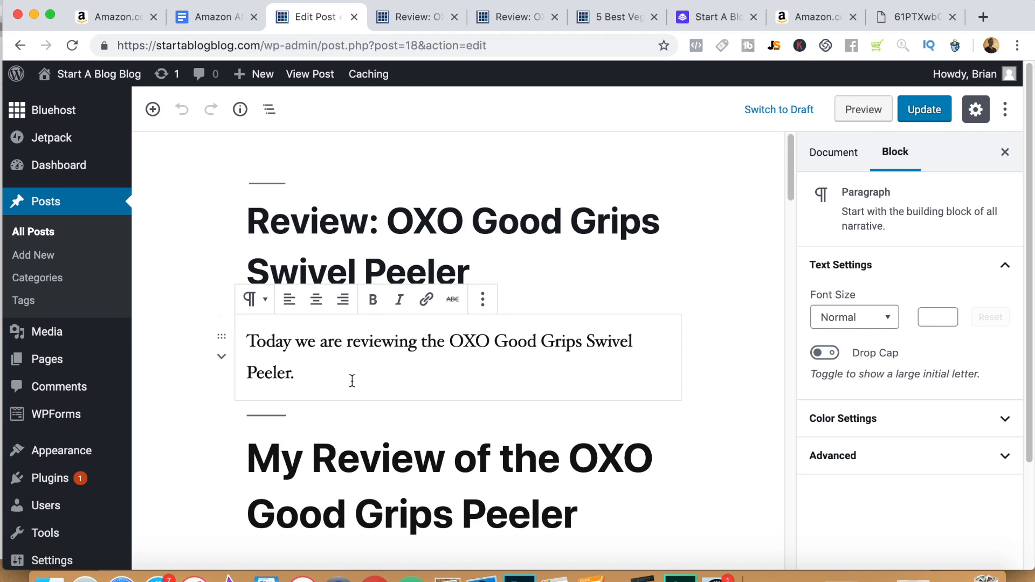
text(This was our first choid)
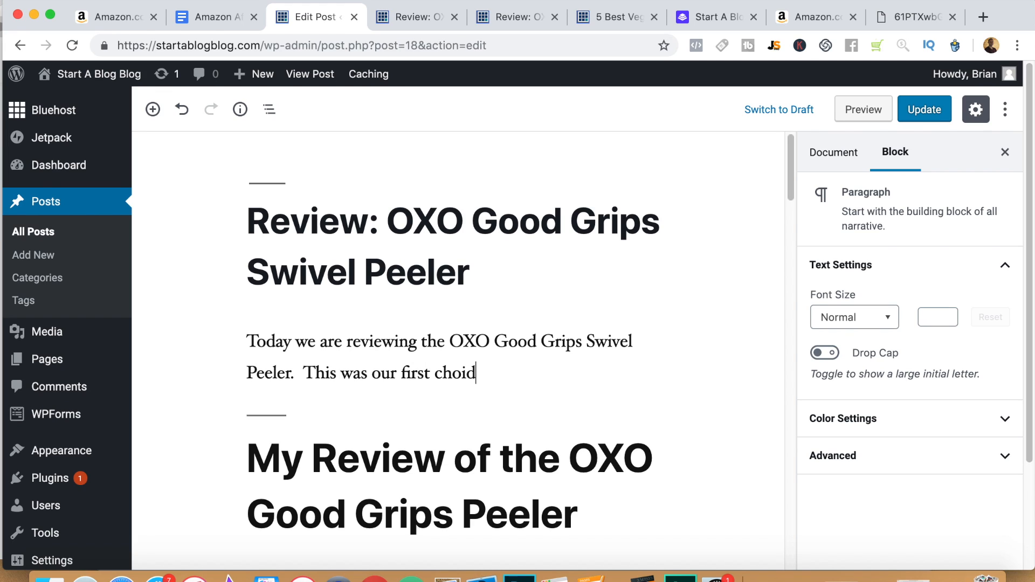
key(BackSpace)
text(ce on our 5 Best)
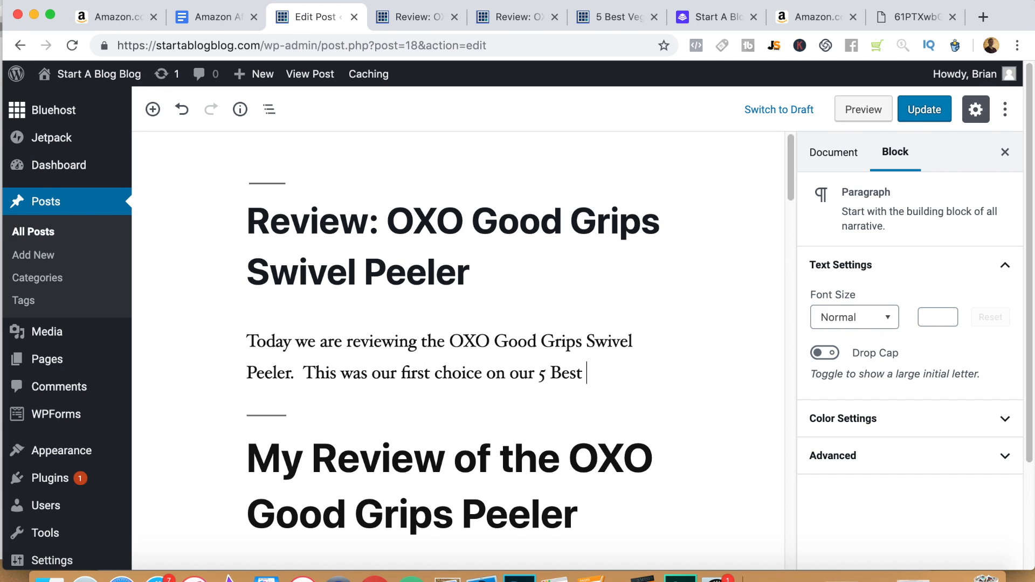
text( Peelers You ca)
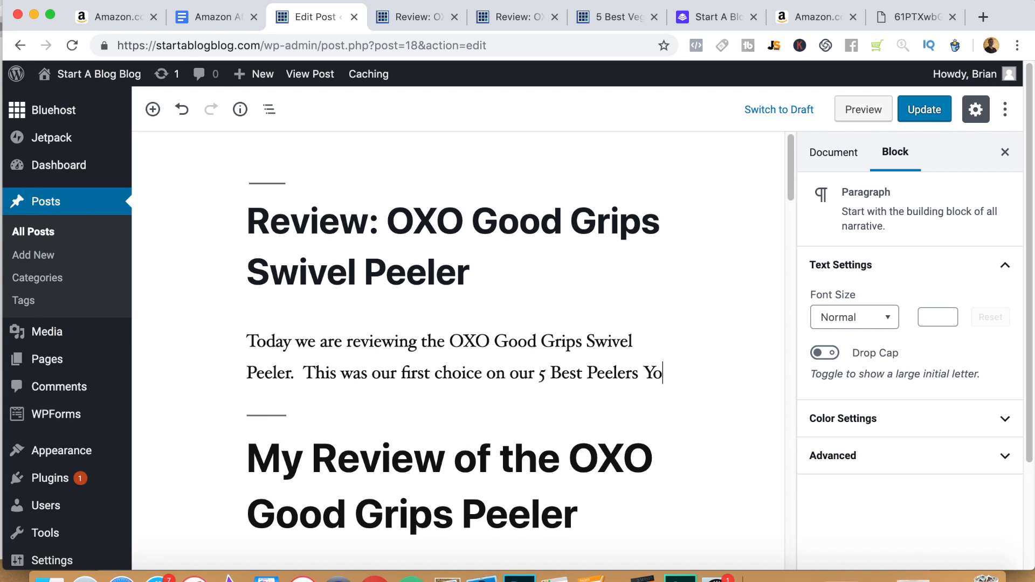
key(BackSpace)
key(BackSpace)
text(Can Bu)
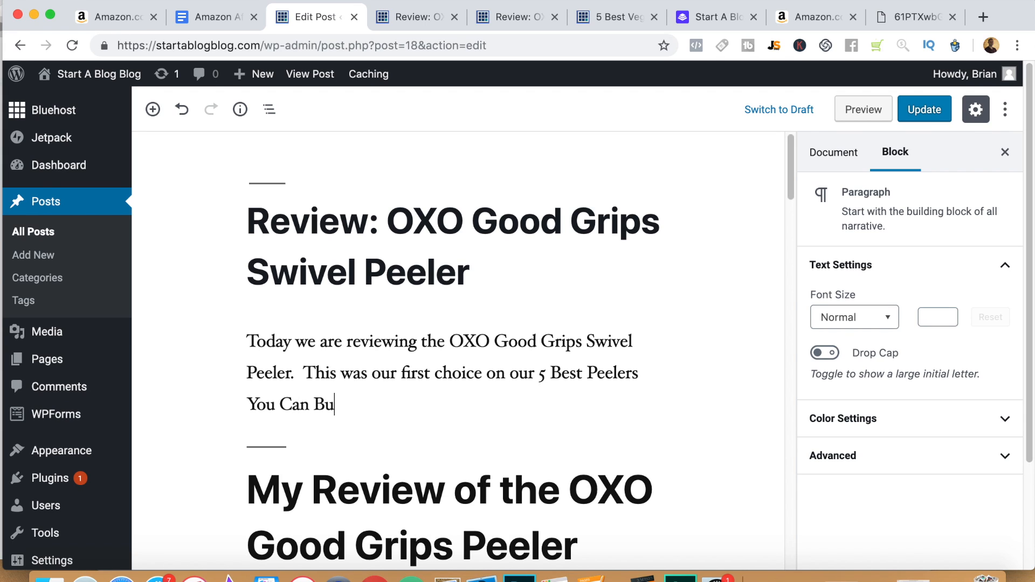
text(y on Amaz)
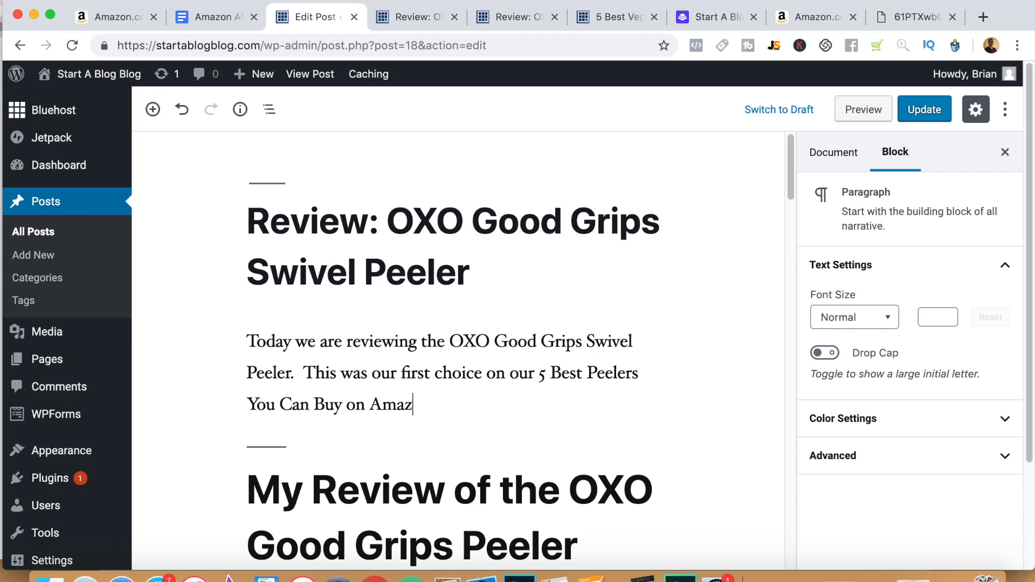
text(on Post.)
- Link the words "5 Best Peelers You Can Buy on Amazon" in the opening paragraph to the copied list post address
click(541, 378)
drag(541, 378, 430, 406)
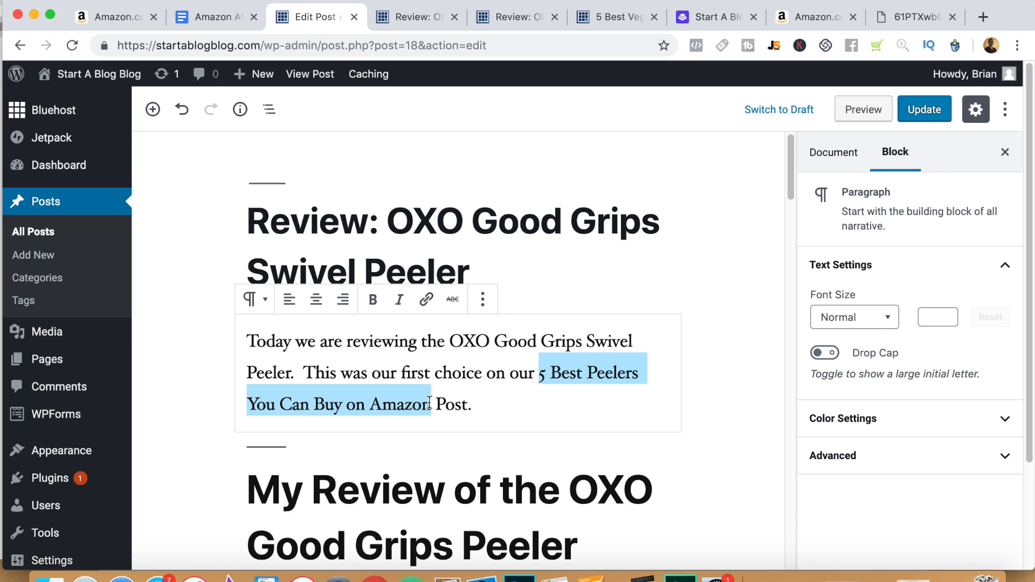
click(427, 301)
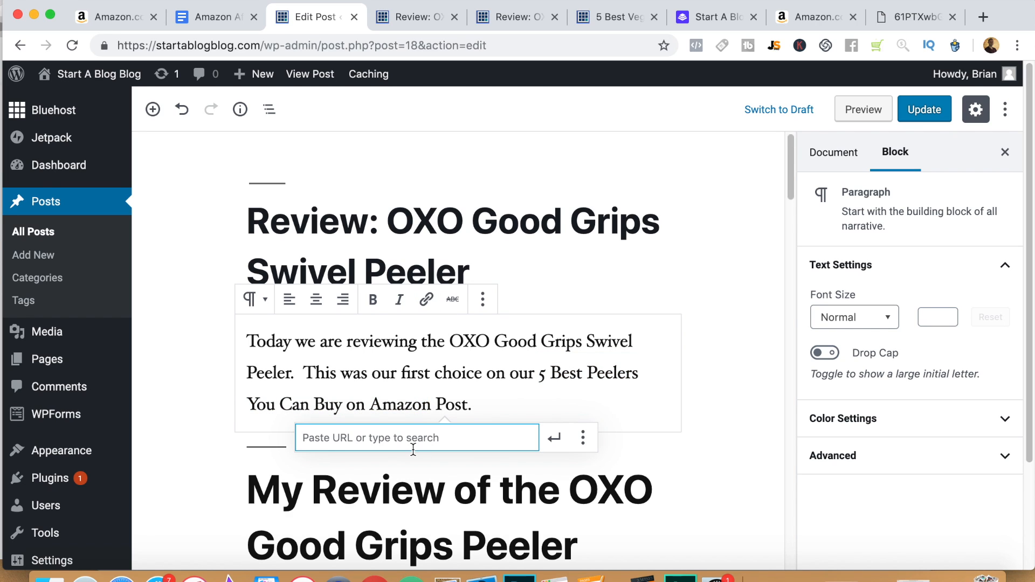
key(super+v)
click(554, 438)
click(714, 396)
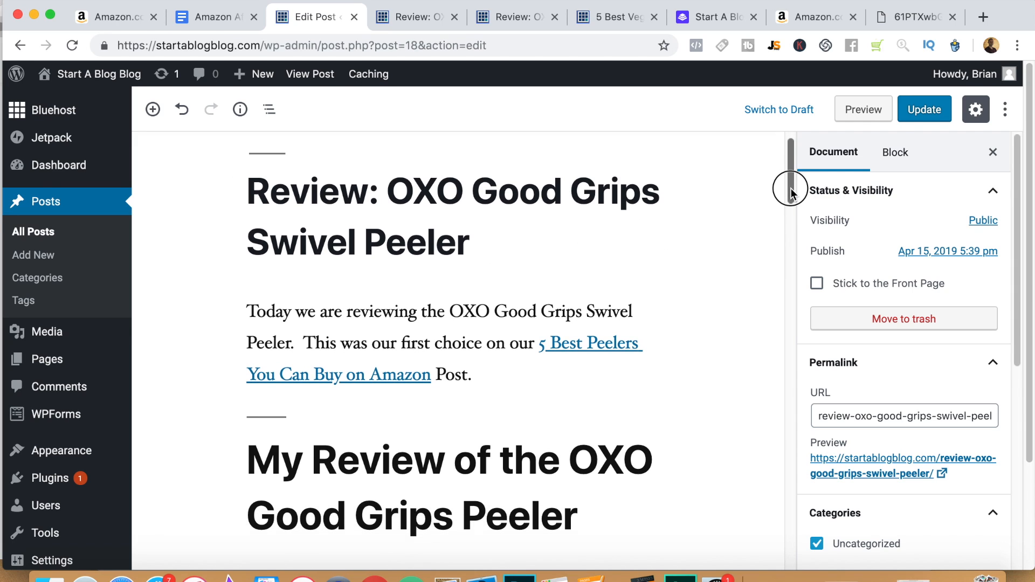
scroll(793, 203, down, 2)
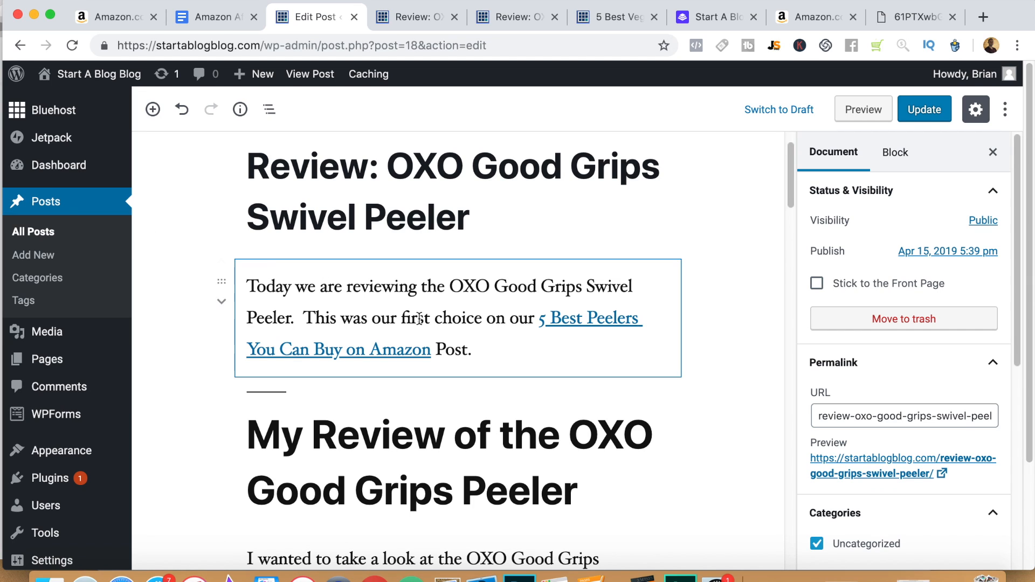
click(40, 237)
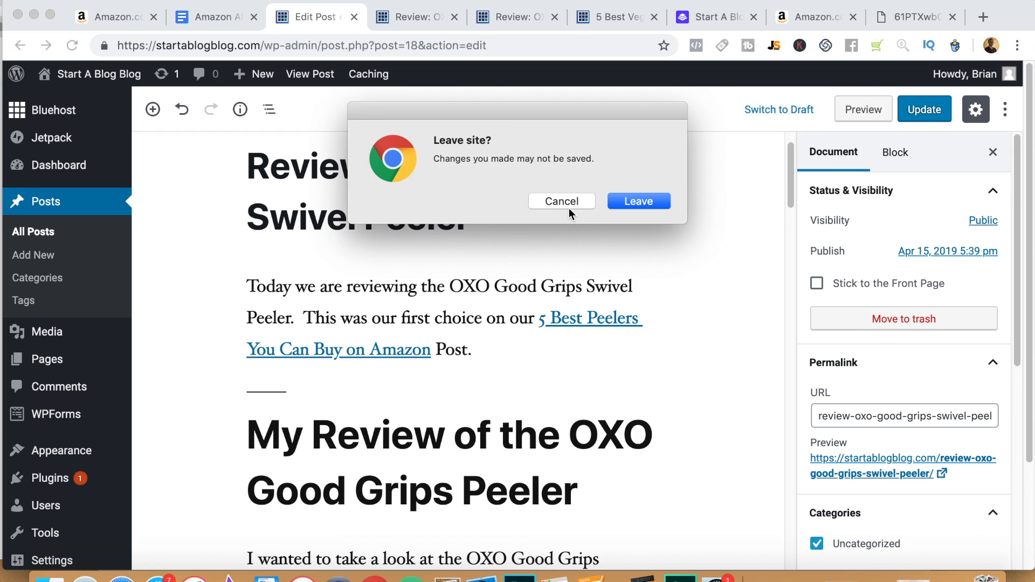
click(562, 202)
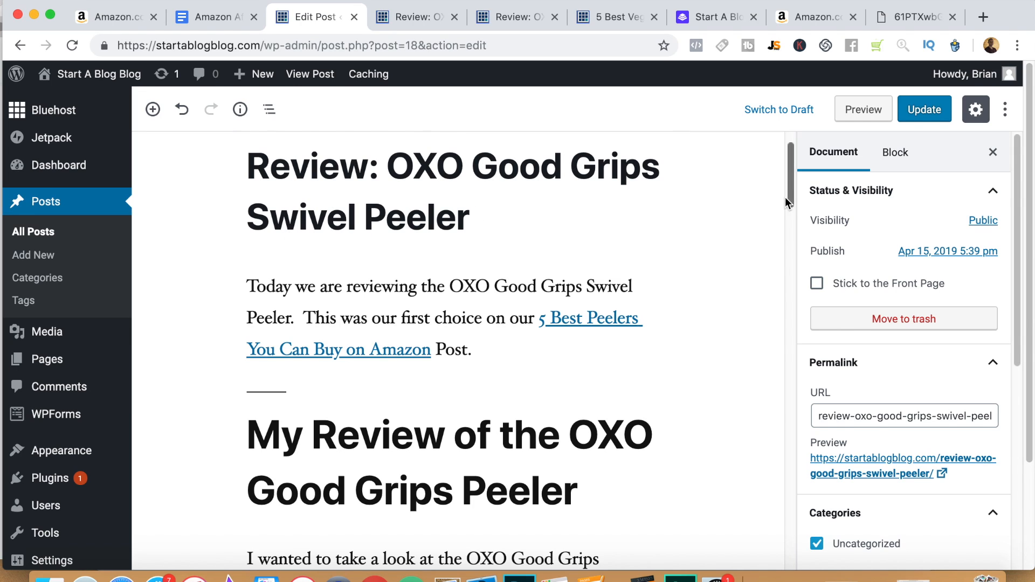
- Add an empty paragraph below the Amazon purchase link at the end of the review
scroll(792, 226, down, 2)
drag(797, 253, 802, 555)
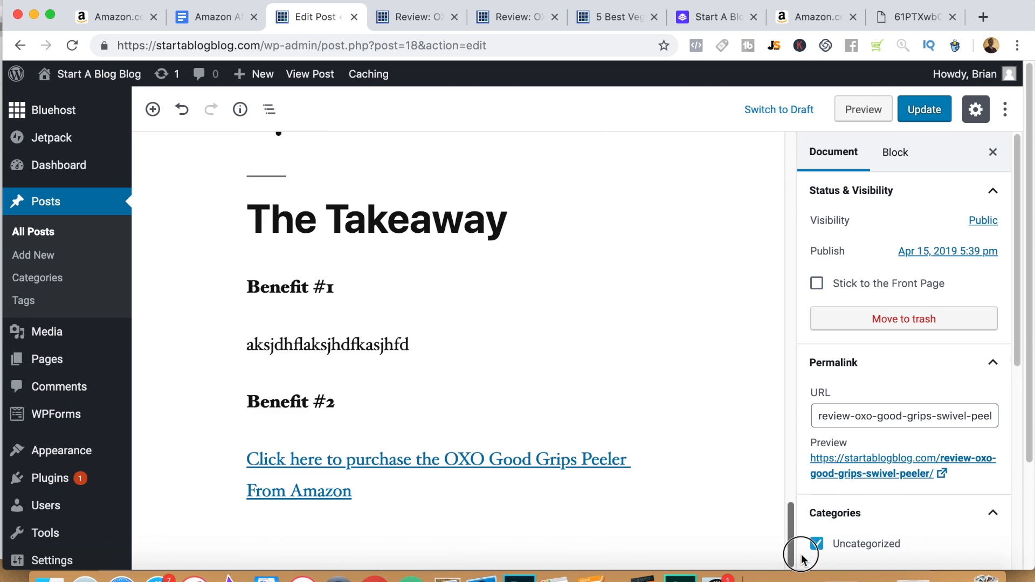
click(425, 540)
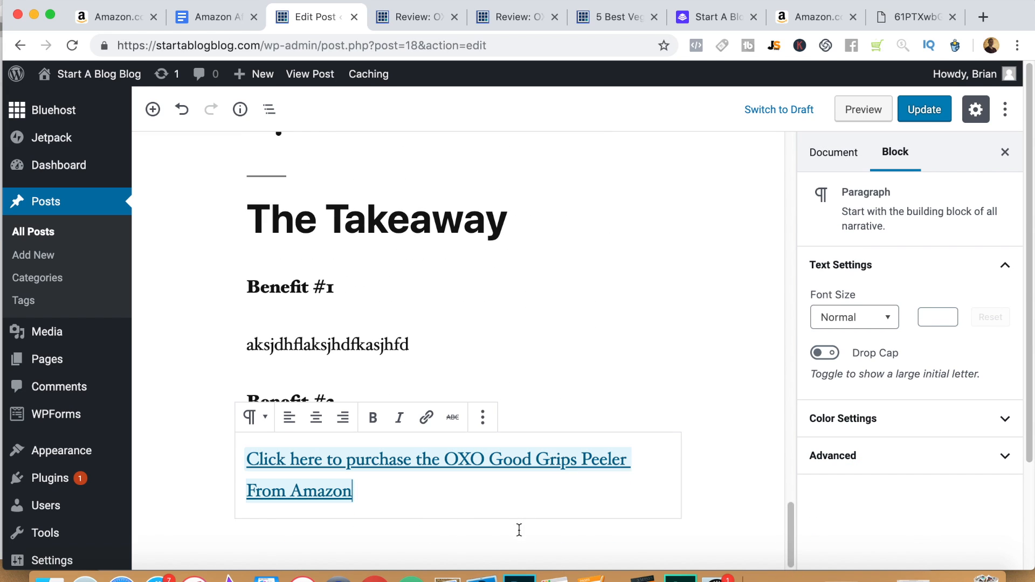
click(771, 518)
click(524, 503)
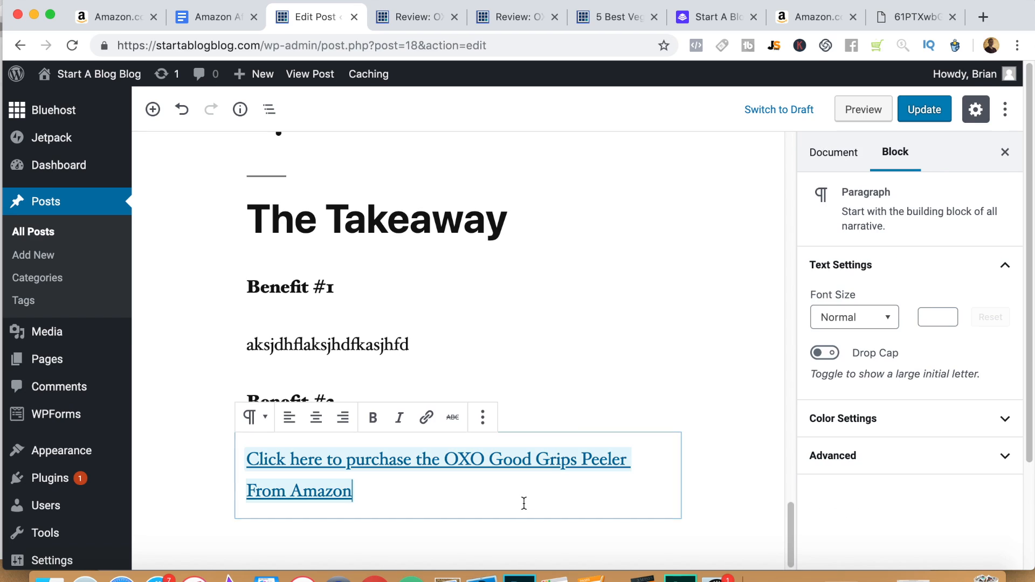
key(Return)
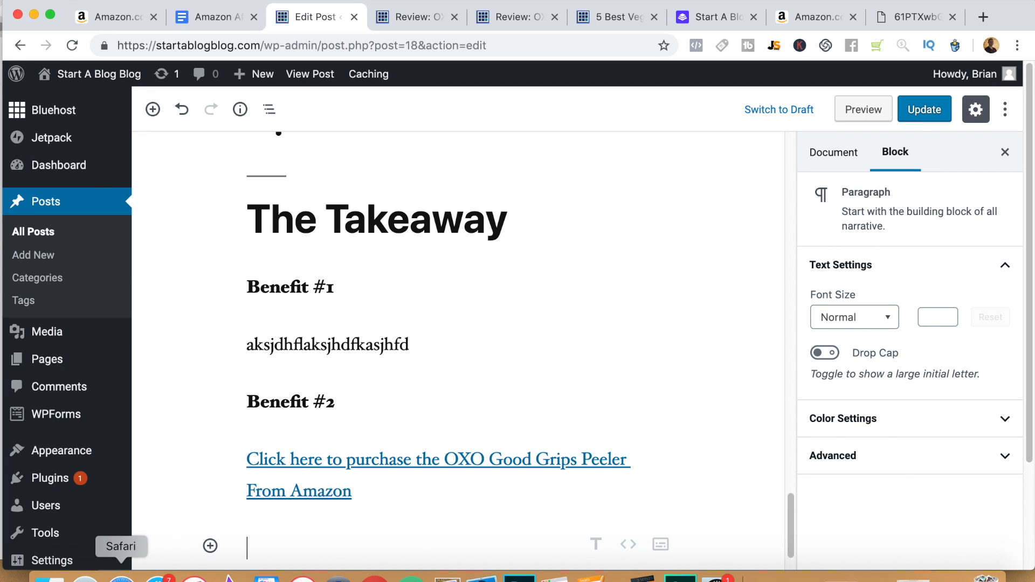
- Switch to Safari and copy the embed code of the YouTube video "Magic Trio Peelers Review"
click(121, 578)
mouse_move(1010, 172)
mouse_down()
mouse_move(1010, 138)
mouse_move(1010, 185)
mouse_up()
click(505, 336)
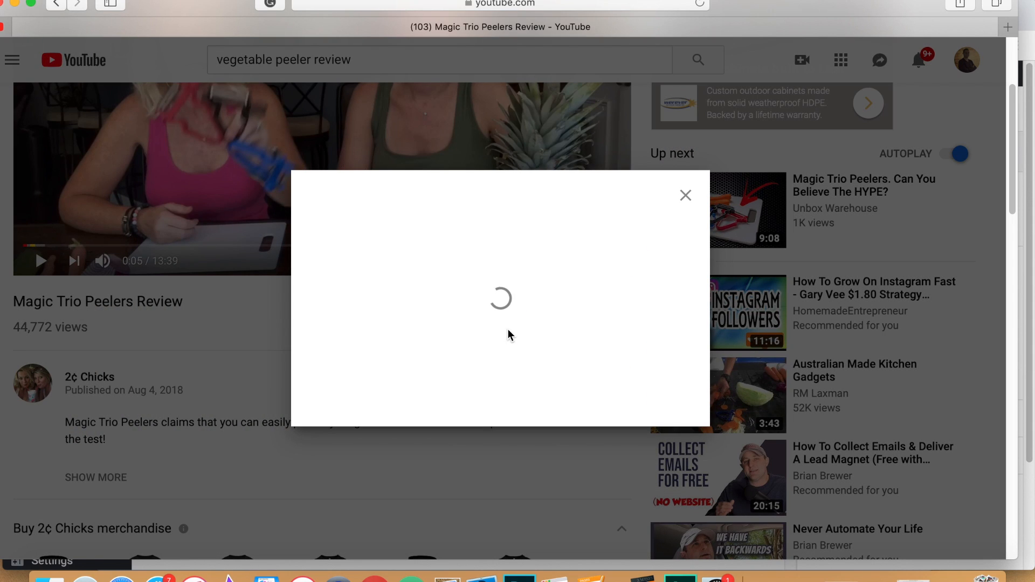
click(339, 322)
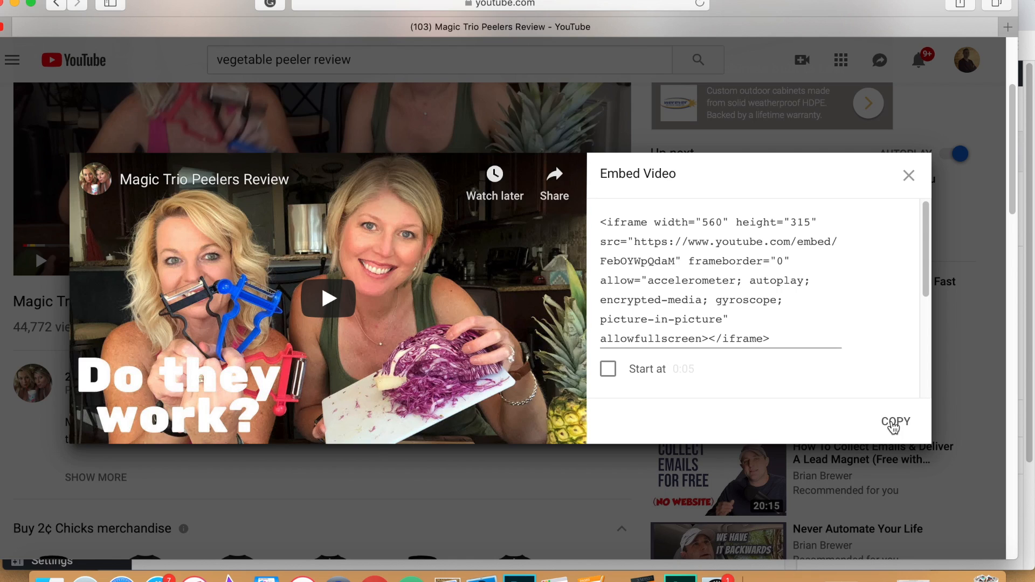
click(895, 422)
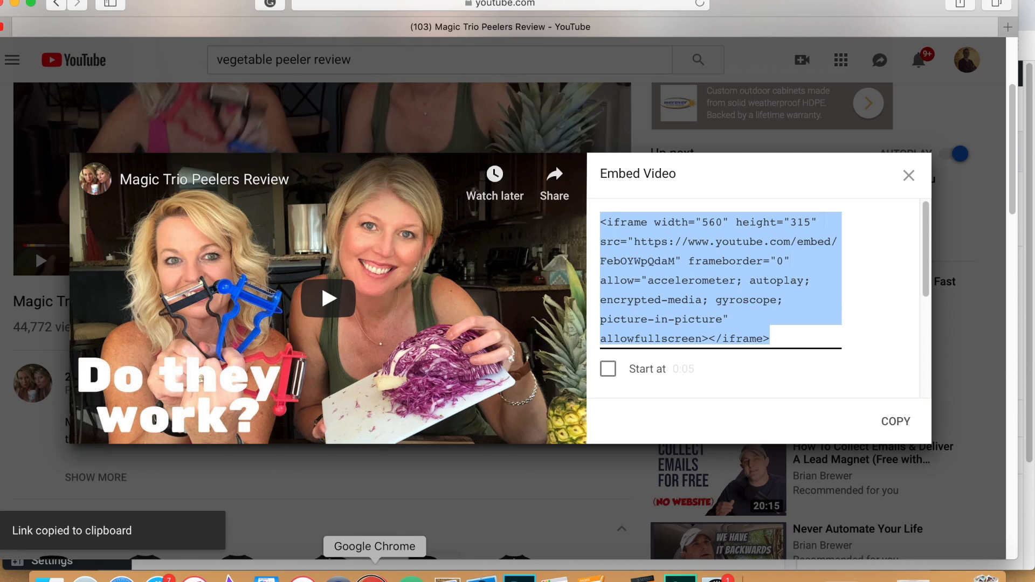
- Back in Chrome, paste the video embed code into a Code block below the purchase link and convert the block to Preformatted
click(374, 578)
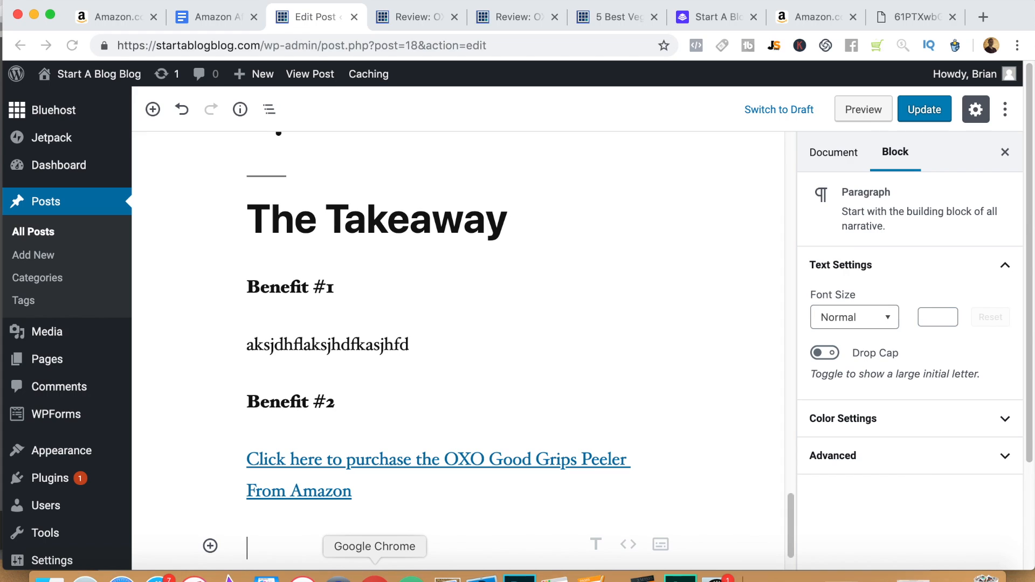
click(628, 544)
key(super+v)
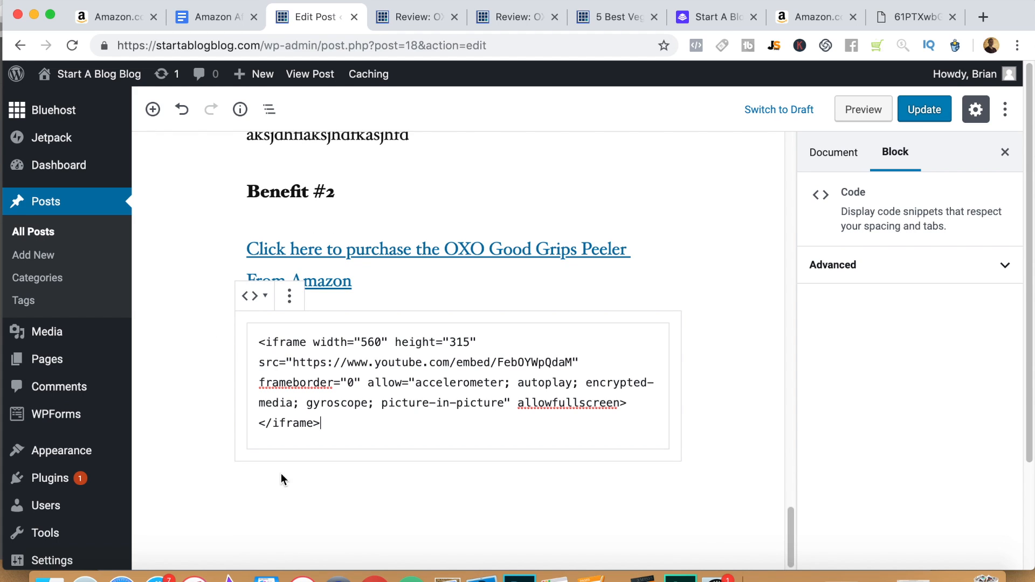
click(256, 296)
click(282, 384)
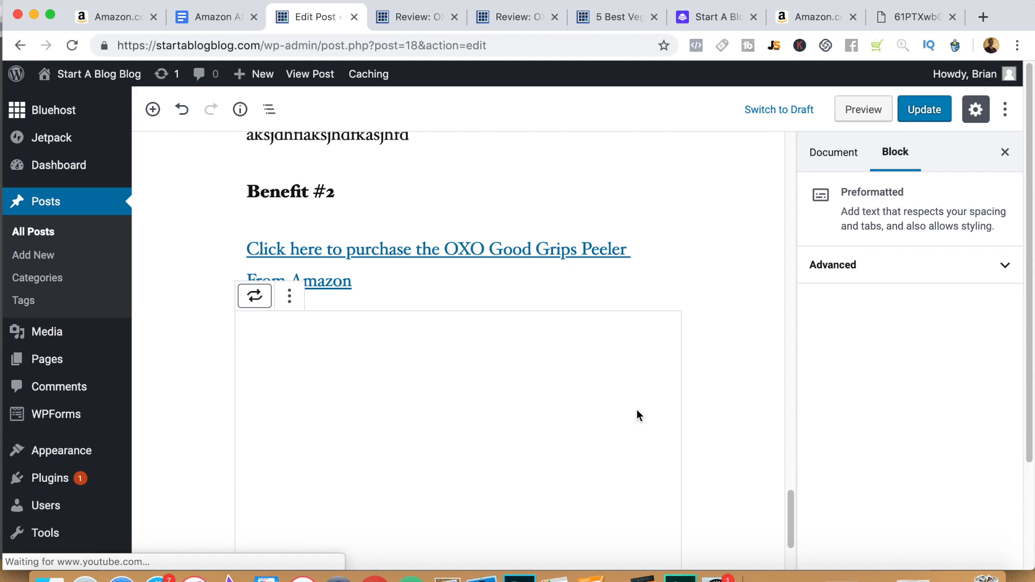
click(730, 365)
drag(790, 493, 794, 524)
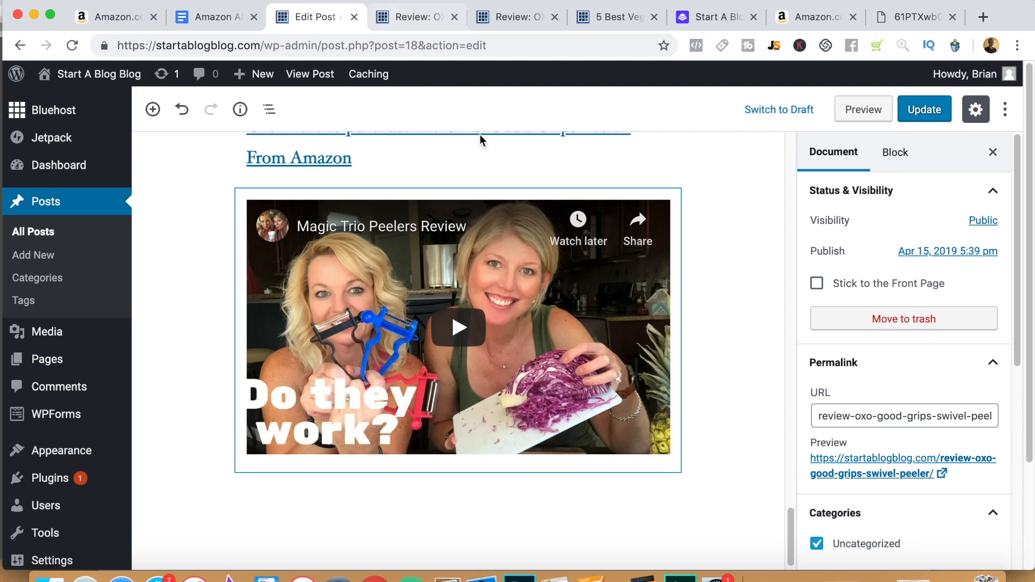
drag(793, 534, 777, 116)
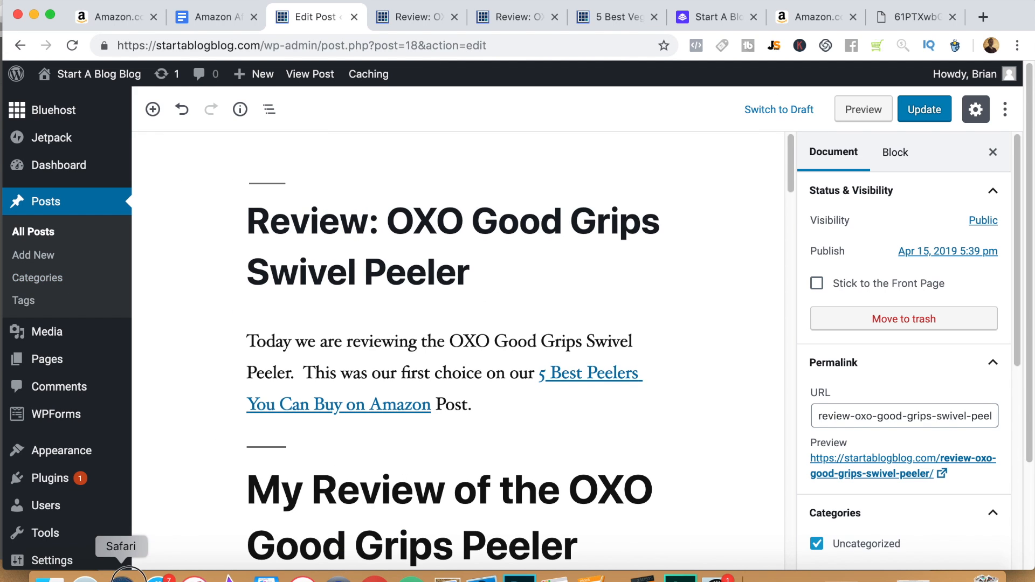
- Switch to Safari, close the embed code dialog, and expand the description of the "Magic Trio Peelers Review" video
click(119, 577)
click(908, 175)
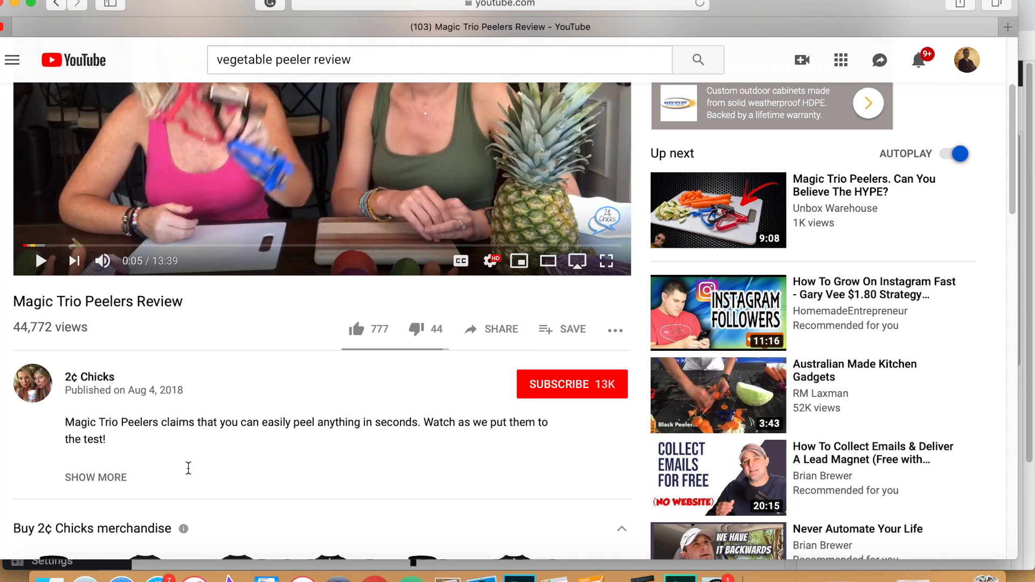
click(188, 469)
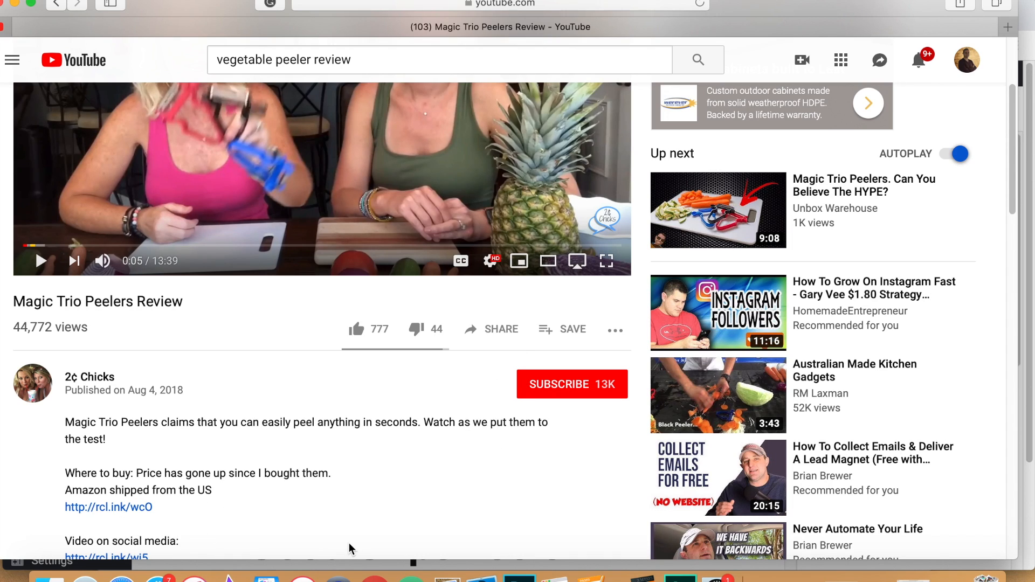